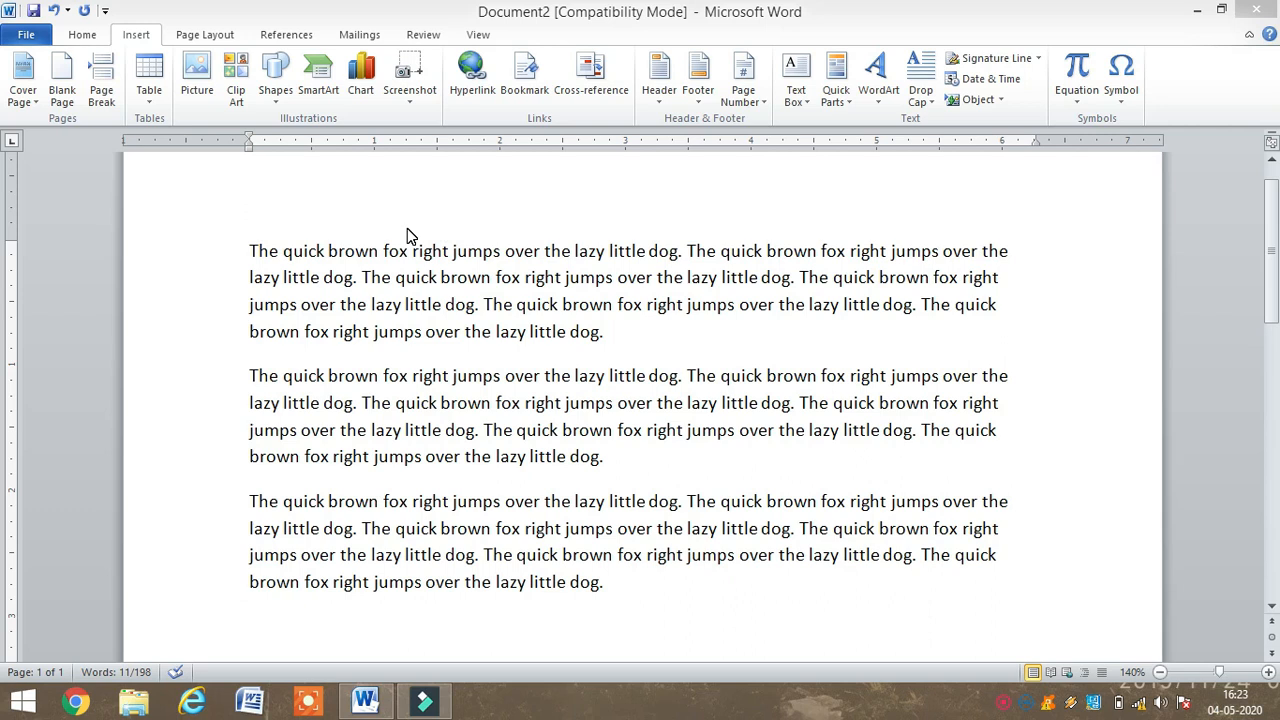
click(249, 252)
click(533, 222)
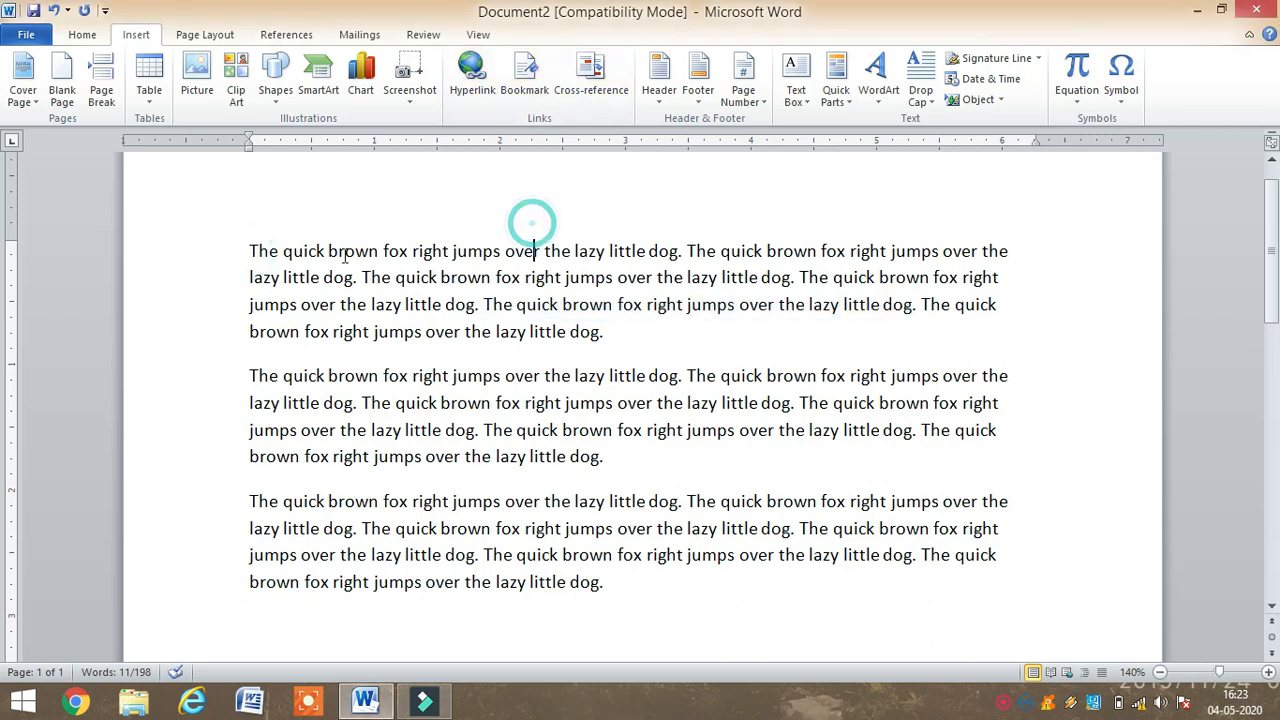
click(240, 240)
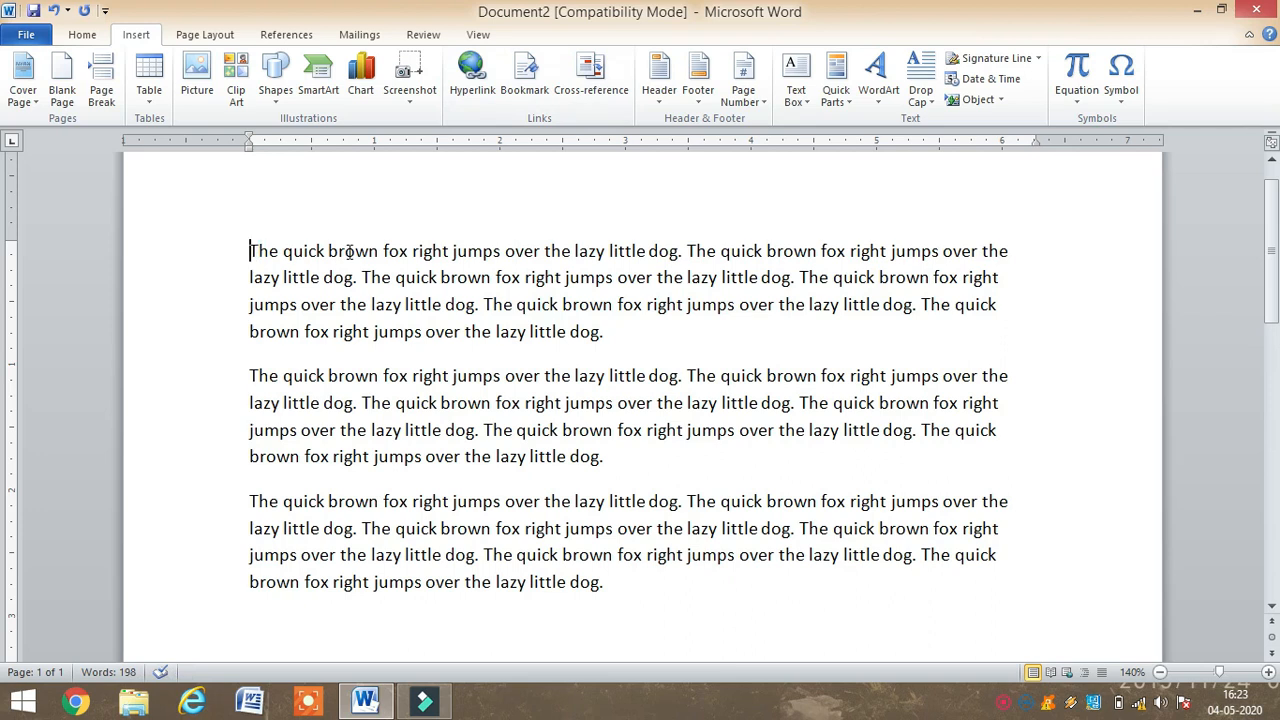
Save the document to the Desktop as a Word Document, entering a person's first name as the file name
click(26, 35)
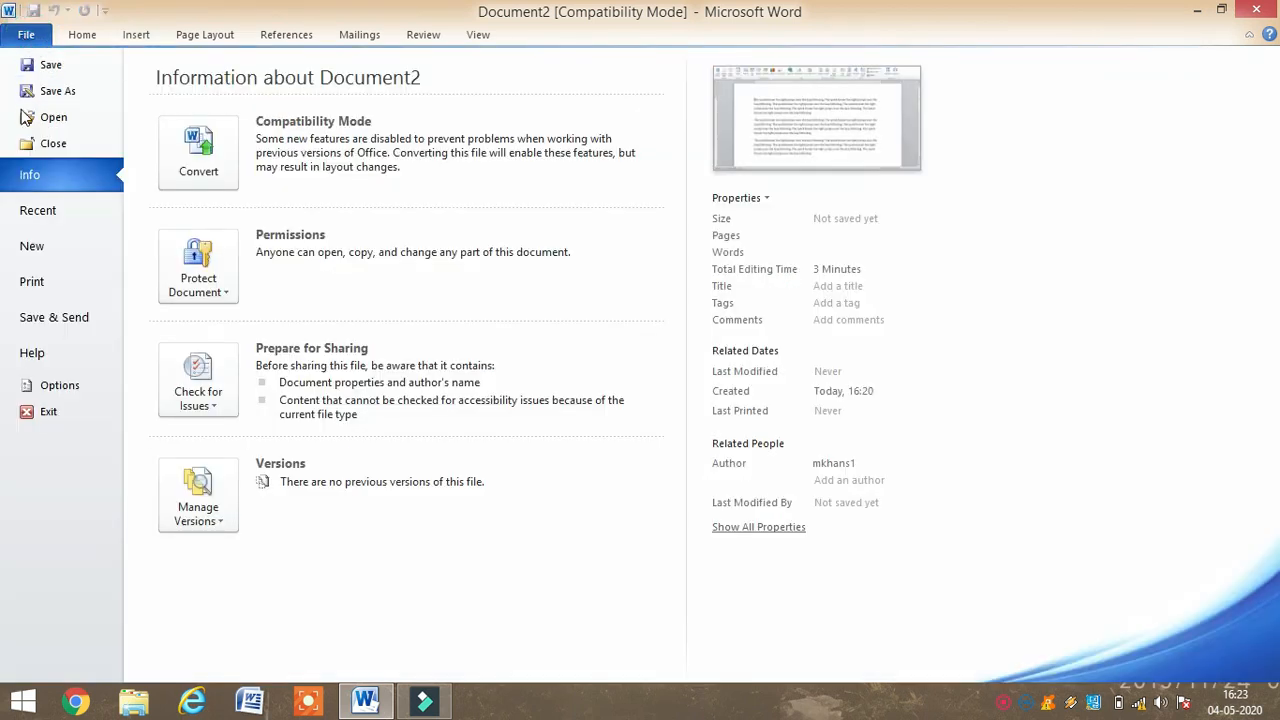
click(50, 64)
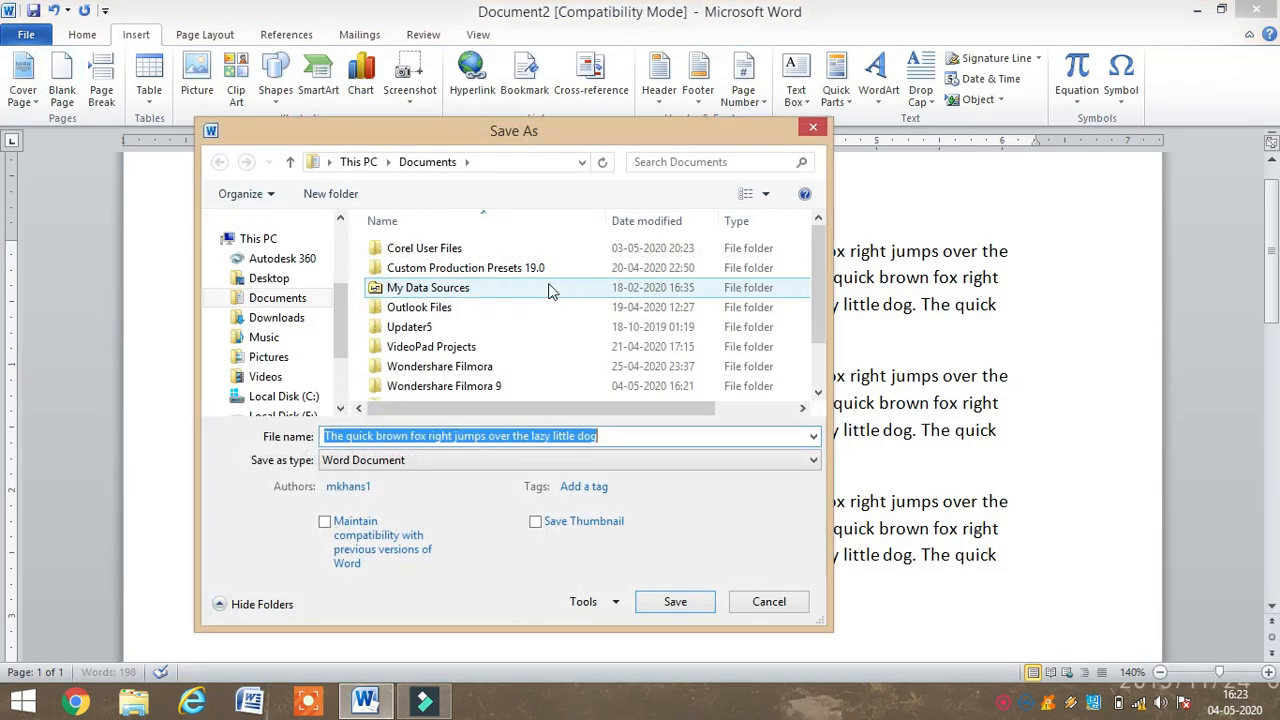
click(266, 278)
click(623, 437)
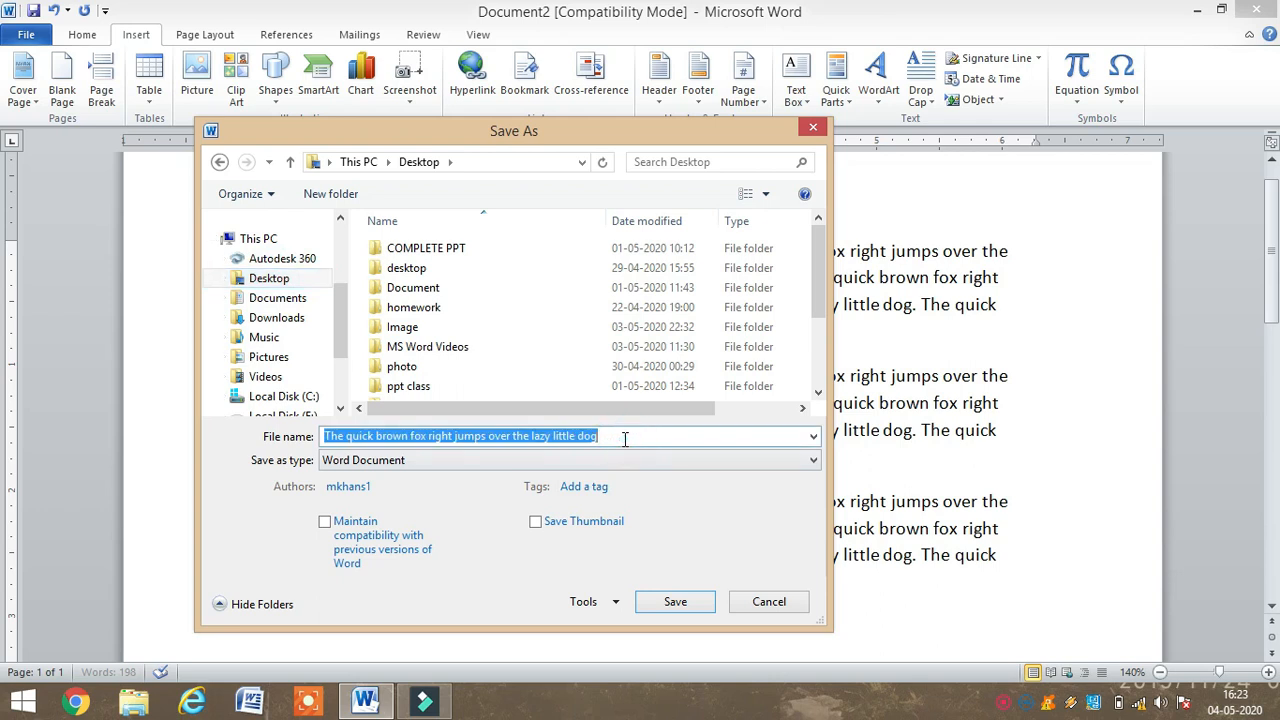
text(gaurav)
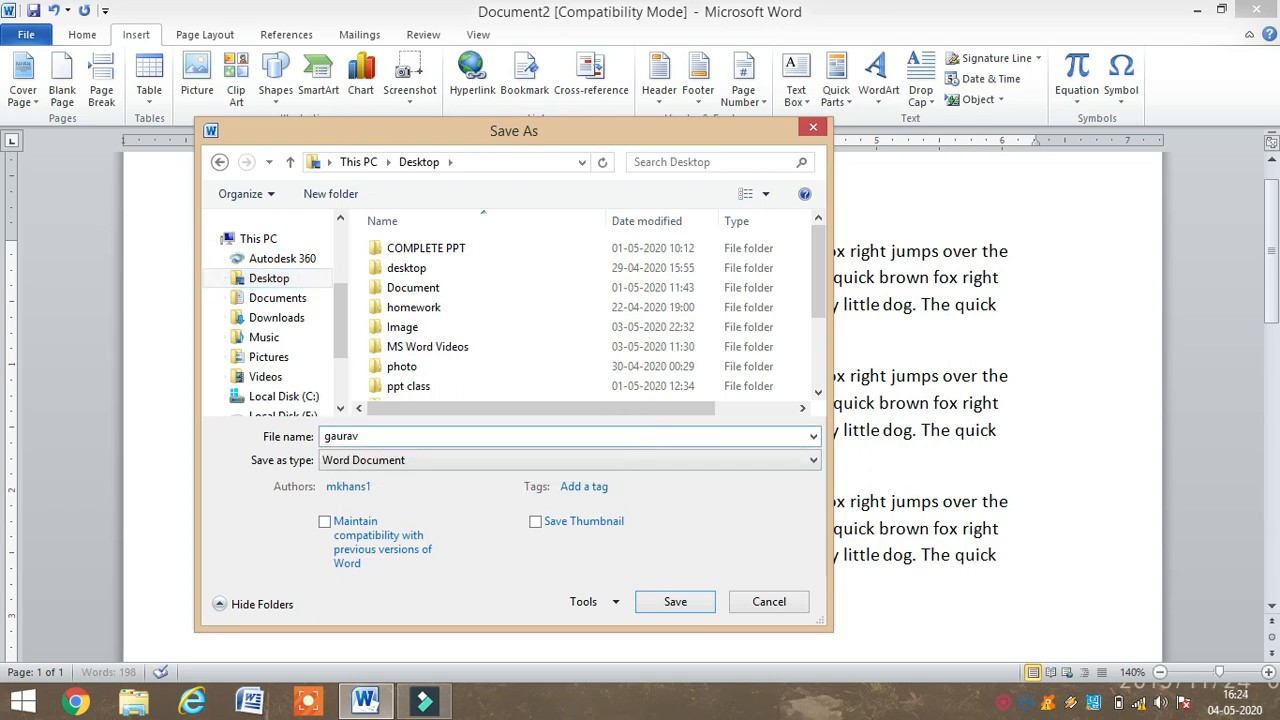
click(686, 605)
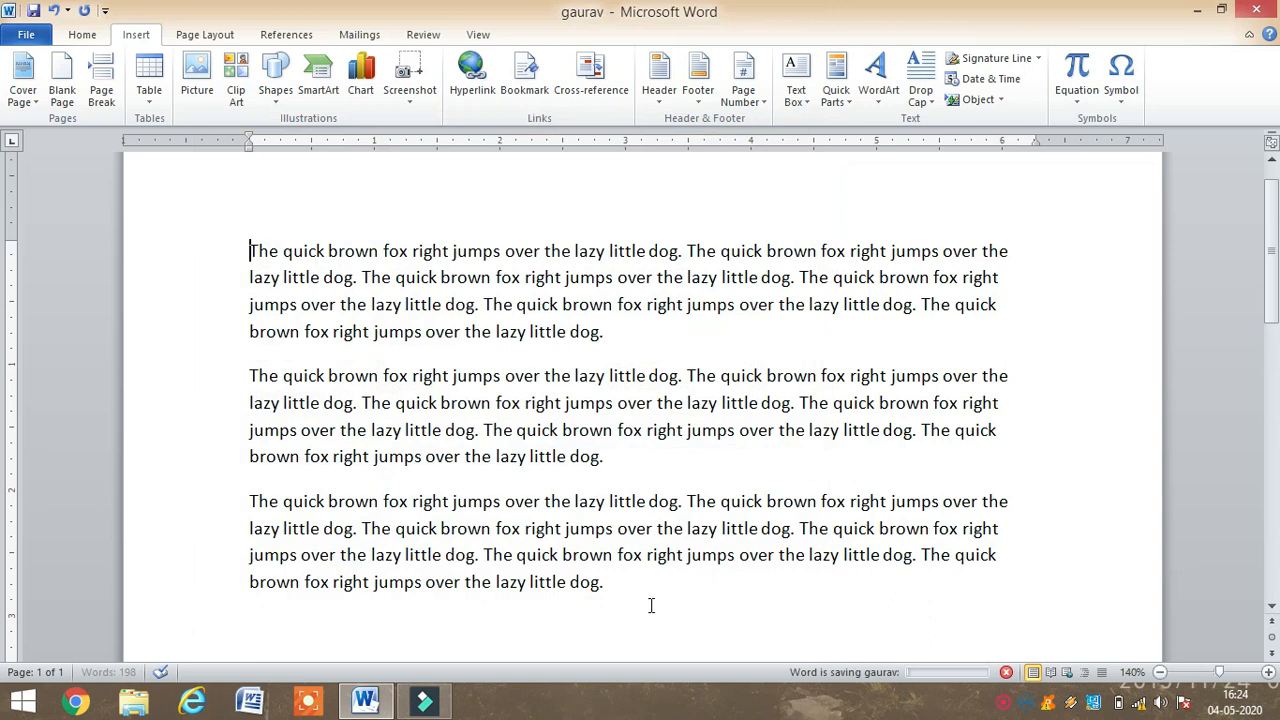
Add an empty line below the last paragraph and place the cursor on it
click(374, 331)
click(737, 605)
key(Return)
key(Return)
click(276, 570)
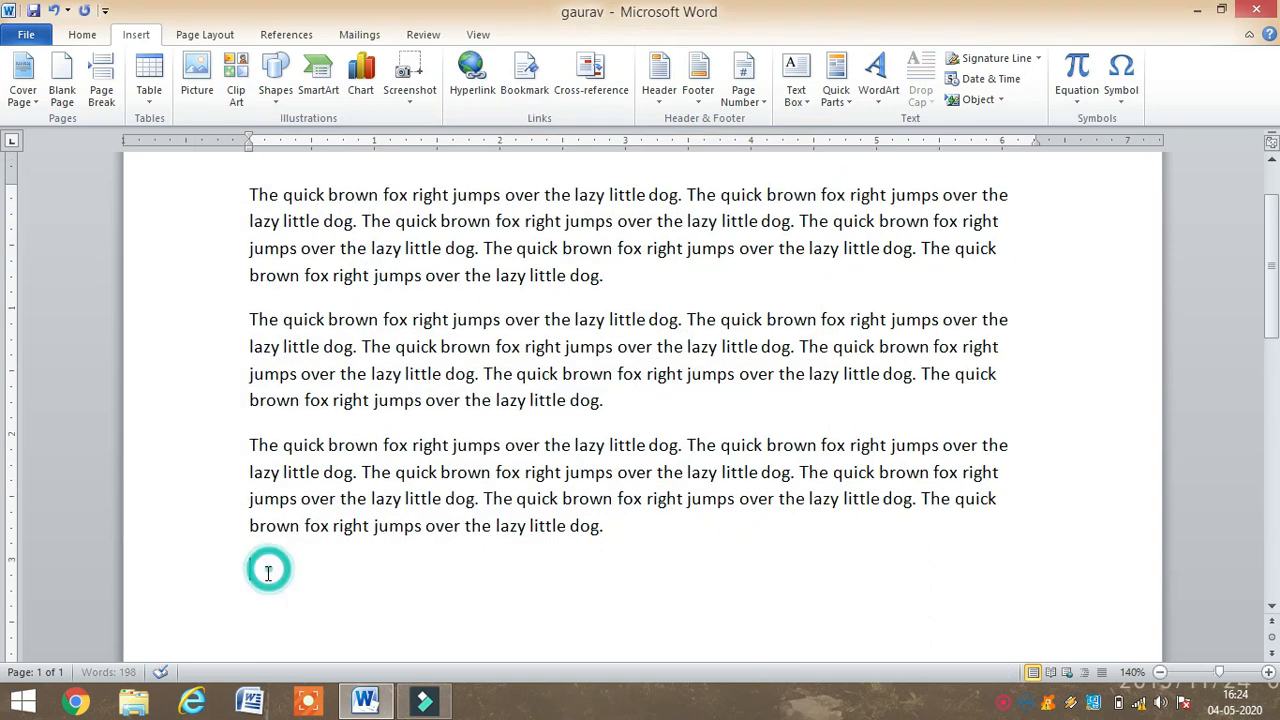
Insert a hyperlink to the Desktop file Data Sheet 12U on the empty line, keeping the file name as display text
click(472, 88)
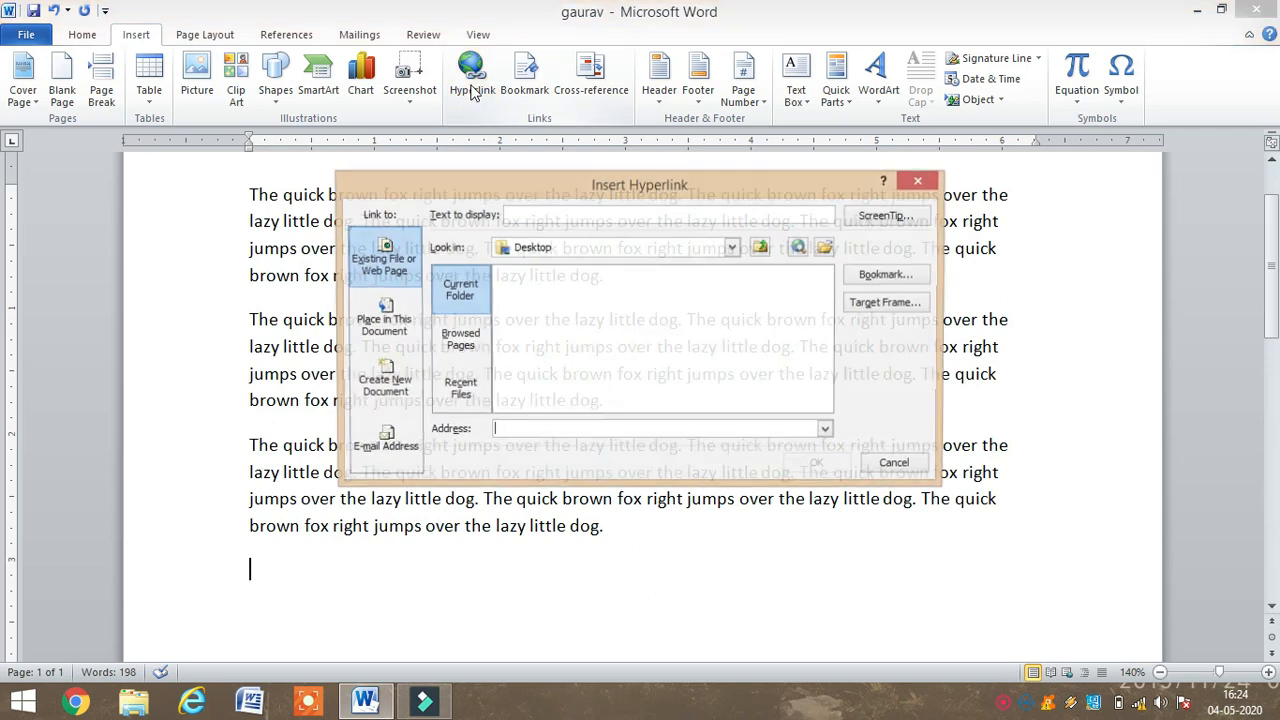
click(828, 247)
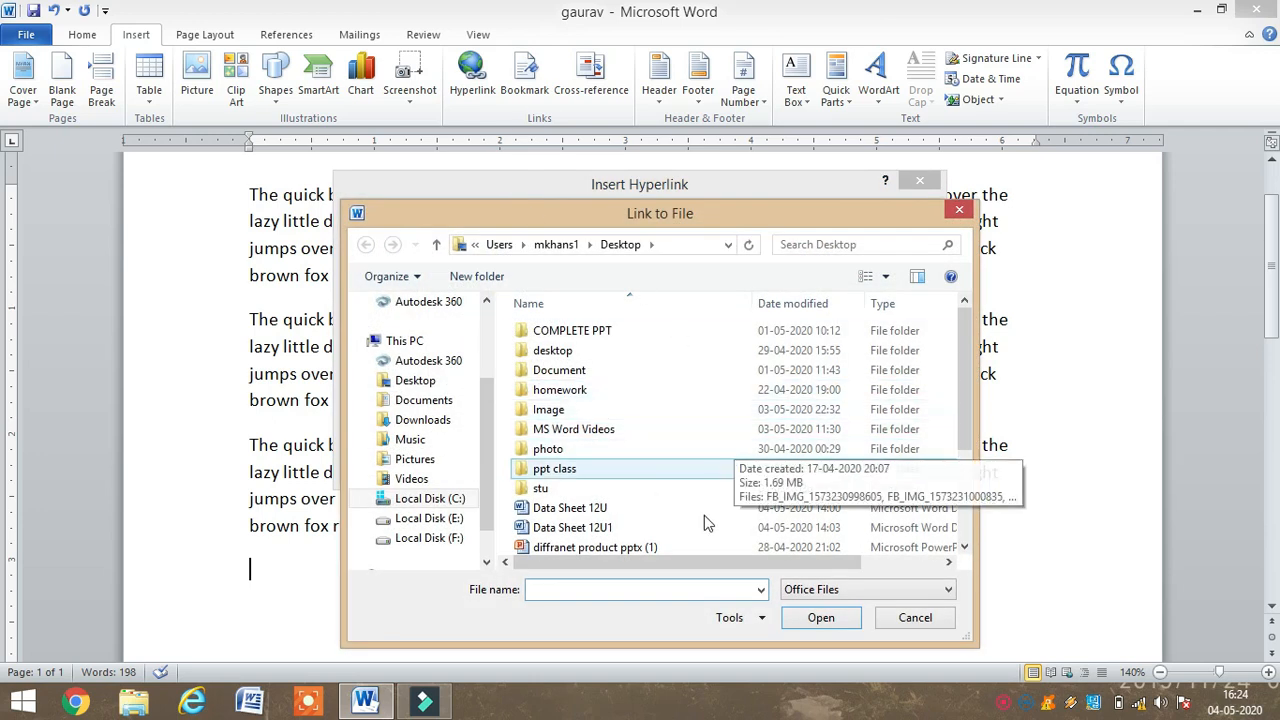
click(648, 531)
scroll(655, 520, down, 1)
click(578, 470)
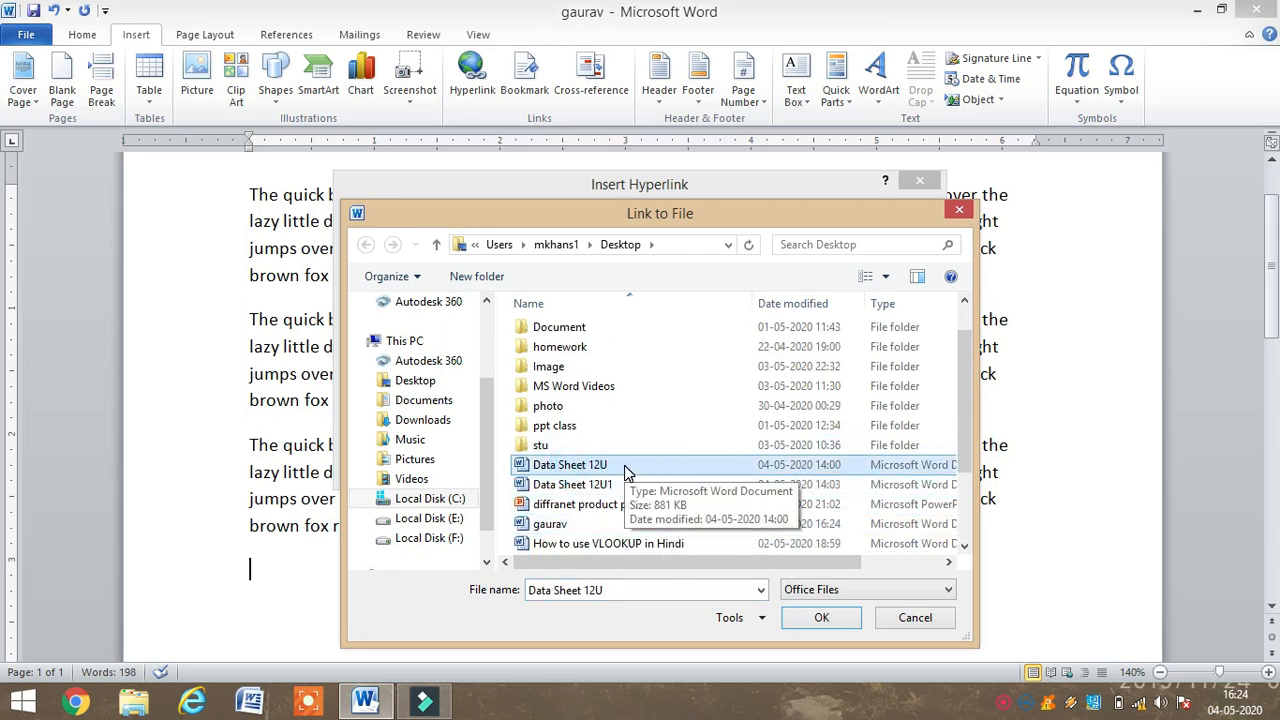
click(826, 619)
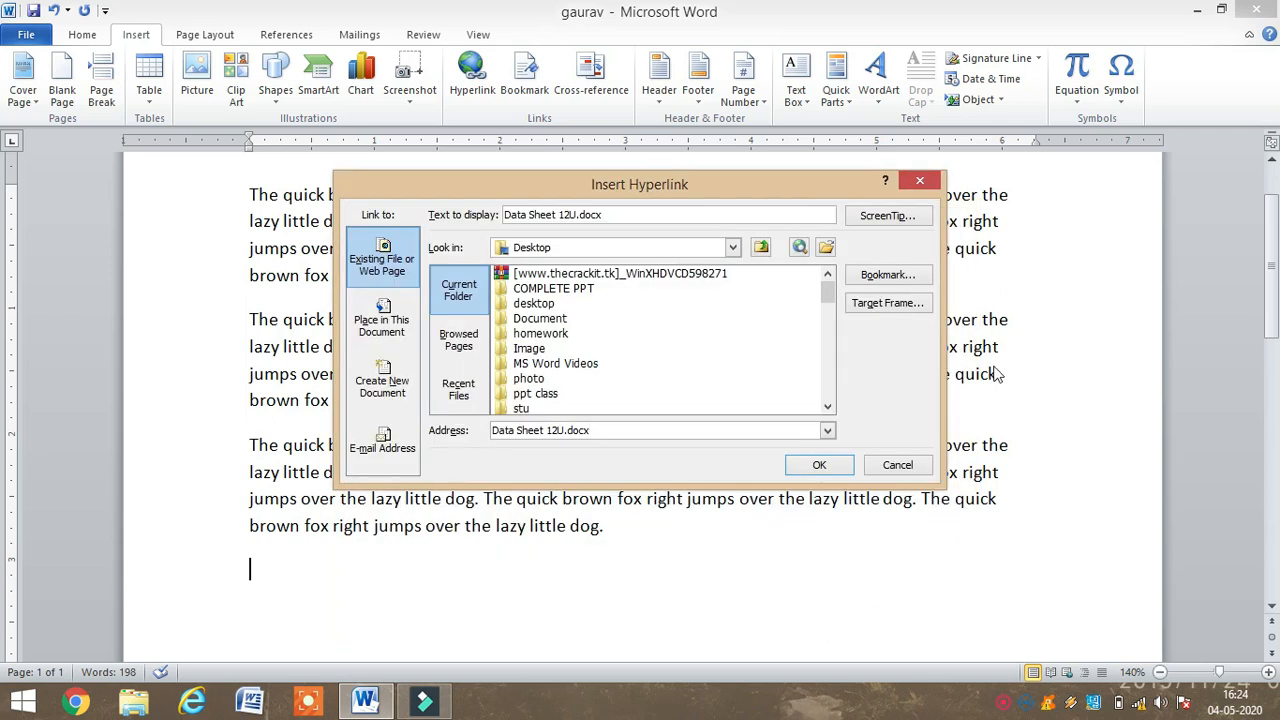
click(819, 466)
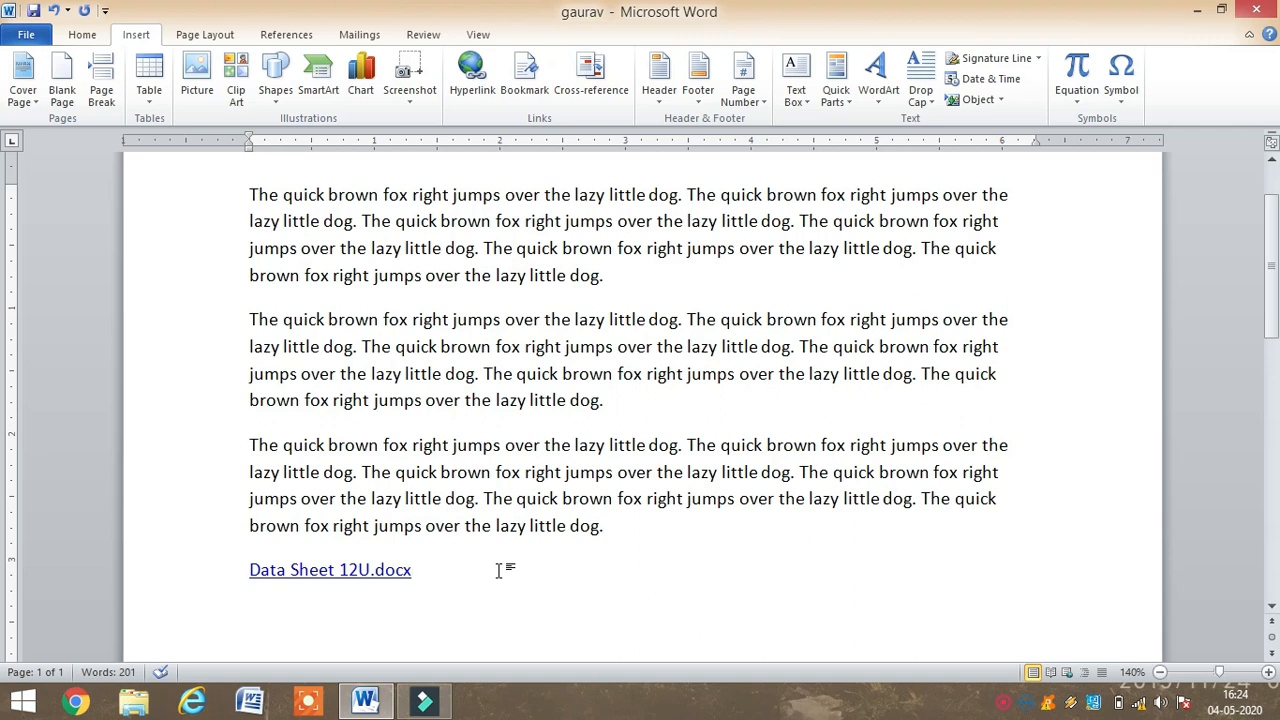
Follow the Data Sheet 12U.docx link, look through the linked data sheet, and return to the document containing the link
ctrl+click(327, 575)
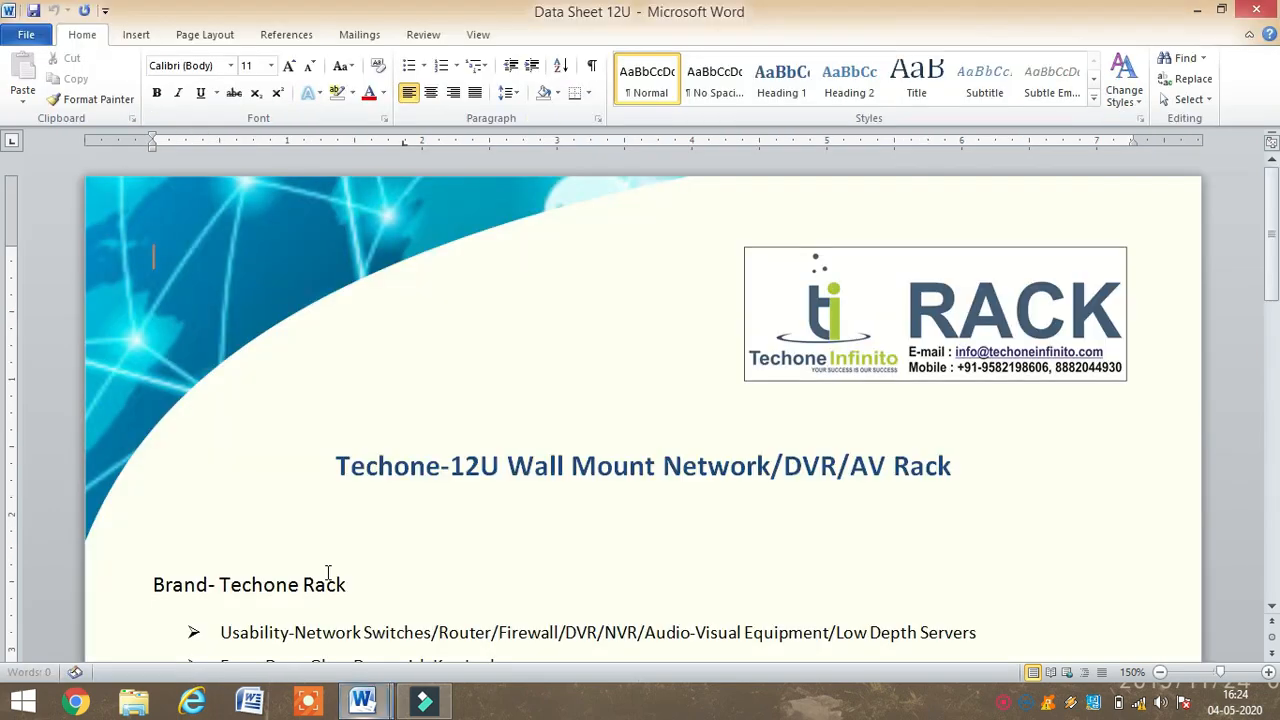
scroll(510, 557, down, 1)
scroll(510, 557, down, 12)
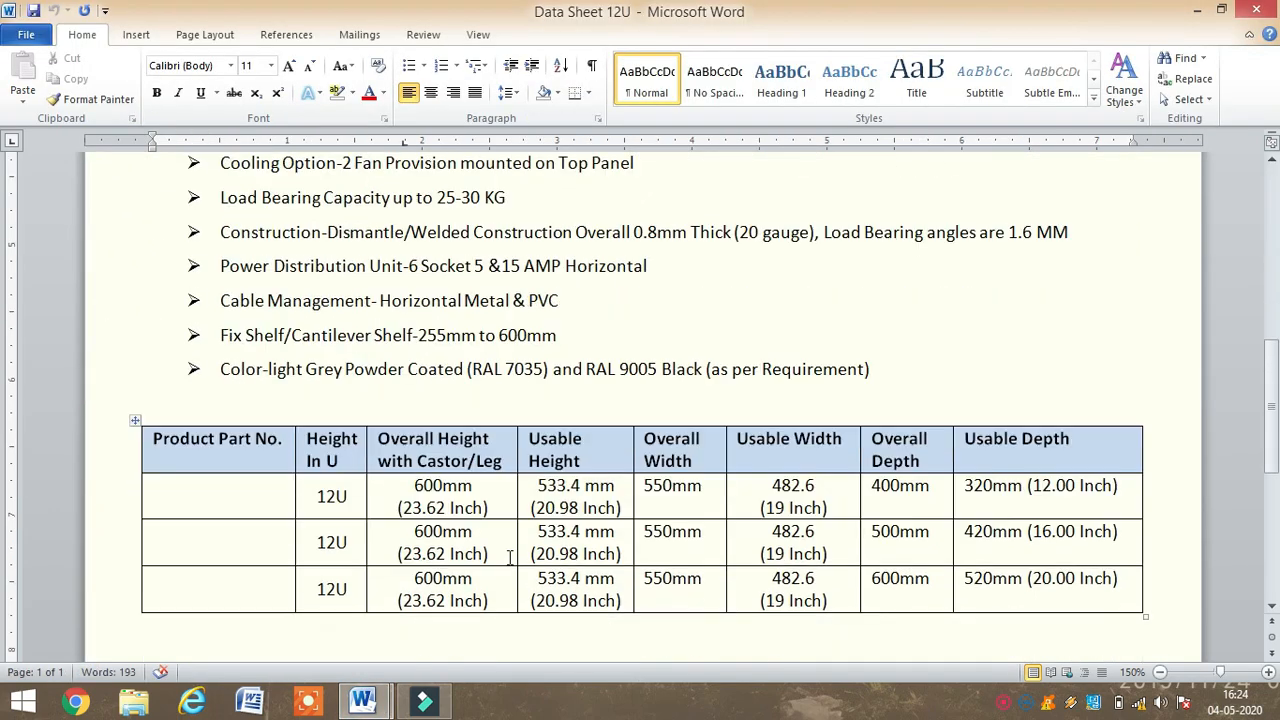
scroll(510, 557, up, 2)
scroll(510, 557, up, 5)
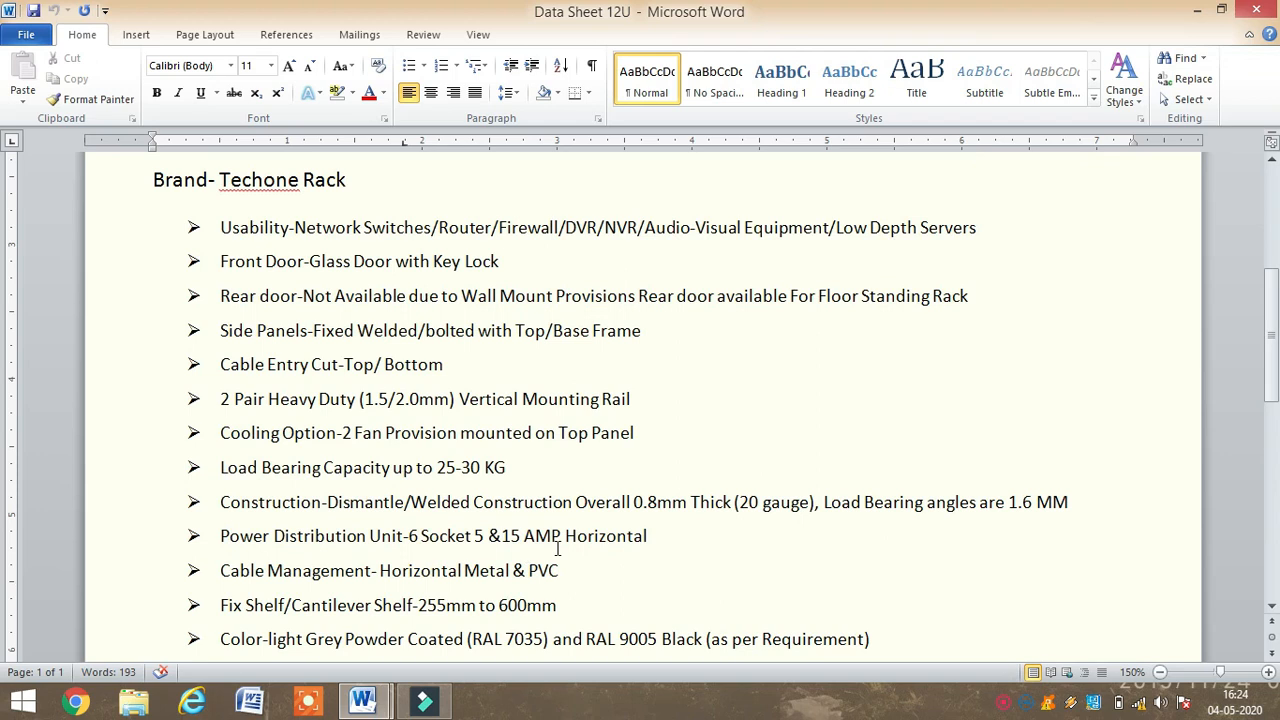
scroll(557, 549, up, 7)
scroll(518, 403, down, 4)
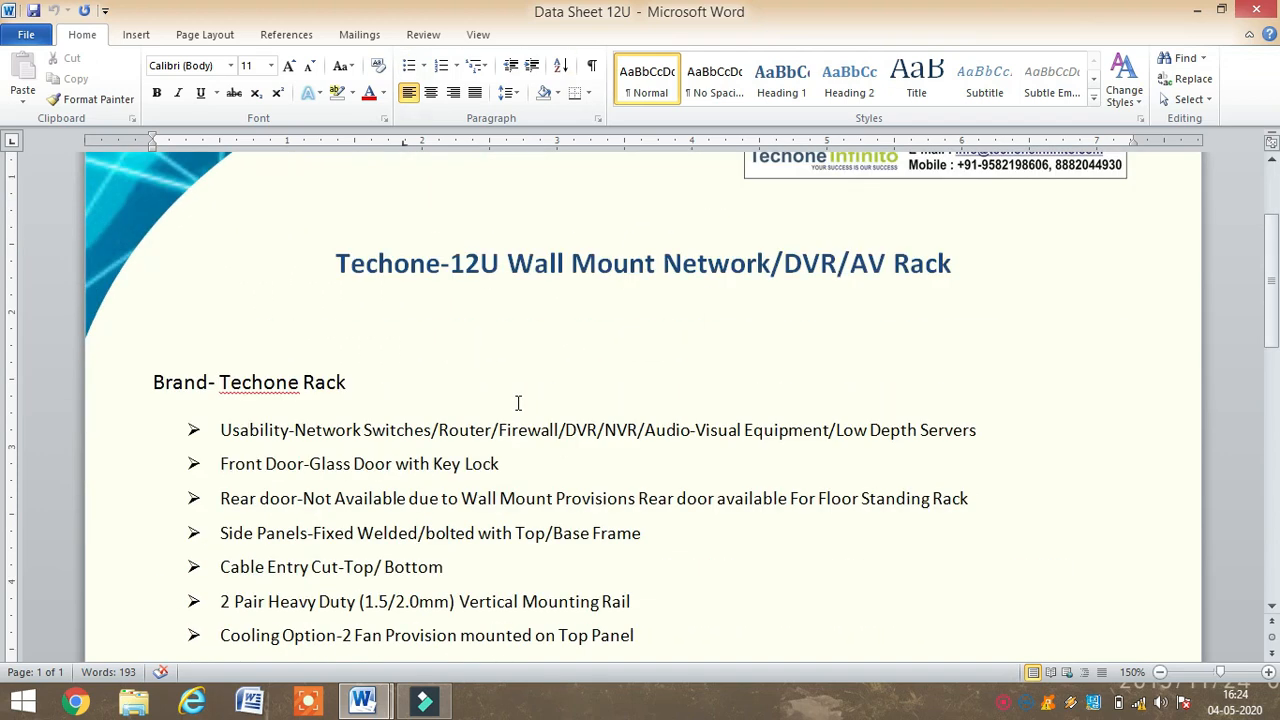
scroll(518, 403, down, 1)
mouse_move(362, 702)
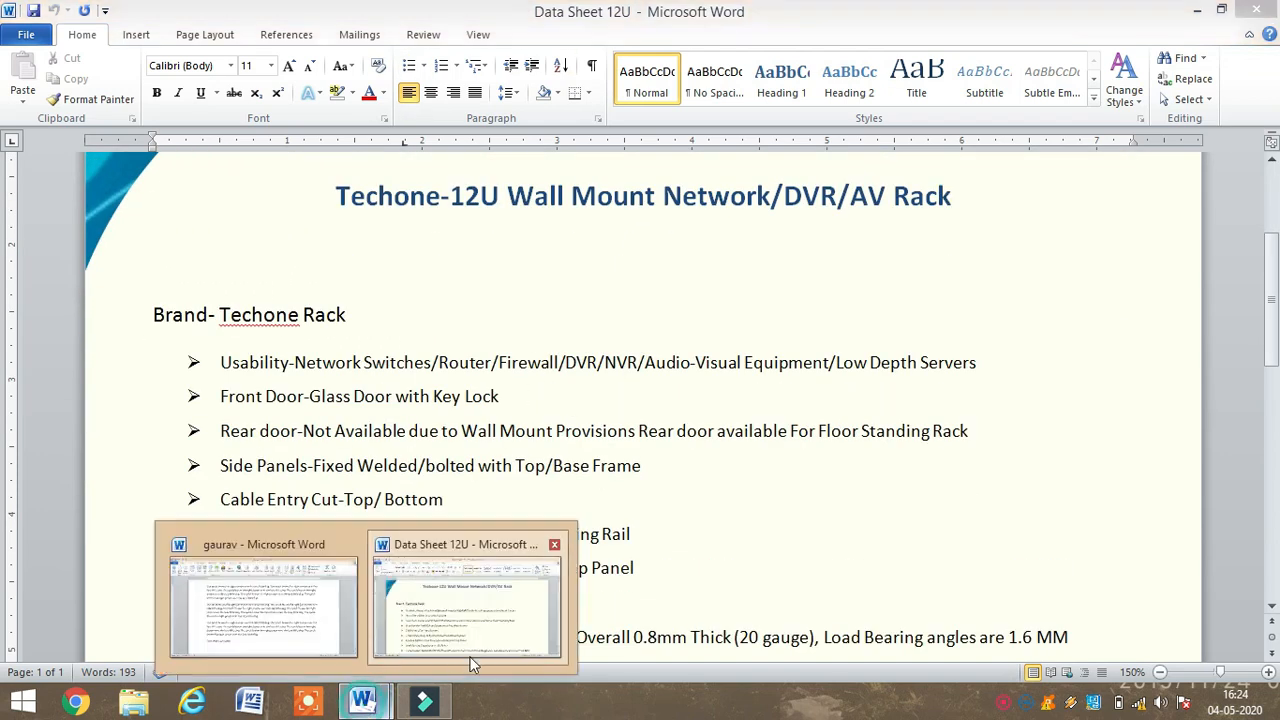
click(337, 607)
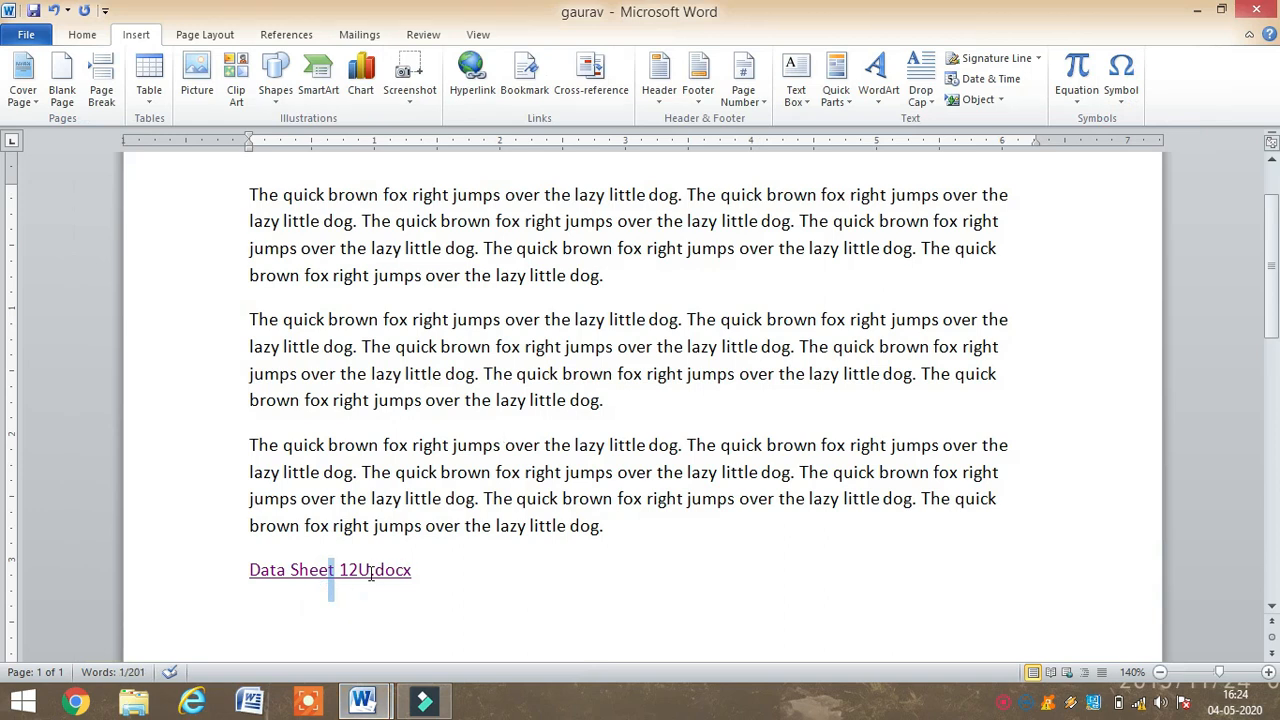
Remove the hyperlink from the Data Sheet 12U.docx line, keeping its text, and check the line by selecting it
scroll(449, 571, down, 2)
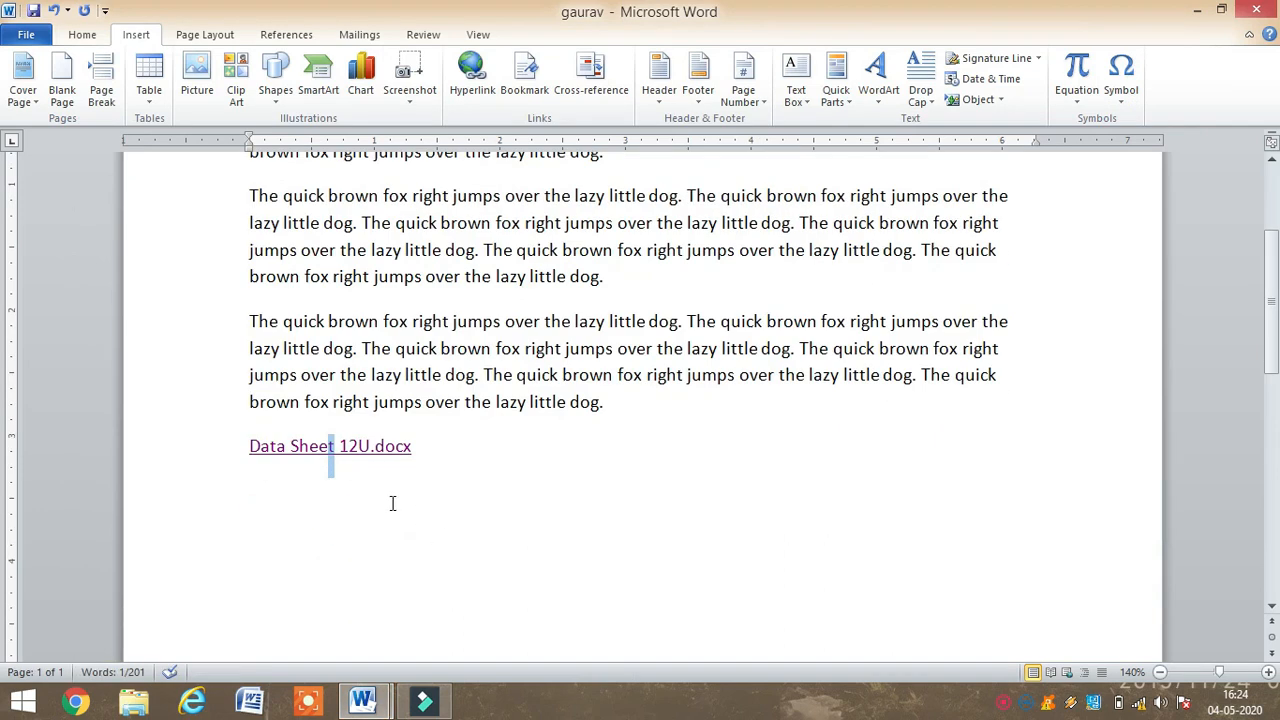
right_click(352, 450)
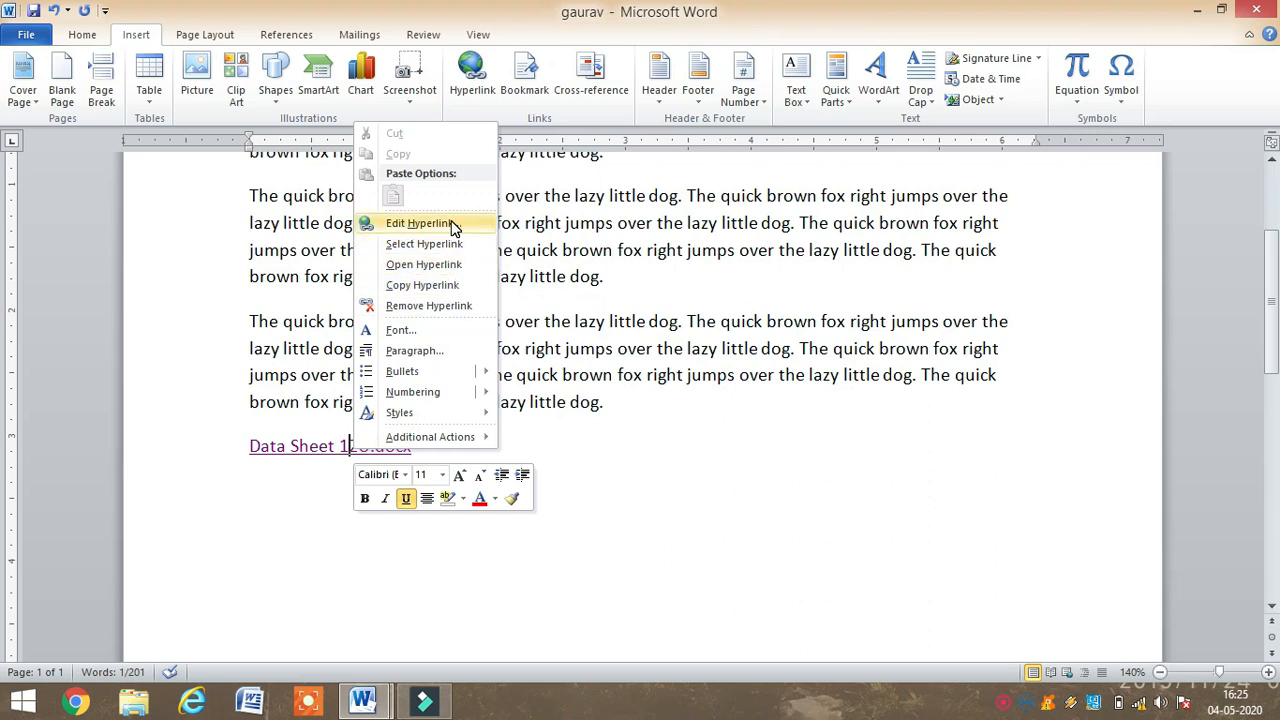
click(421, 310)
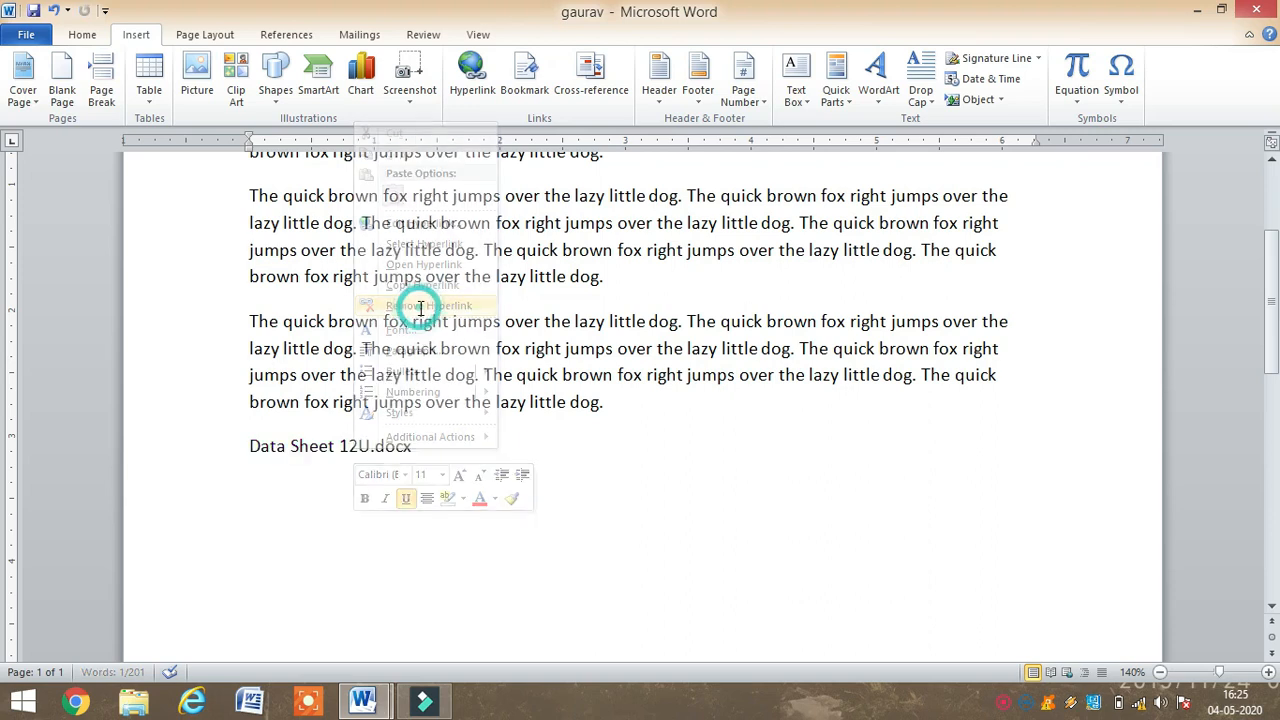
triple_click(251, 452)
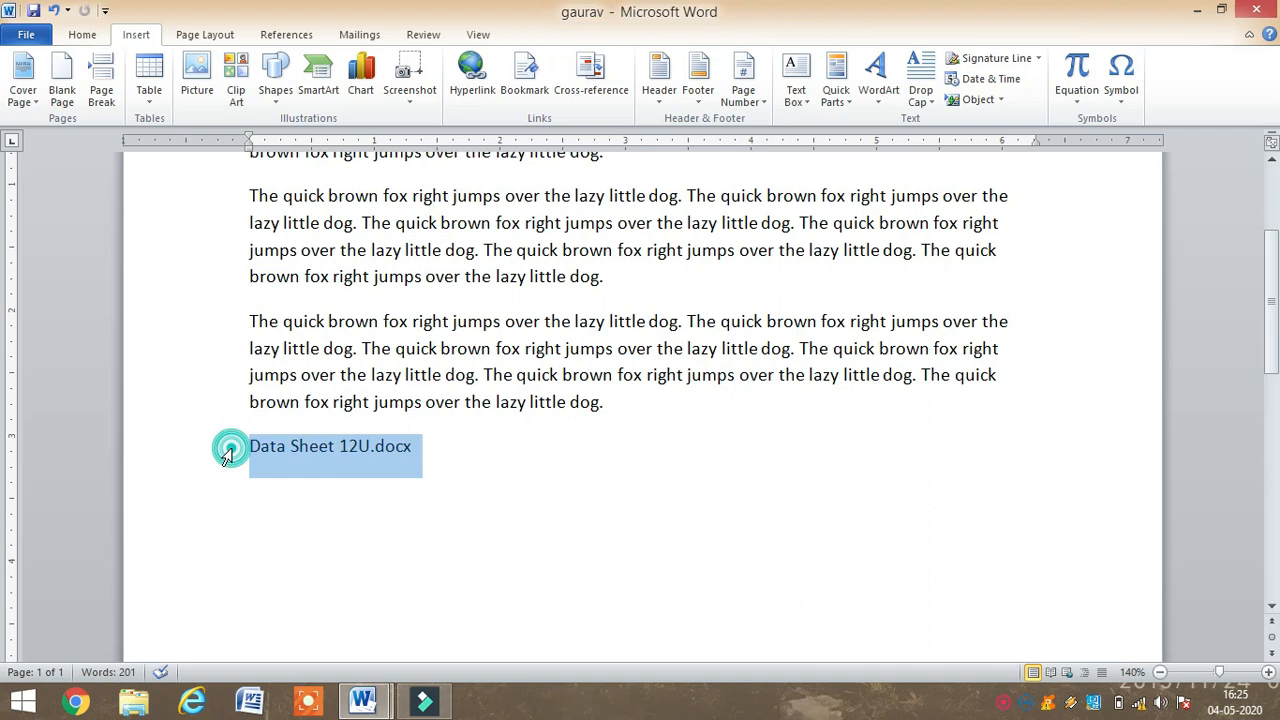
click(437, 453)
click(330, 446)
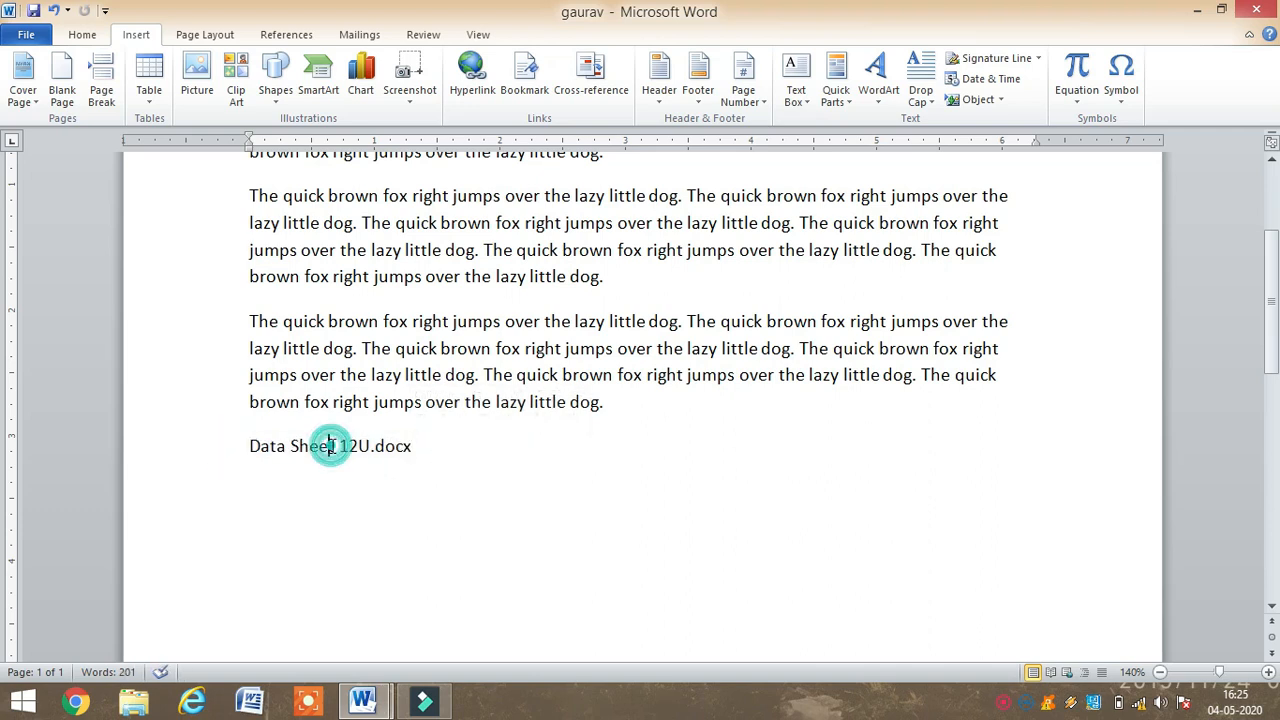
Turn the first word "The" of the first paragraph into a hyperlink to the Desktop file Data Sheet 12U
scroll(330, 446, up, 3)
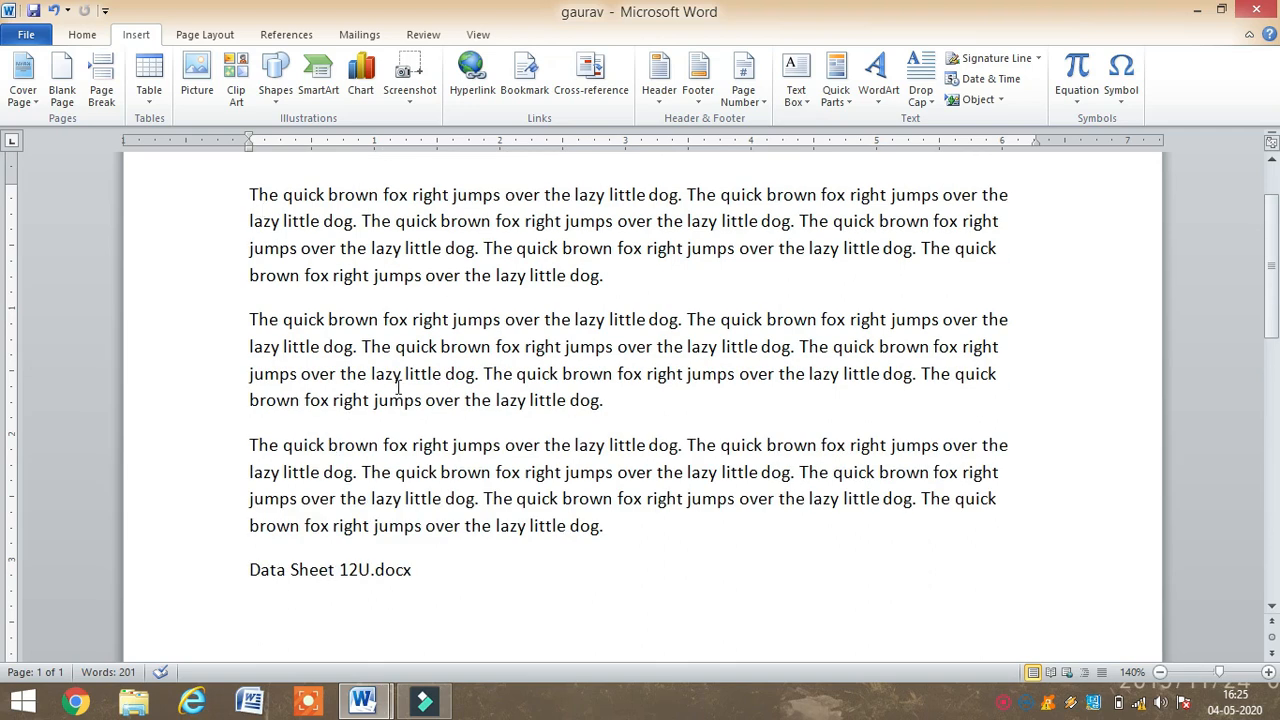
double_click(268, 196)
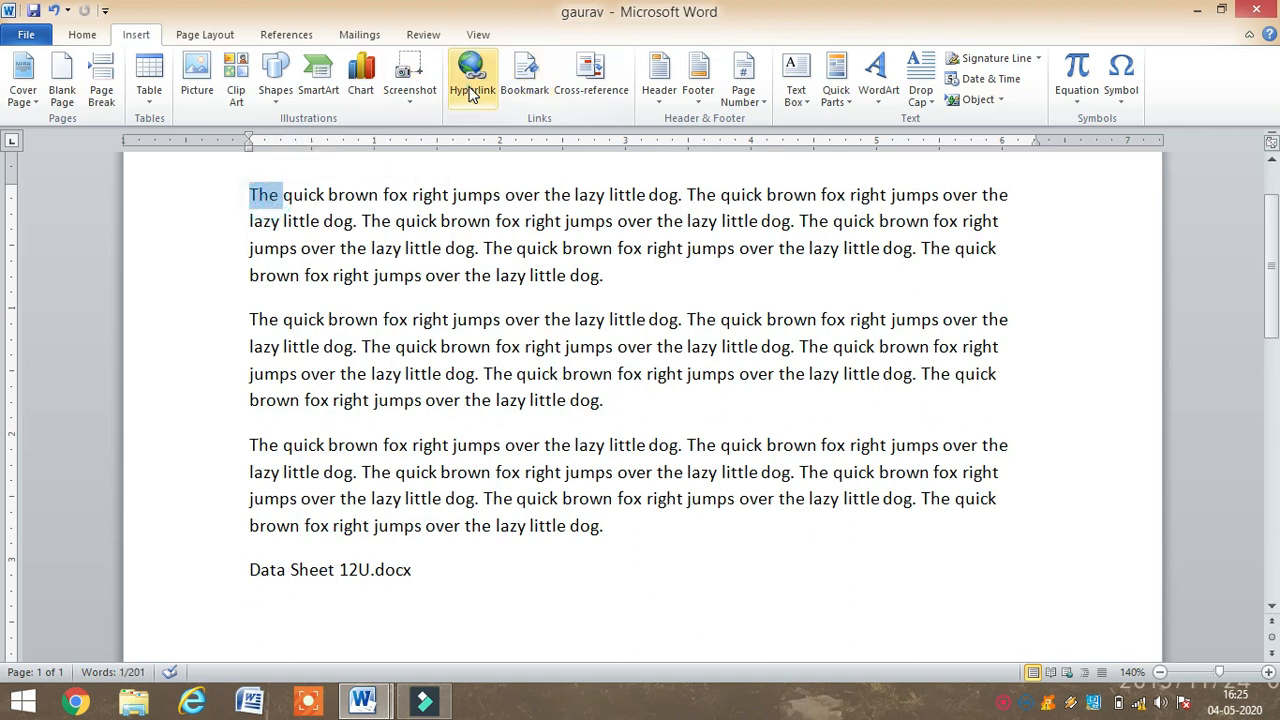
click(472, 90)
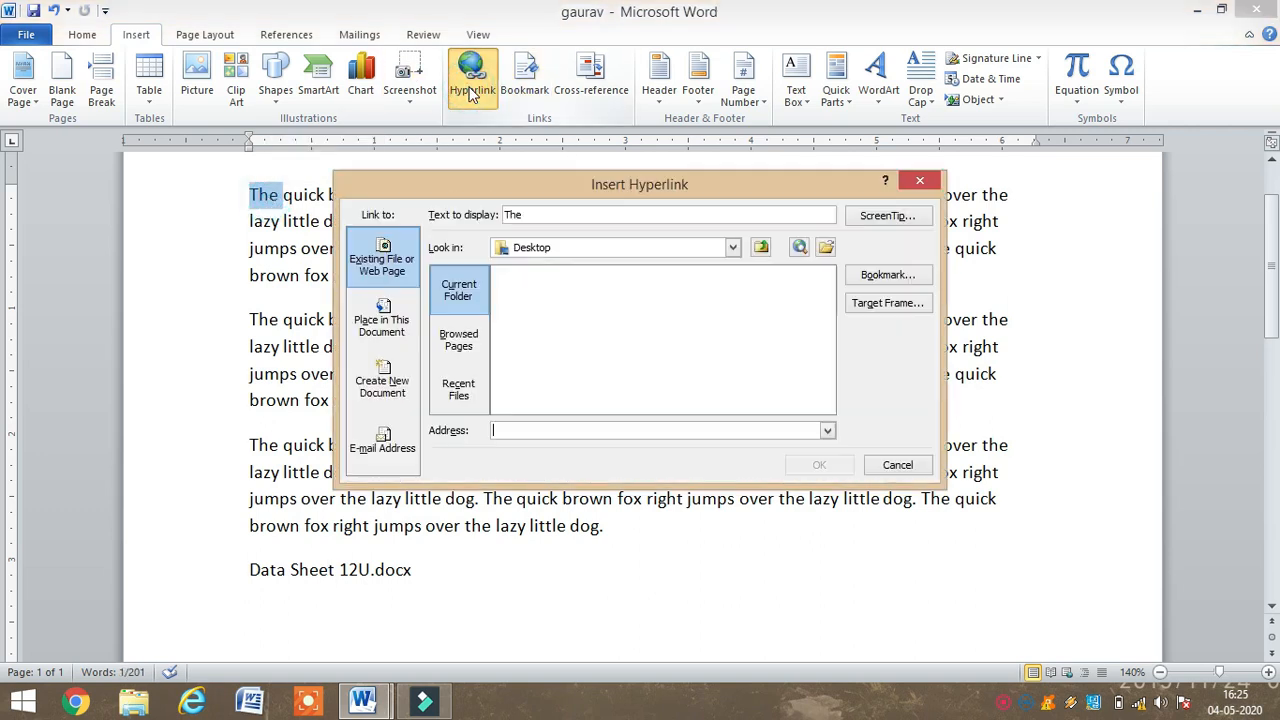
click(825, 246)
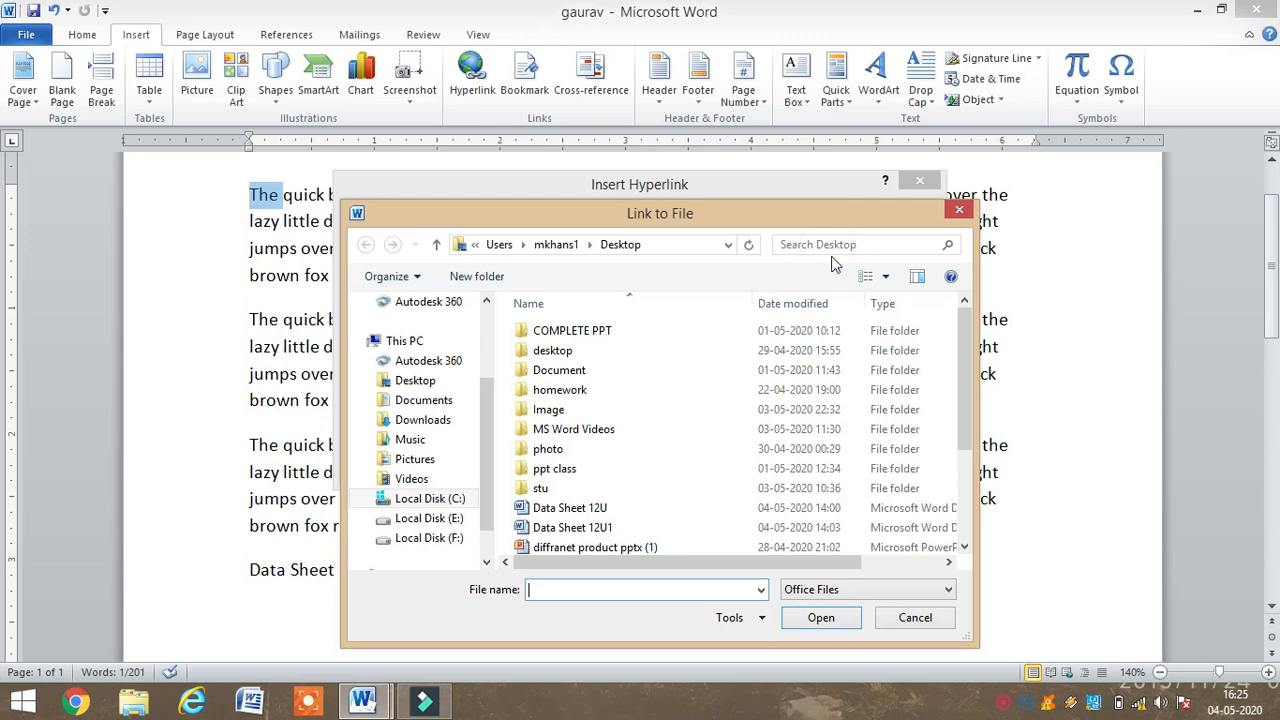
click(568, 508)
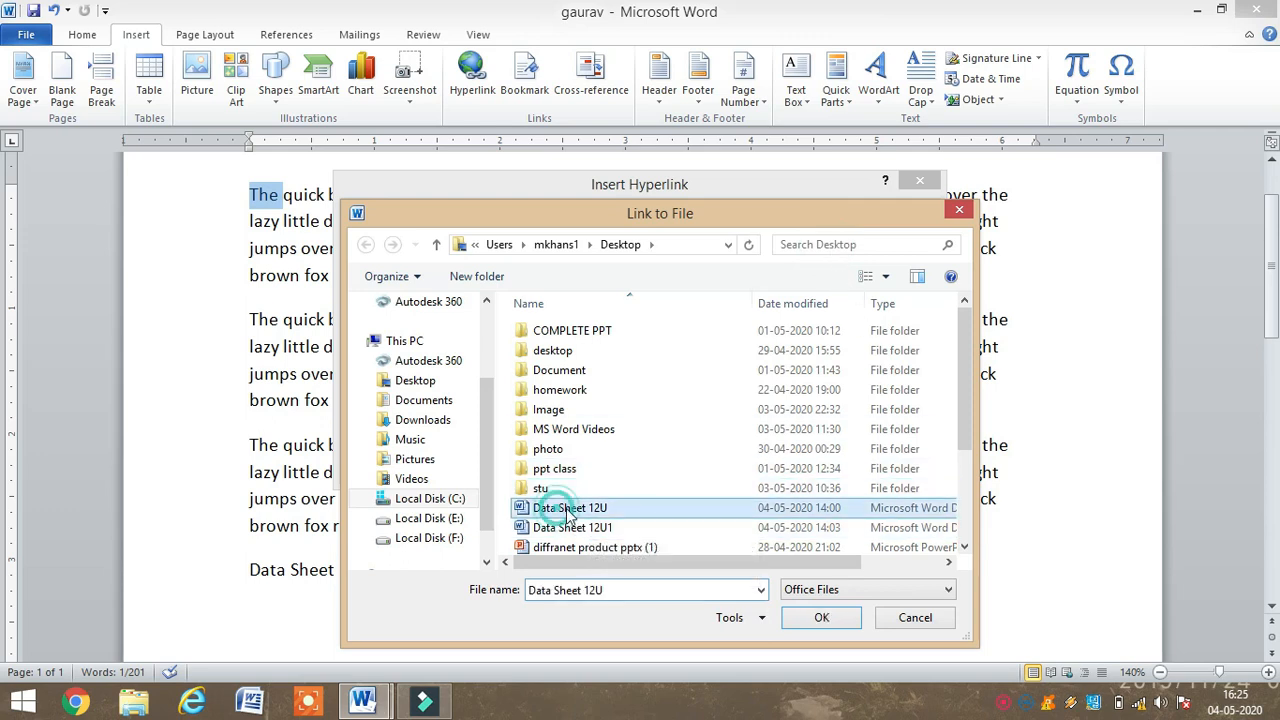
click(820, 620)
click(818, 466)
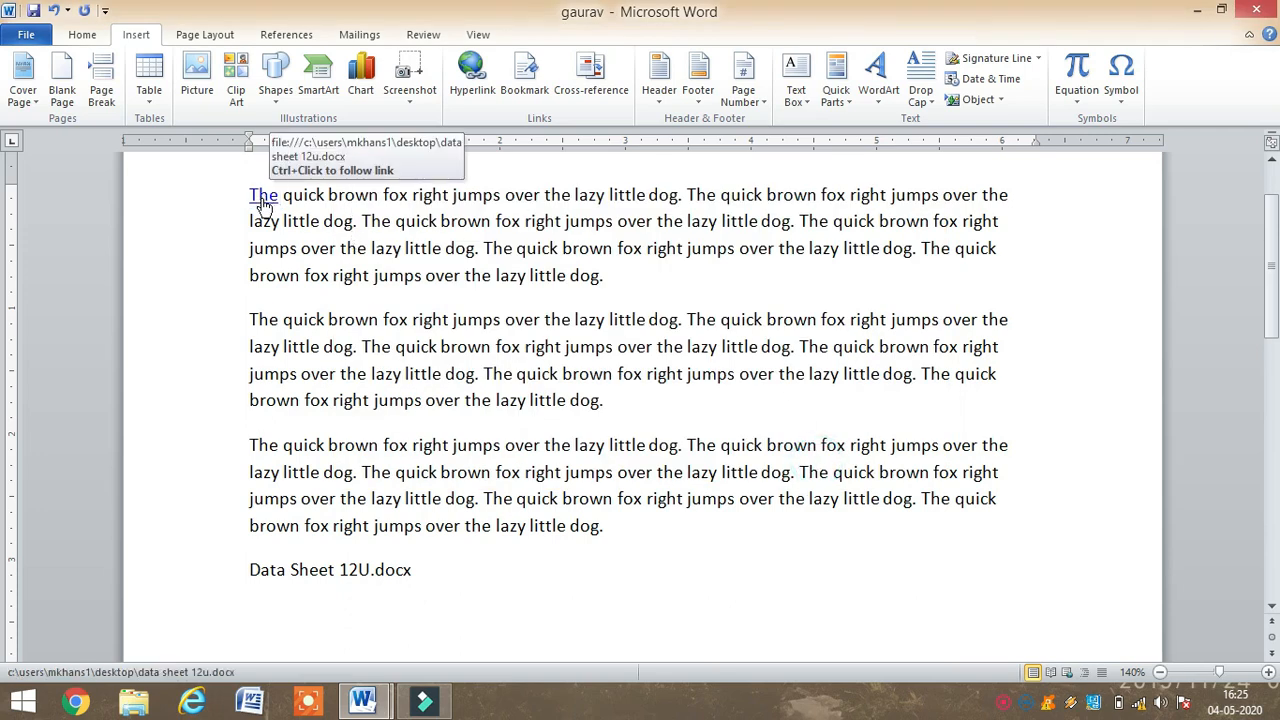
Follow the link on the word "The", look through the opened data sheet, and close it
ctrl+click(263, 204)
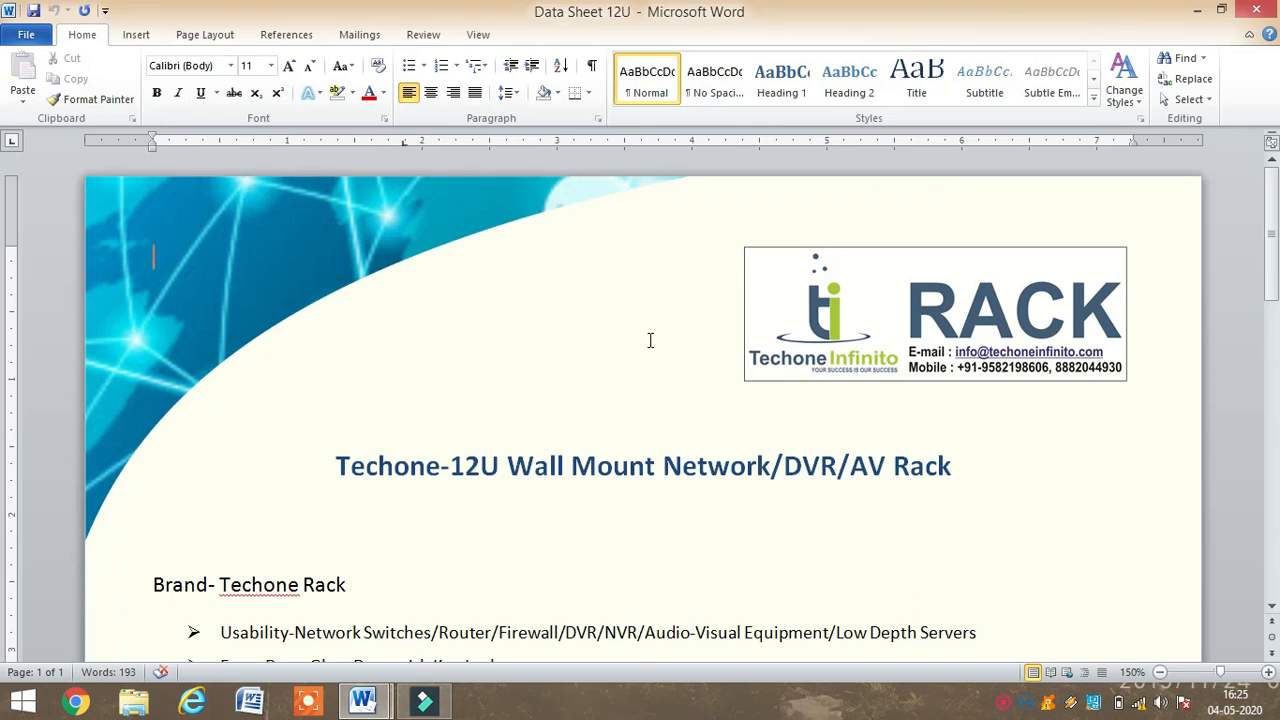
scroll(650, 347, down, 3)
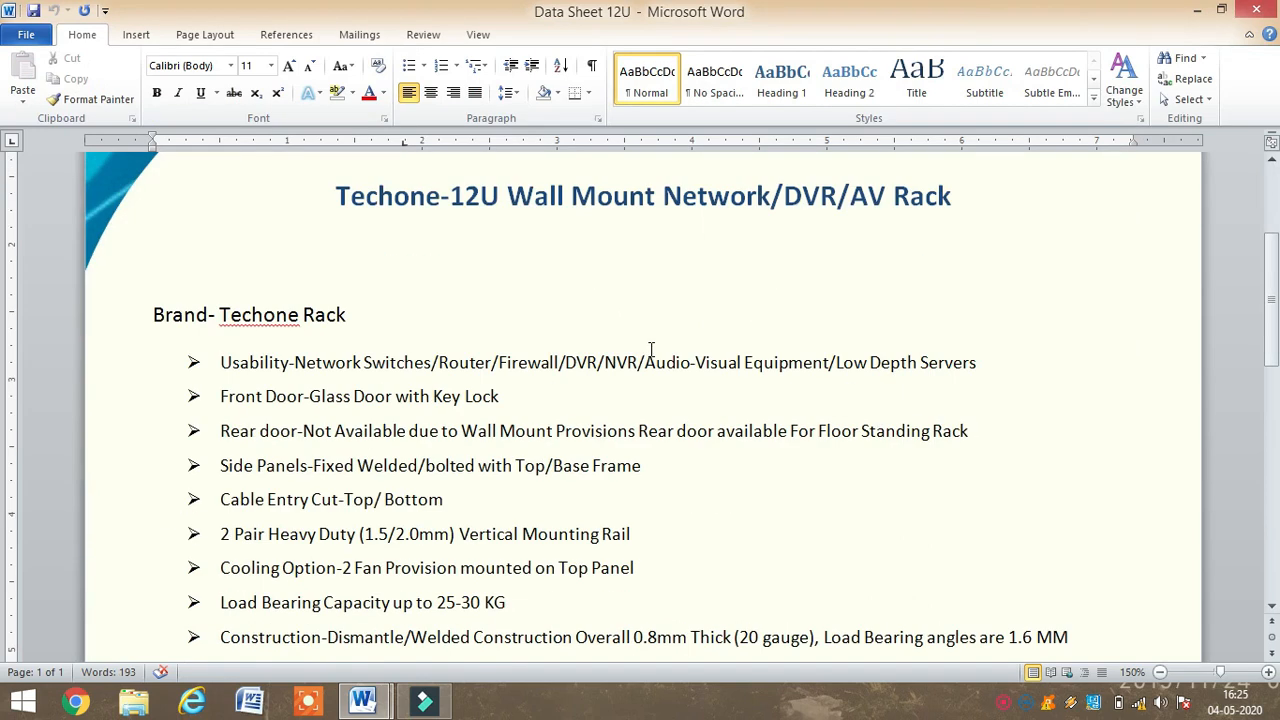
scroll(657, 368, down, 1)
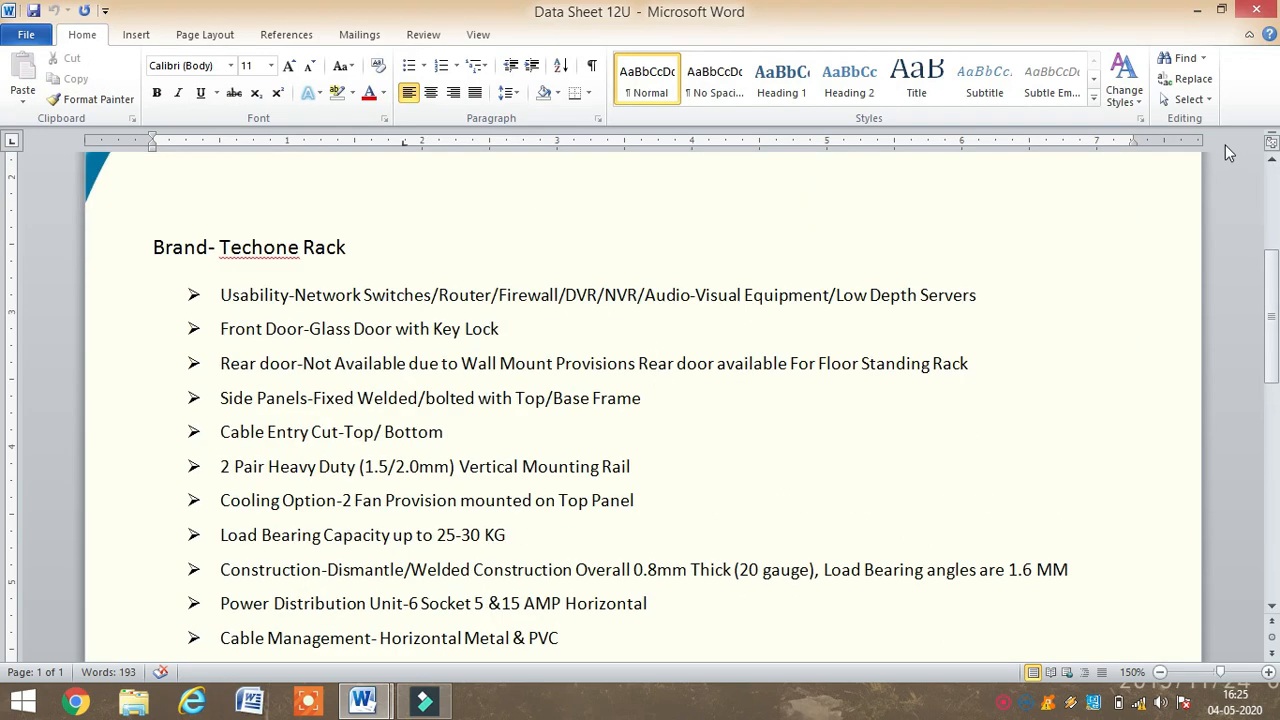
click(1256, 10)
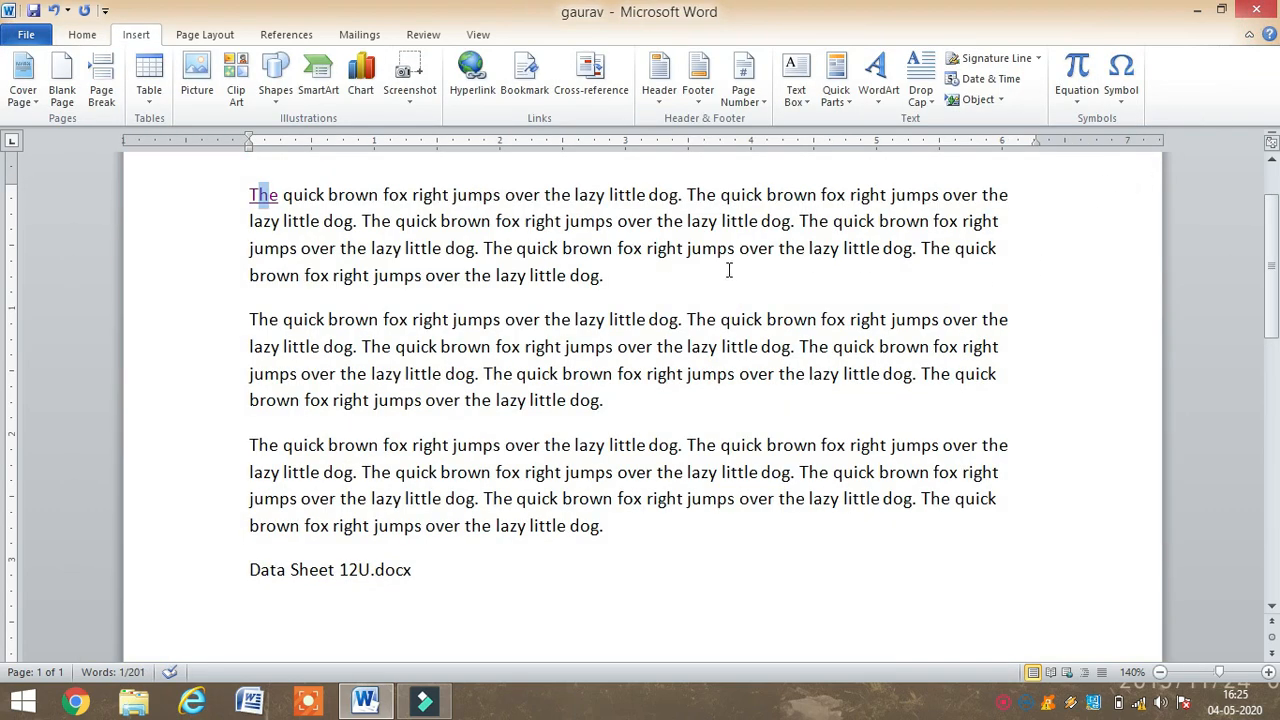
Delete the Data Sheet 12U.docx line below the third paragraph
click(578, 346)
drag(458, 586, 207, 195)
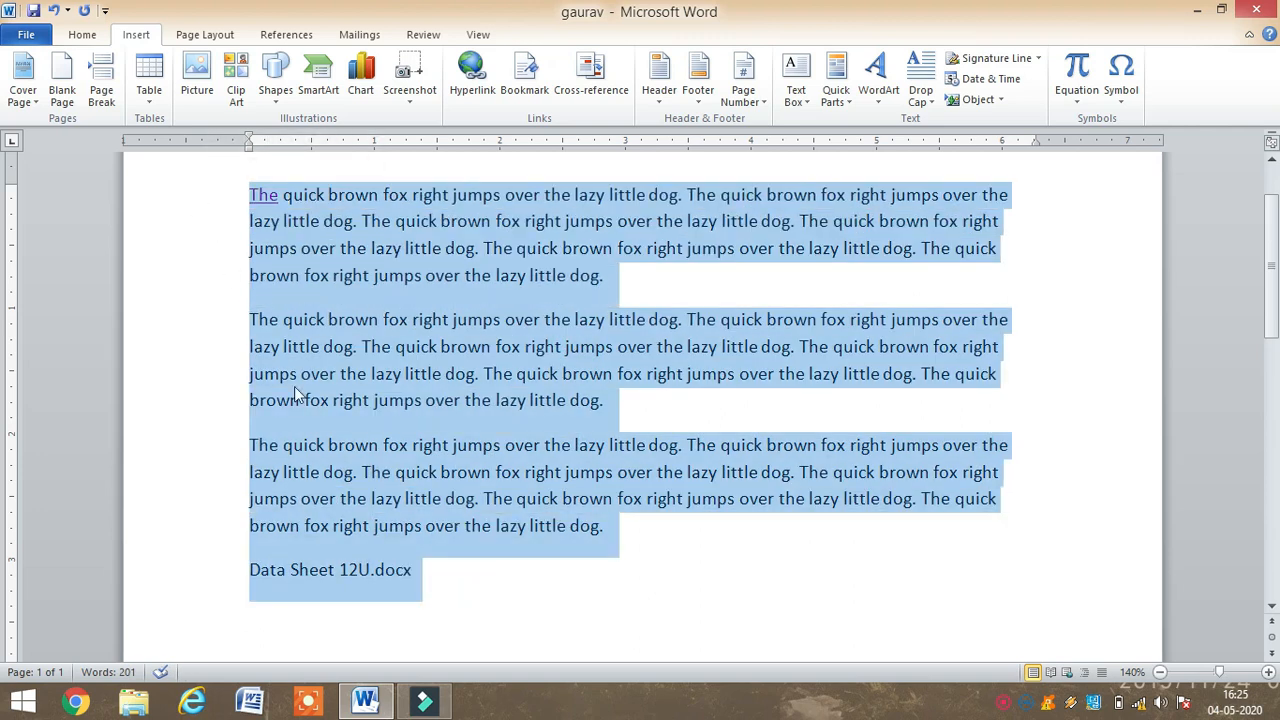
click(206, 577)
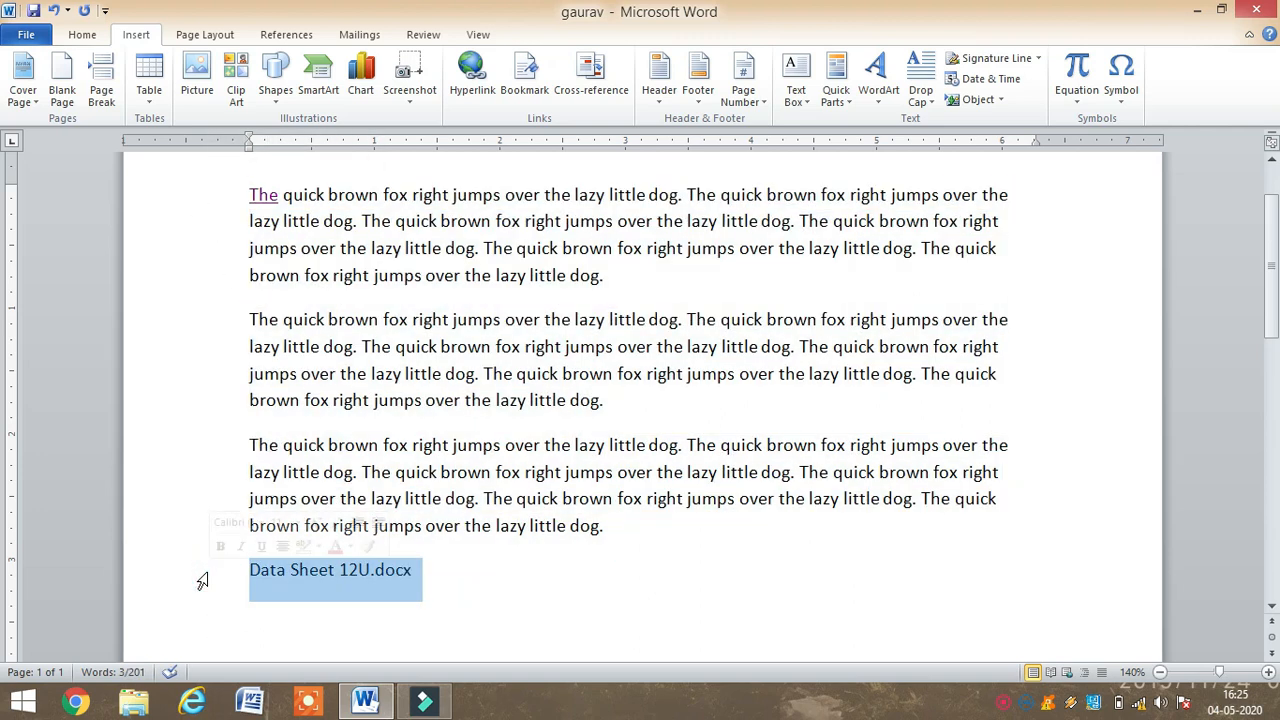
key(Delete)
Copy the three paragraphs and paste them repeatedly until the text runs onto a third page
drag(226, 198, 168, 535)
key(ctrl+c)
key(ctrl+v)
key(ctrl+v)
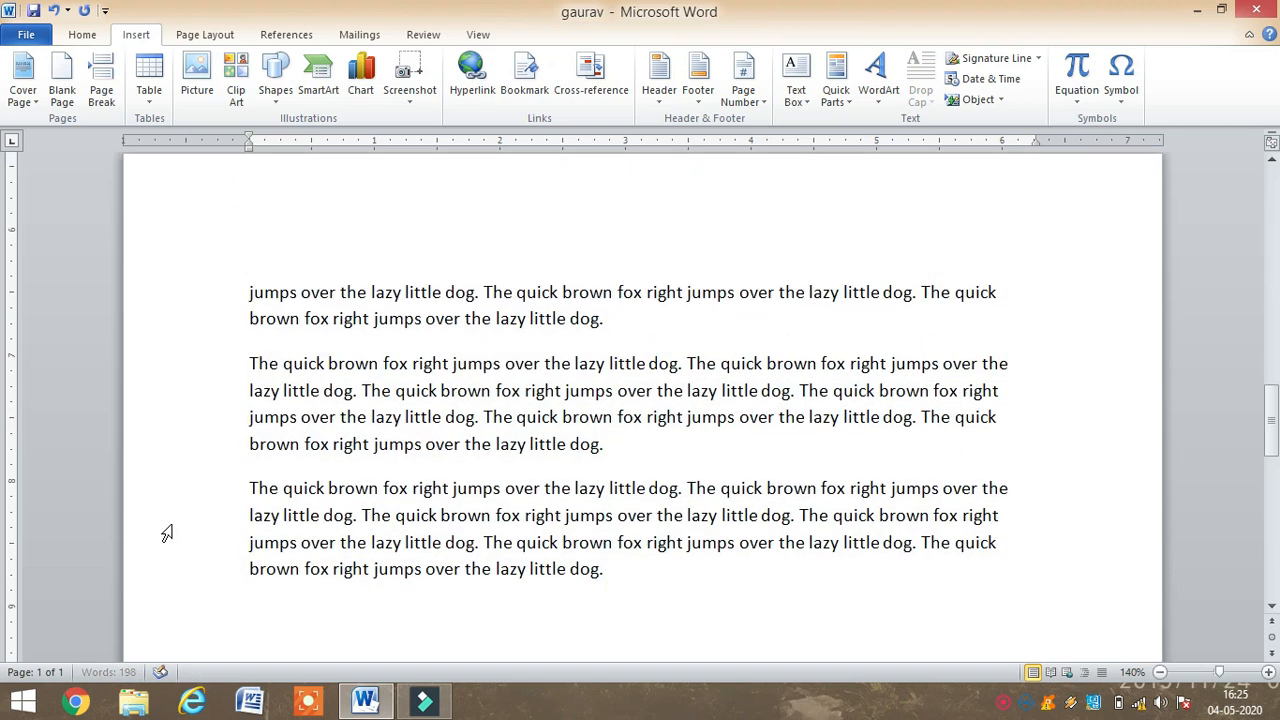
key(ctrl+v)
key(ctrl+v)
key(ctrl+v)
key(ctrl+v)
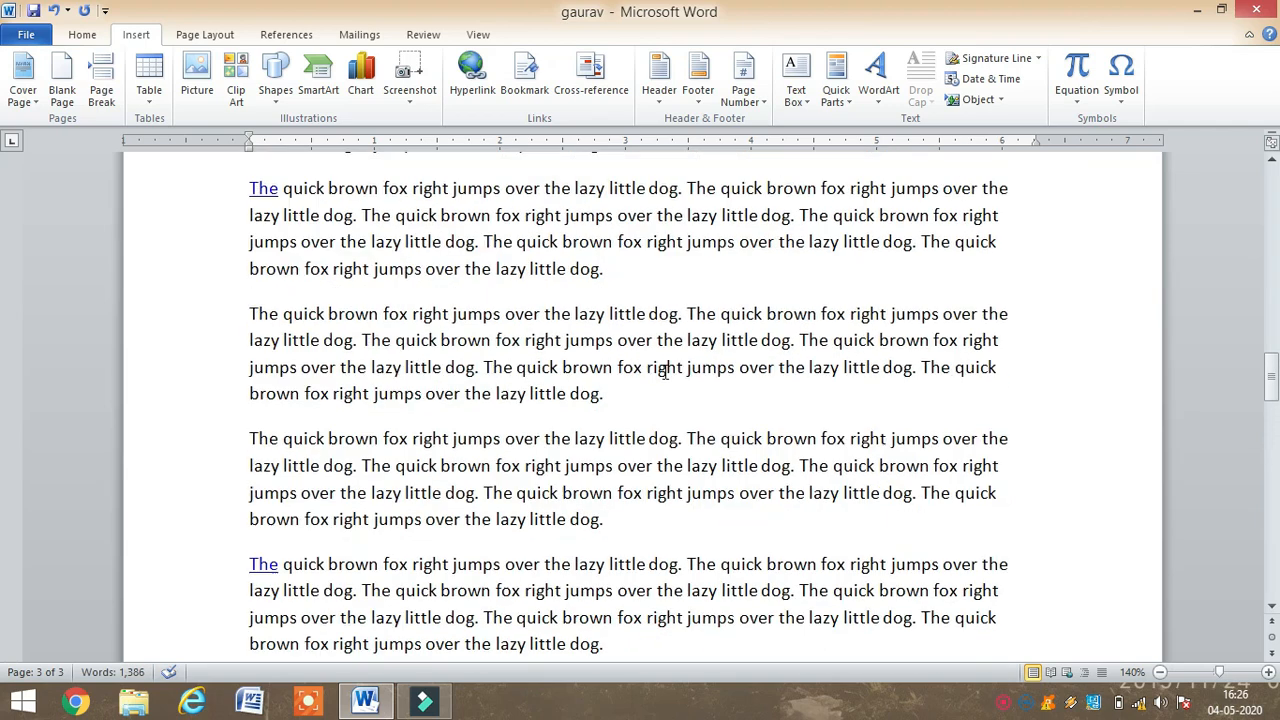
Add a bookmark named bookmark1 to the last line of the first full paragraph on page 2
scroll(665, 372, up, 4)
scroll(665, 372, up, 5)
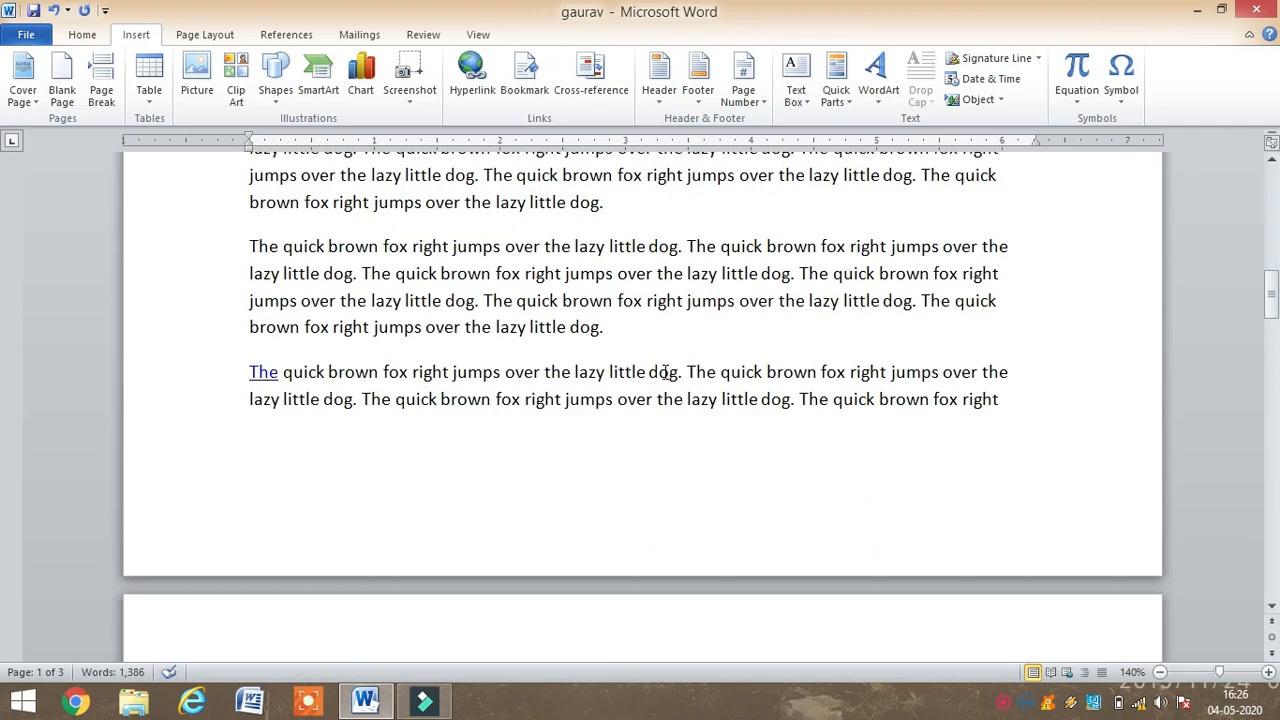
click(200, 432)
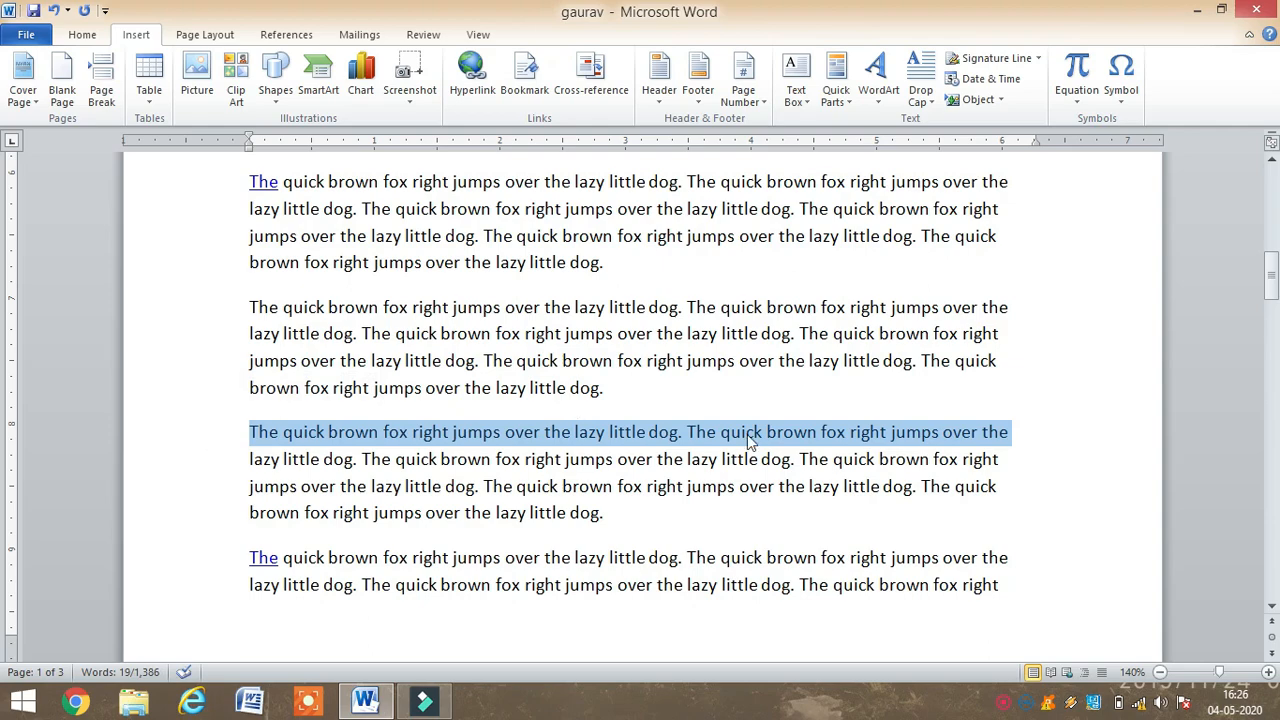
scroll(870, 388, up, 11)
scroll(869, 388, up, 2)
scroll(869, 388, down, 3)
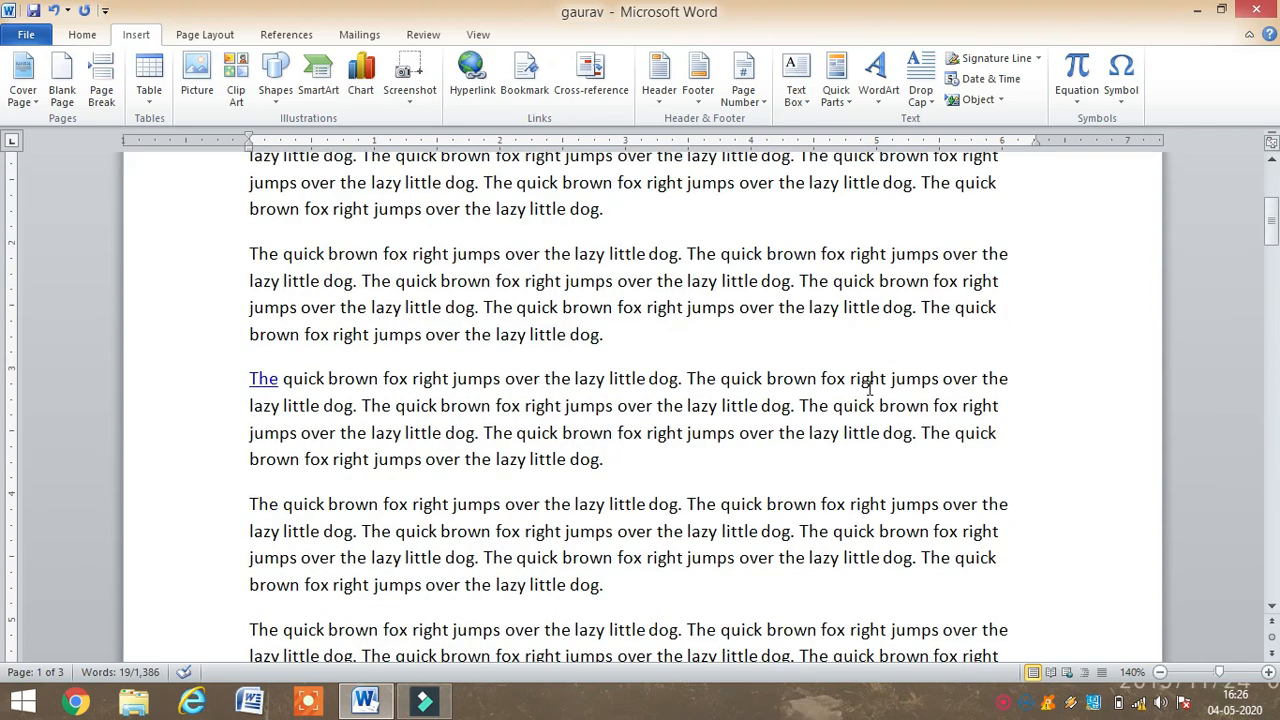
scroll(867, 389, down, 8)
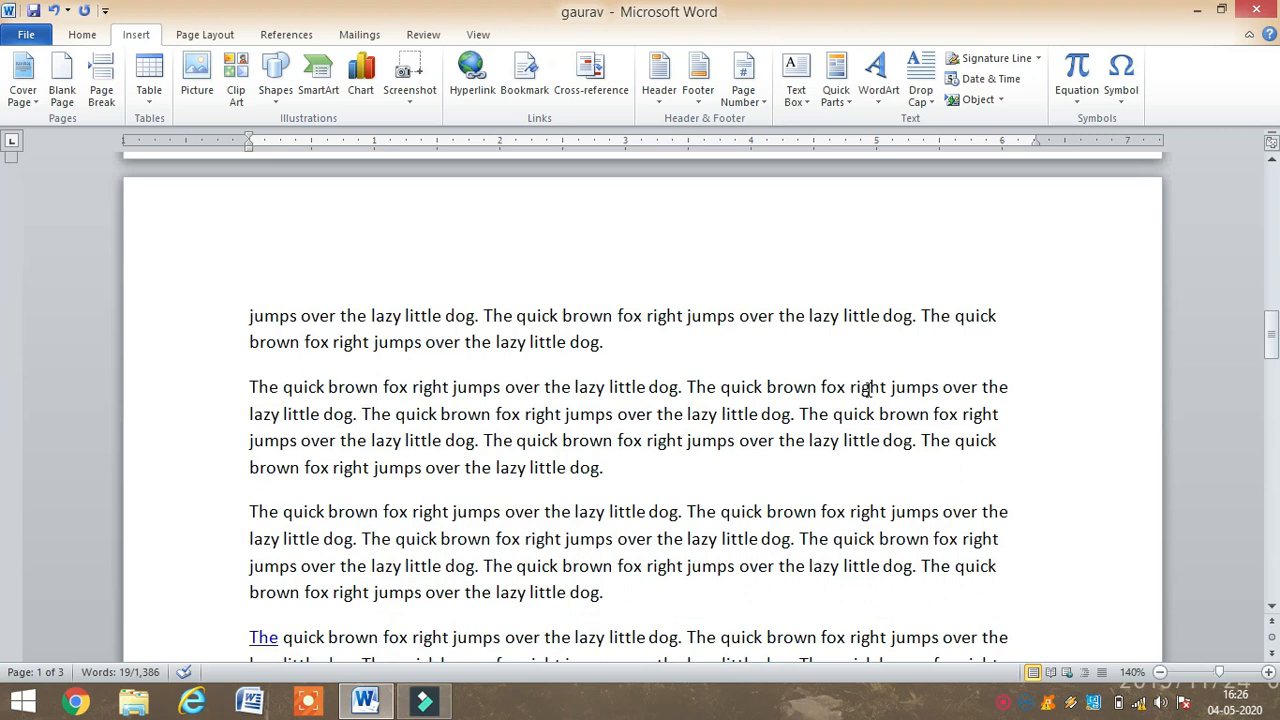
click(223, 470)
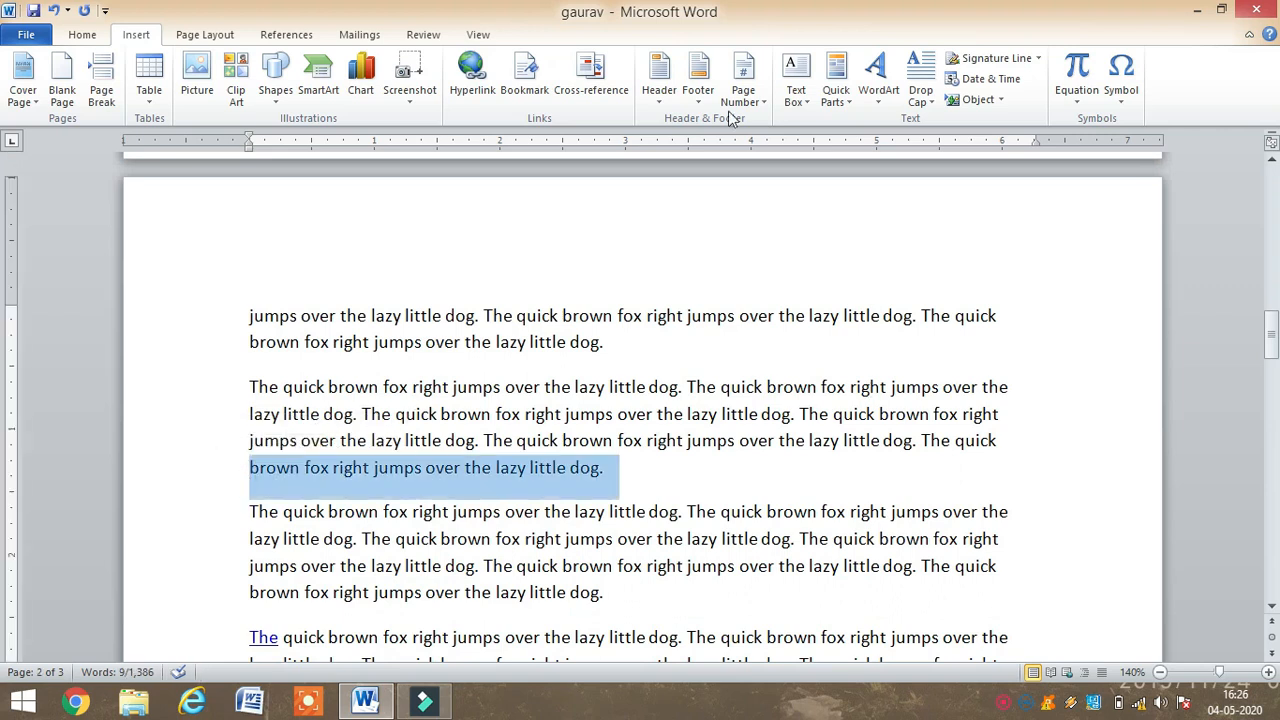
click(524, 80)
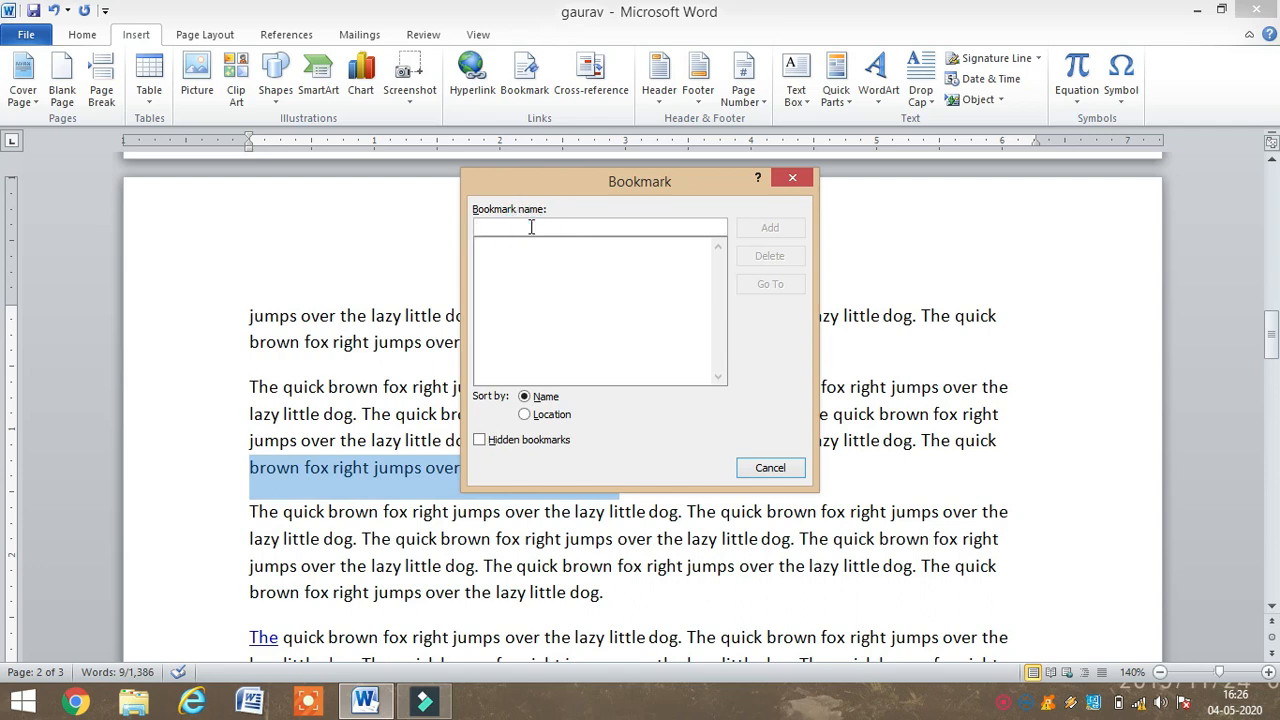
text(hem)
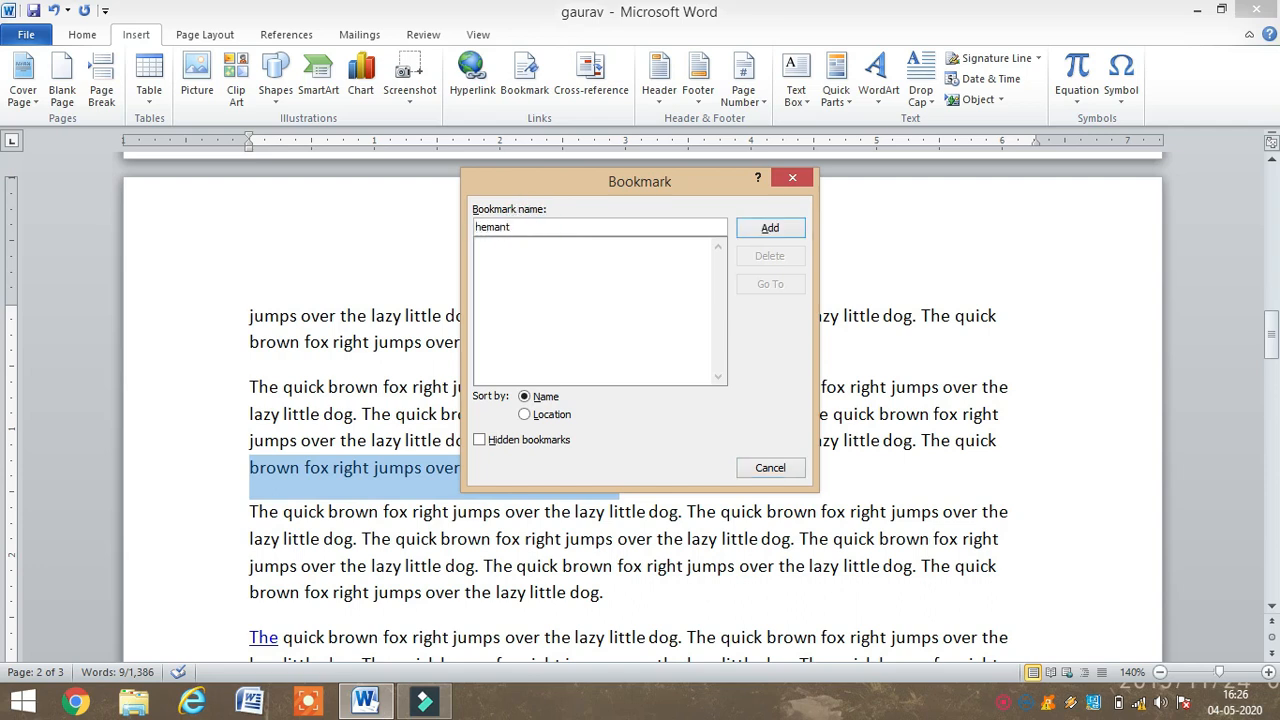
text(ant)
drag(539, 228, 438, 230)
text(bookmark1)
click(770, 229)
click(336, 486)
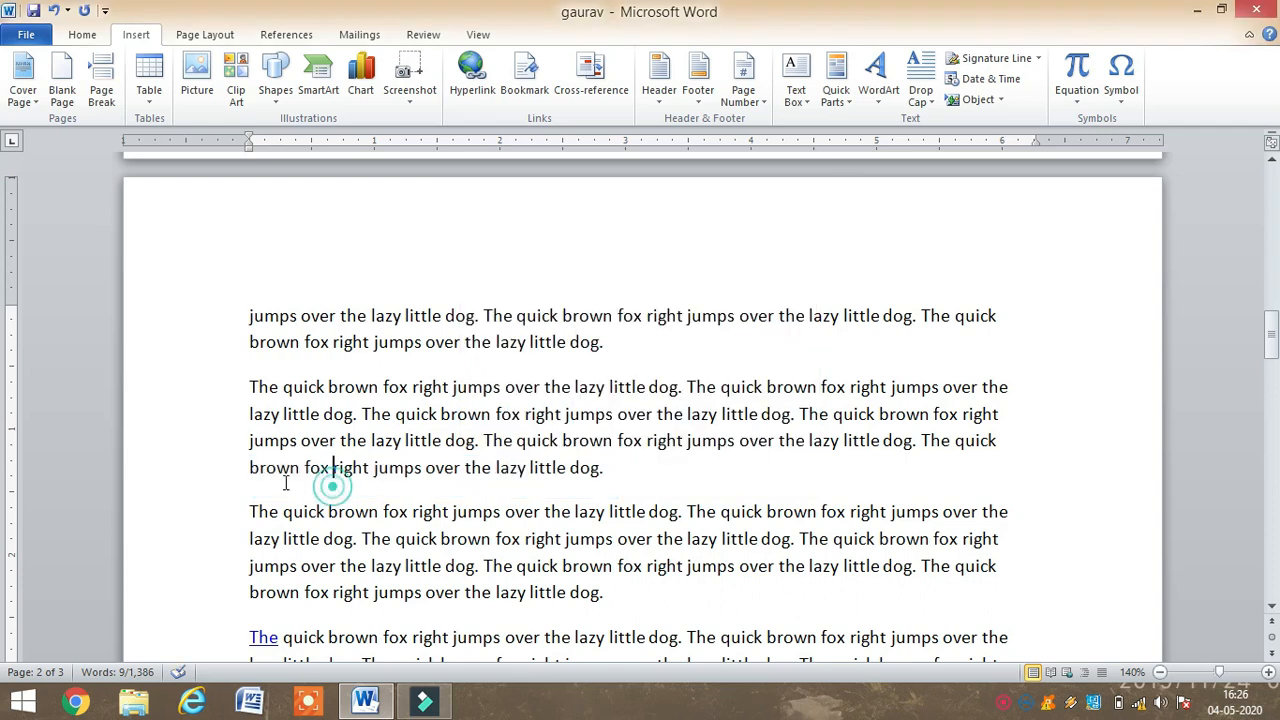
Save the document and close it
scroll(551, 395, up, 18)
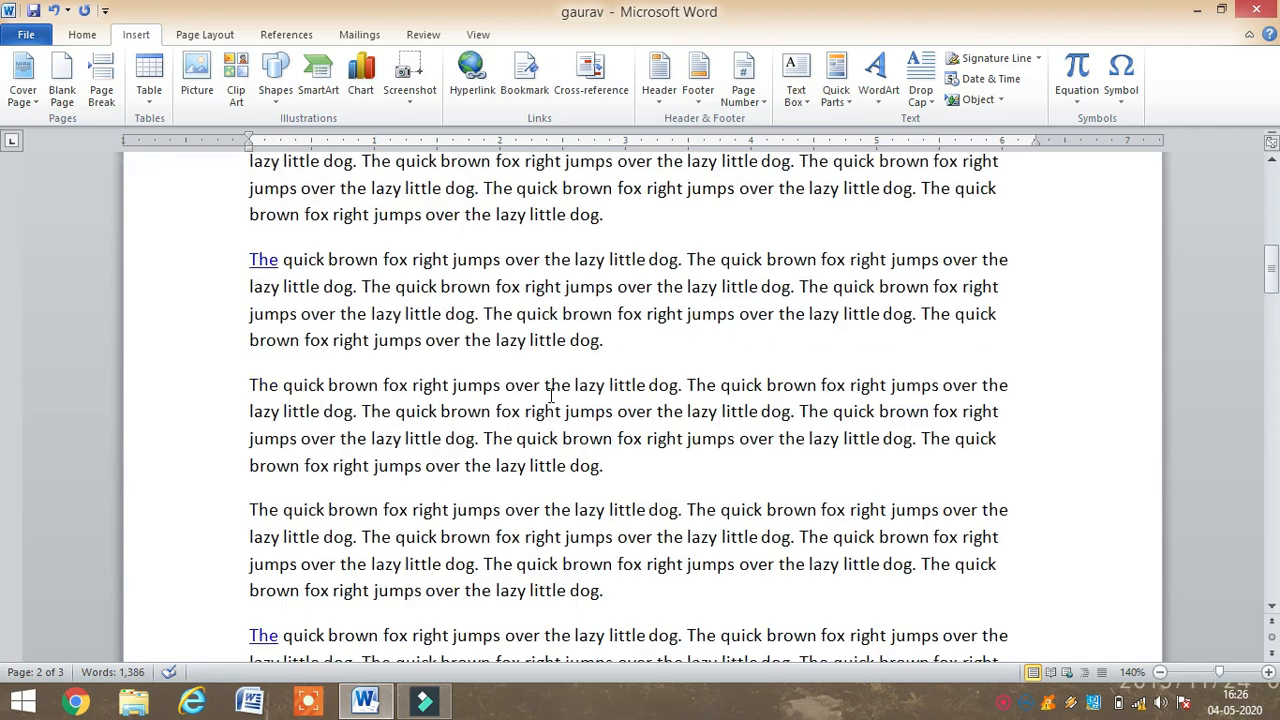
click(22, 32)
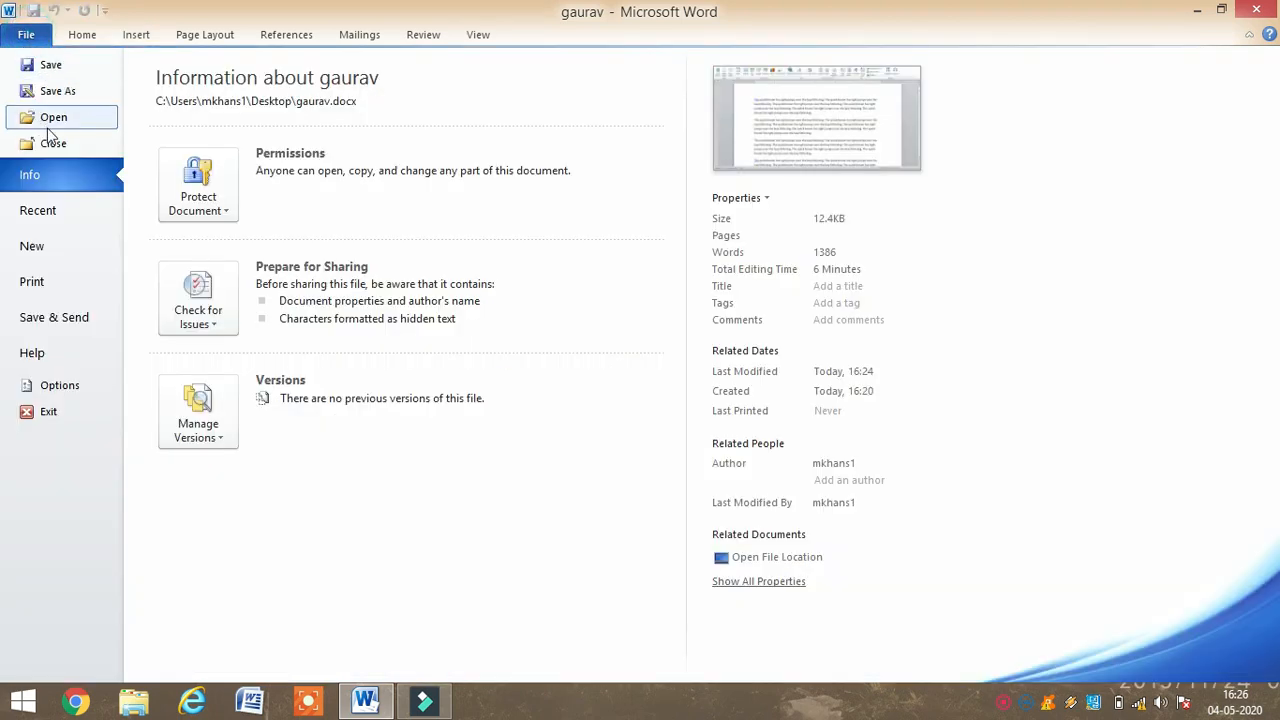
click(51, 90)
click(48, 66)
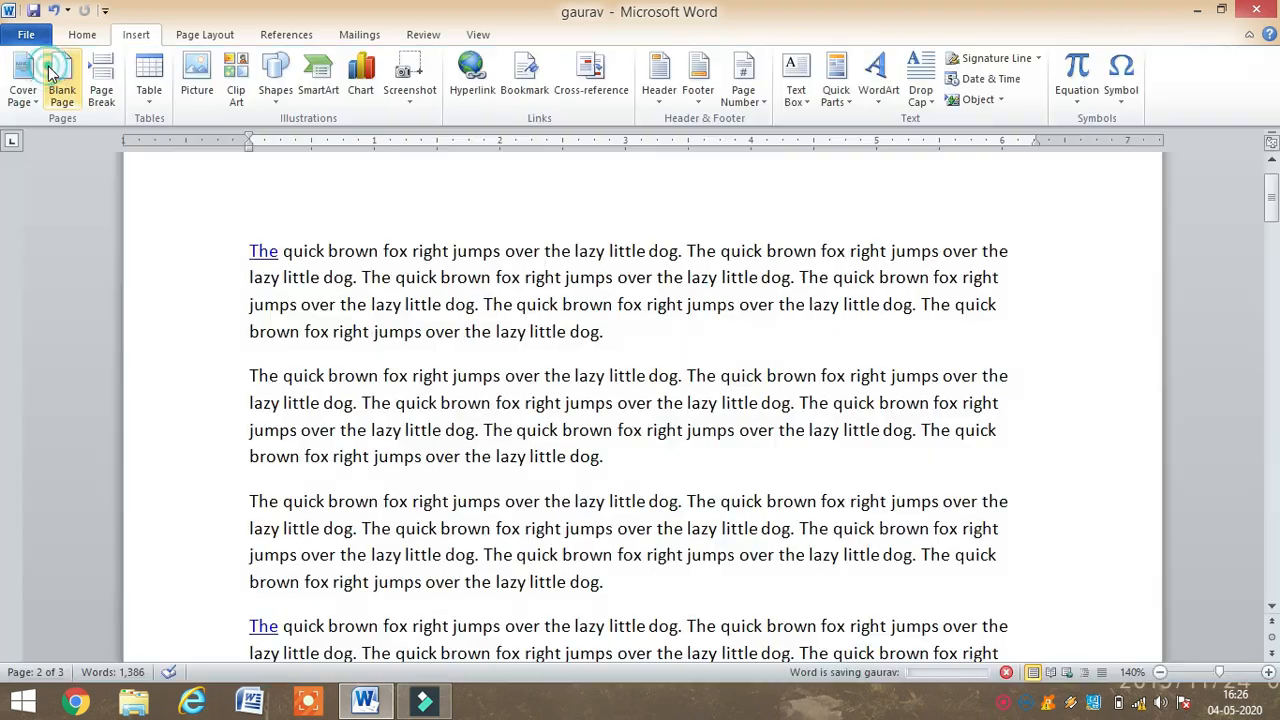
click(26, 34)
click(46, 145)
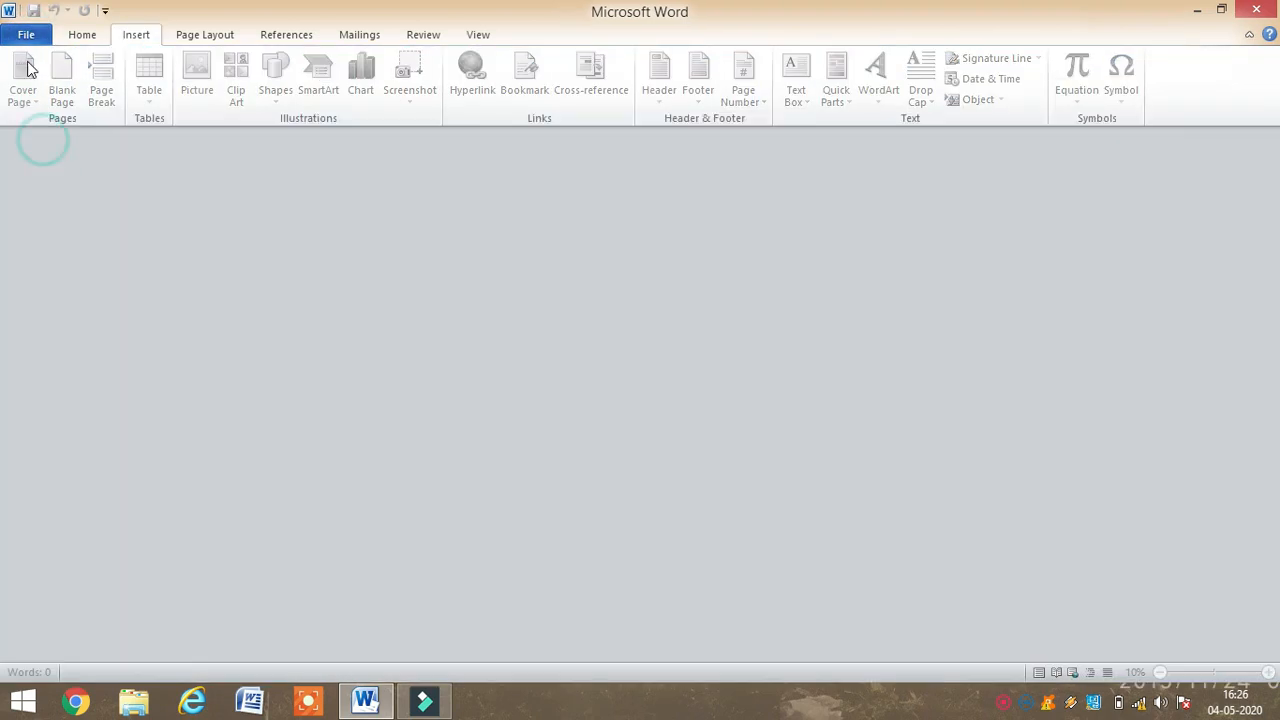
Reopen the document from the recent documents and use Go To to jump to bookmark1, placing the cursor at the start of that line
click(22, 33)
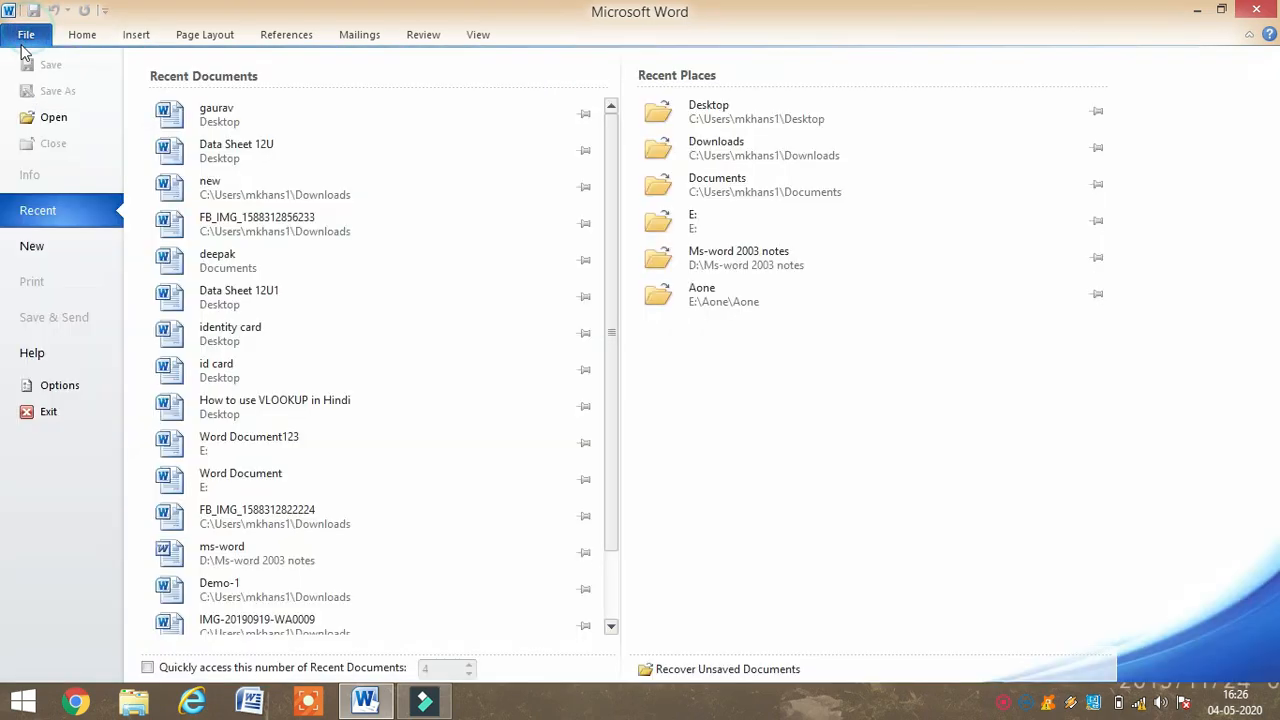
click(246, 117)
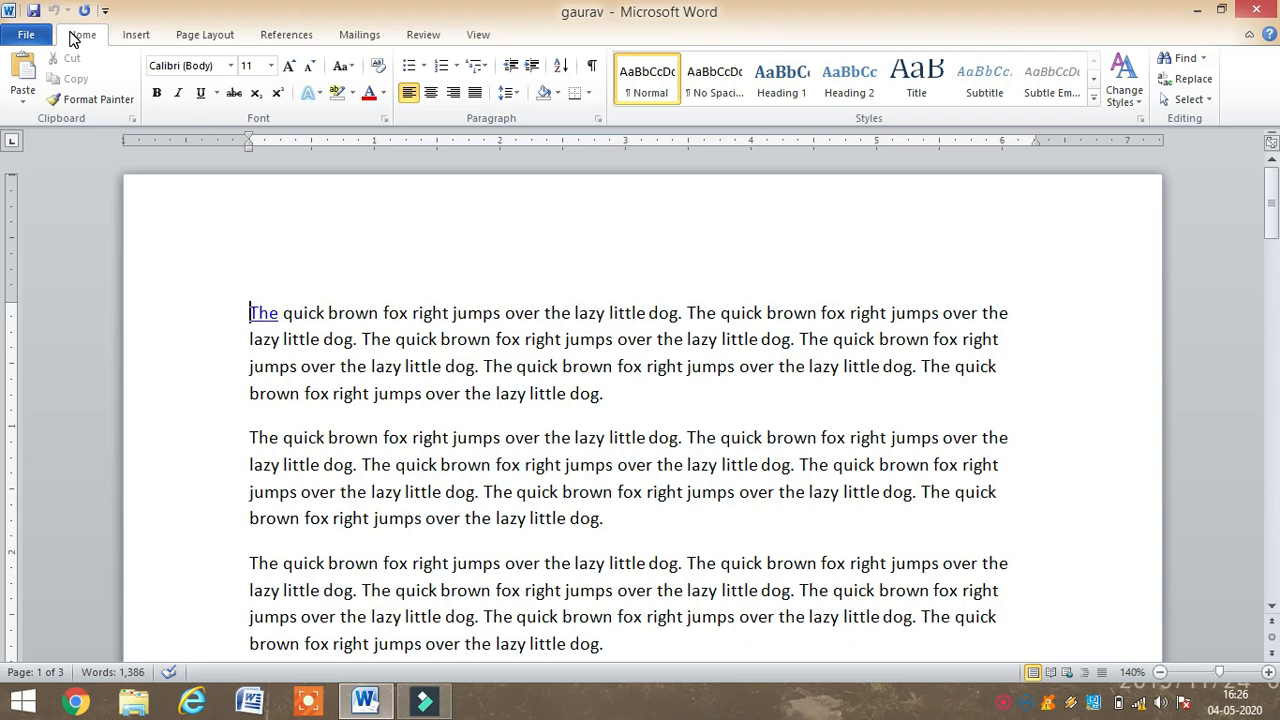
click(1205, 60)
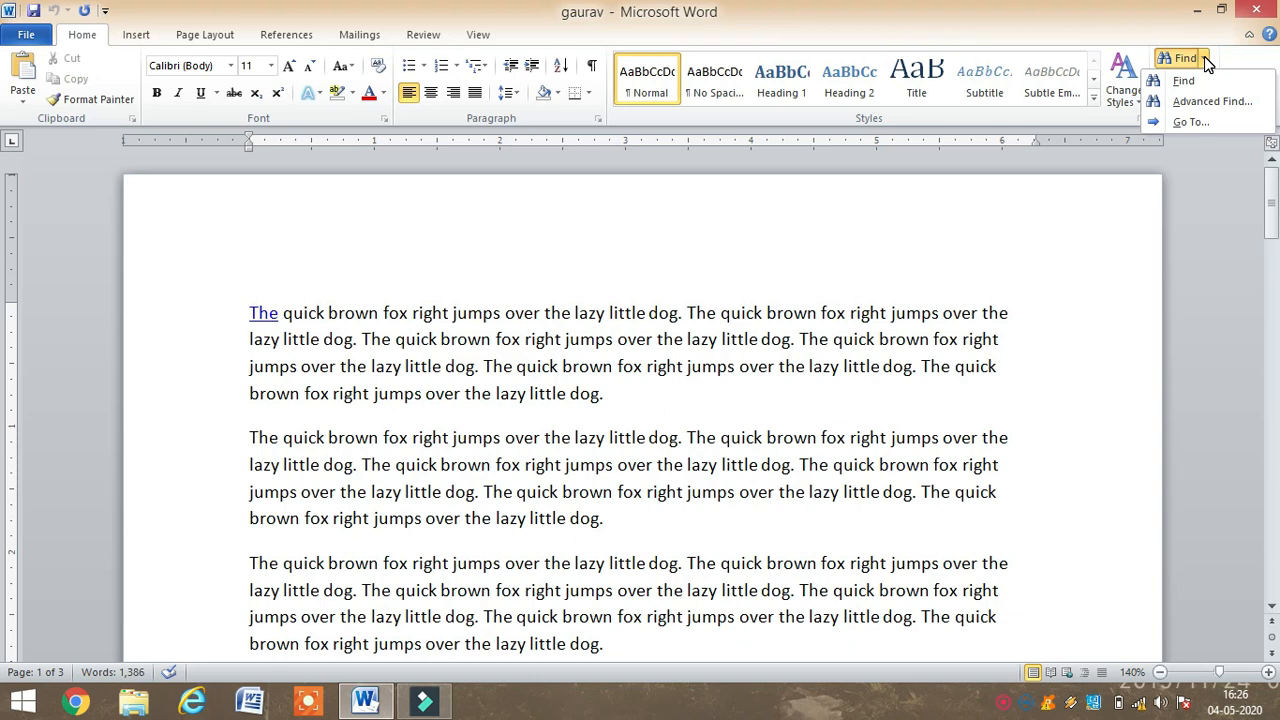
click(1190, 122)
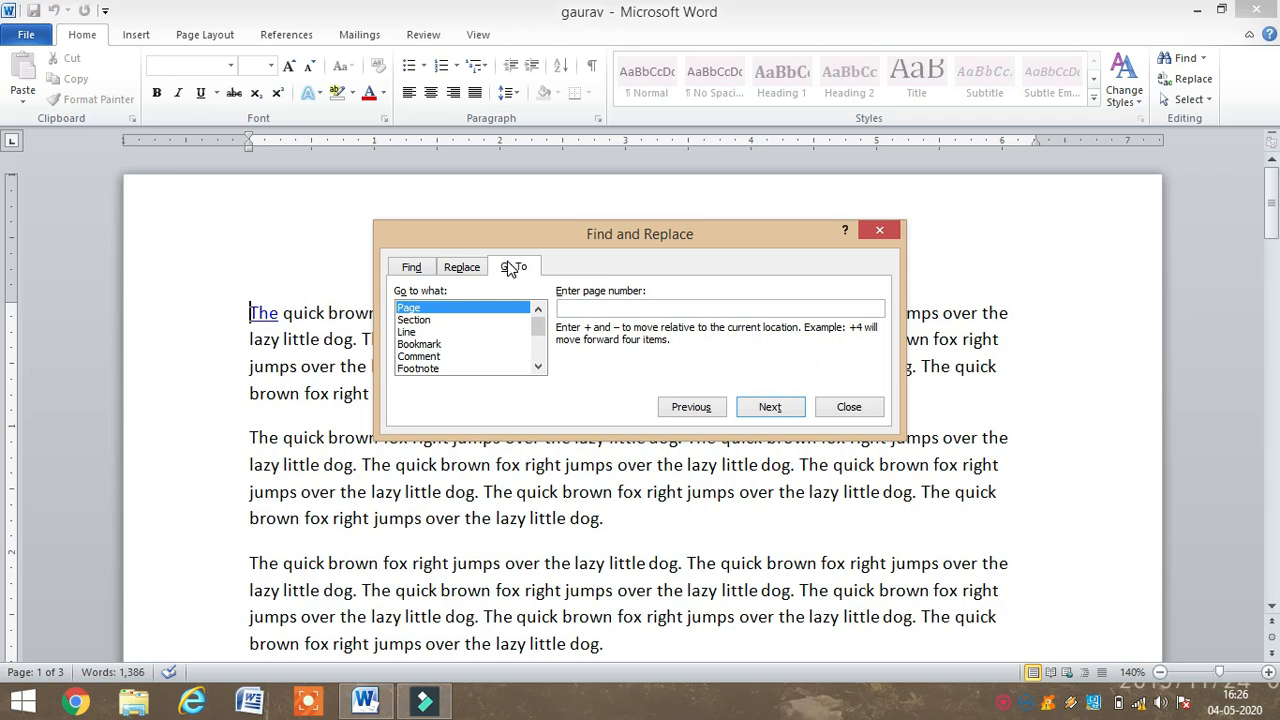
click(420, 344)
click(709, 309)
click(770, 407)
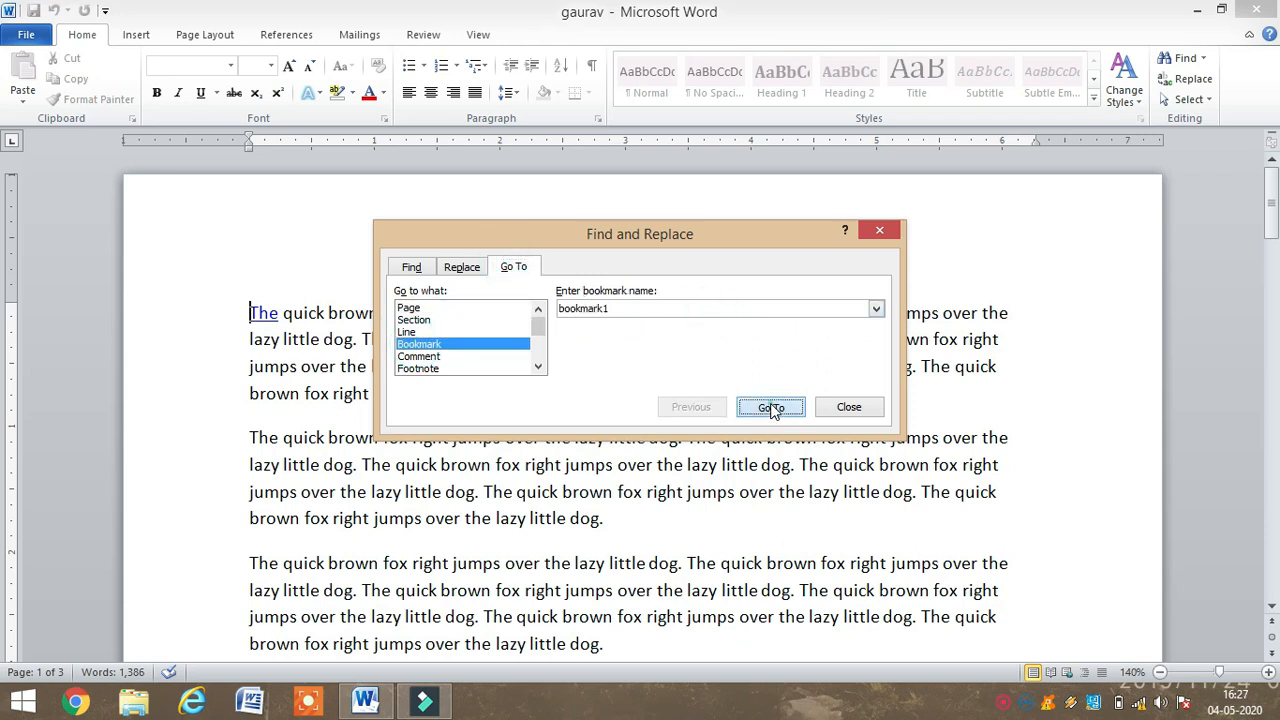
click(848, 407)
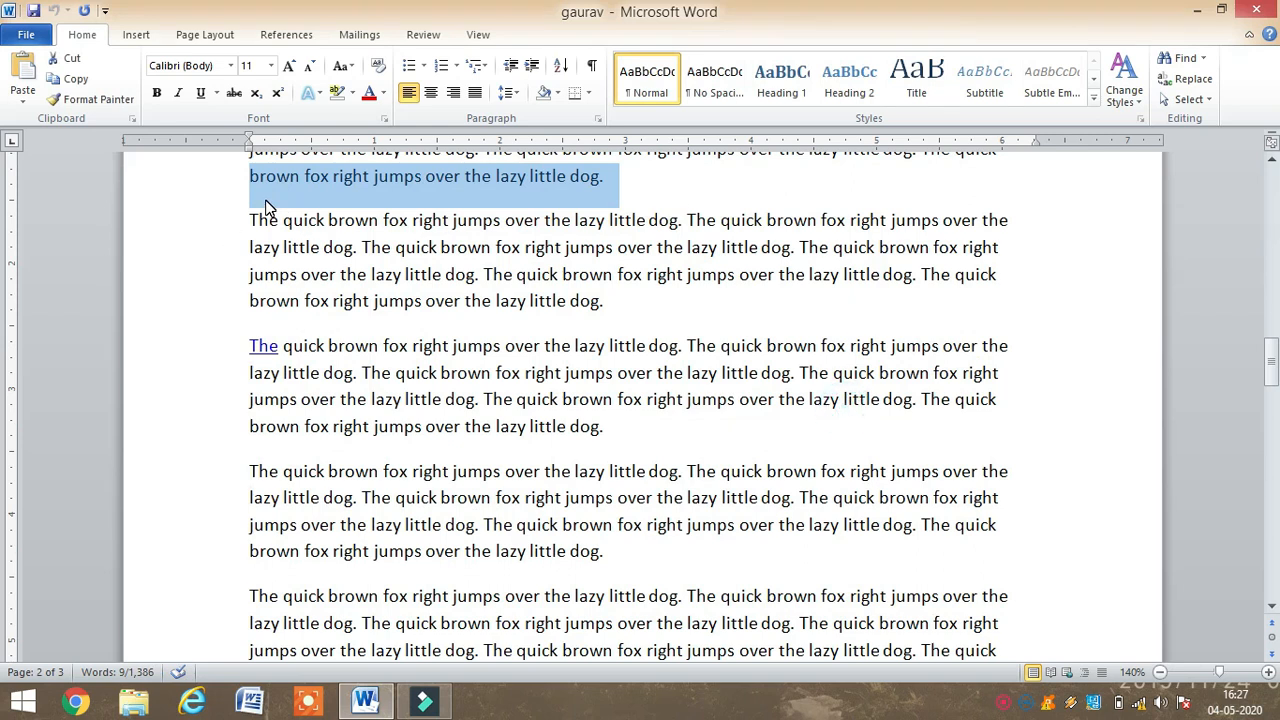
scroll(265, 207, up, 1)
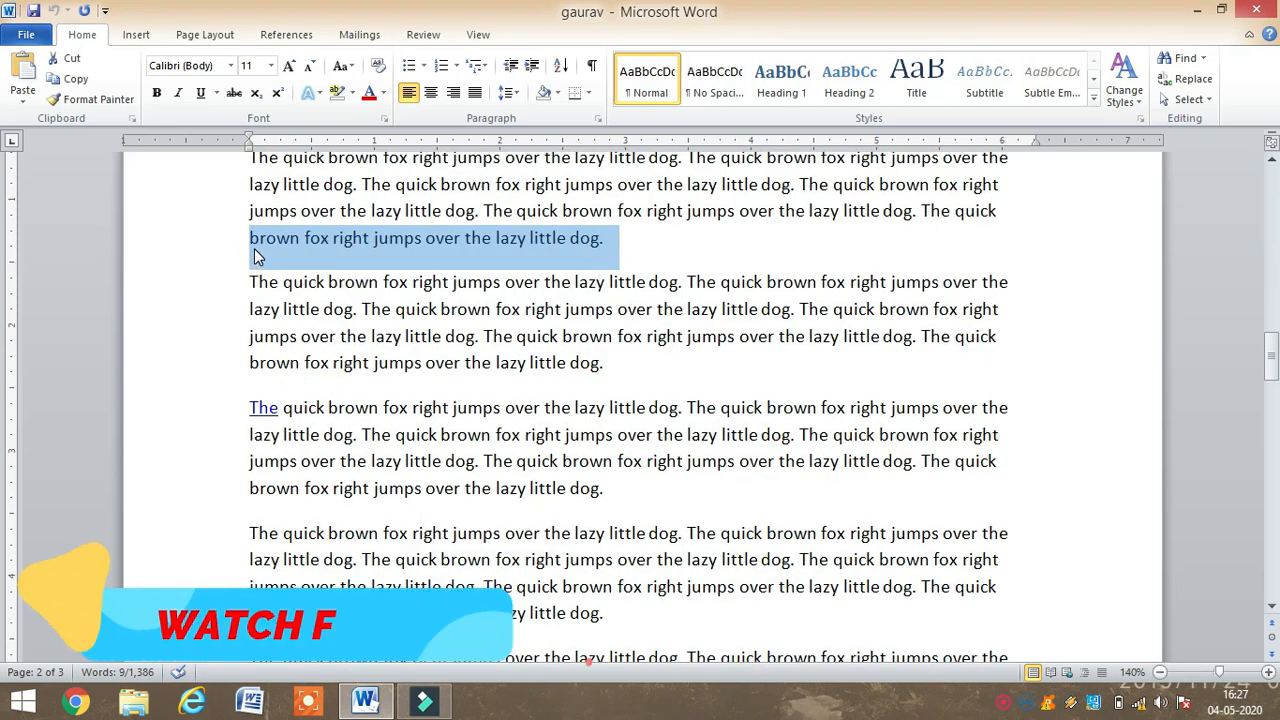
click(252, 245)
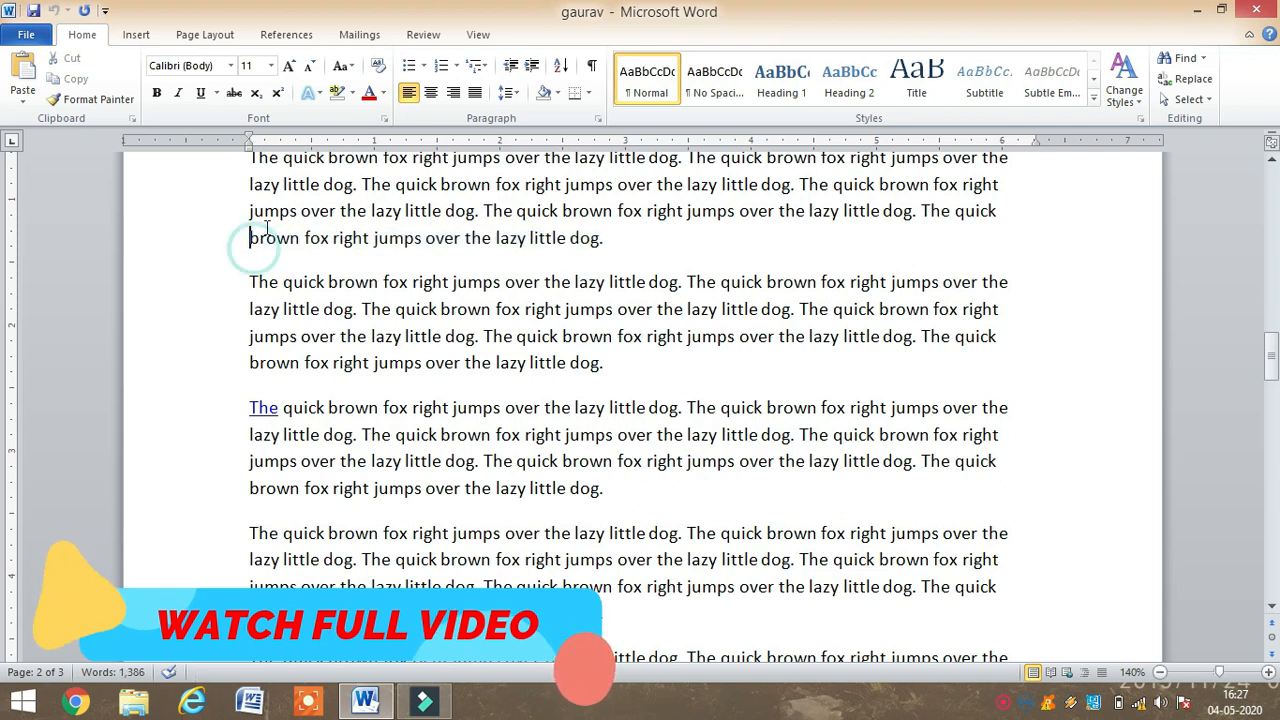
Look through the document's pages and return to the start of the first paragraph
click(136, 35)
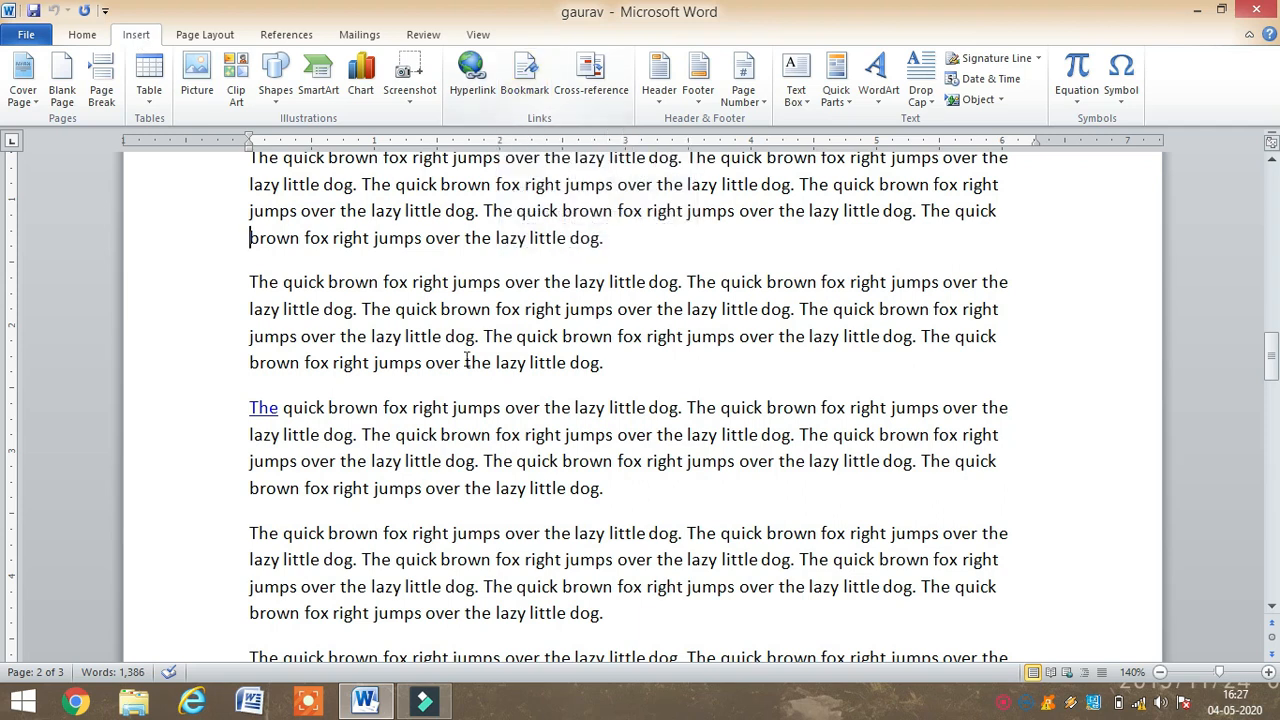
click(443, 211)
scroll(462, 263, up, 4)
scroll(462, 263, down, 10)
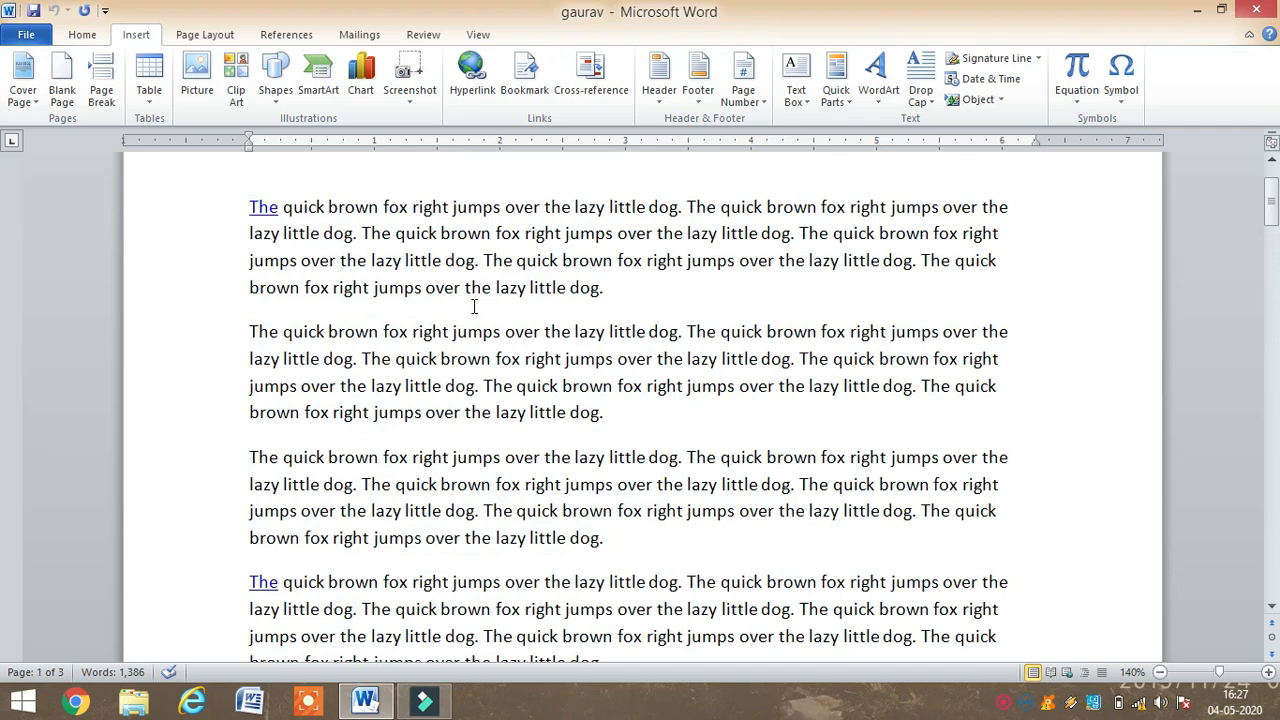
scroll(474, 307, up, 2)
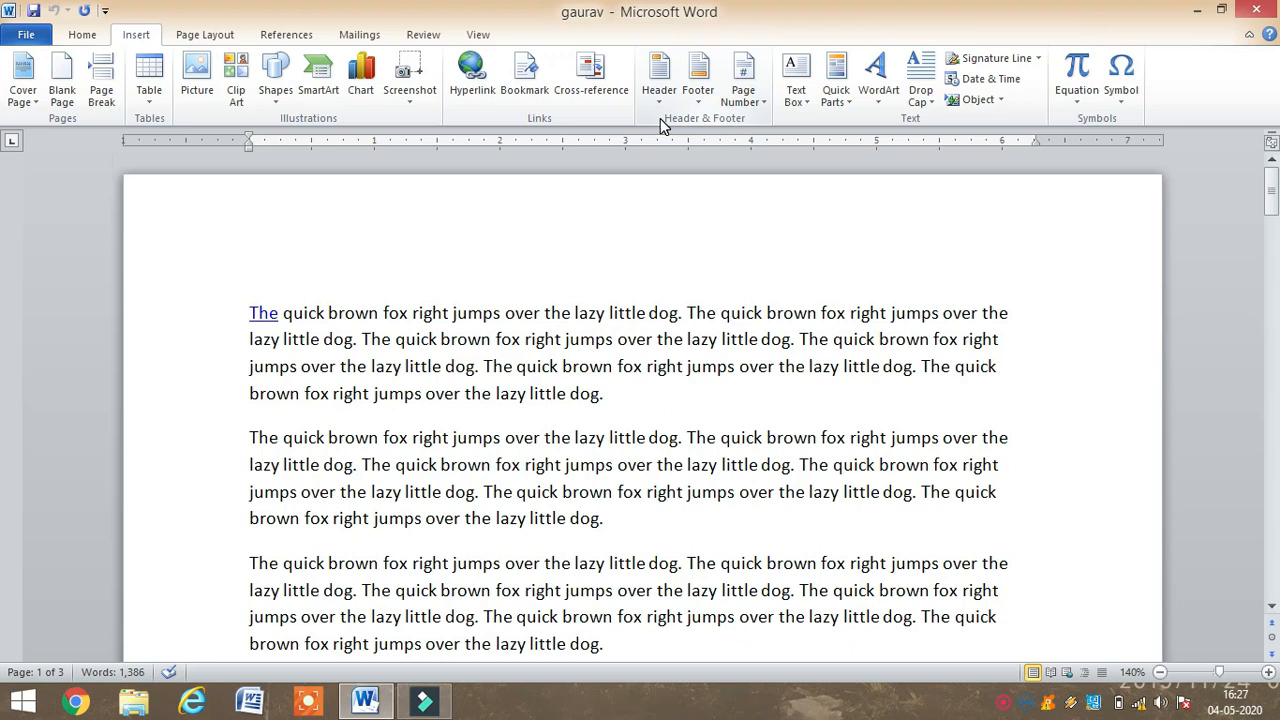
click(582, 279)
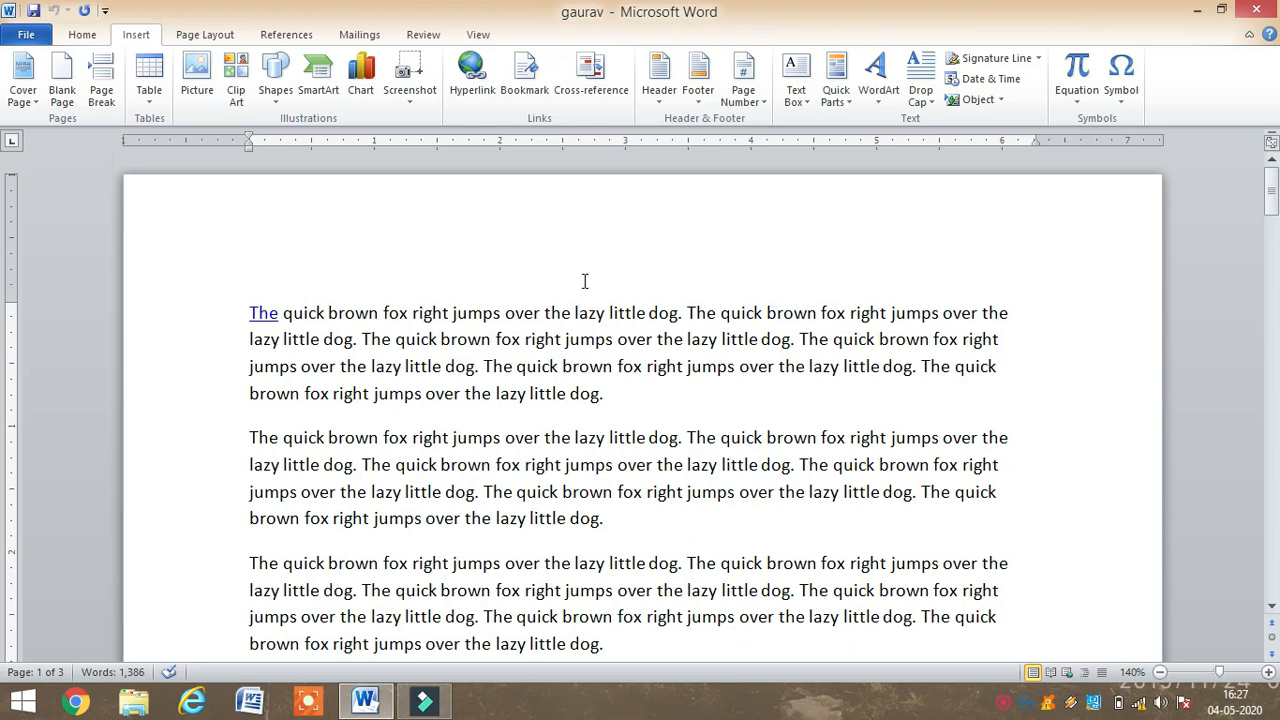
click(247, 310)
scroll(400, 355, down, 15)
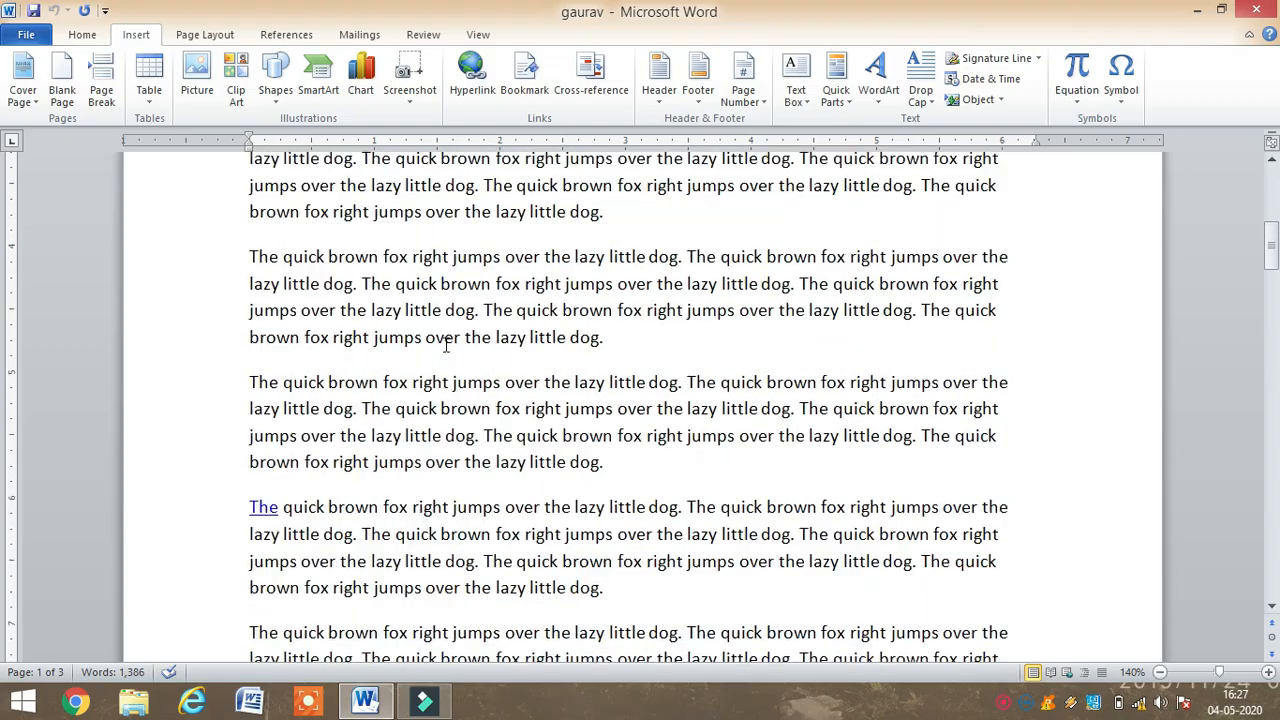
scroll(449, 359, down, 8)
scroll(447, 358, up, 10)
scroll(447, 358, up, 15)
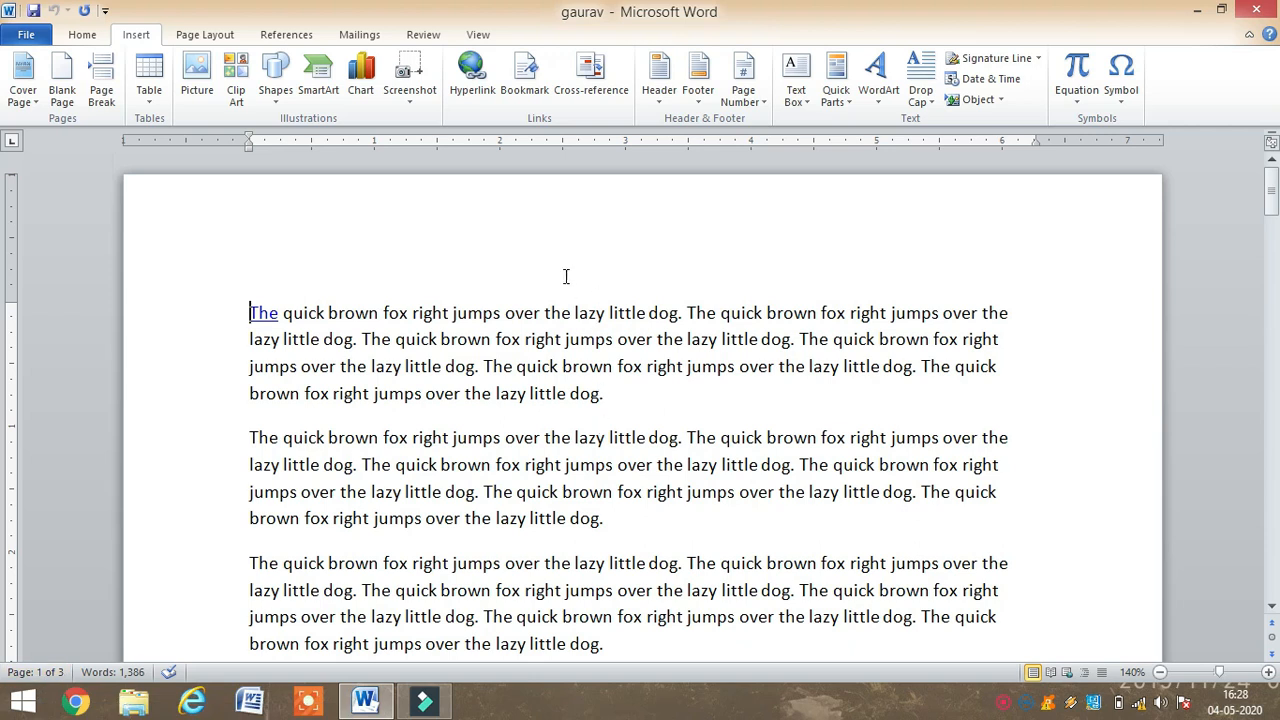
Open the page header for editing and insert the date in the format Monday, 04 May 2020
click(656, 92)
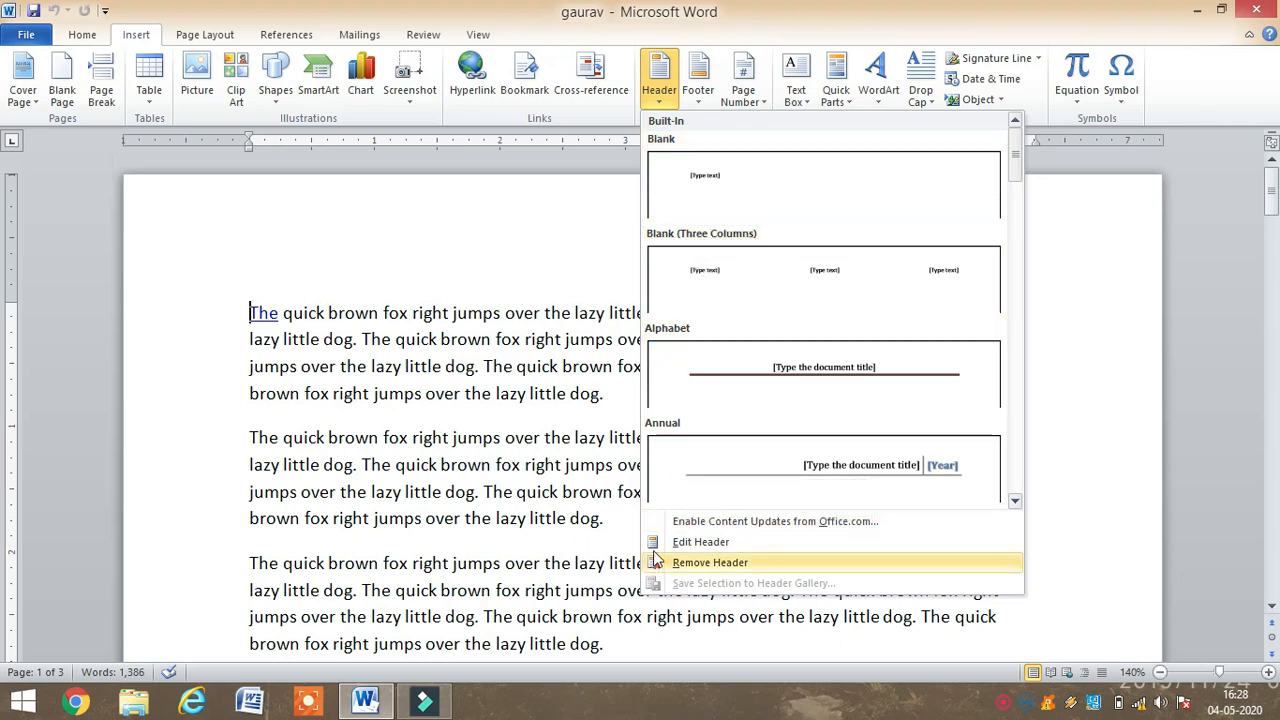
click(704, 543)
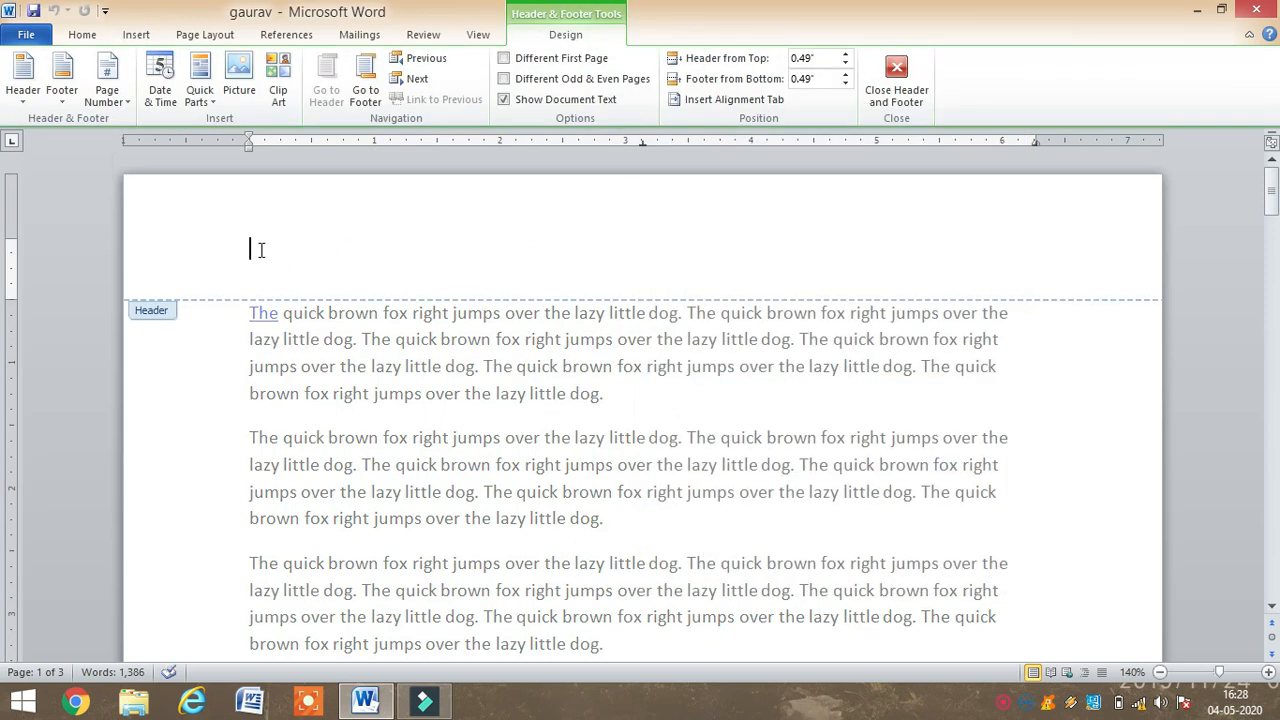
click(158, 101)
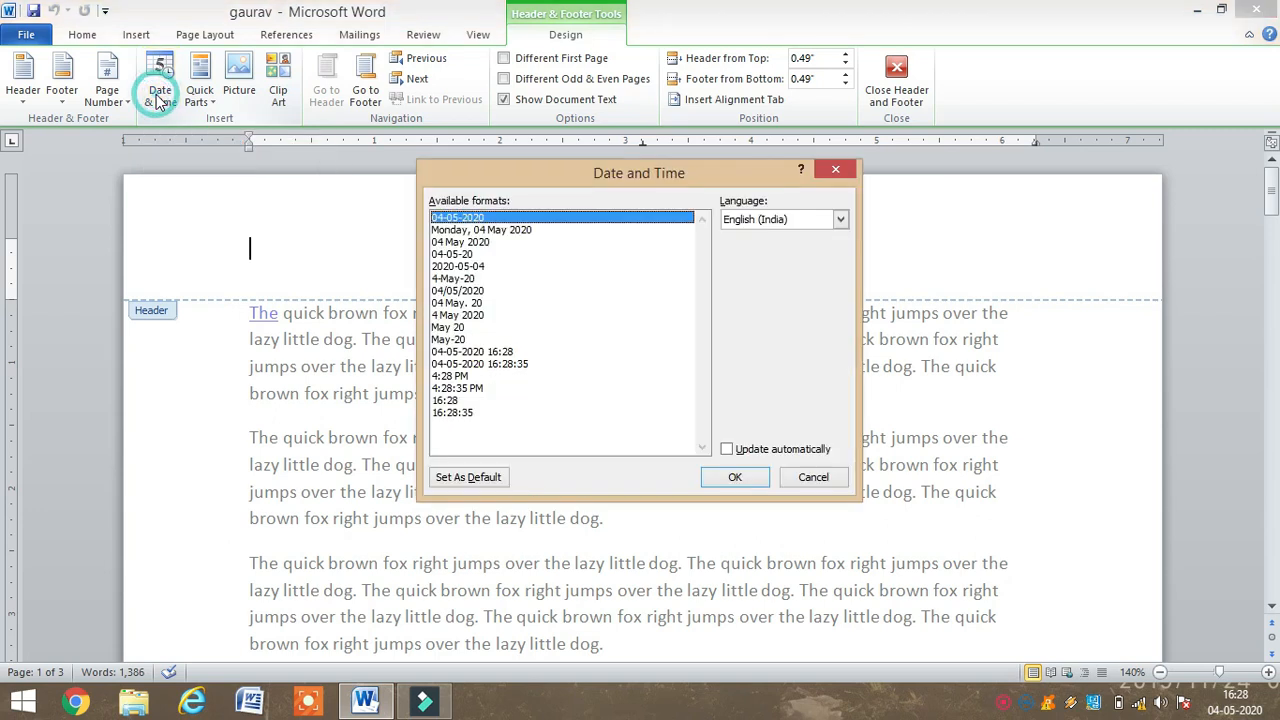
click(462, 231)
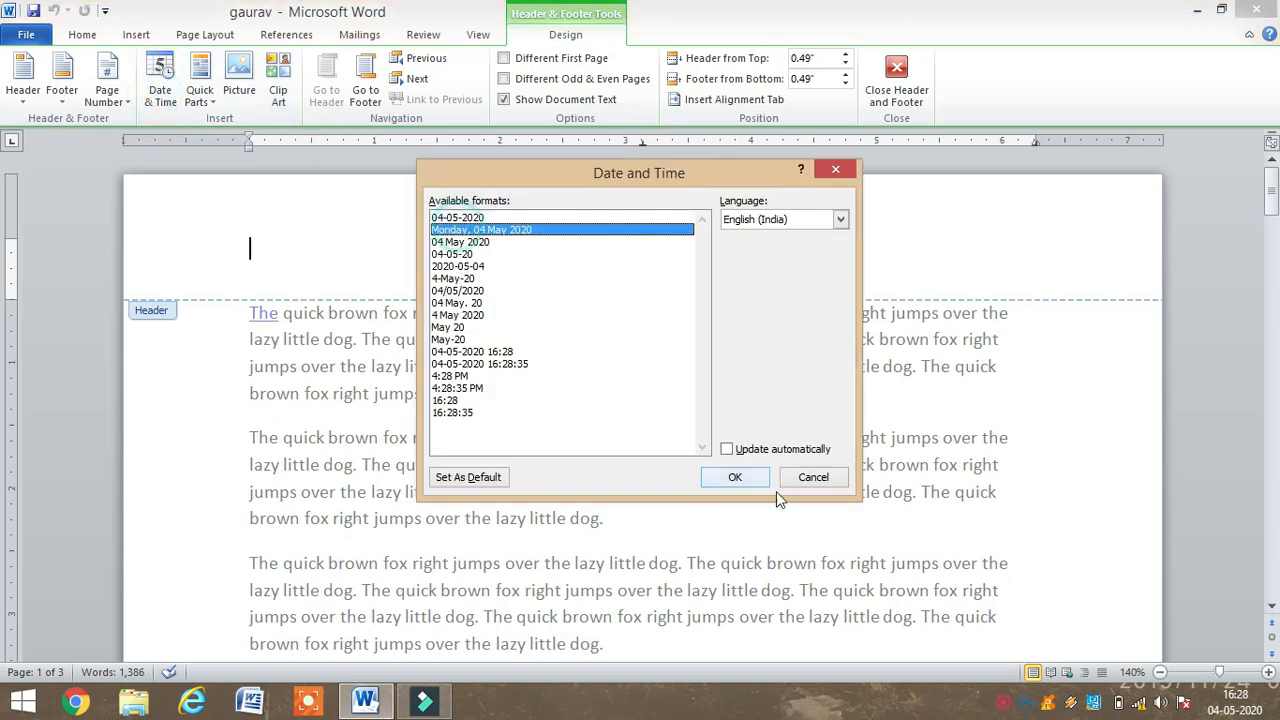
click(734, 477)
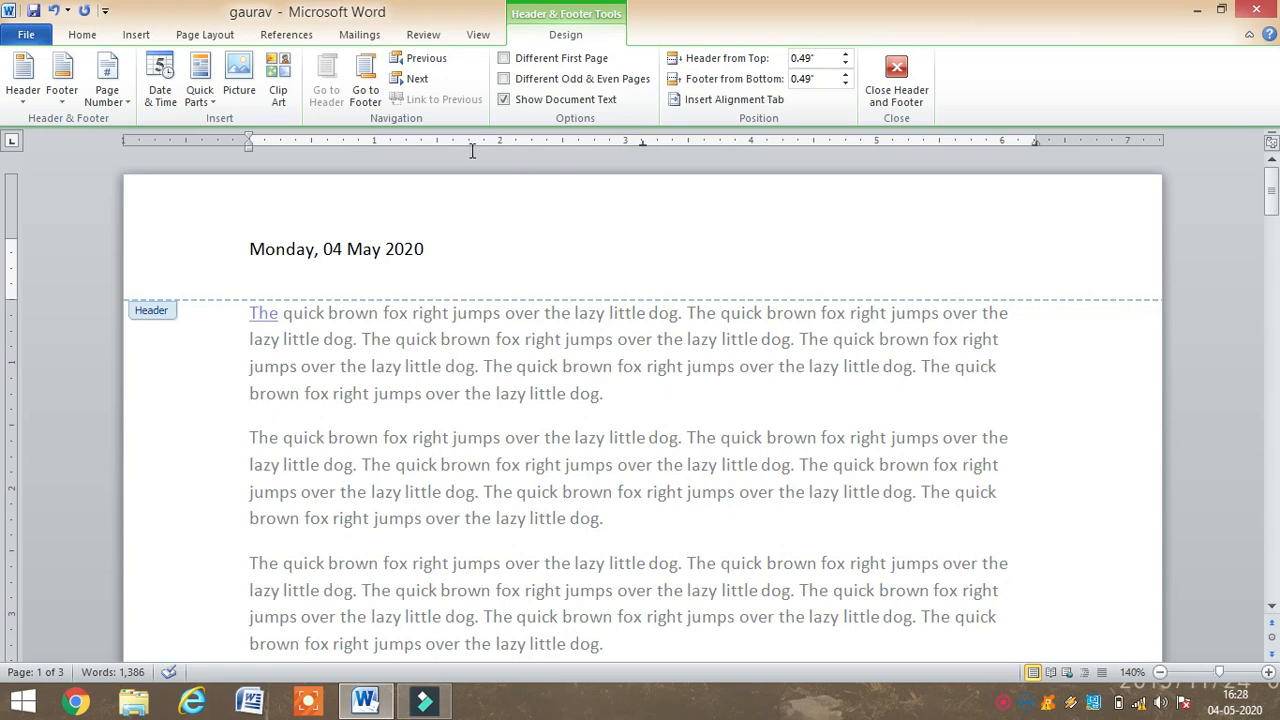
Insert the current time in the format 4:28 PM at the header's center and exit header editing
click(158, 116)
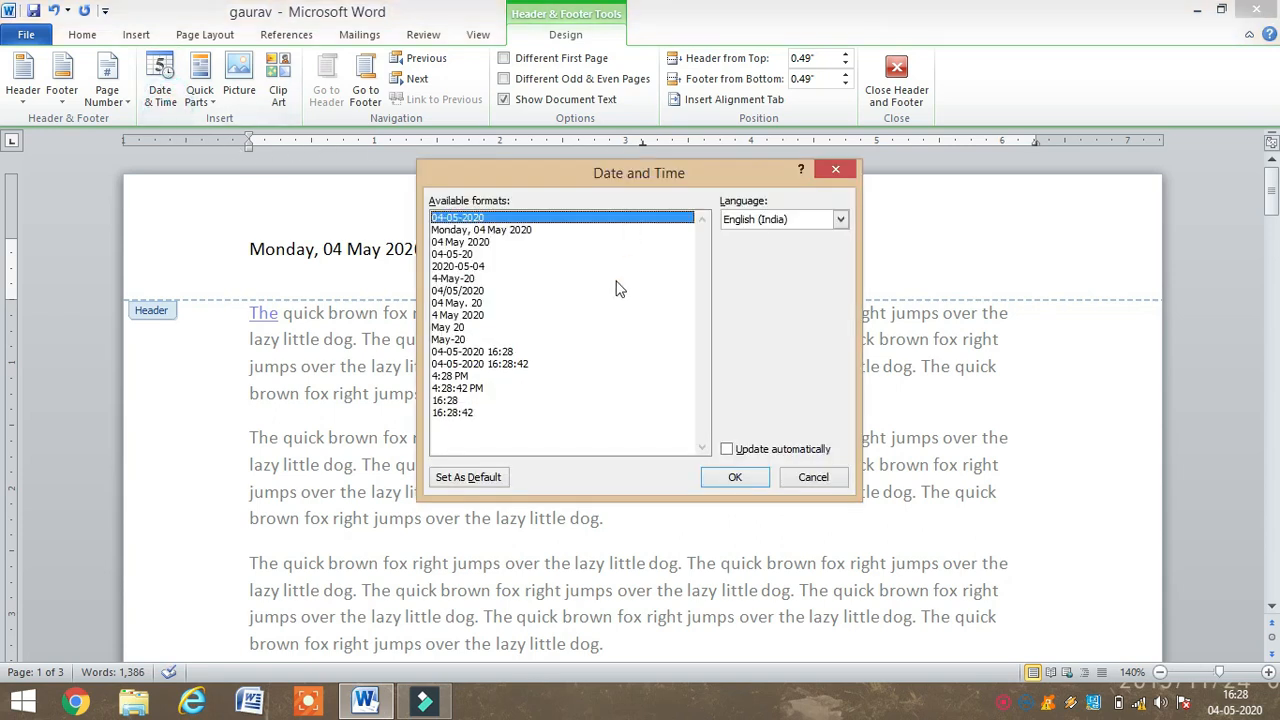
click(449, 376)
click(735, 477)
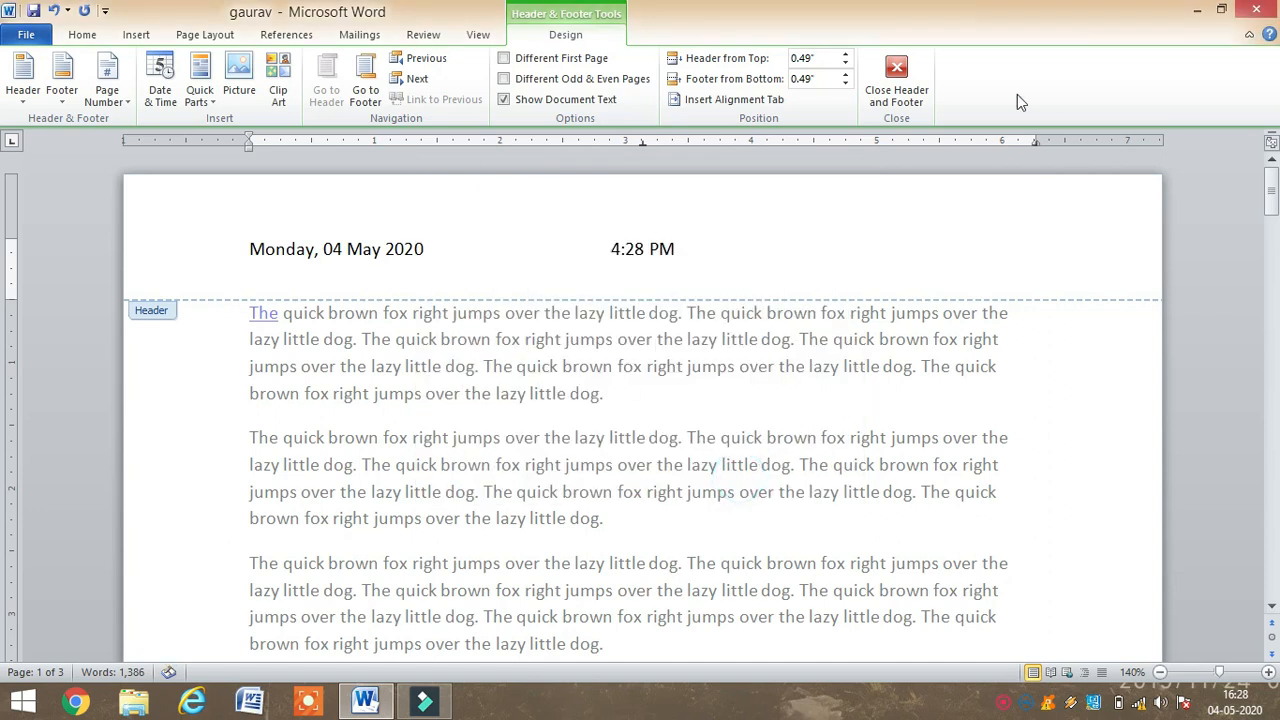
click(910, 97)
scroll(780, 361, down, 5)
scroll(780, 361, down, 4)
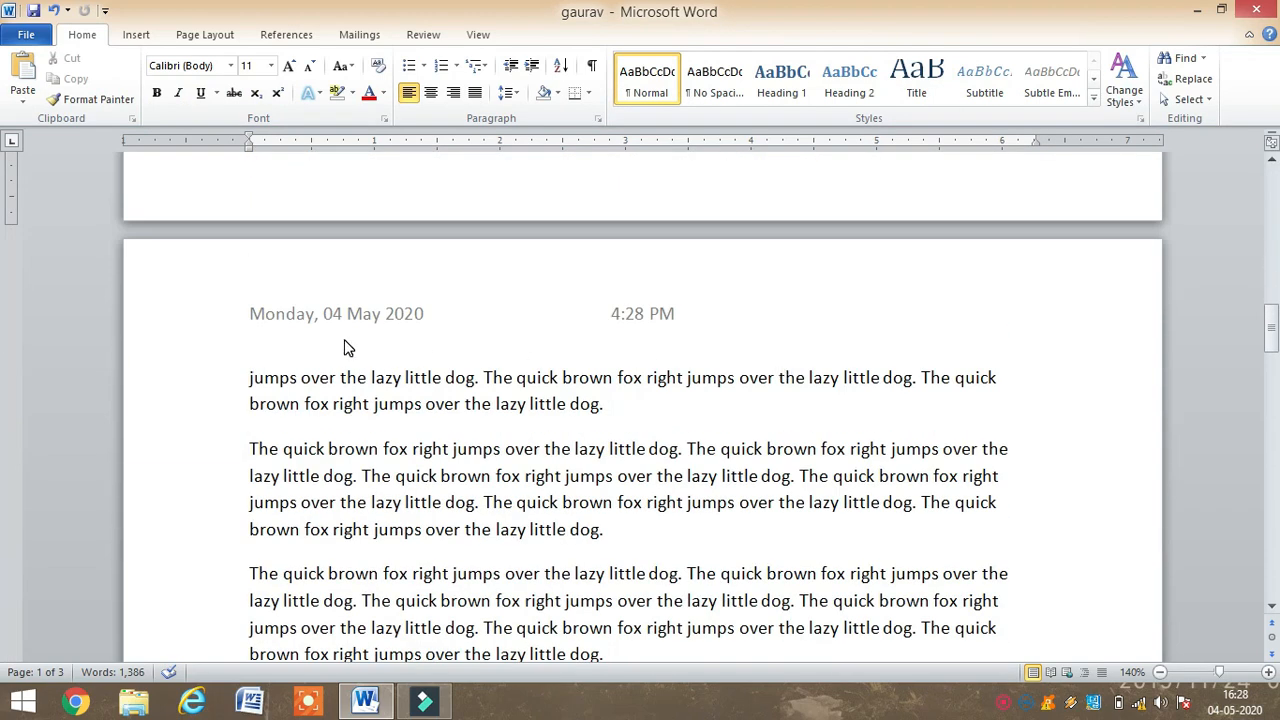
scroll(686, 327, down, 12)
scroll(686, 327, up, 10)
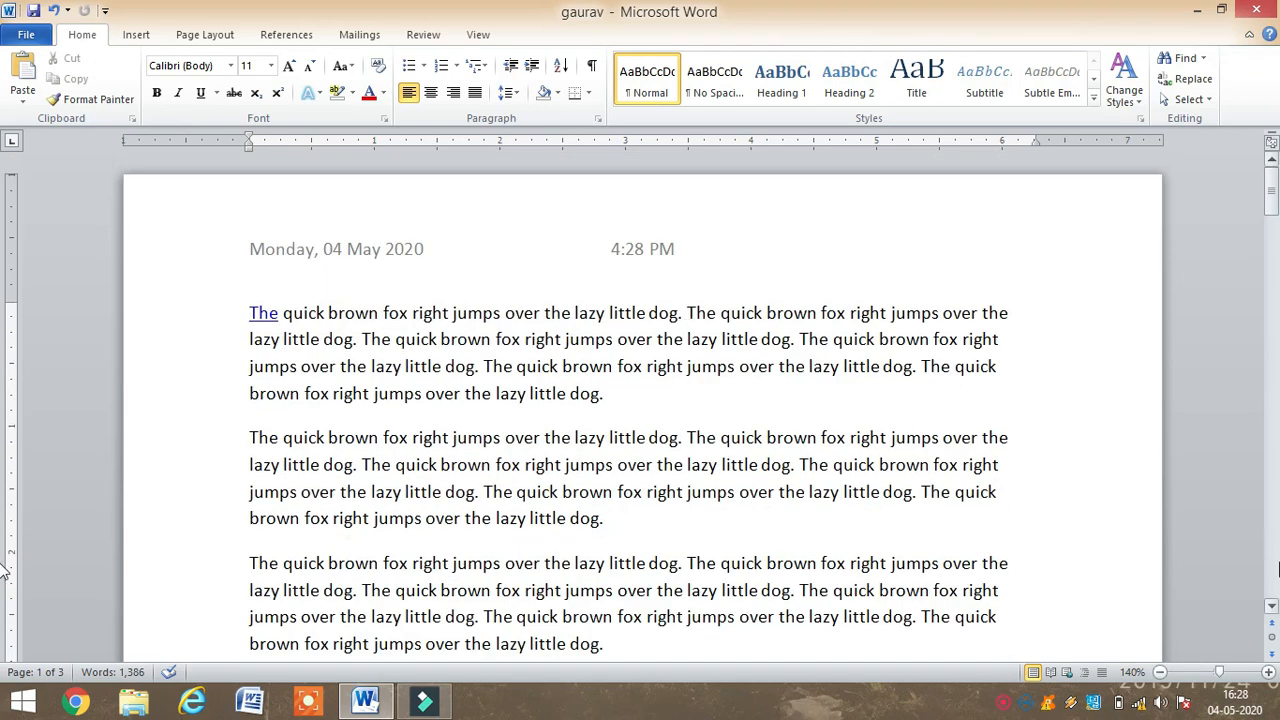
Add the built-in Annual footer to the document and exit footer editing
click(139, 36)
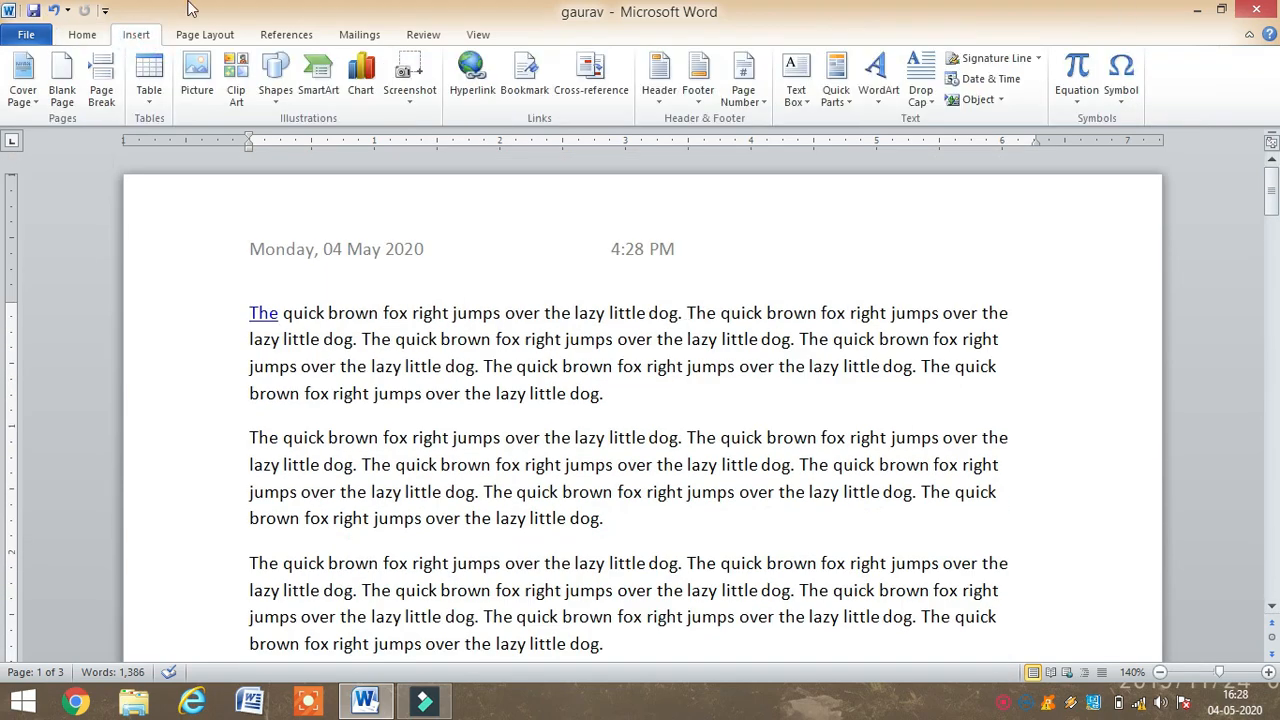
click(698, 98)
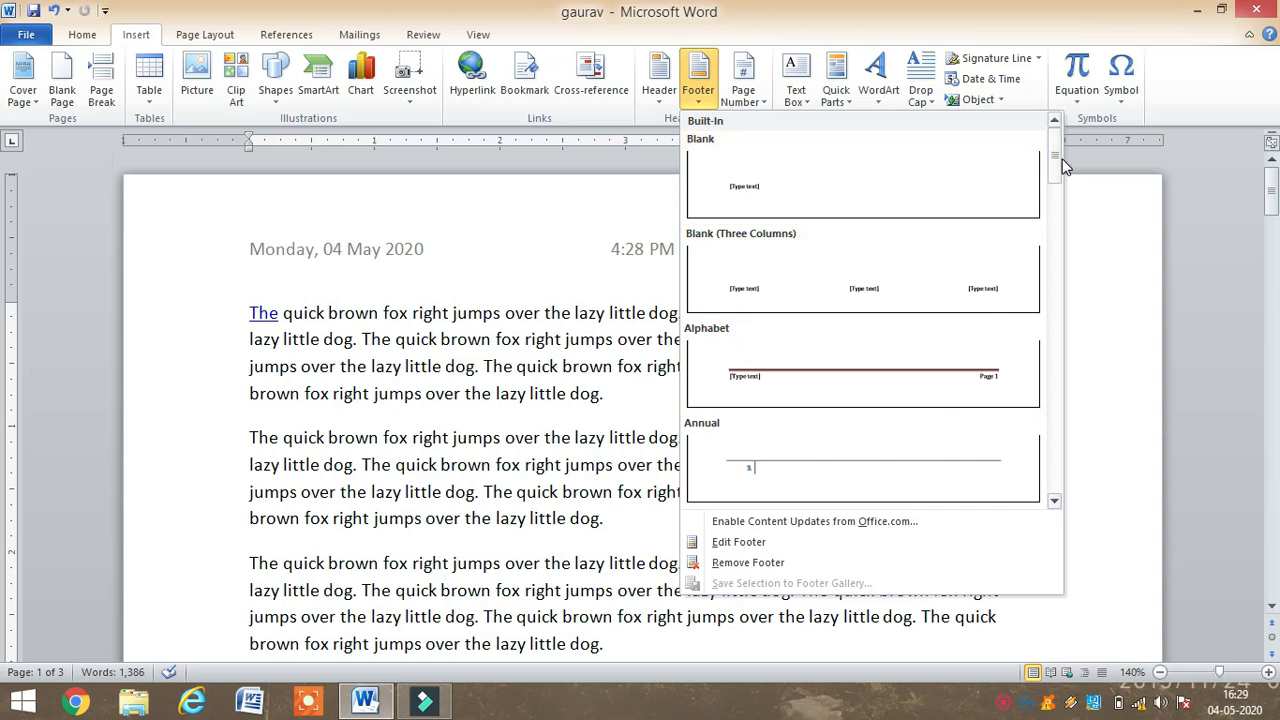
mouse_move(1060, 163)
mouse_down()
mouse_move(1051, 274)
mouse_move(1060, 148)
mouse_up()
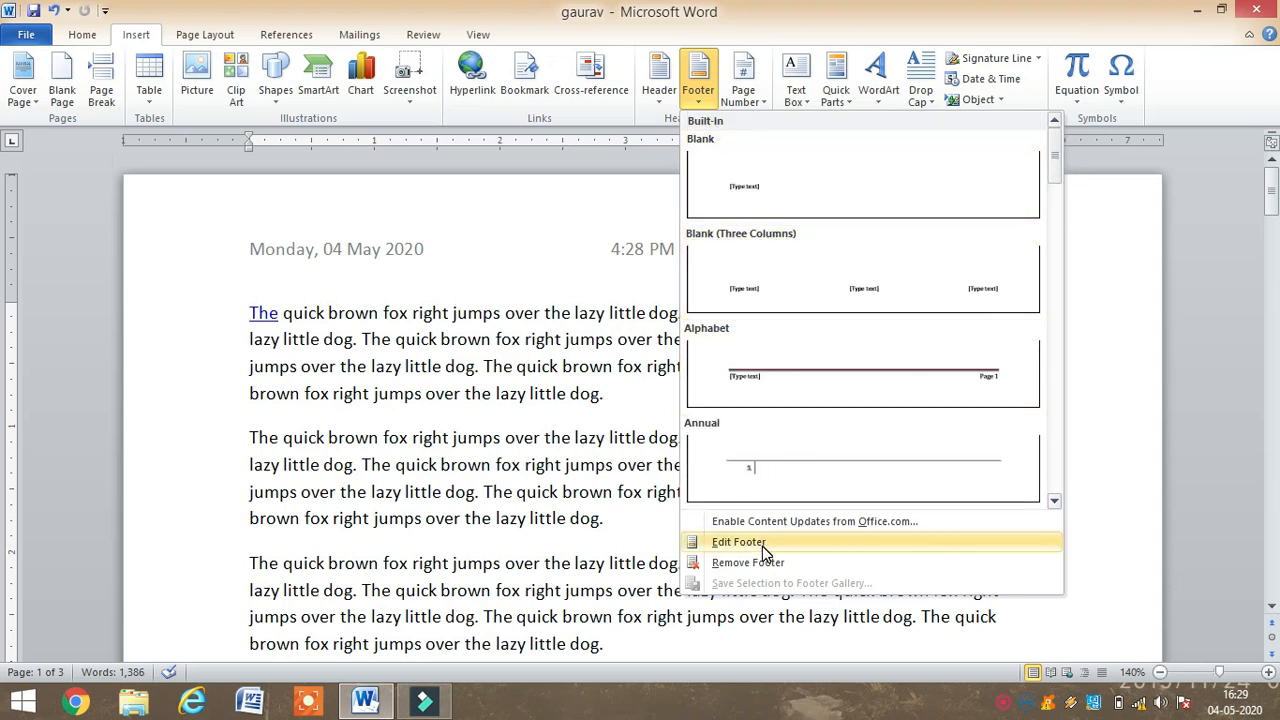
click(760, 470)
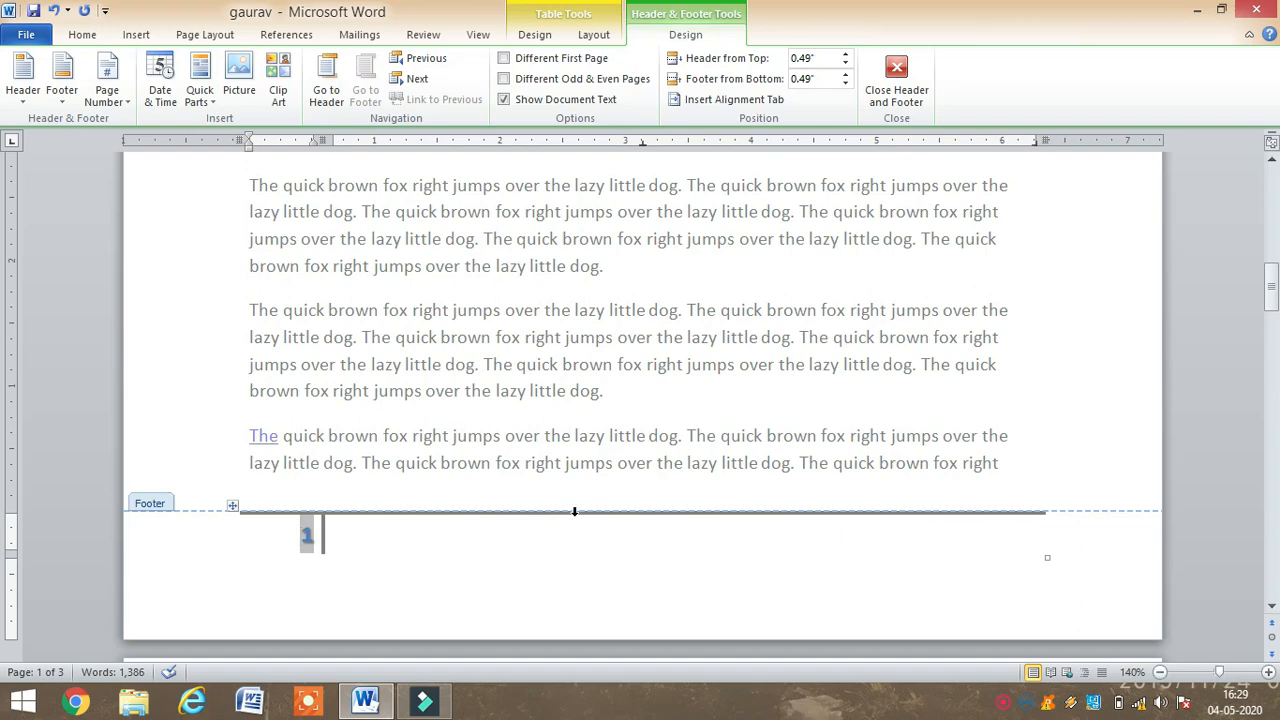
click(903, 97)
Look through all the pages to examine the footer's page number on each, ending back at the first page
scroll(674, 312, up, 2)
scroll(609, 434, down, 12)
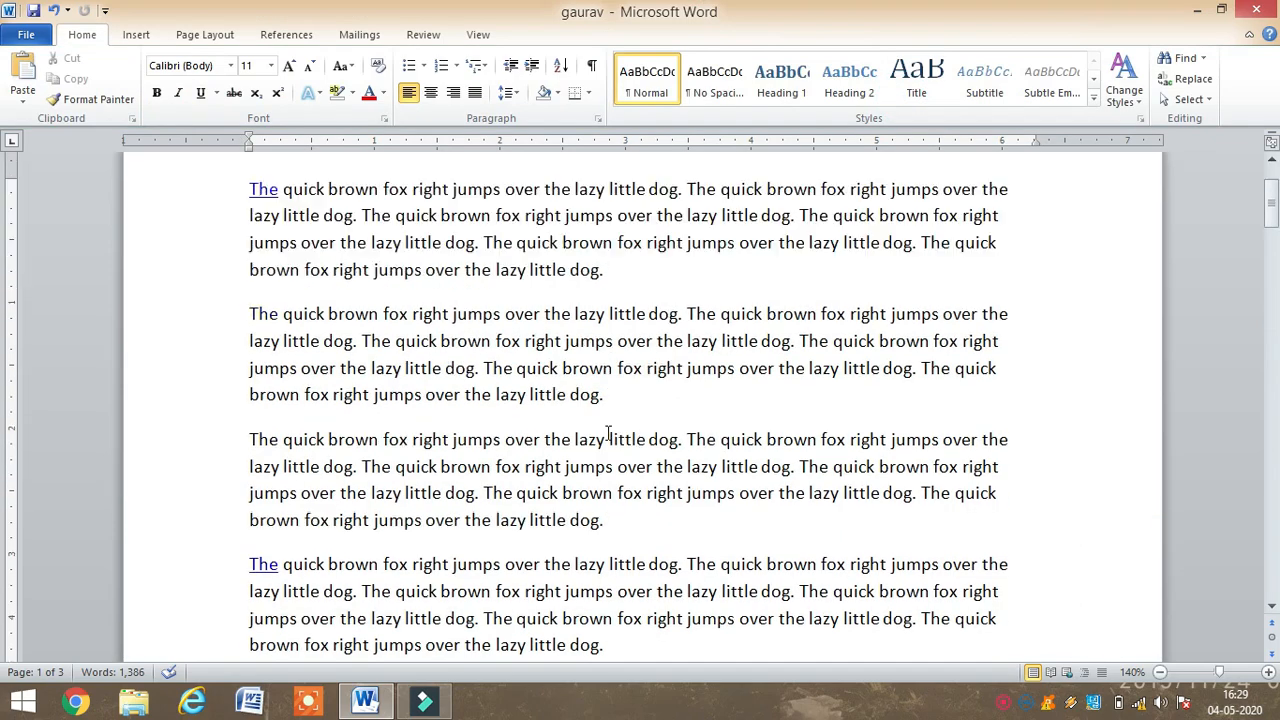
scroll(637, 440, down, 10)
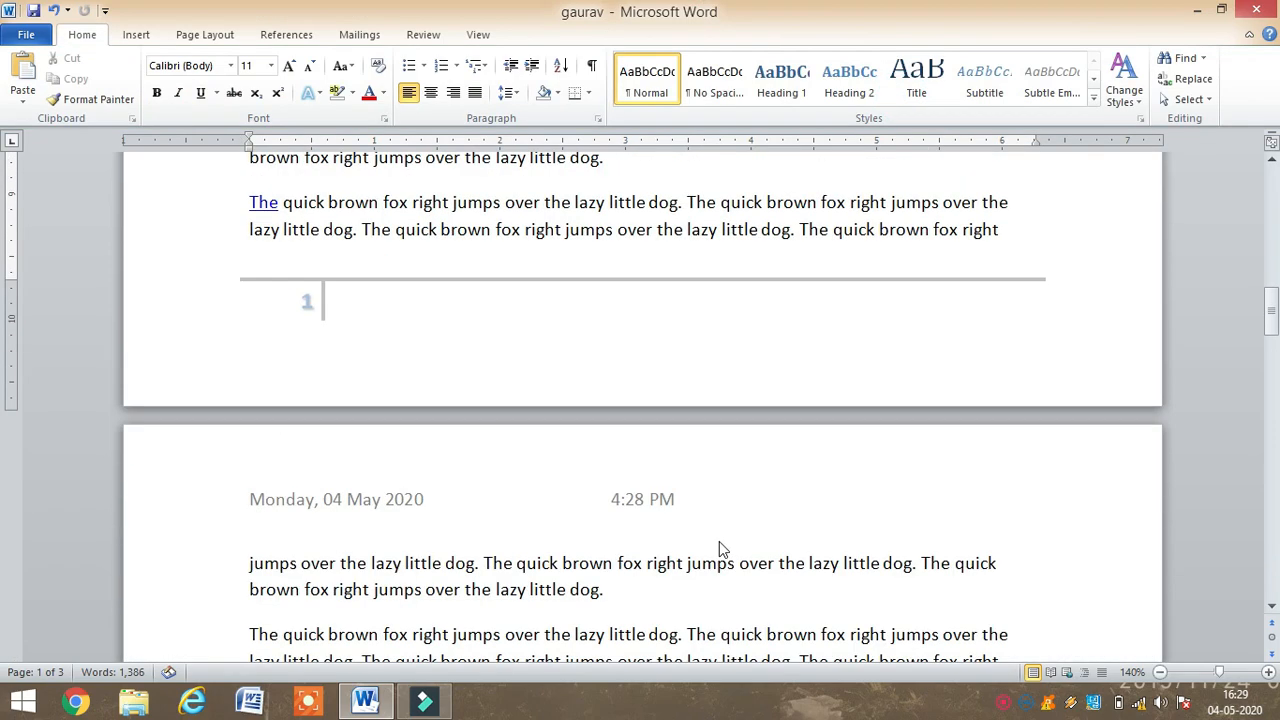
scroll(738, 530, down, 15)
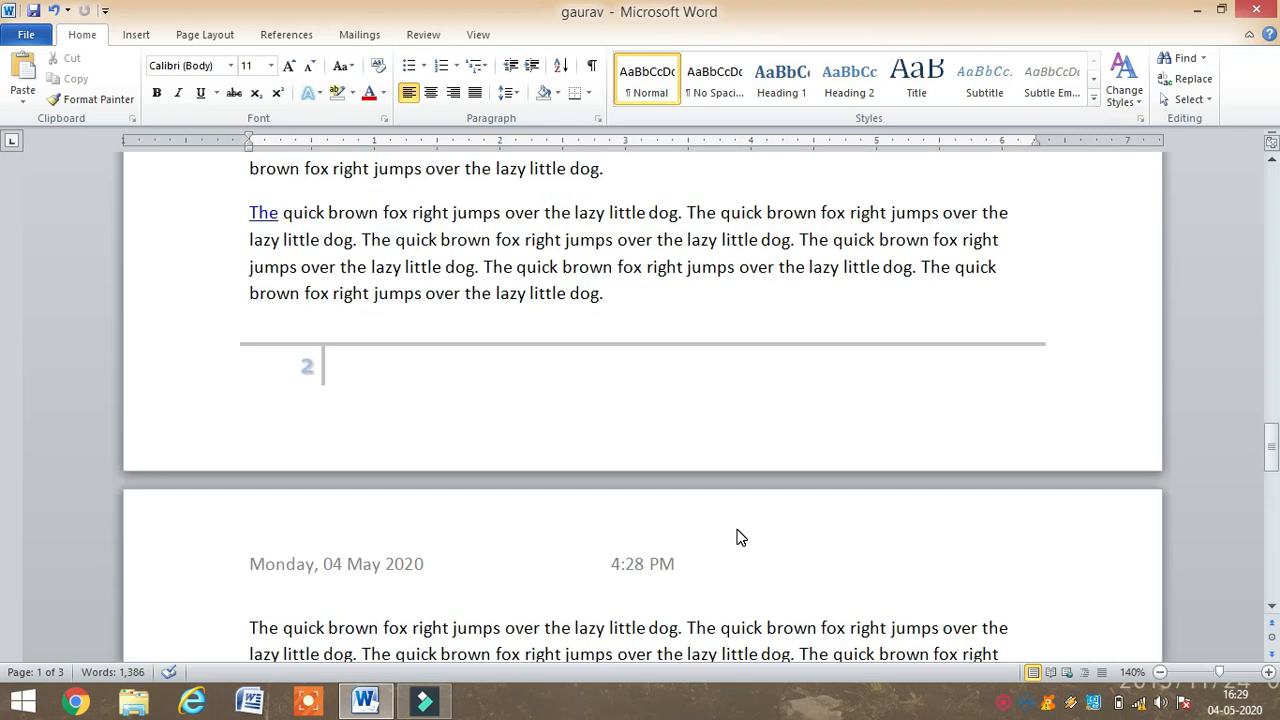
scroll(738, 530, down, 6)
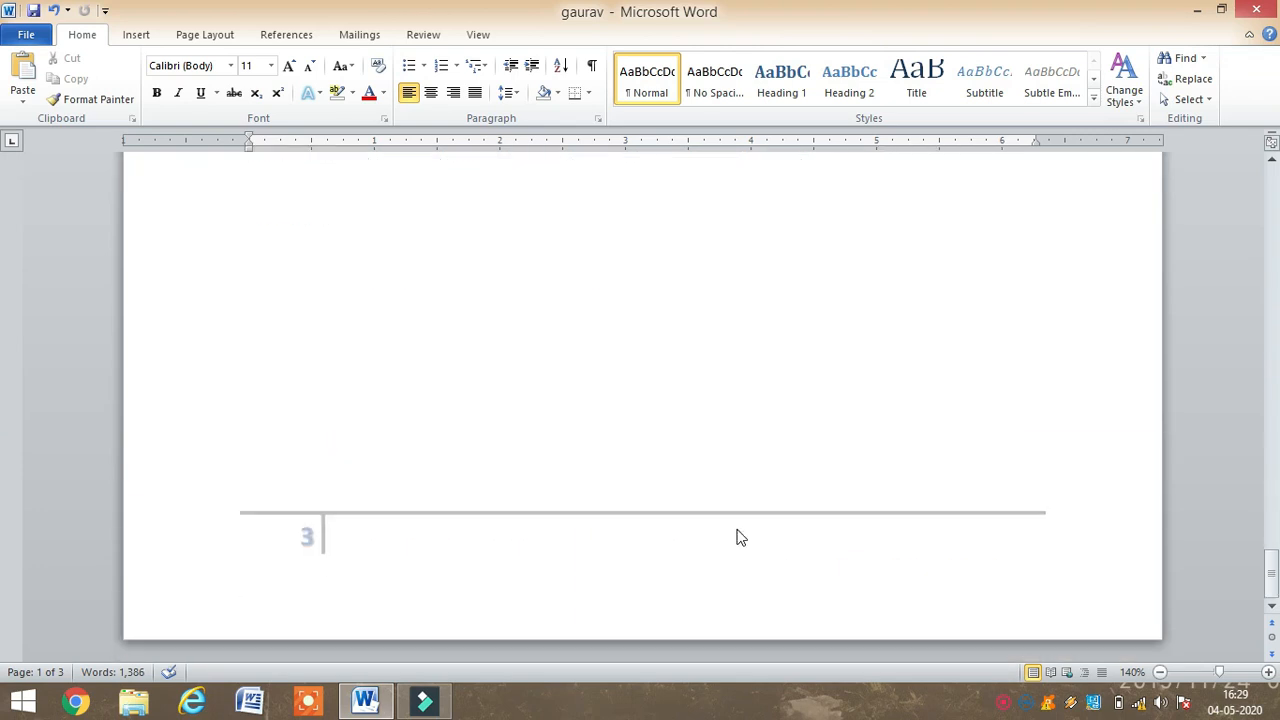
scroll(738, 535, up, 15)
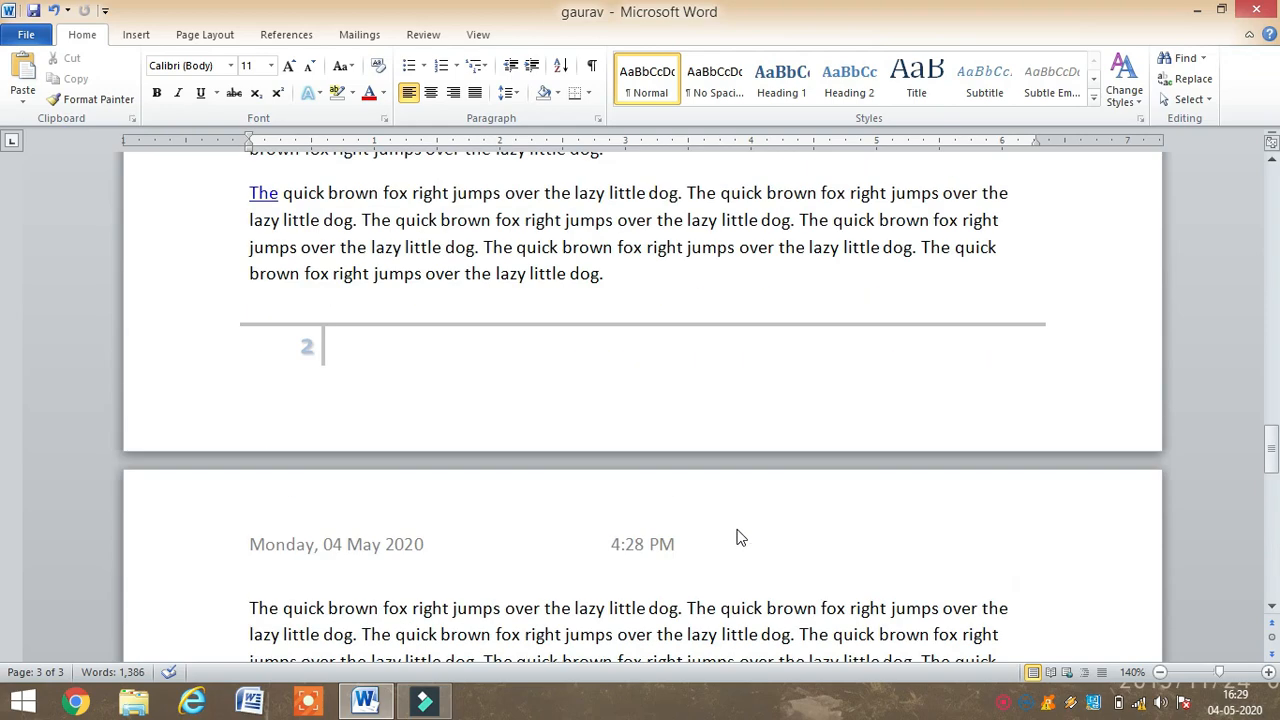
scroll(738, 530, up, 20)
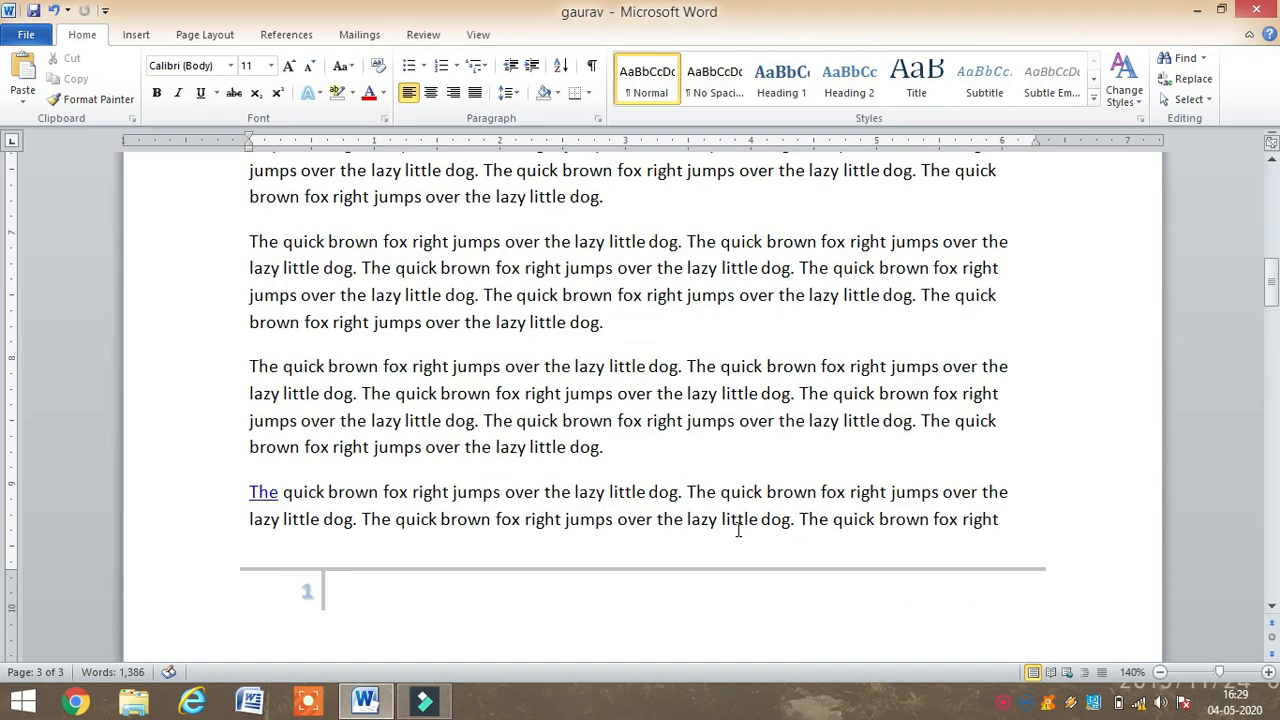
scroll(738, 530, up, 3)
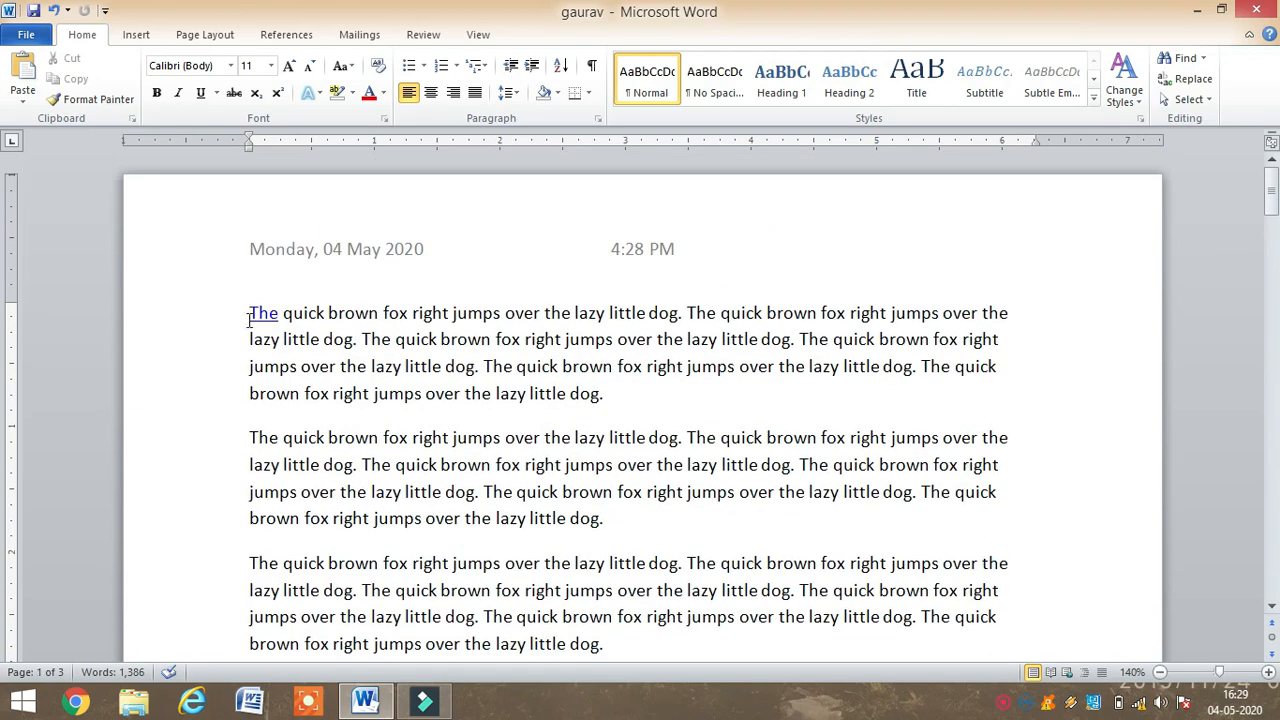
Open the page footer for editing and delete all of its Annual footer content
click(137, 35)
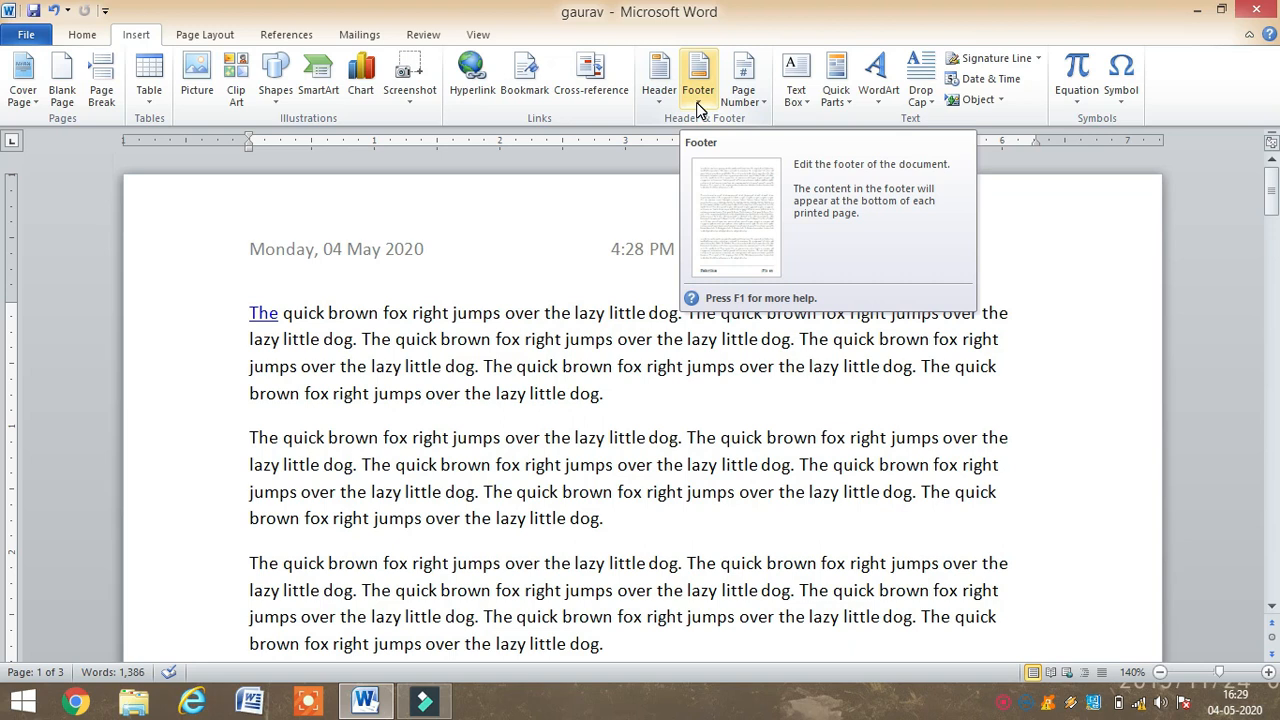
click(698, 100)
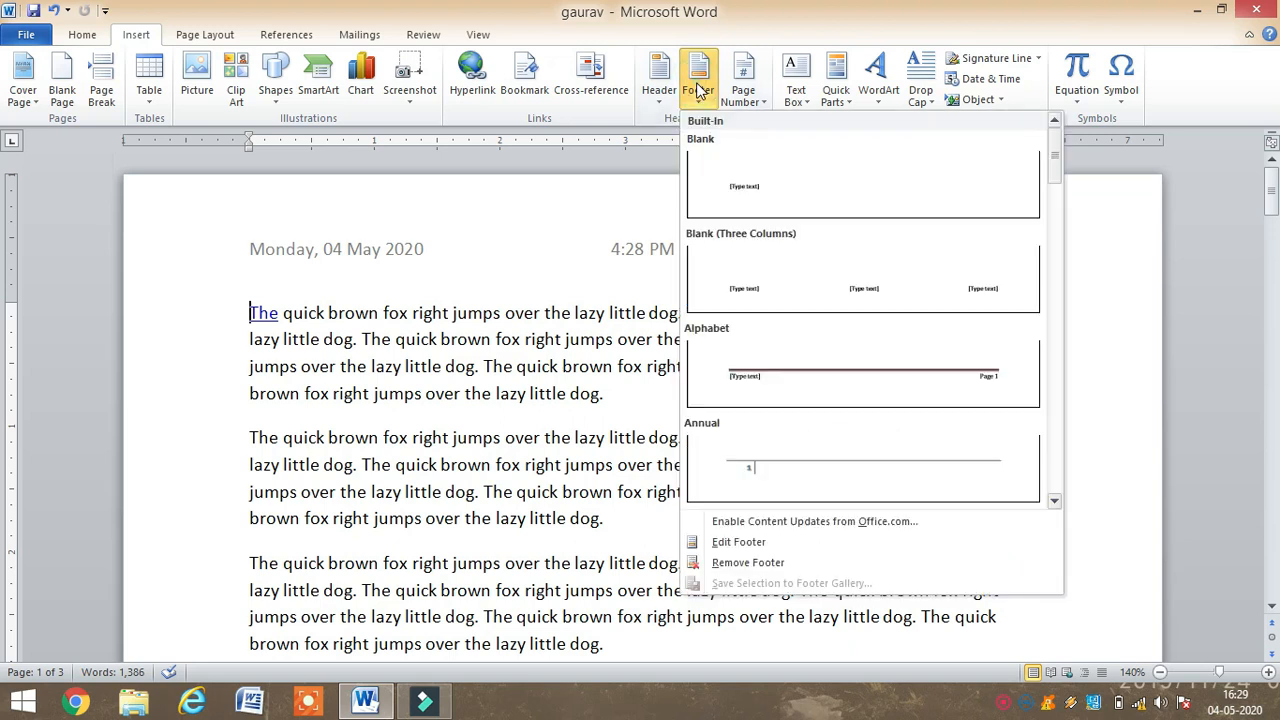
click(740, 543)
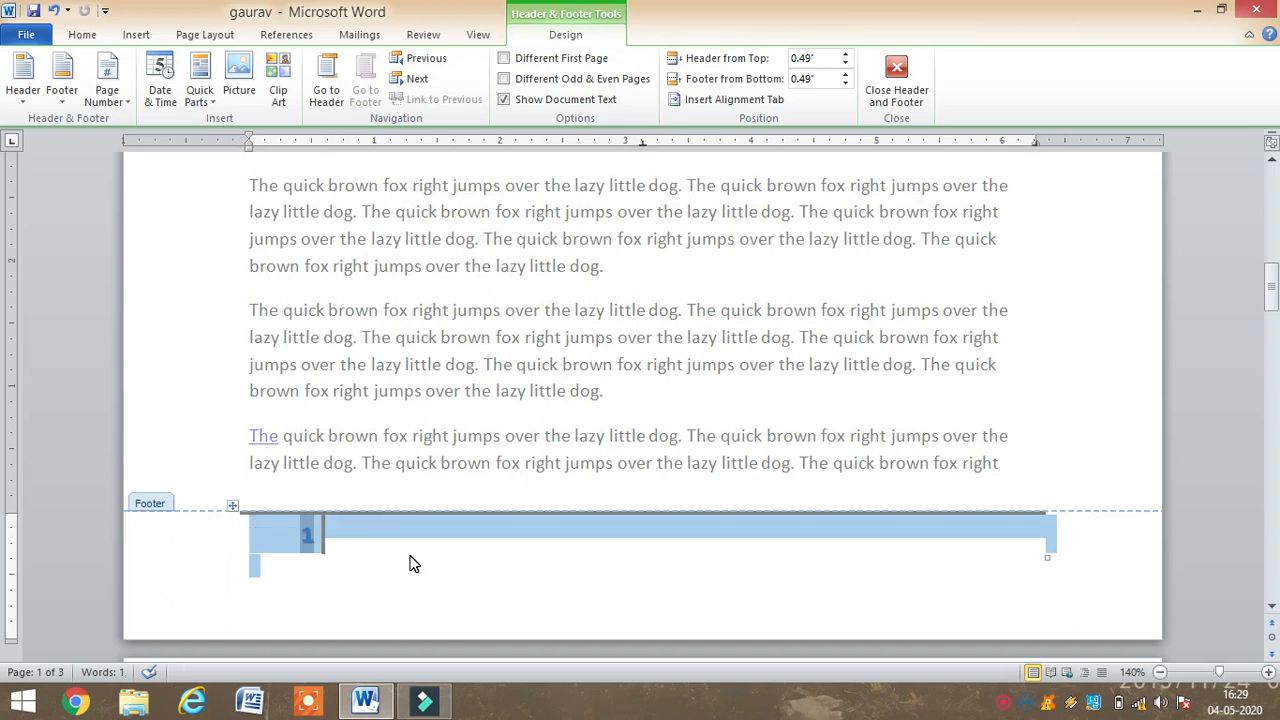
key(Delete)
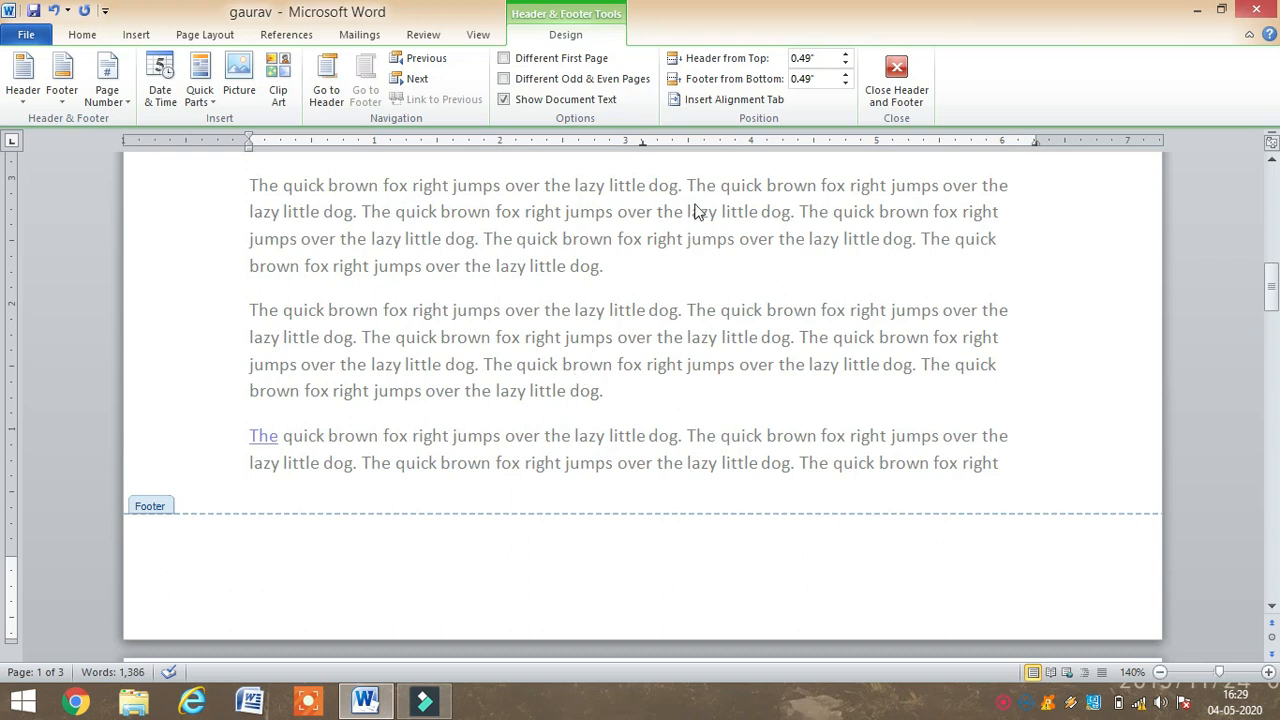
Delete the date and time from the page header and exit header editing
scroll(614, 345, up, 10)
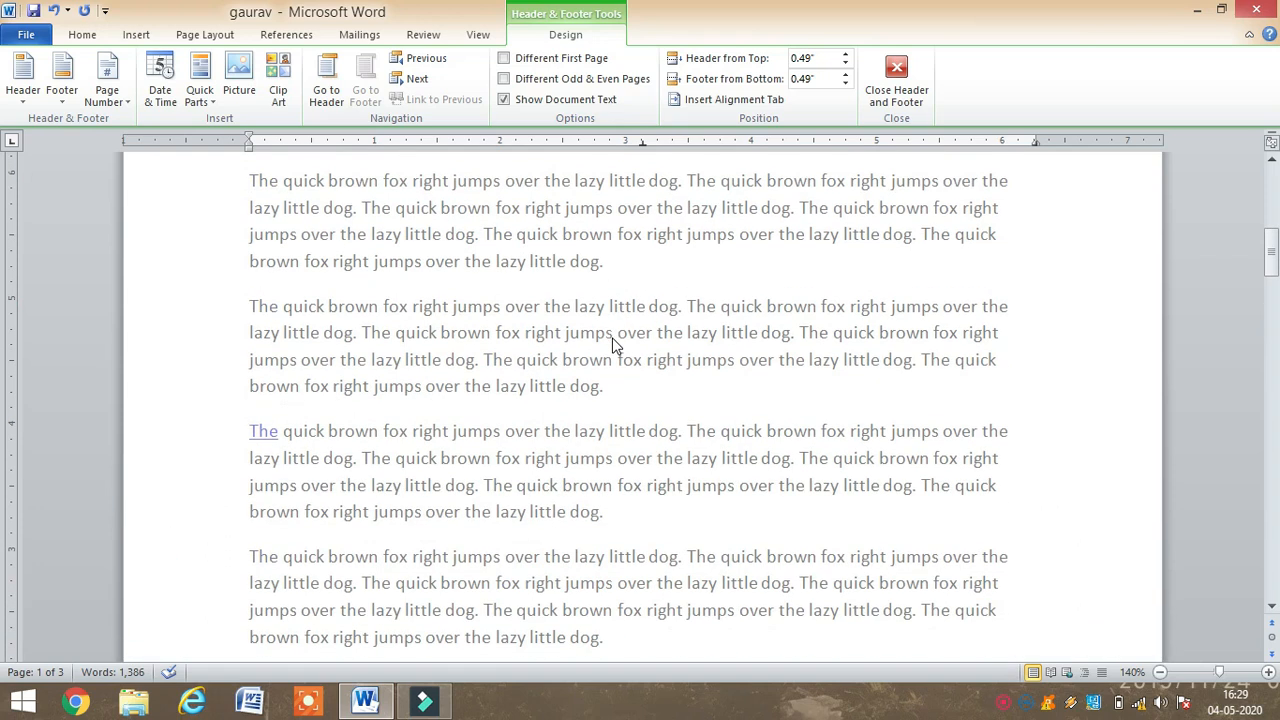
click(249, 253)
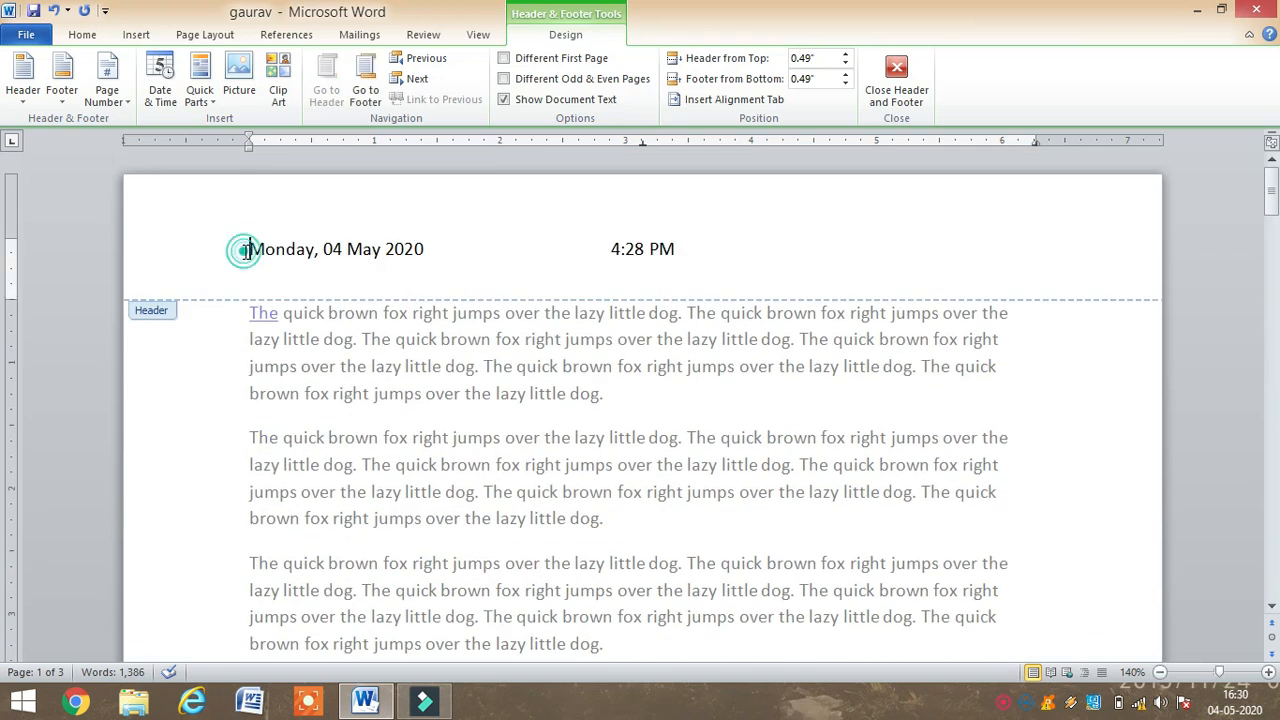
click(248, 258)
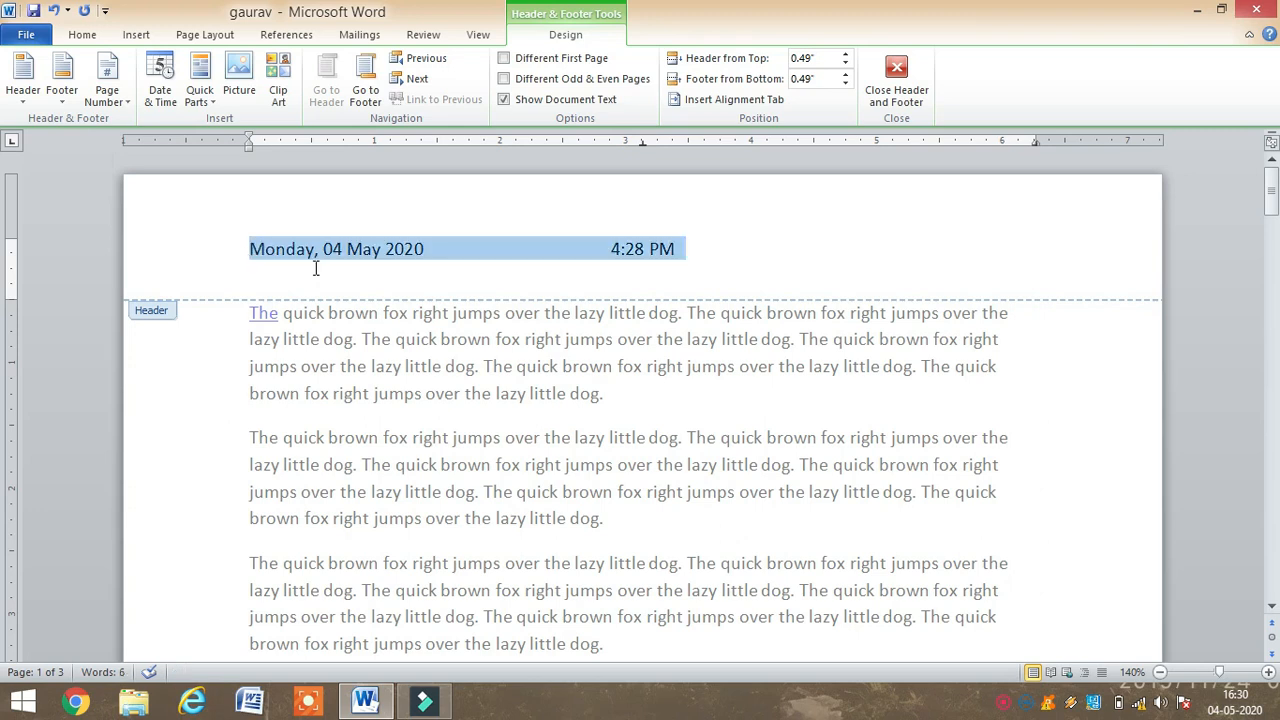
key(Delete)
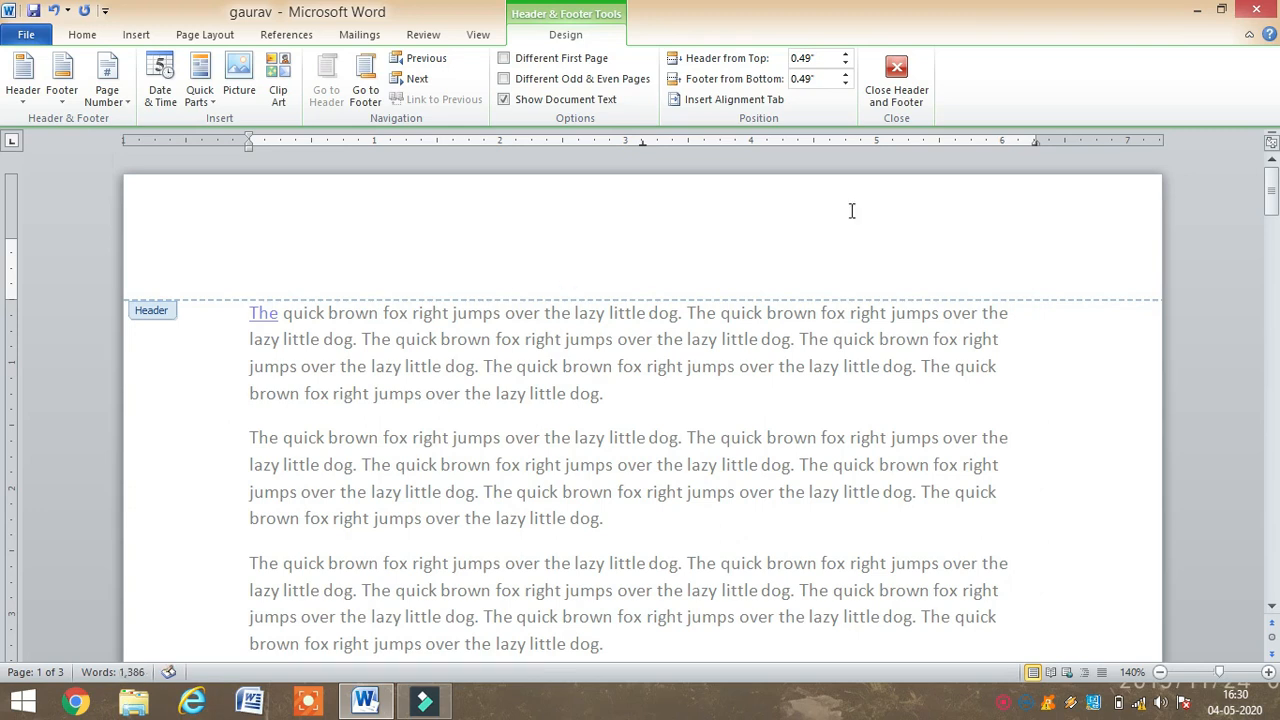
click(912, 94)
Look through all the pages to check the header and footer areas, returning to the first page
scroll(551, 408, down, 2)
scroll(551, 410, down, 4)
scroll(551, 410, up, 5)
scroll(551, 410, down, 4)
scroll(551, 413, up, 2)
scroll(551, 413, down, 10)
scroll(556, 438, up, 10)
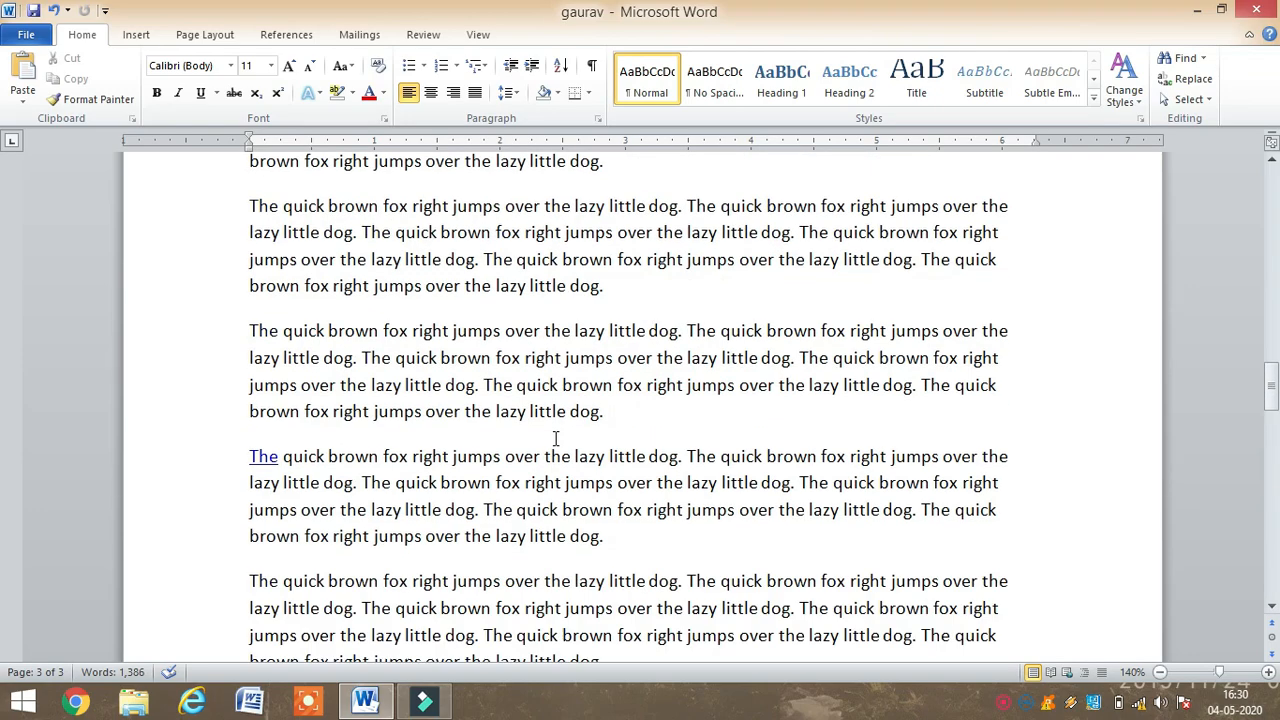
scroll(556, 438, up, 20)
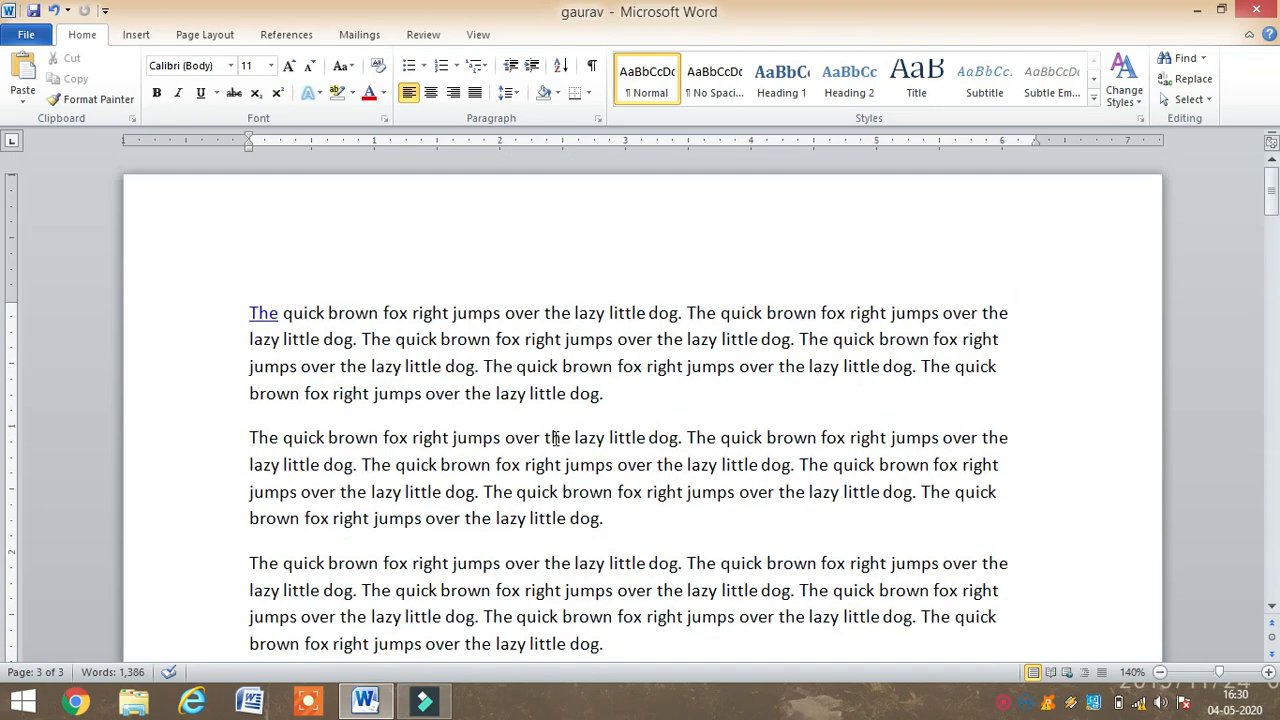
Insert page numbers at the bottom of the page using the Bold Numbers 2 style
click(251, 263)
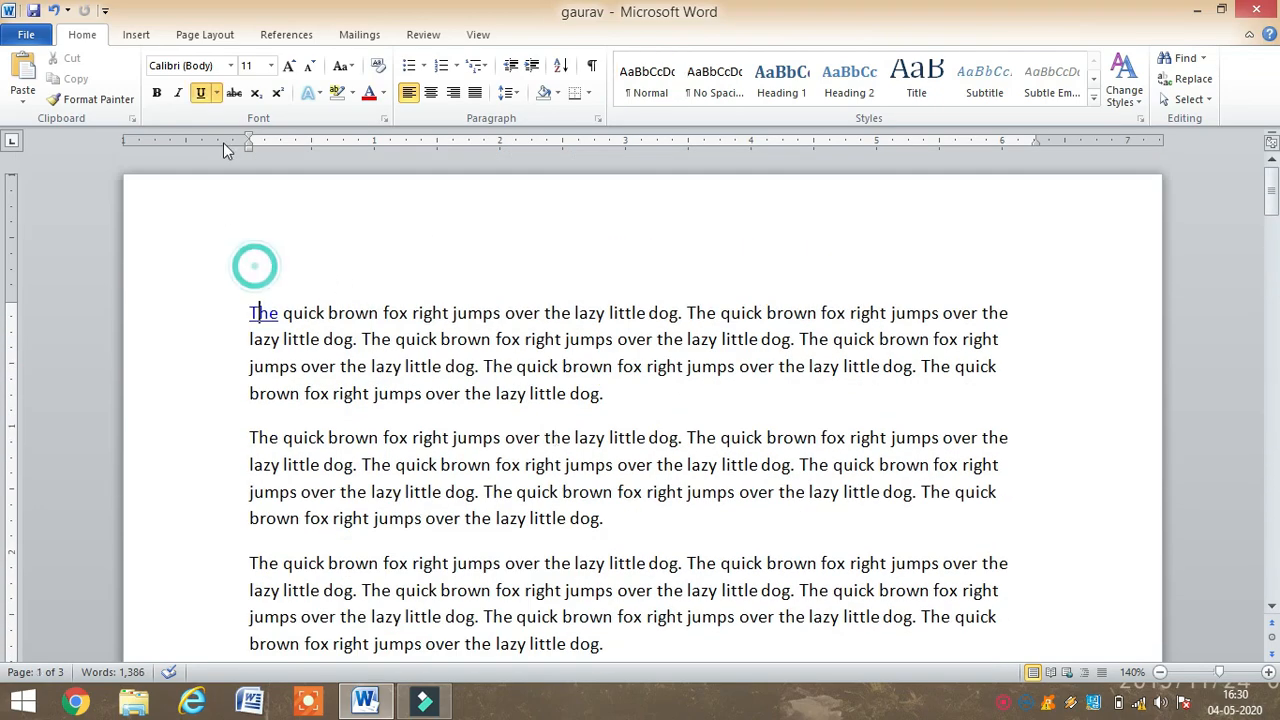
click(130, 32)
click(246, 284)
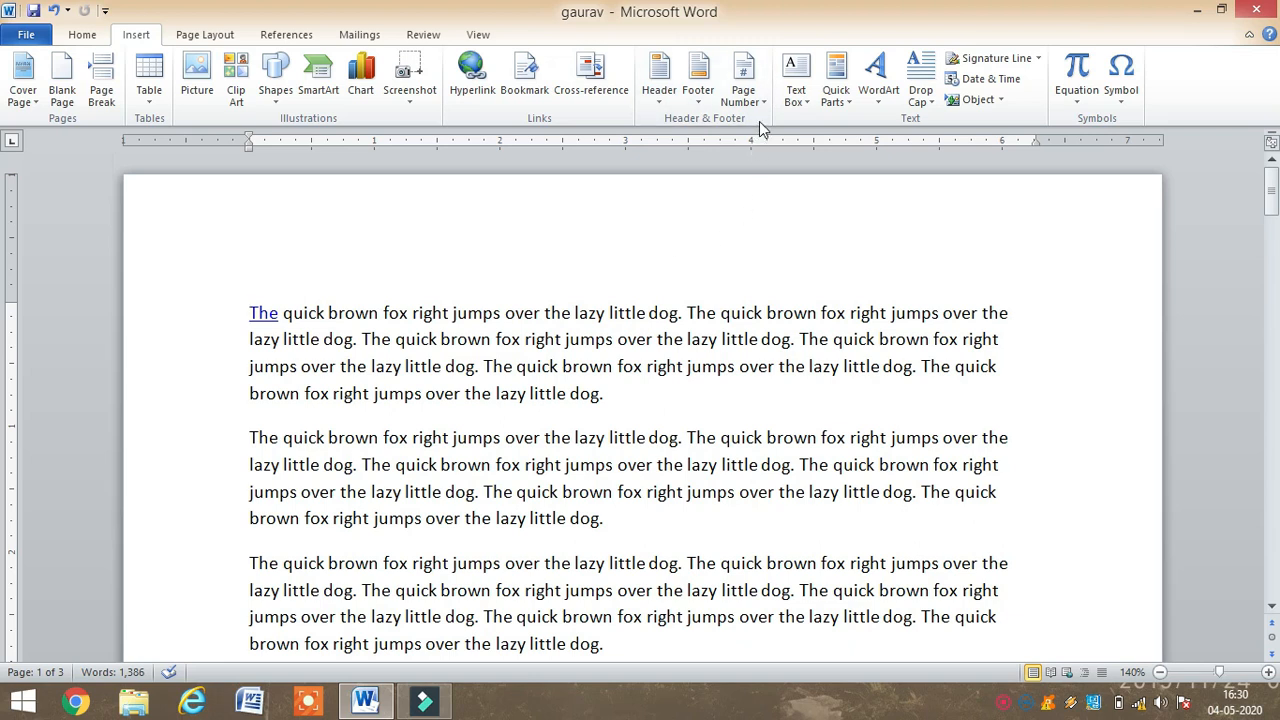
click(744, 92)
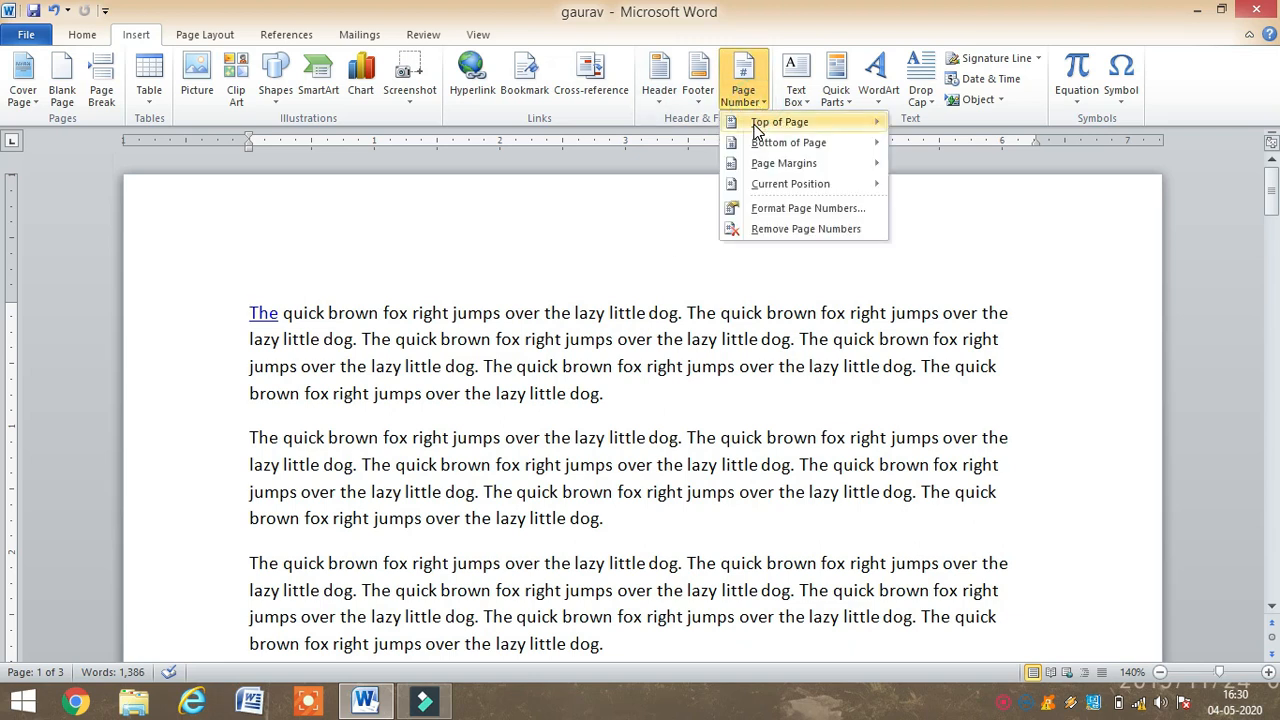
mouse_move(756, 130)
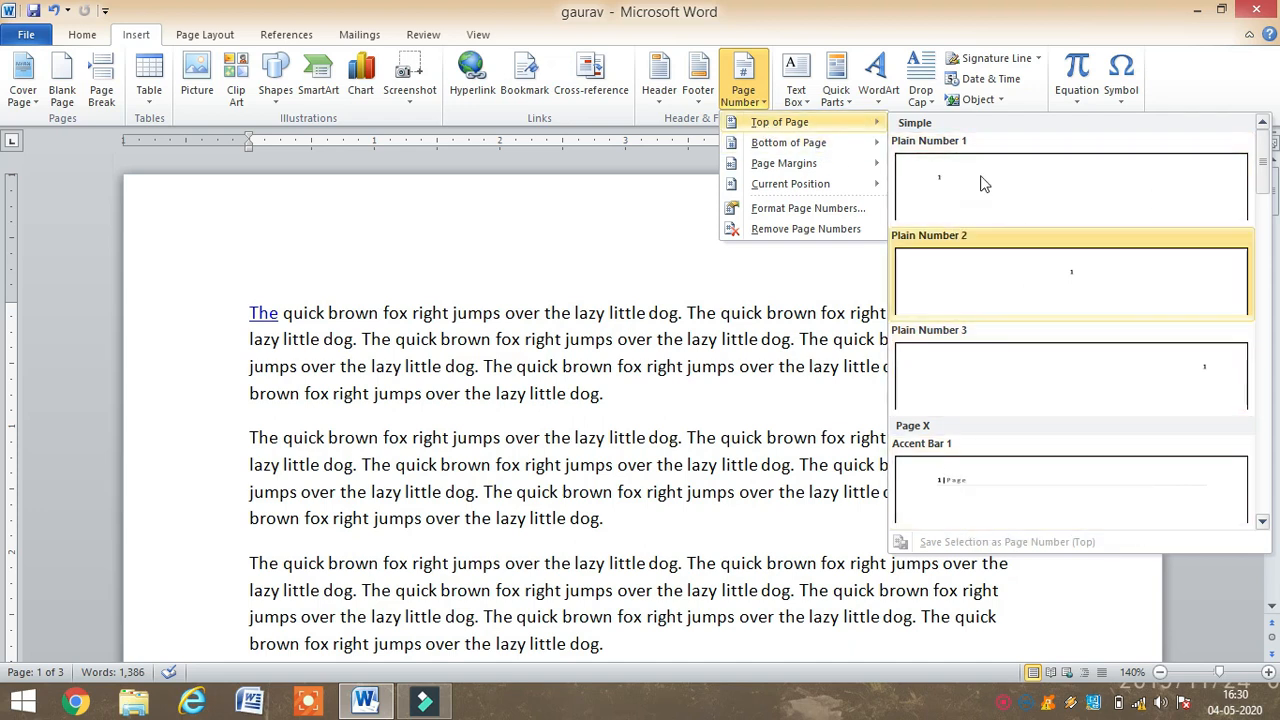
mouse_move(817, 147)
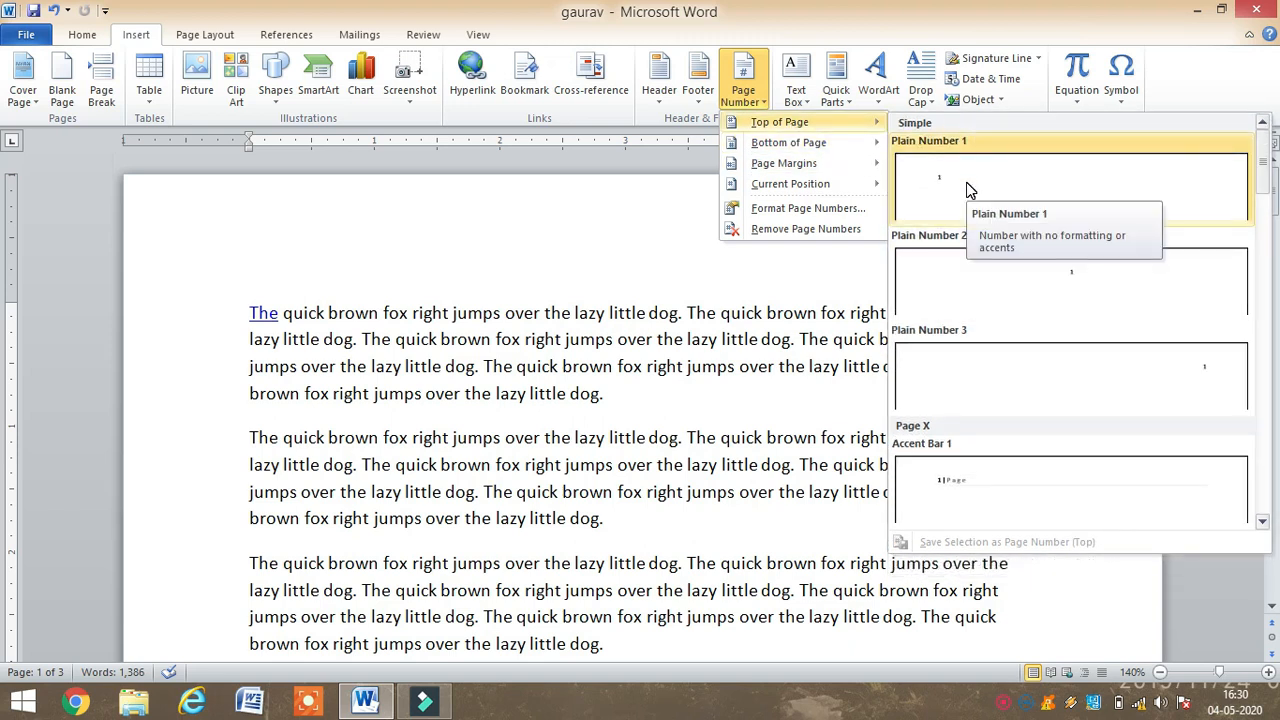
click(826, 147)
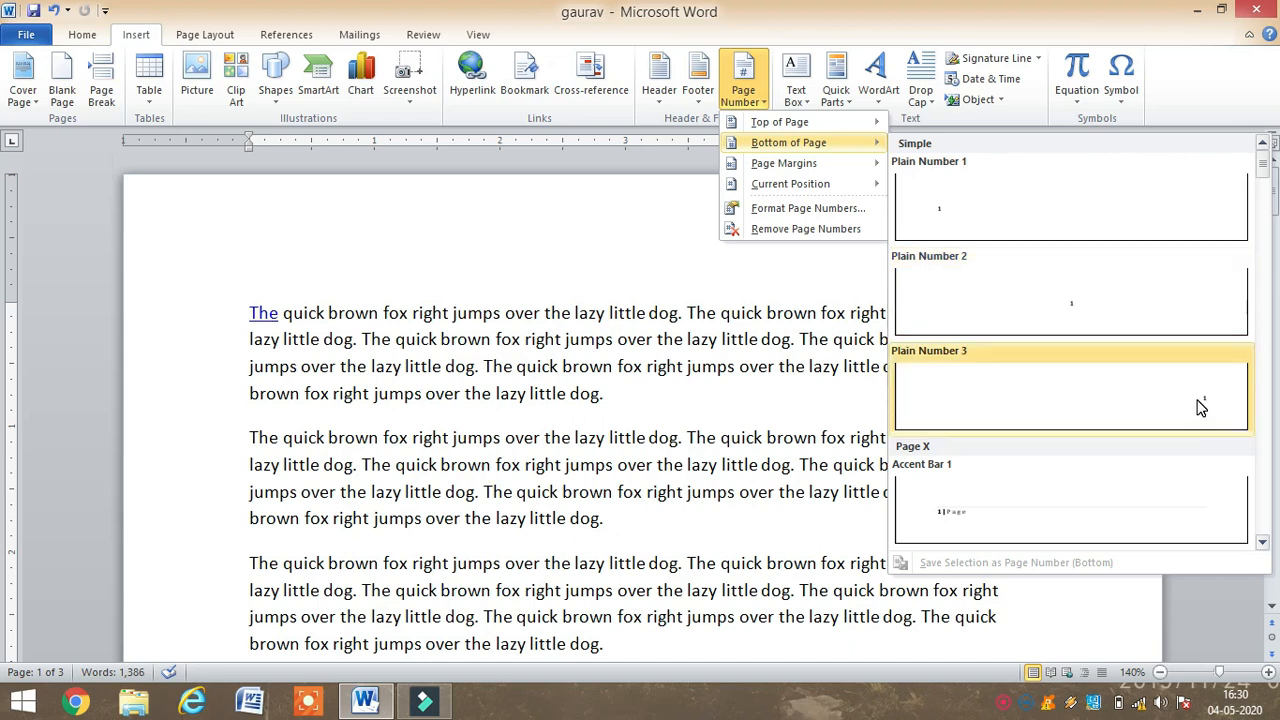
click(1265, 189)
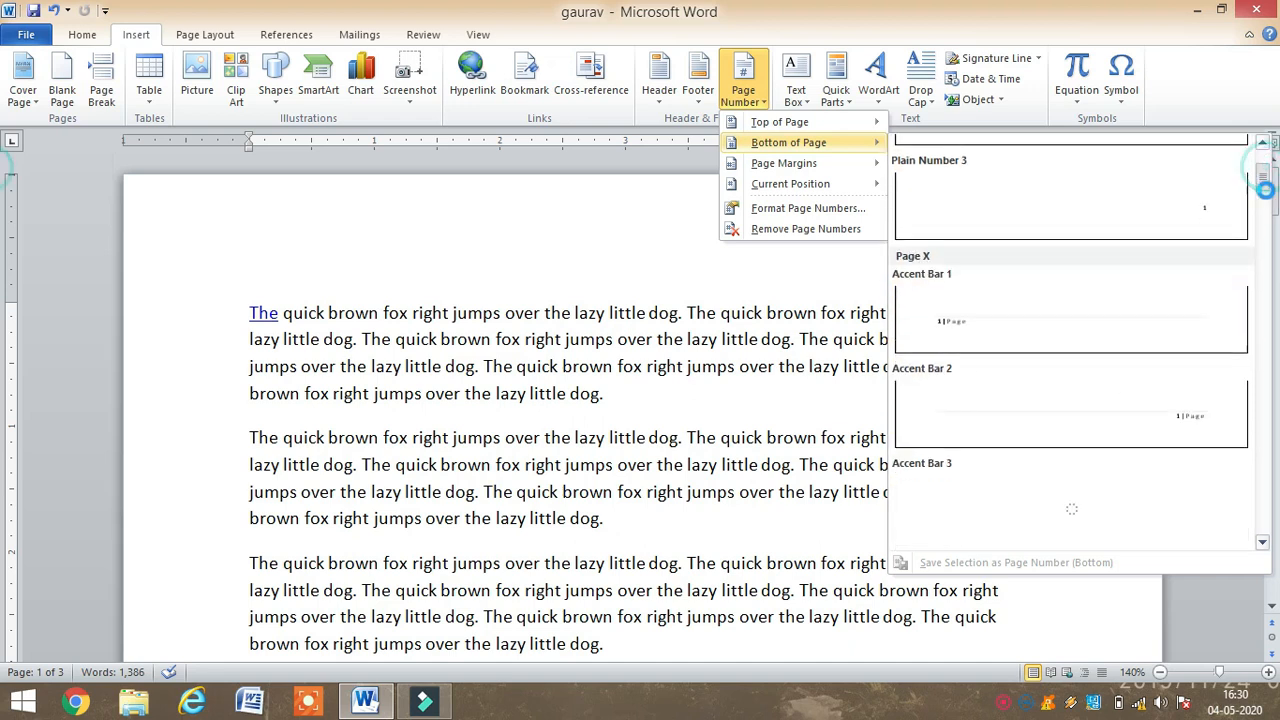
drag(1266, 190, 1265, 199)
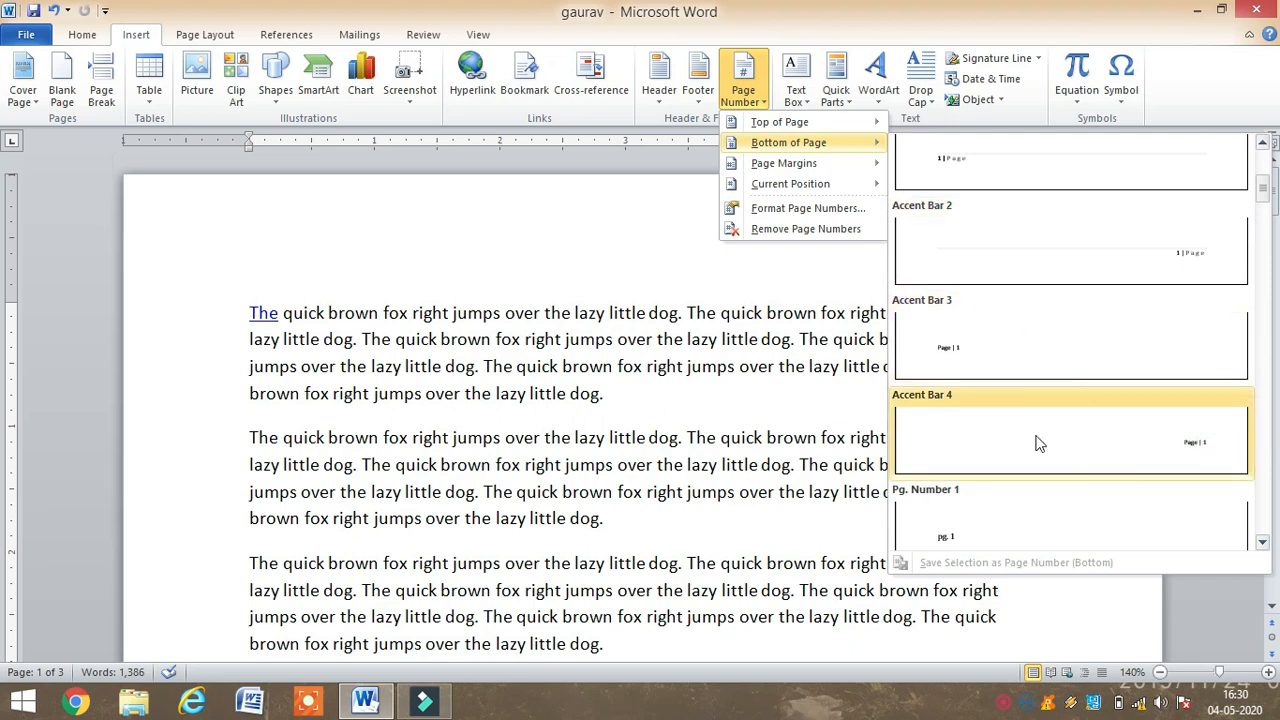
scroll(1045, 400, down, 3)
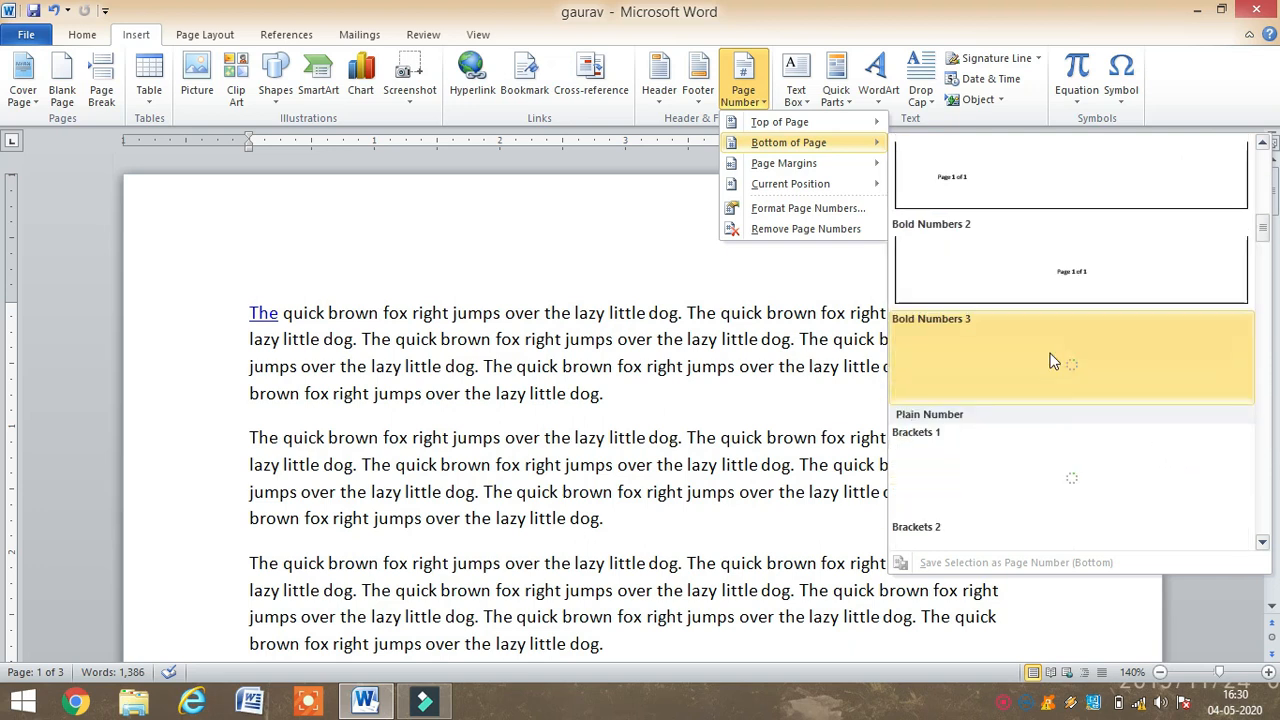
click(1067, 277)
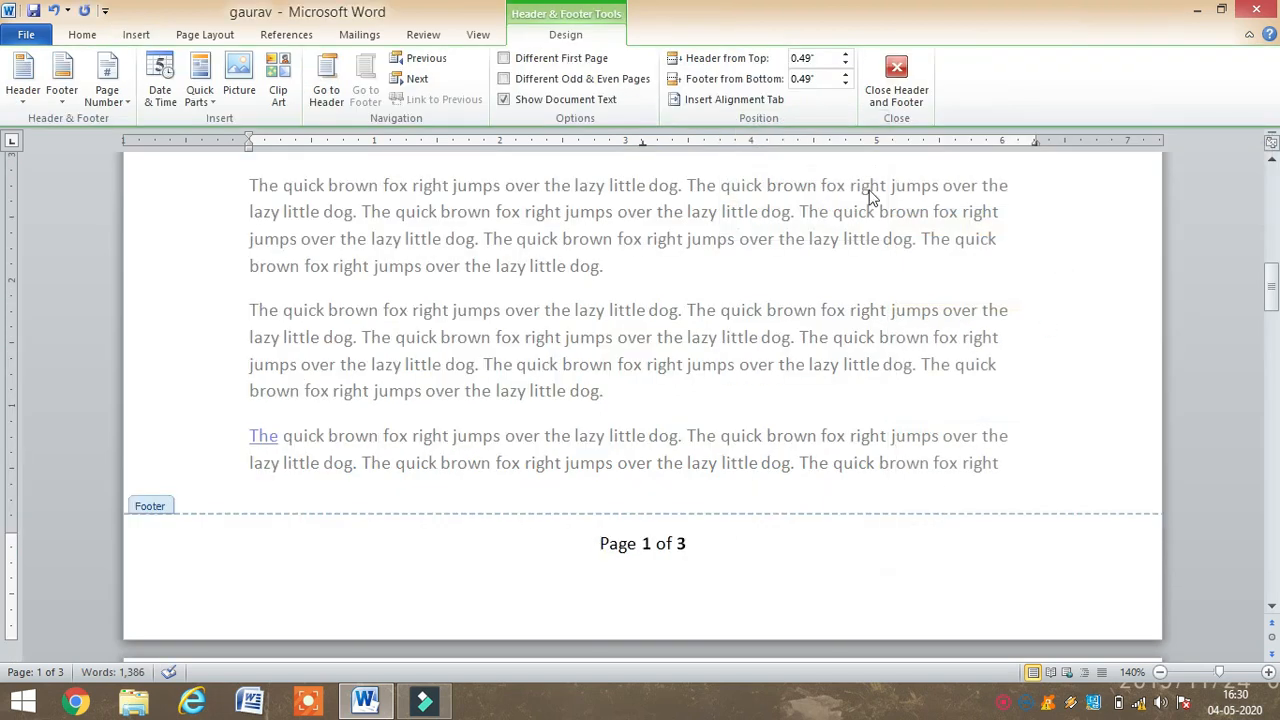
Exit footer editing and check the page numbers at the bottom of every page, returning to the first page
click(894, 92)
scroll(837, 403, down, 5)
scroll(837, 403, down, 3)
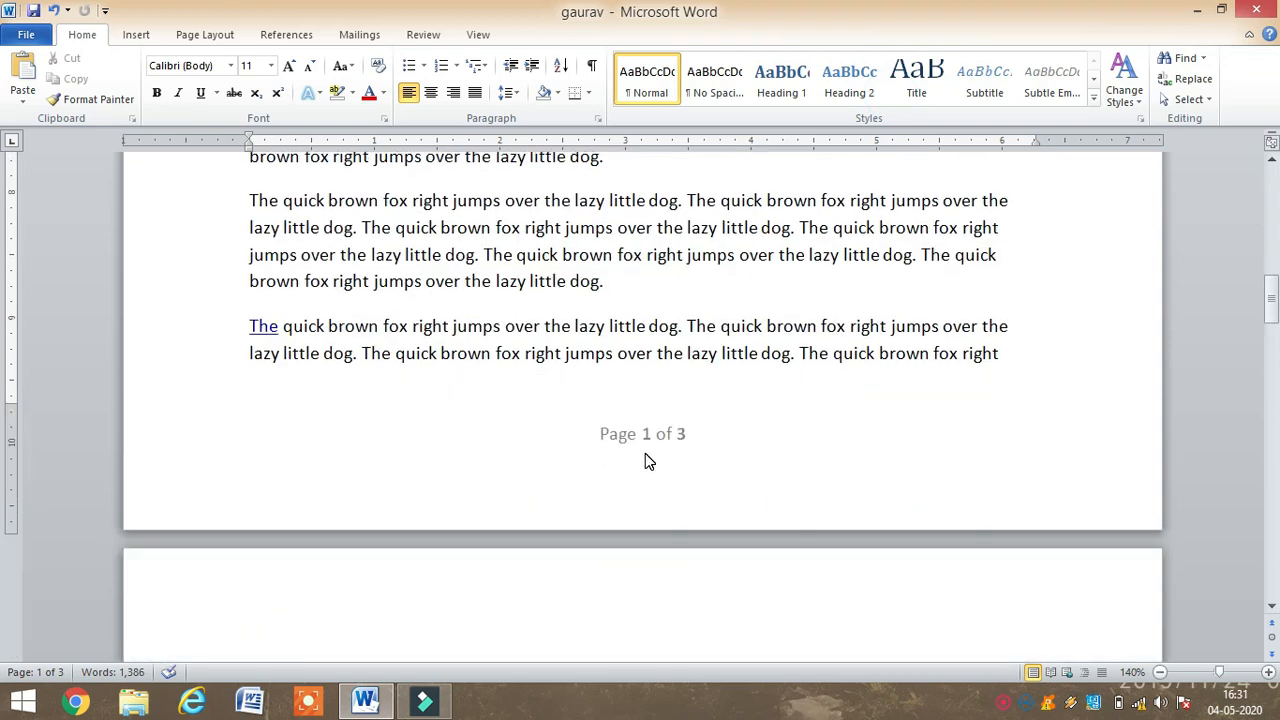
scroll(648, 455, down, 15)
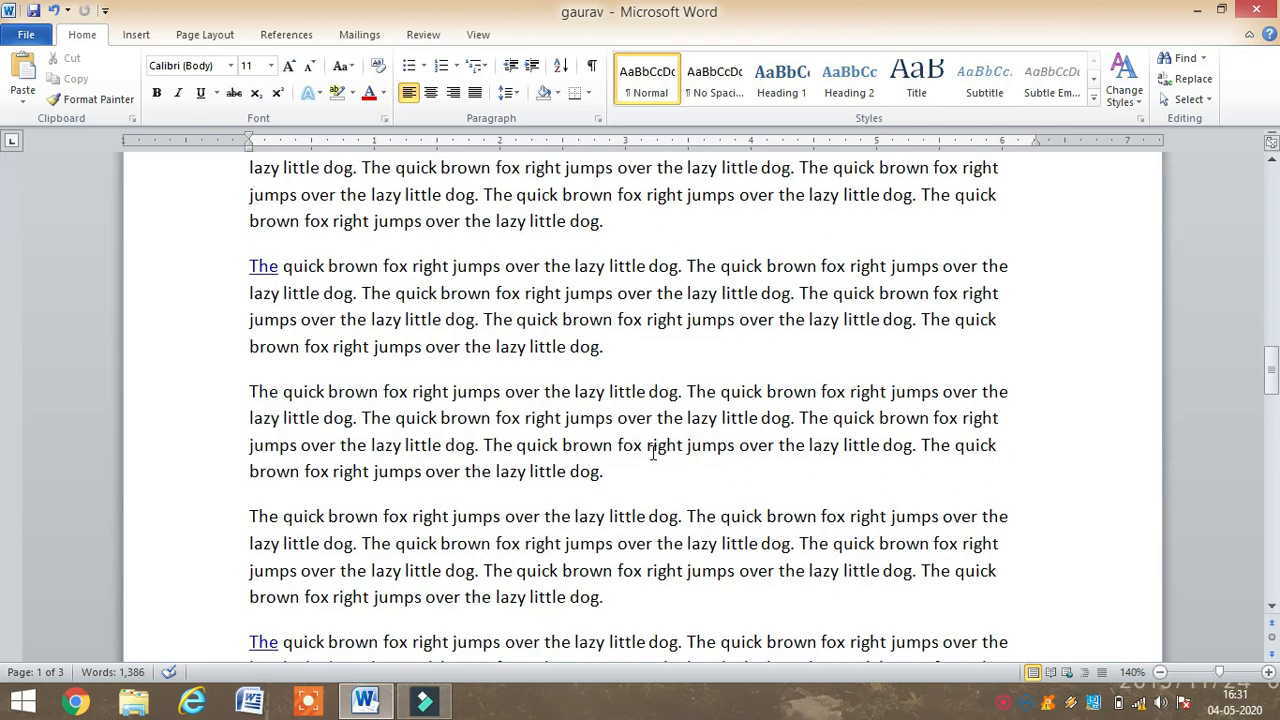
scroll(654, 455, down, 15)
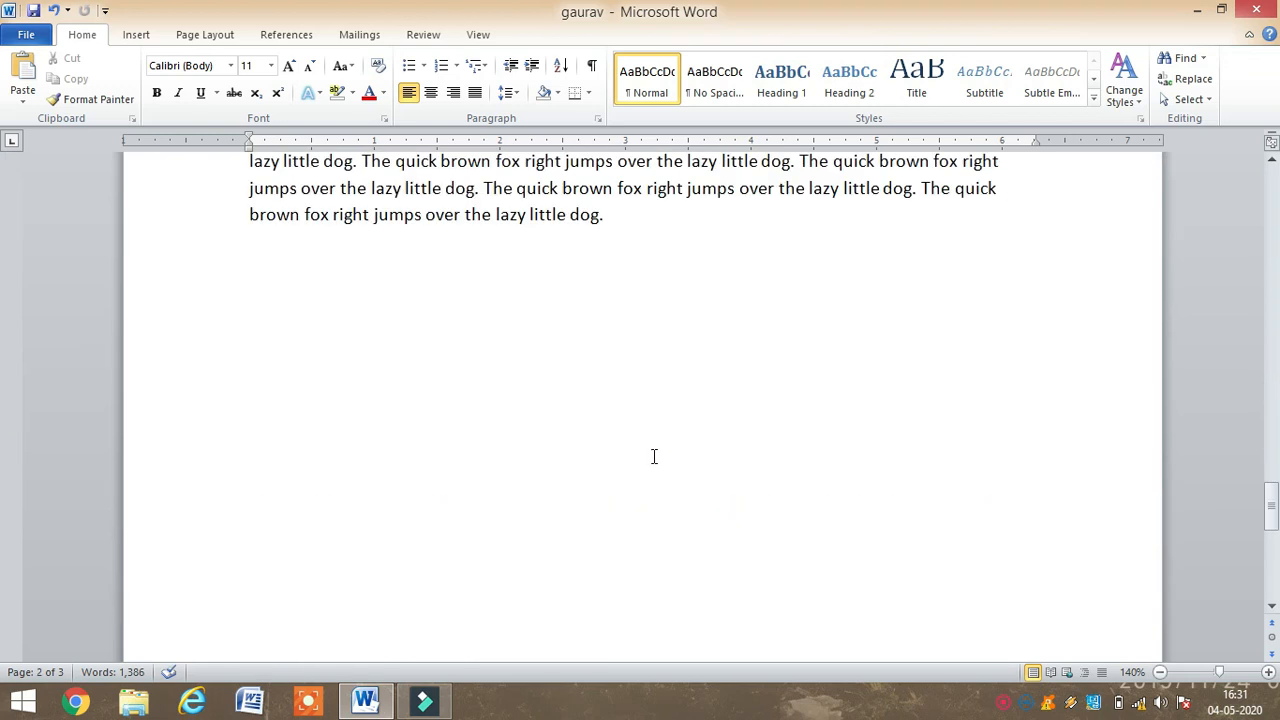
scroll(657, 461, up, 20)
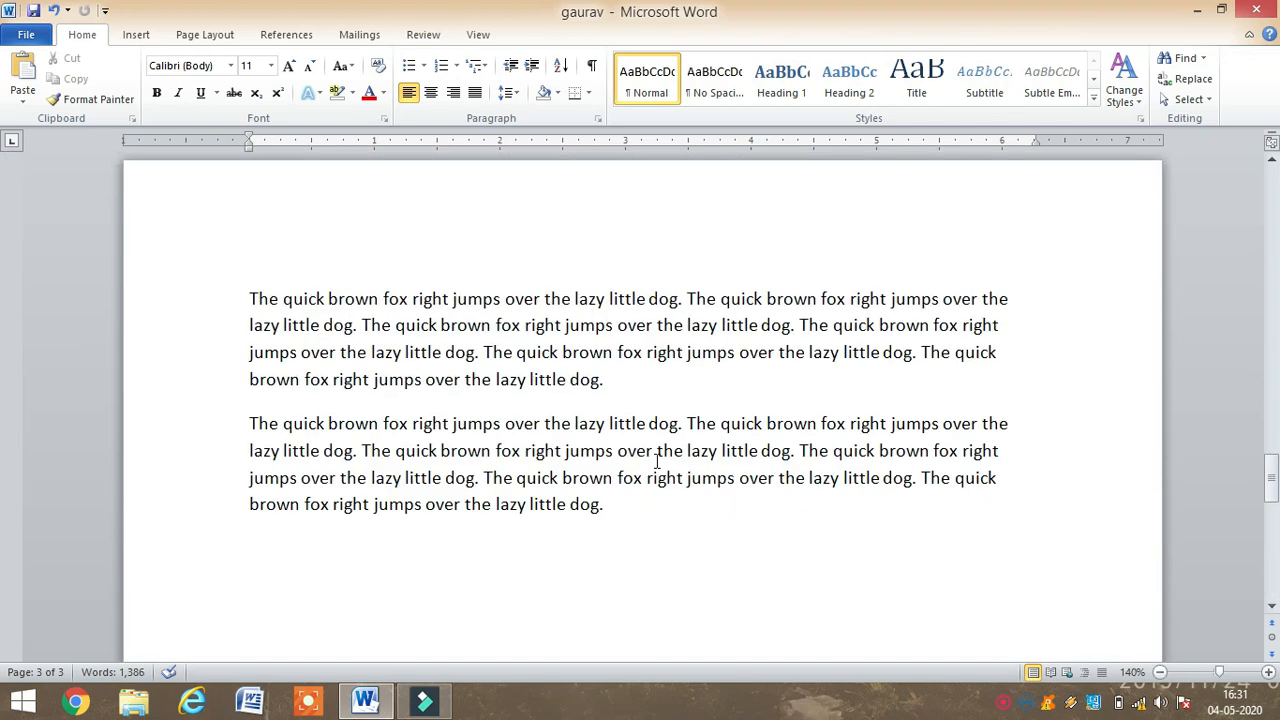
scroll(657, 461, down, 1)
scroll(657, 461, up, 15)
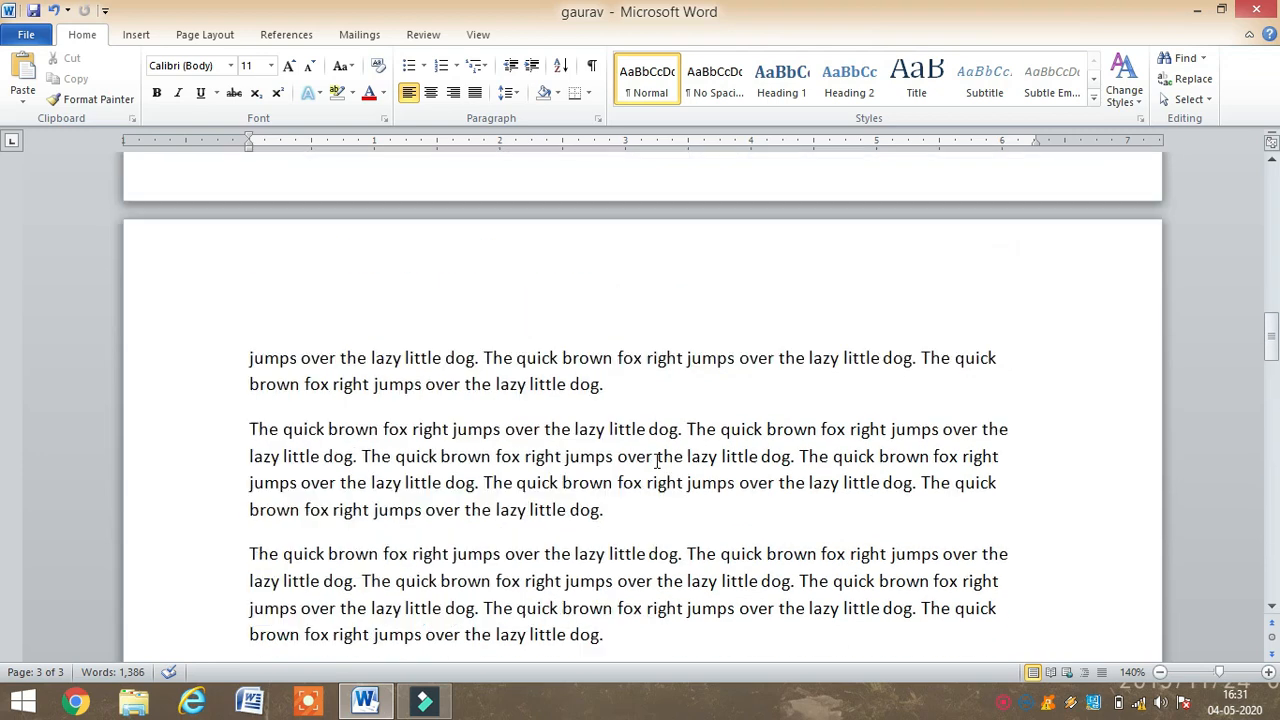
scroll(657, 461, up, 1)
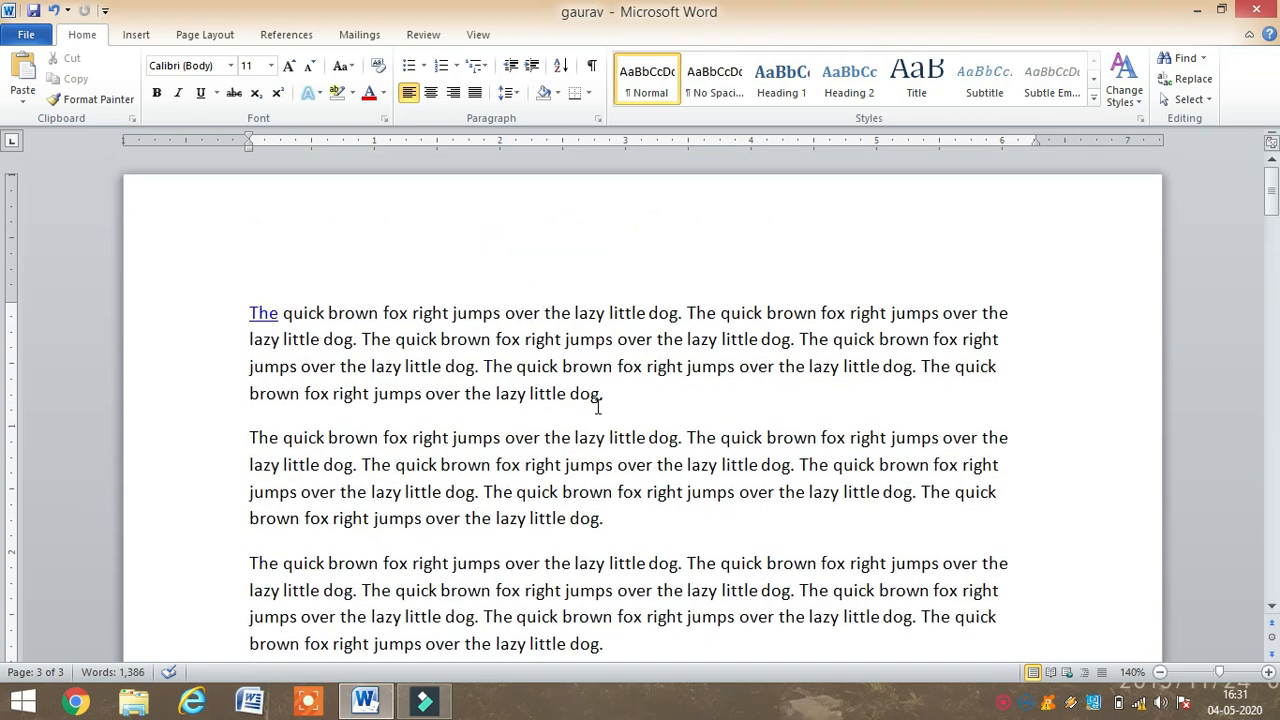
Remove the page numbers from the document and look through the pages to check the footers
click(242, 278)
click(134, 35)
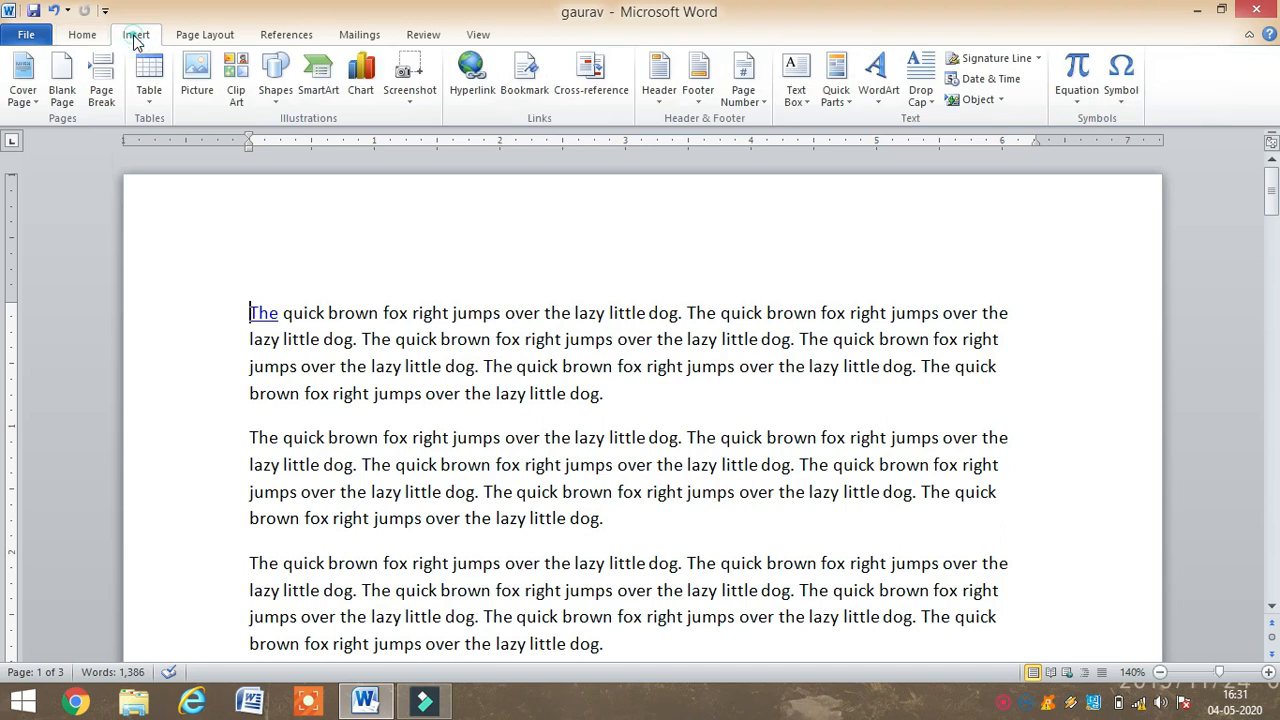
click(745, 100)
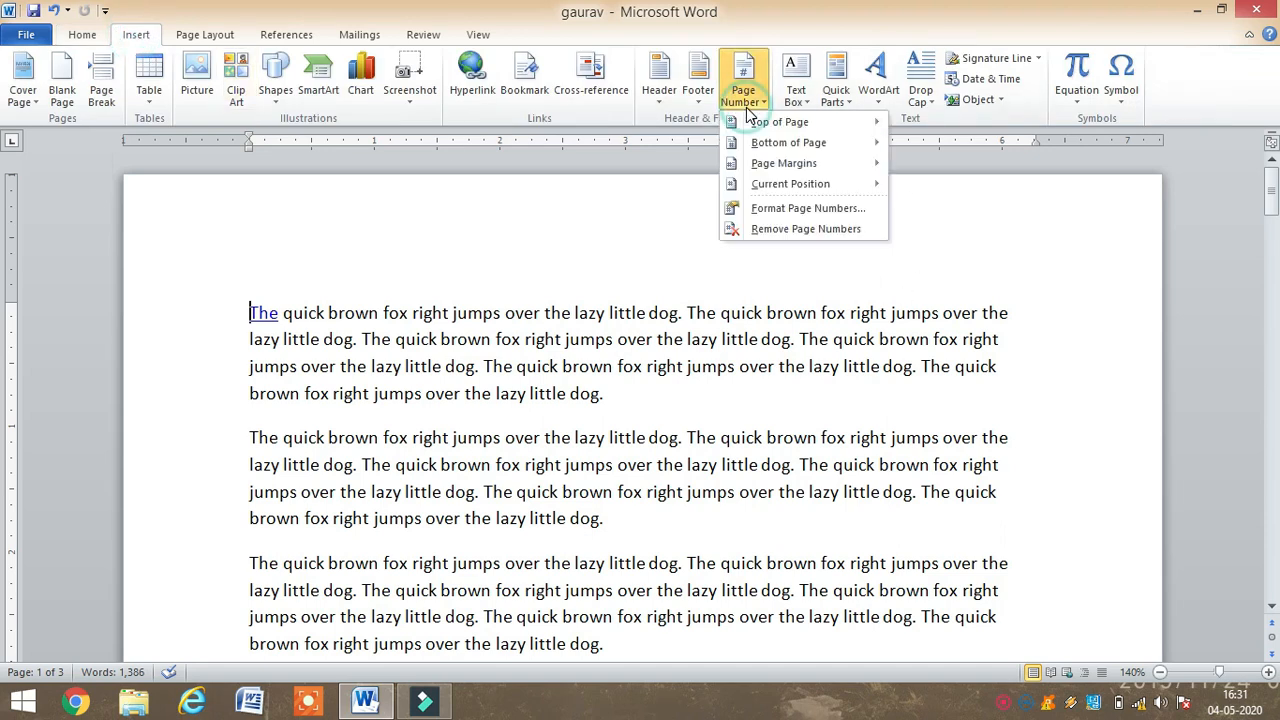
click(778, 229)
scroll(790, 300, down, 5)
scroll(808, 332, down, 12)
scroll(810, 335, up, 10)
scroll(792, 358, up, 10)
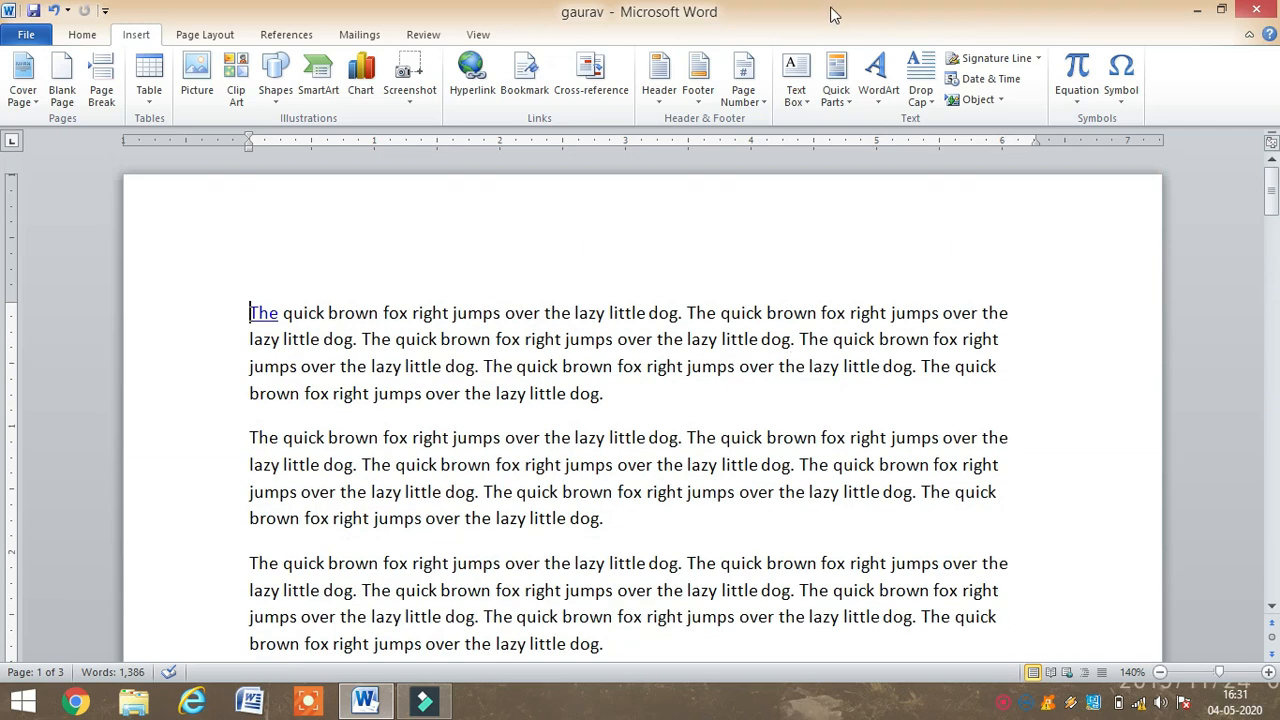
Review the available number formats in the Page Number Format settings and cancel without changing anything
click(759, 101)
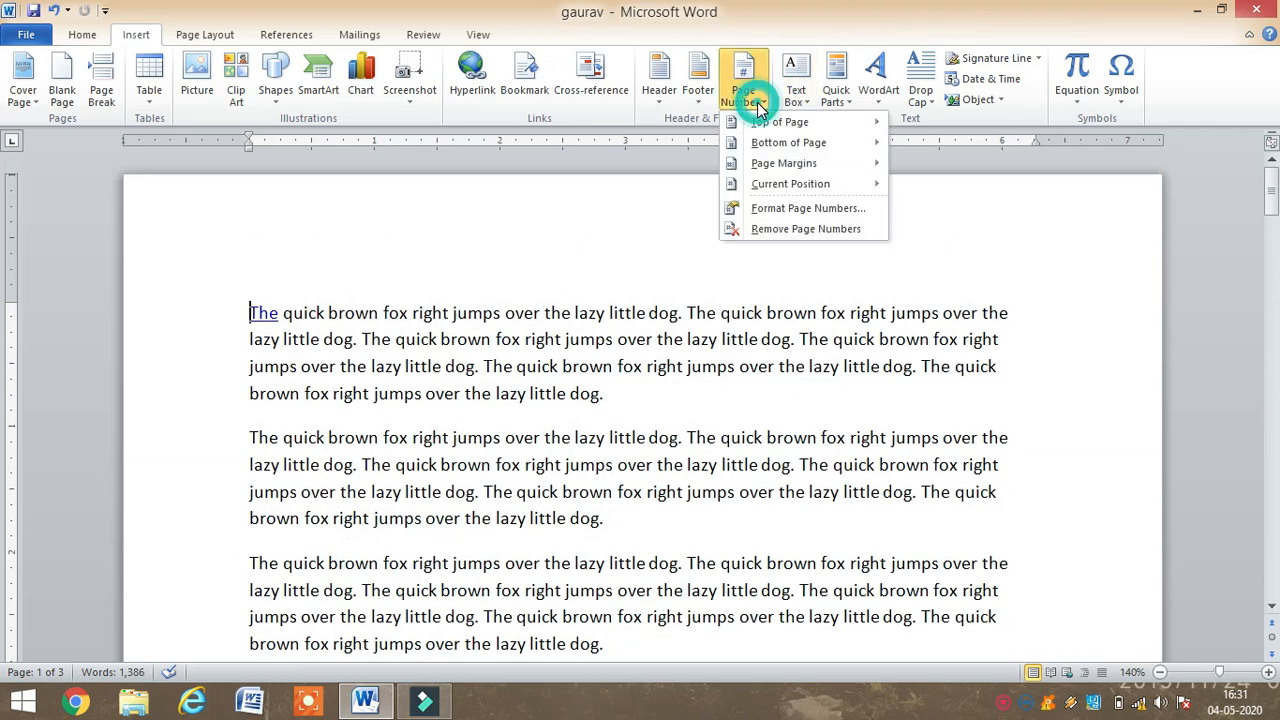
click(764, 212)
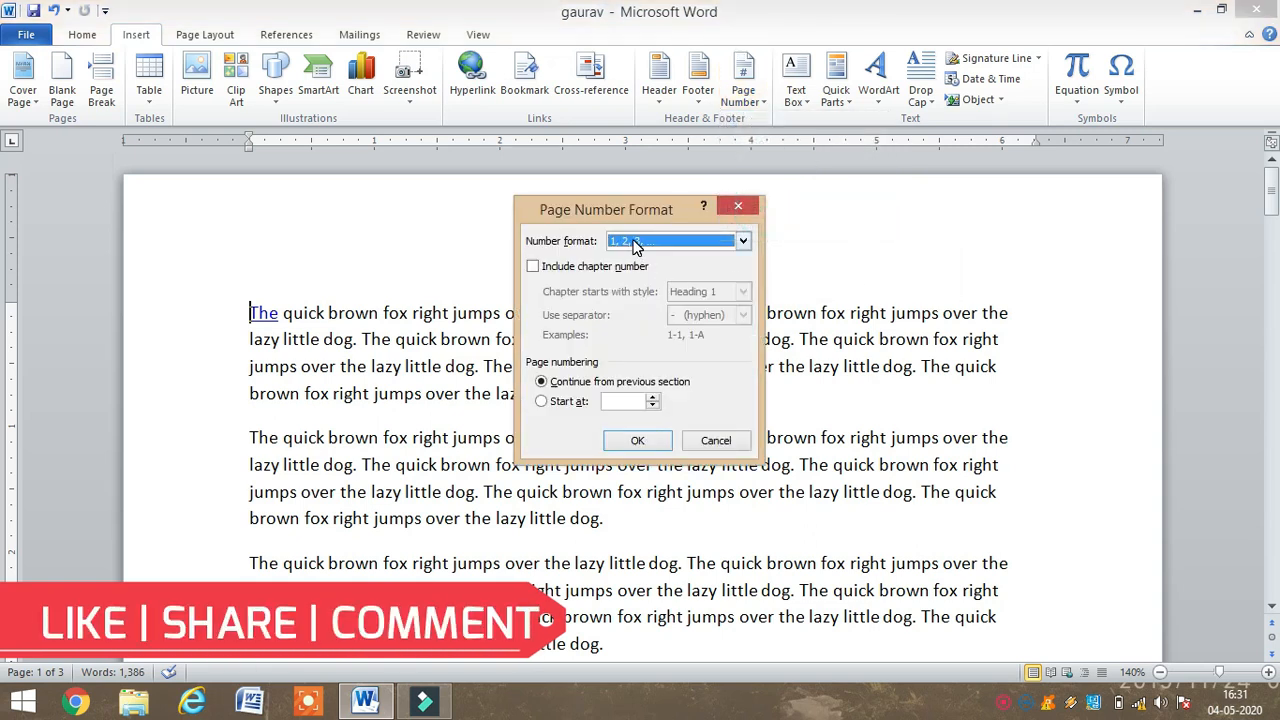
click(634, 246)
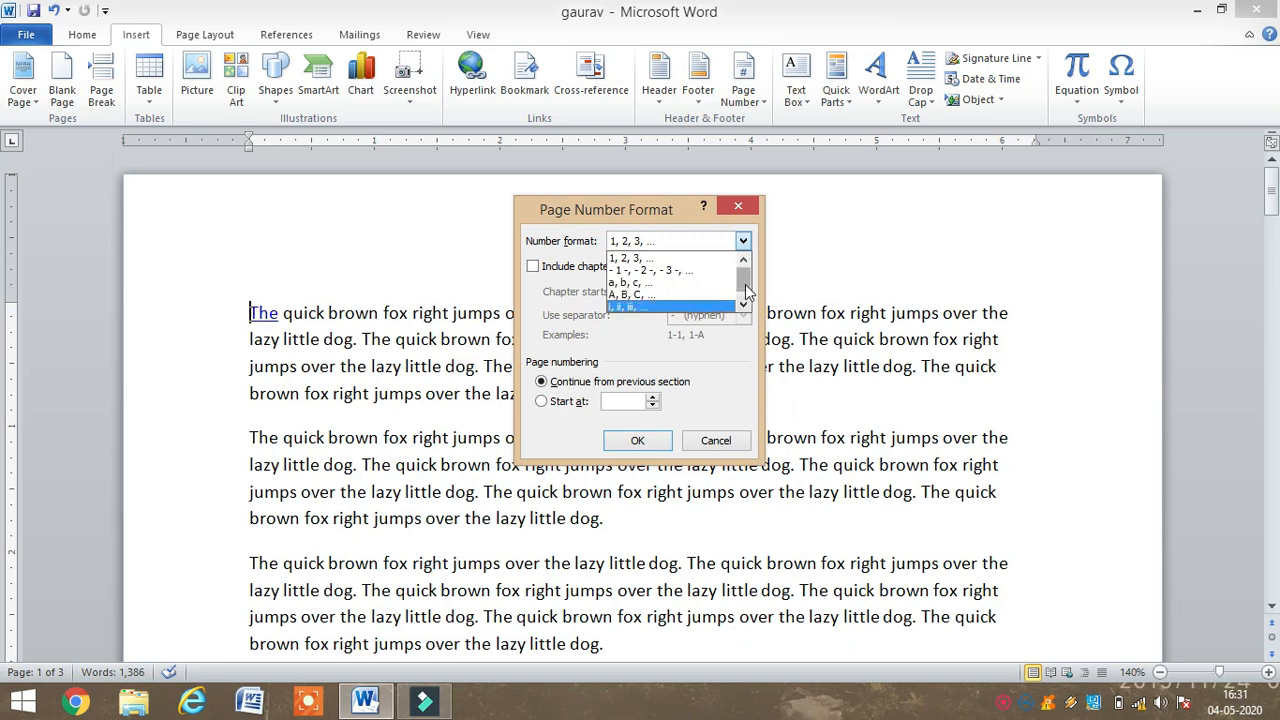
scroll(743, 300, down, 1)
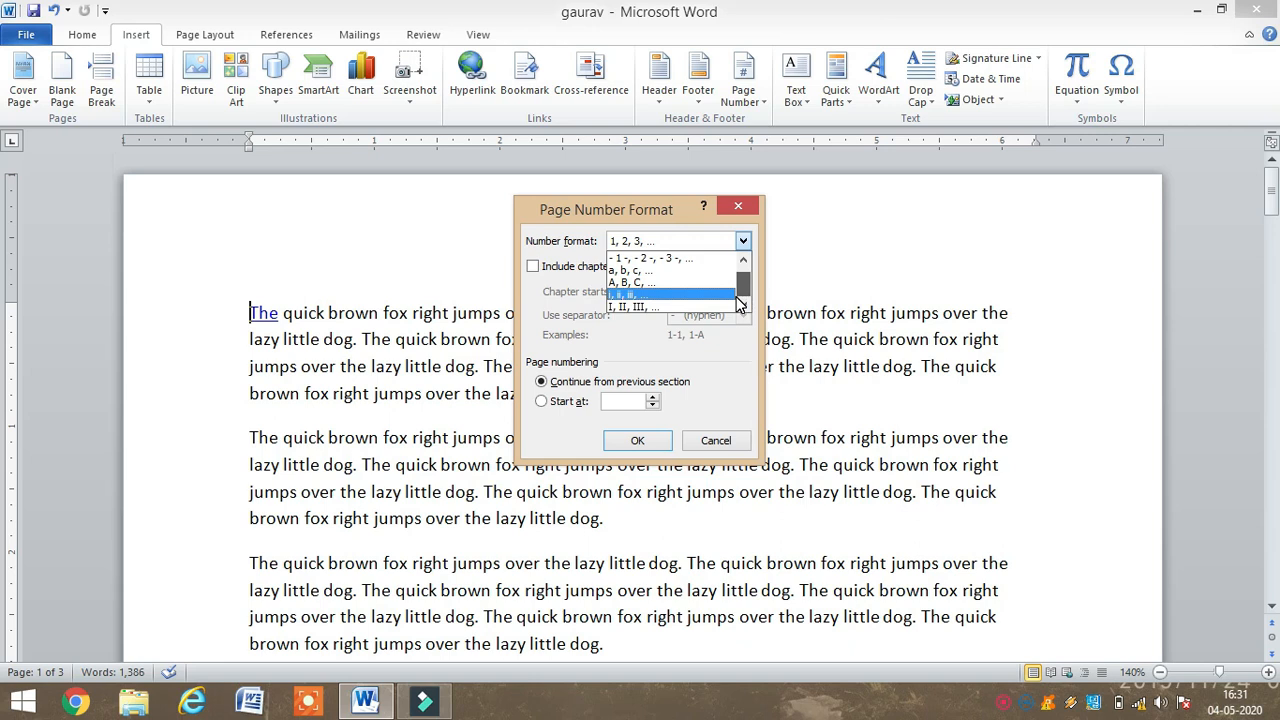
scroll(741, 290, up, 1)
click(720, 439)
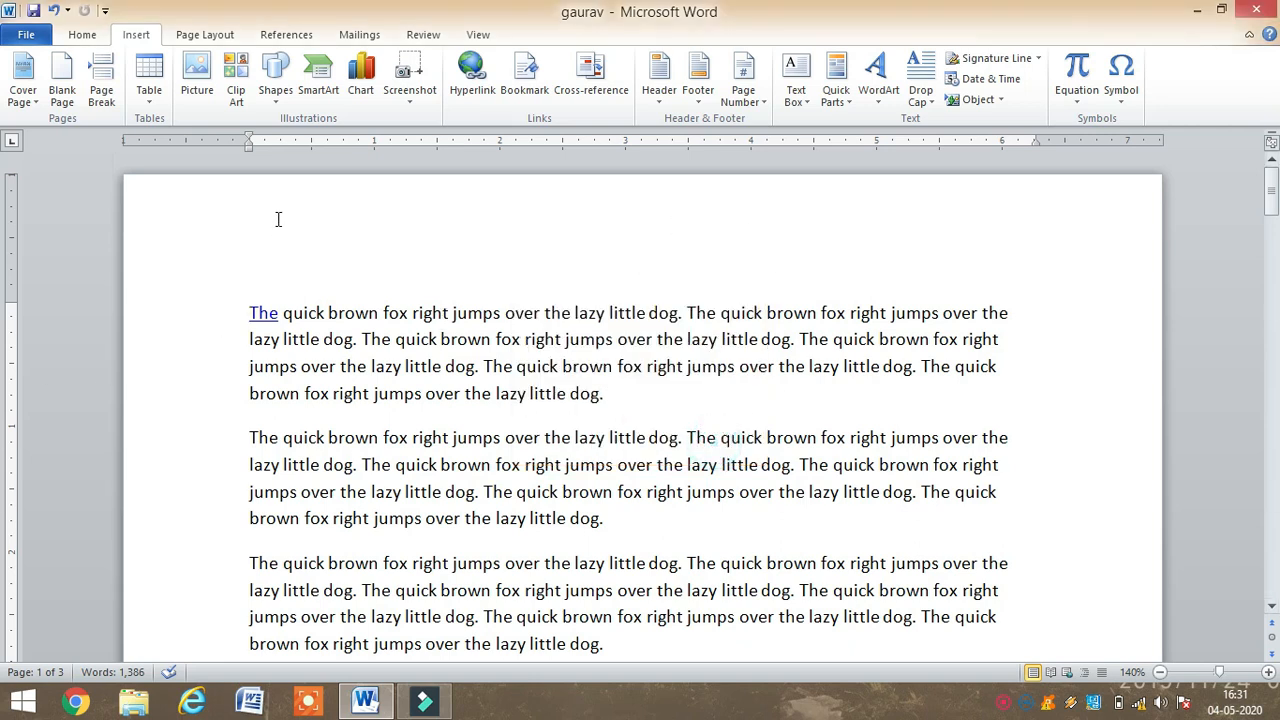
Insert a page break after the fourth paragraph on the first page, keeping an empty line below that paragraph
scroll(659, 511, down, 5)
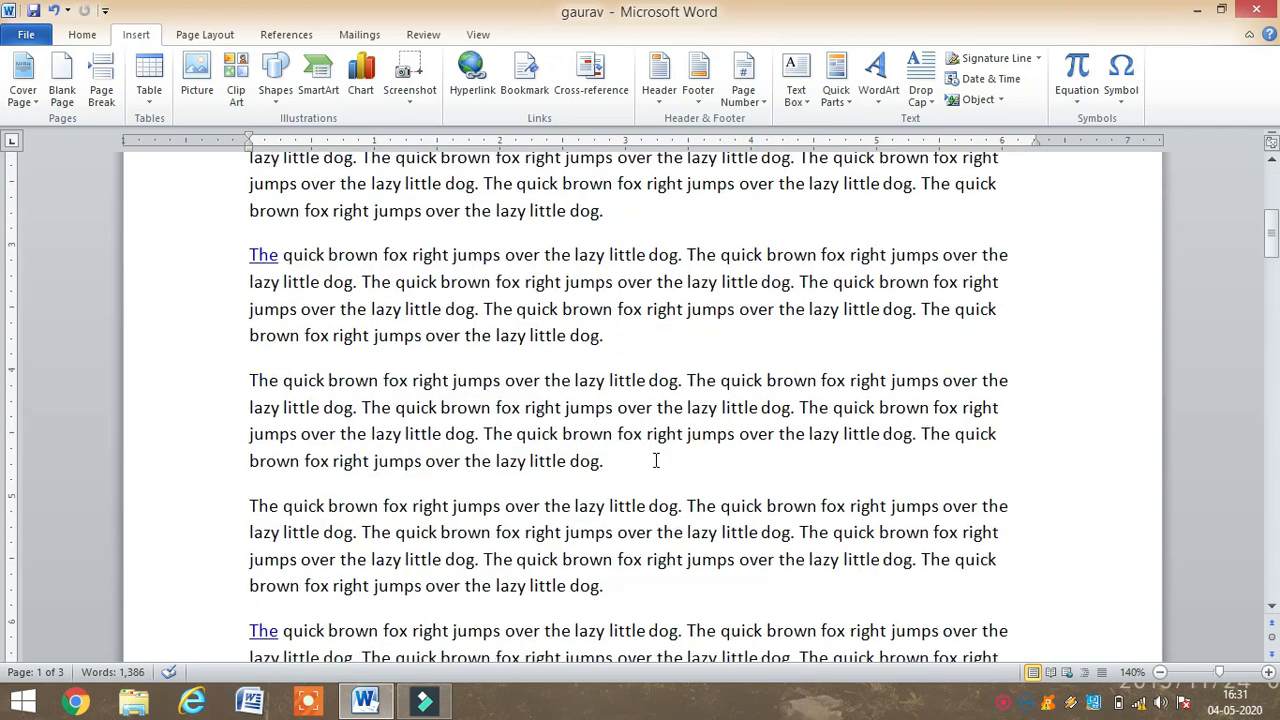
click(626, 343)
key(ctrl+Return)
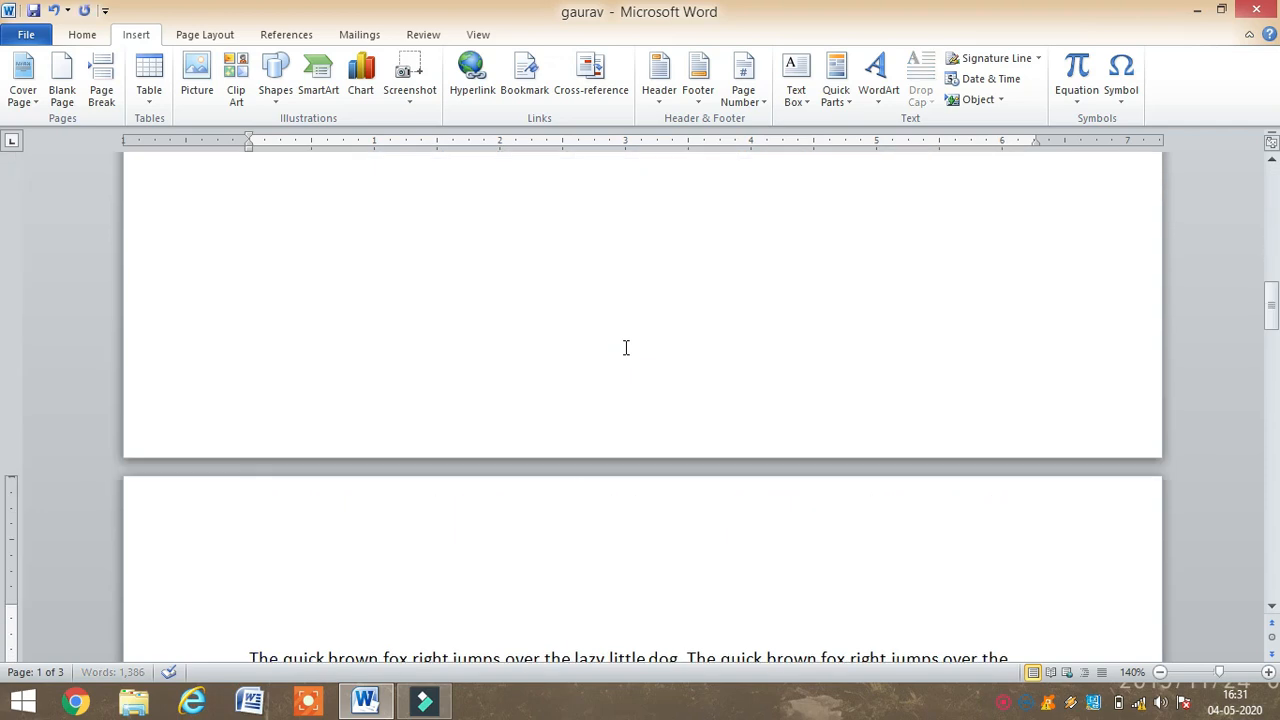
key(ctrl+z)
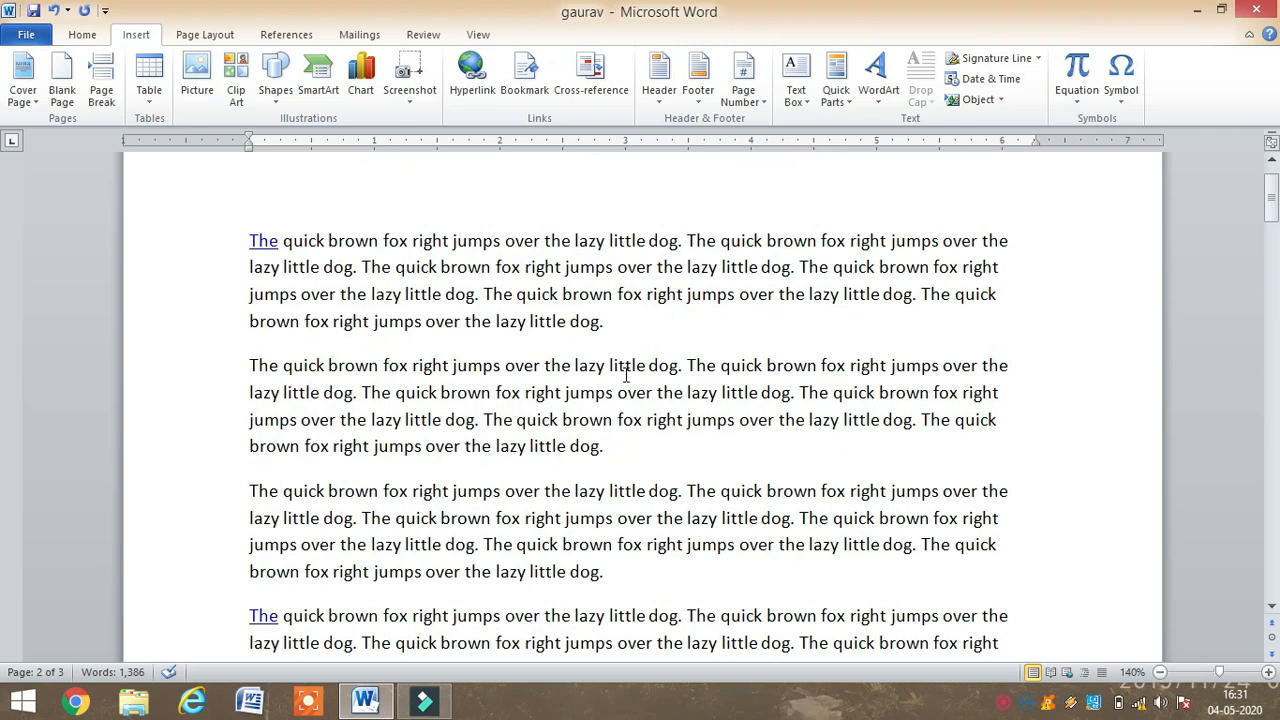
click(755, 529)
click(647, 461)
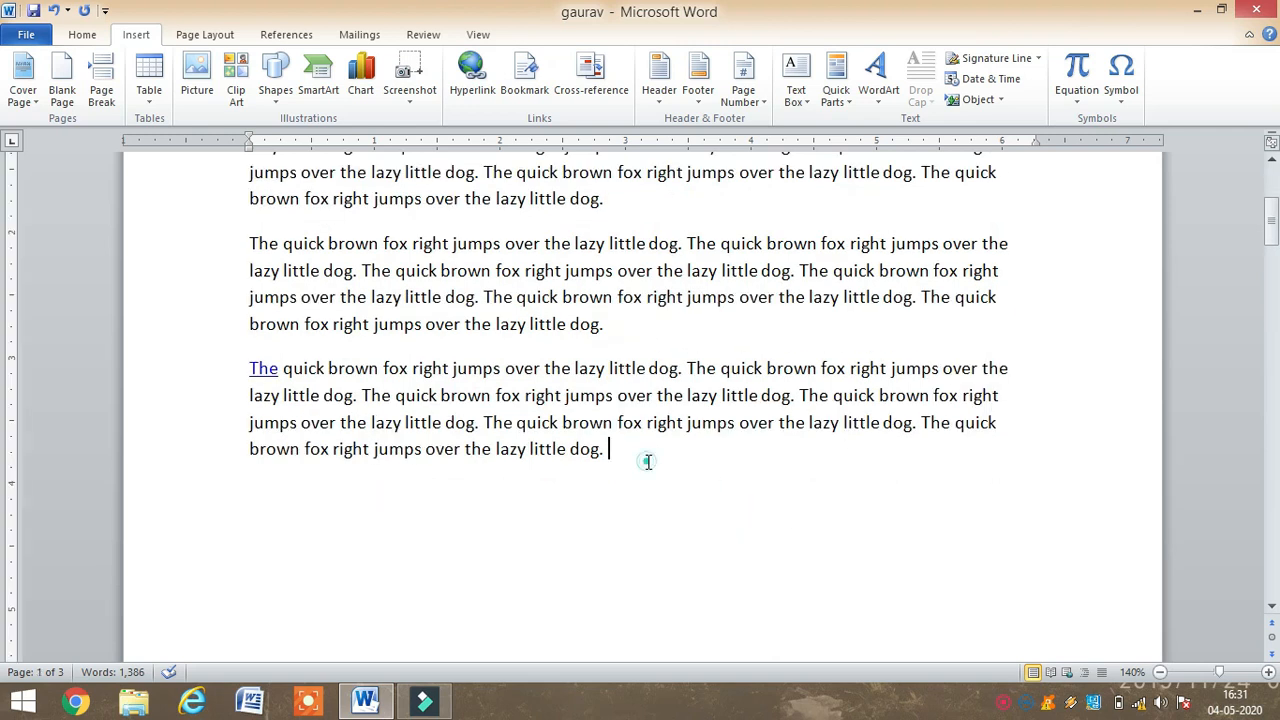
click(658, 489)
key(BackSpace)
key(ctrl+Return)
scroll(406, 400, up, 5)
Insert a page number at the current position on the empty line below the fourth paragraph, using the Accent Bar 2 style
click(251, 492)
click(743, 85)
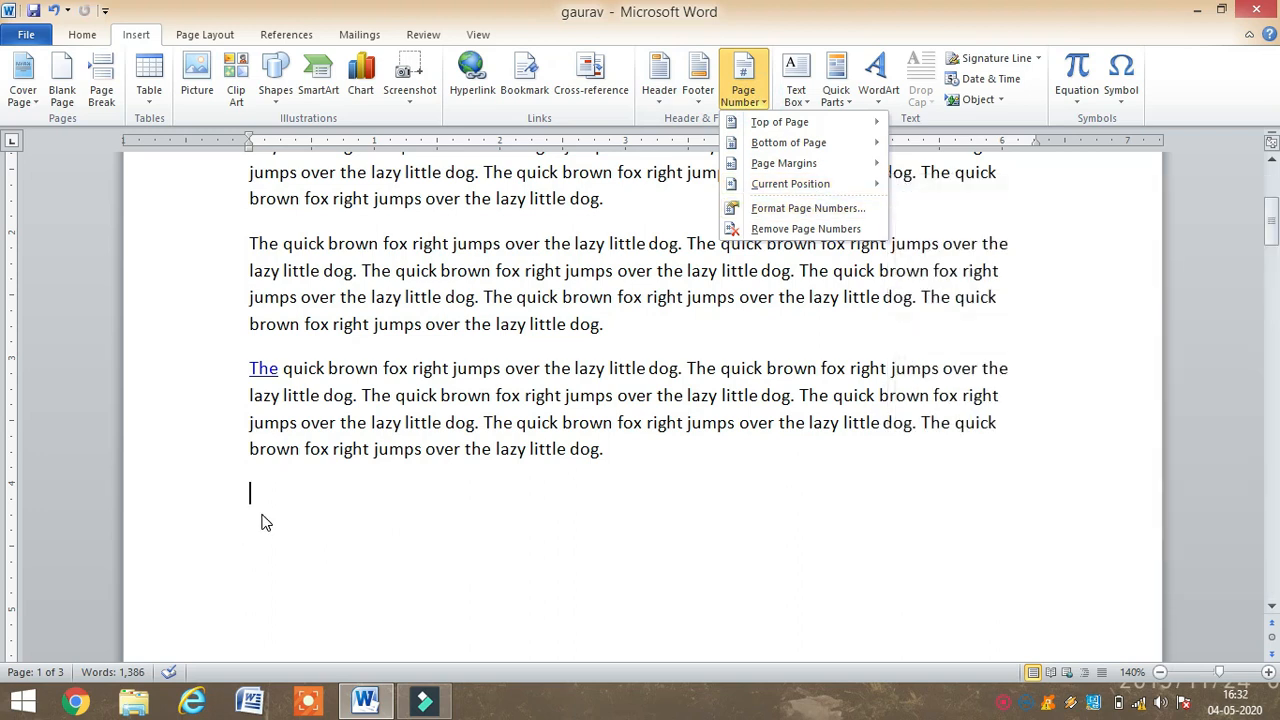
mouse_move(808, 183)
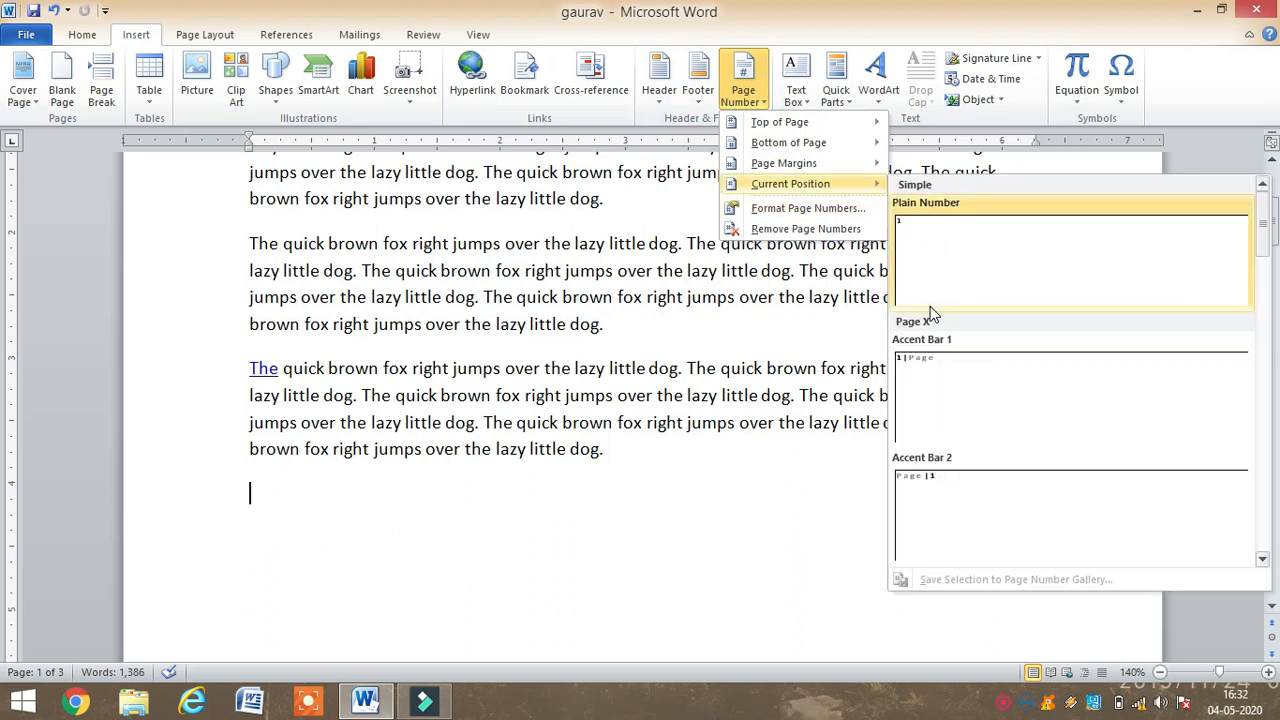
click(938, 496)
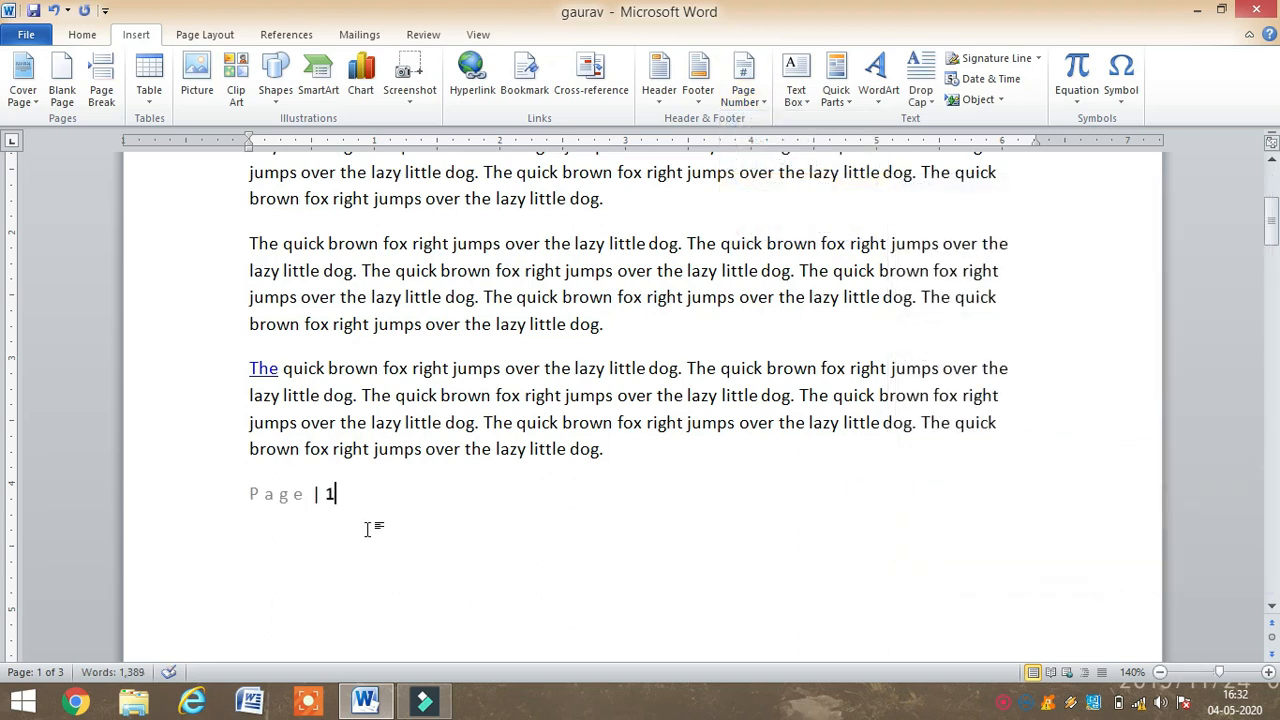
Try to remove the page number below the fourth paragraph with the Remove Page Numbers command
click(743, 78)
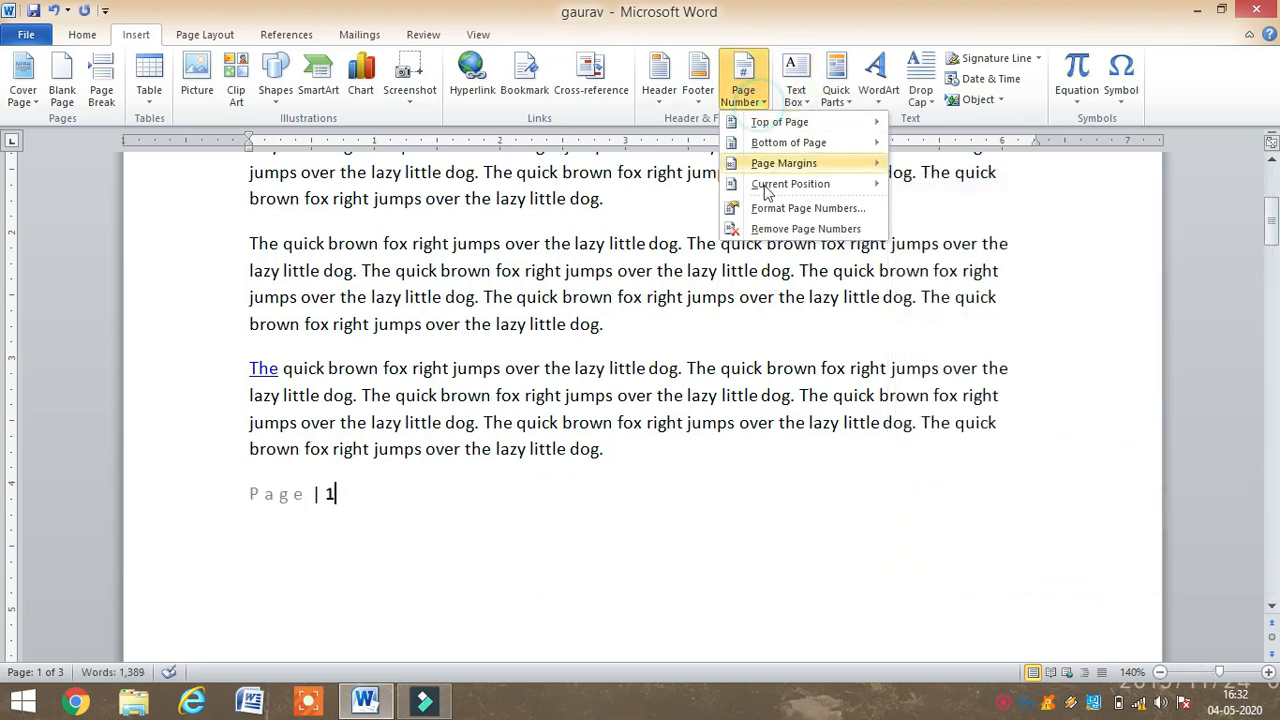
click(767, 236)
click(642, 543)
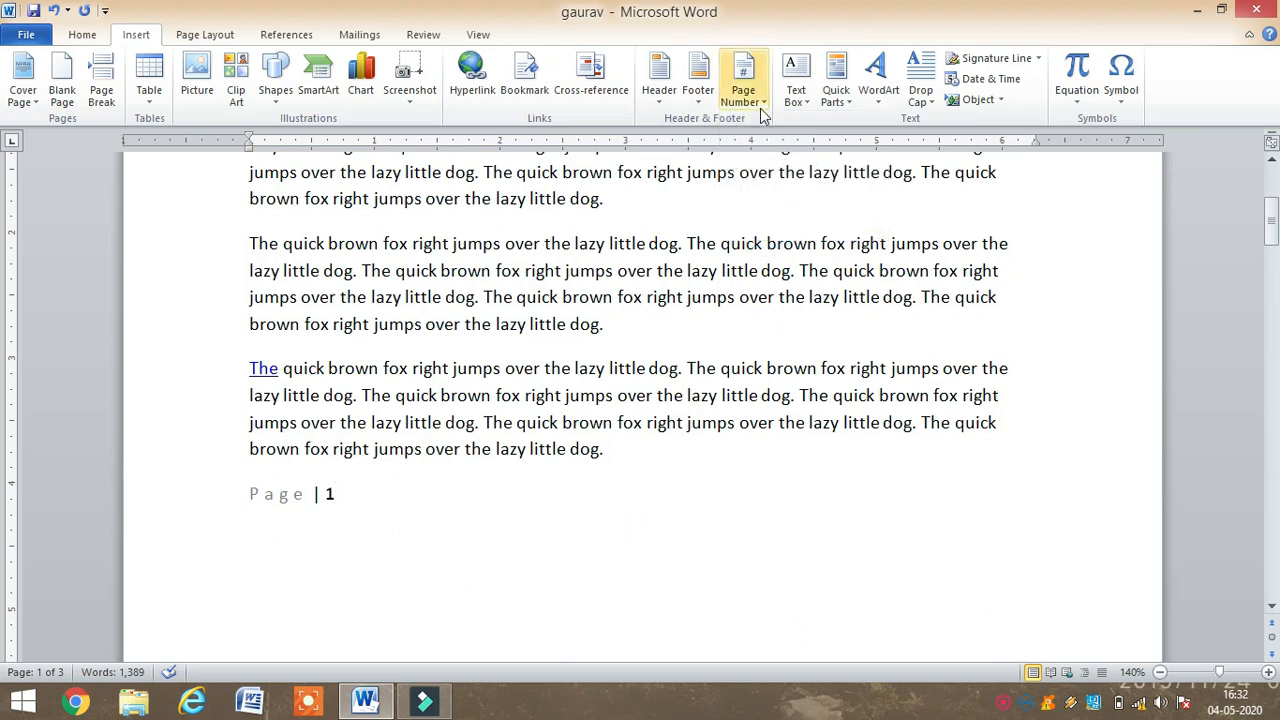
click(745, 82)
click(806, 229)
click(198, 490)
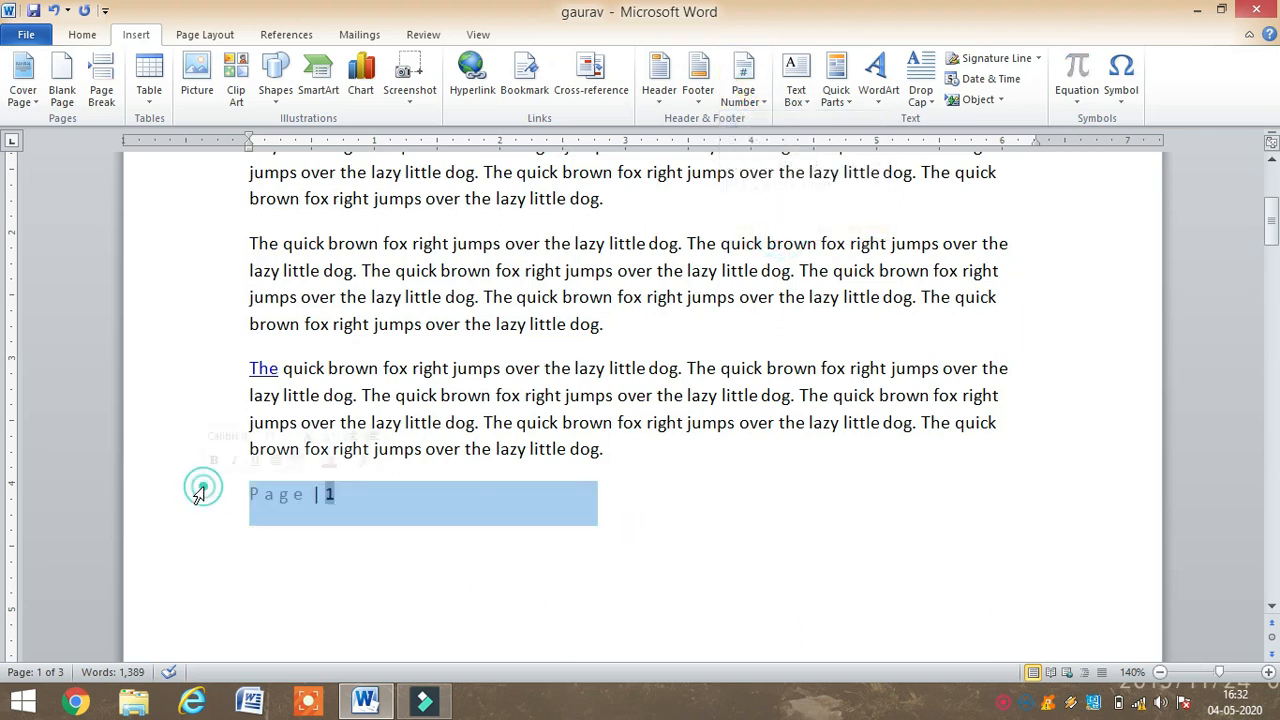
click(743, 80)
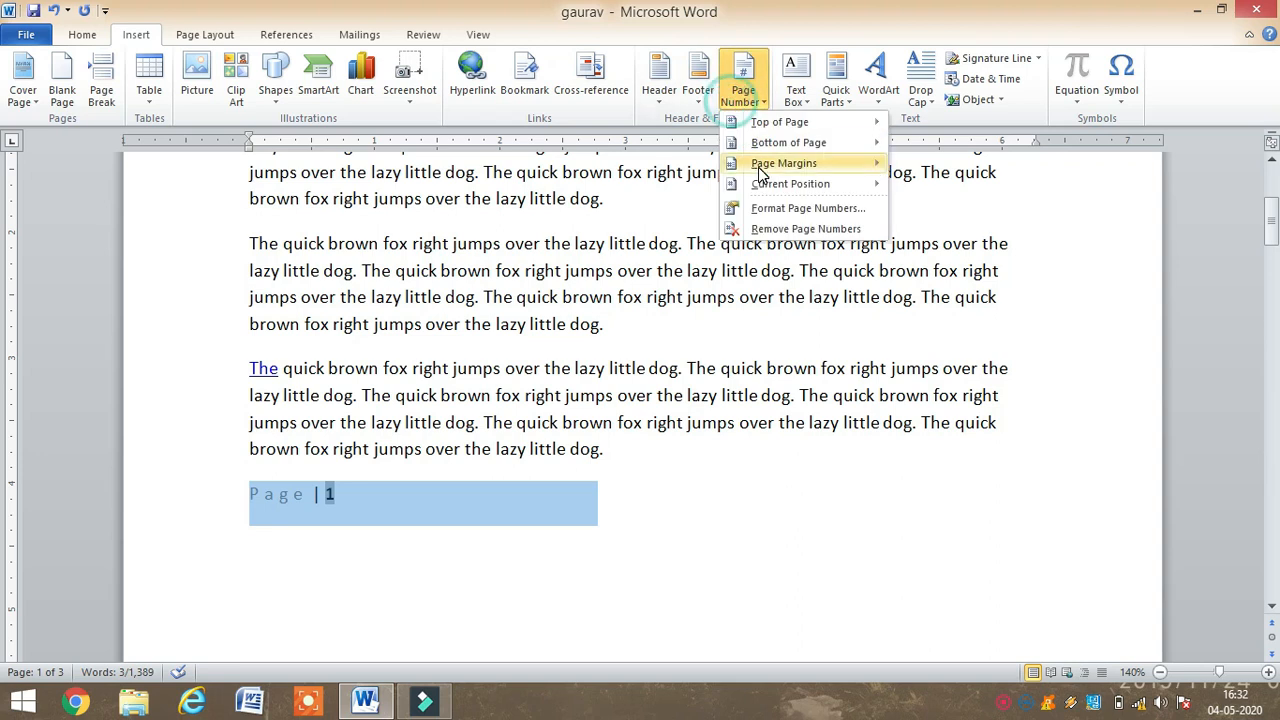
click(393, 497)
key(ctrl+a)
click(390, 489)
click(315, 490)
Select the page number line below the fourth paragraph, delete it, and check the pages
drag(391, 495, 227, 516)
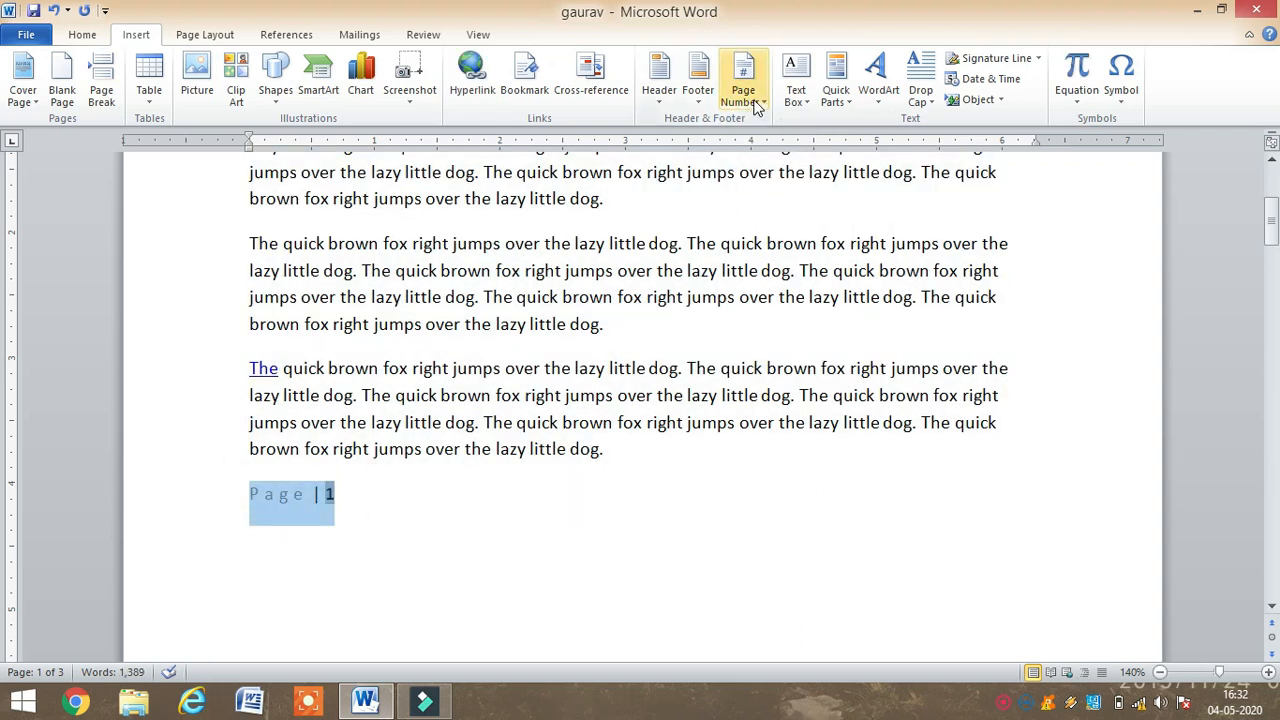
click(743, 80)
click(771, 229)
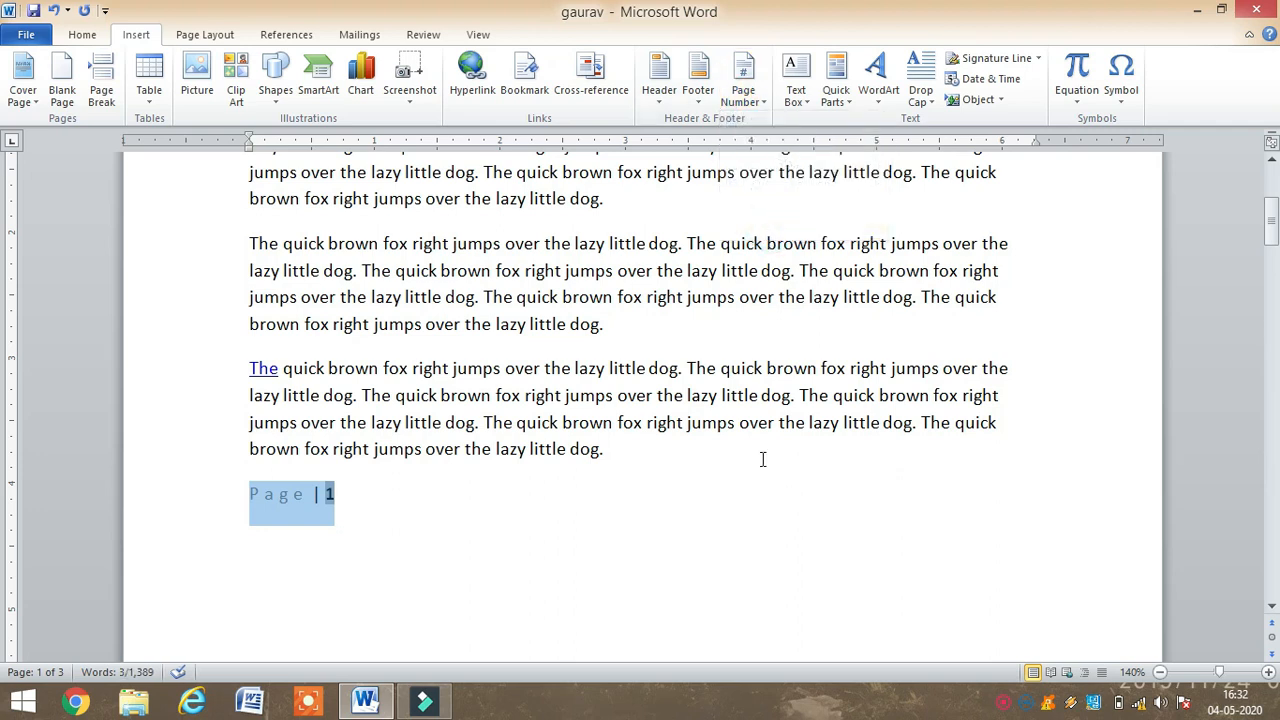
key(Delete)
scroll(751, 479, down, 20)
scroll(763, 477, up, 20)
scroll(762, 478, up, 3)
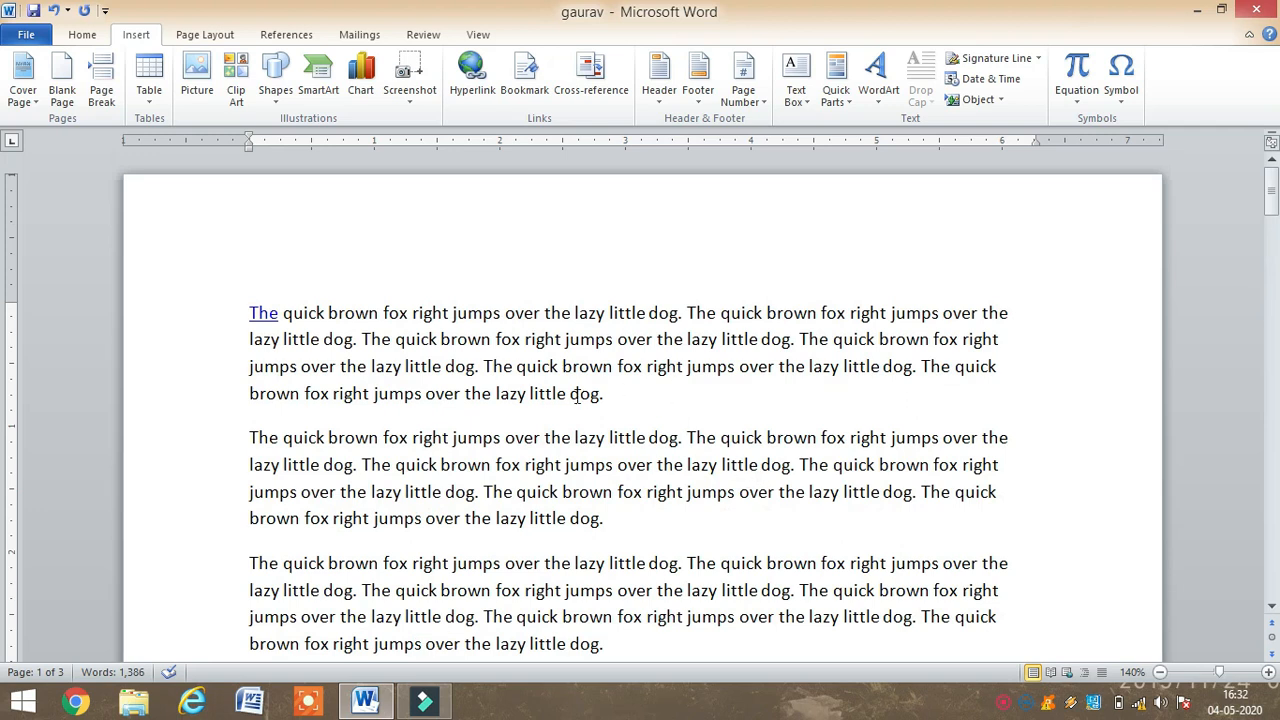
Insert five empty lines above the first paragraph and place the cursor in the new blank area
click(246, 297)
key(Return)
key(Return)
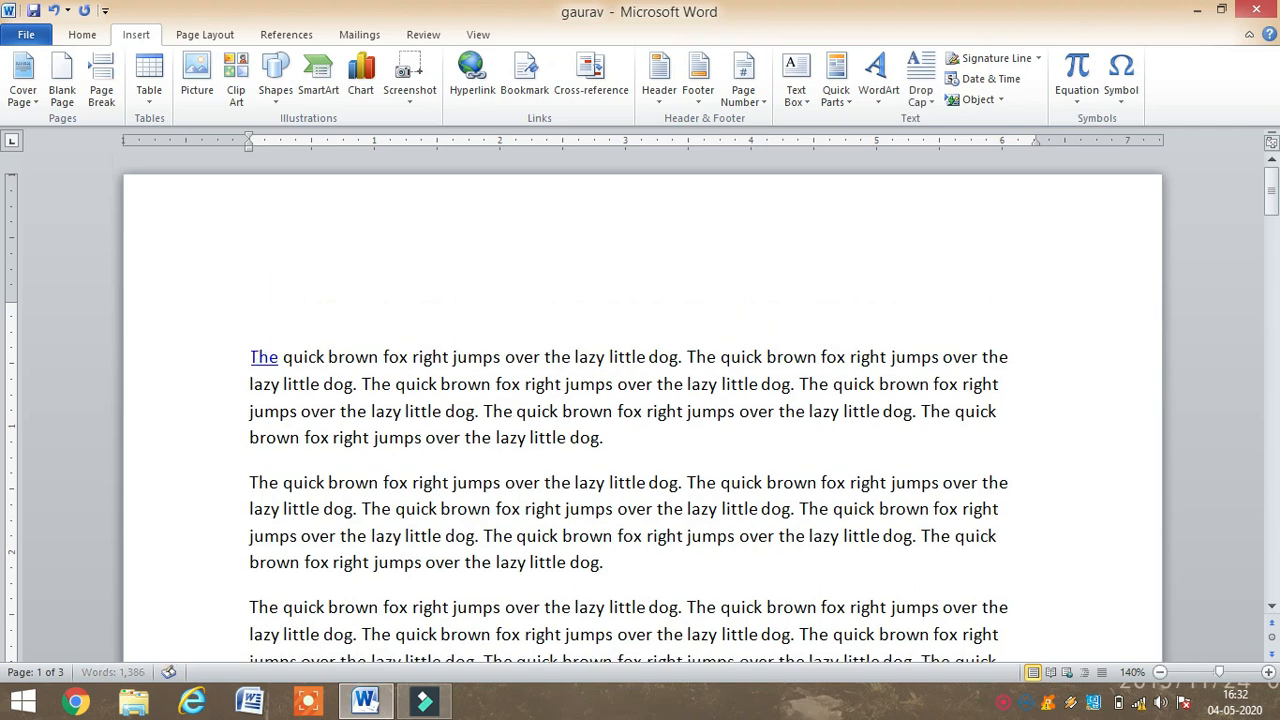
key(Return)
key(Return)
key(Return)
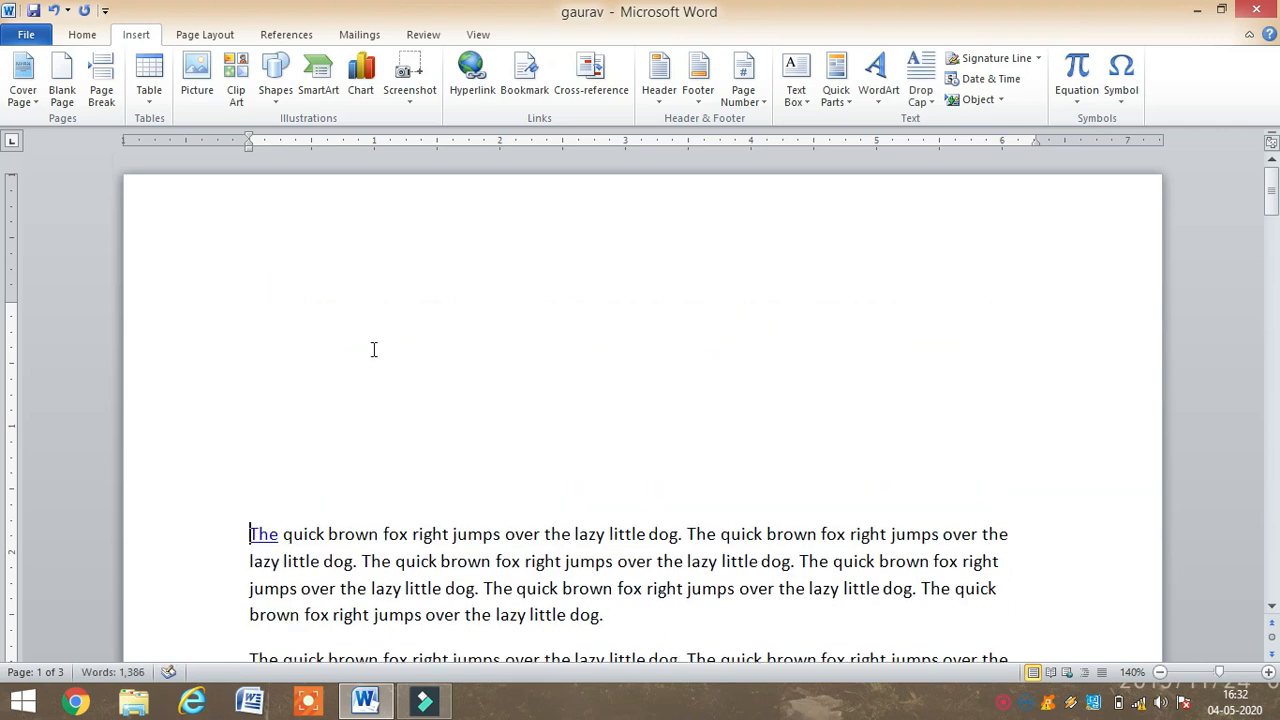
click(283, 330)
Select the entire first paragraph of text below the blank lines
scroll(423, 606, down, 3)
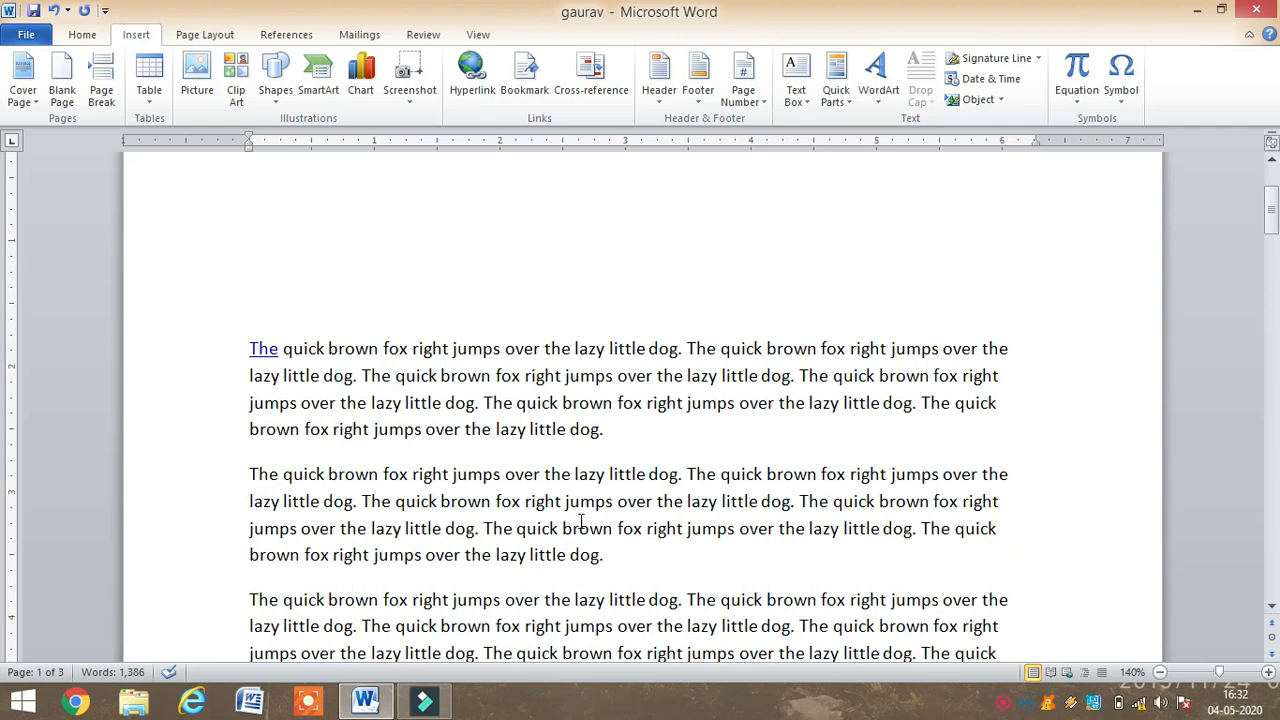
drag(645, 430, 140, 357)
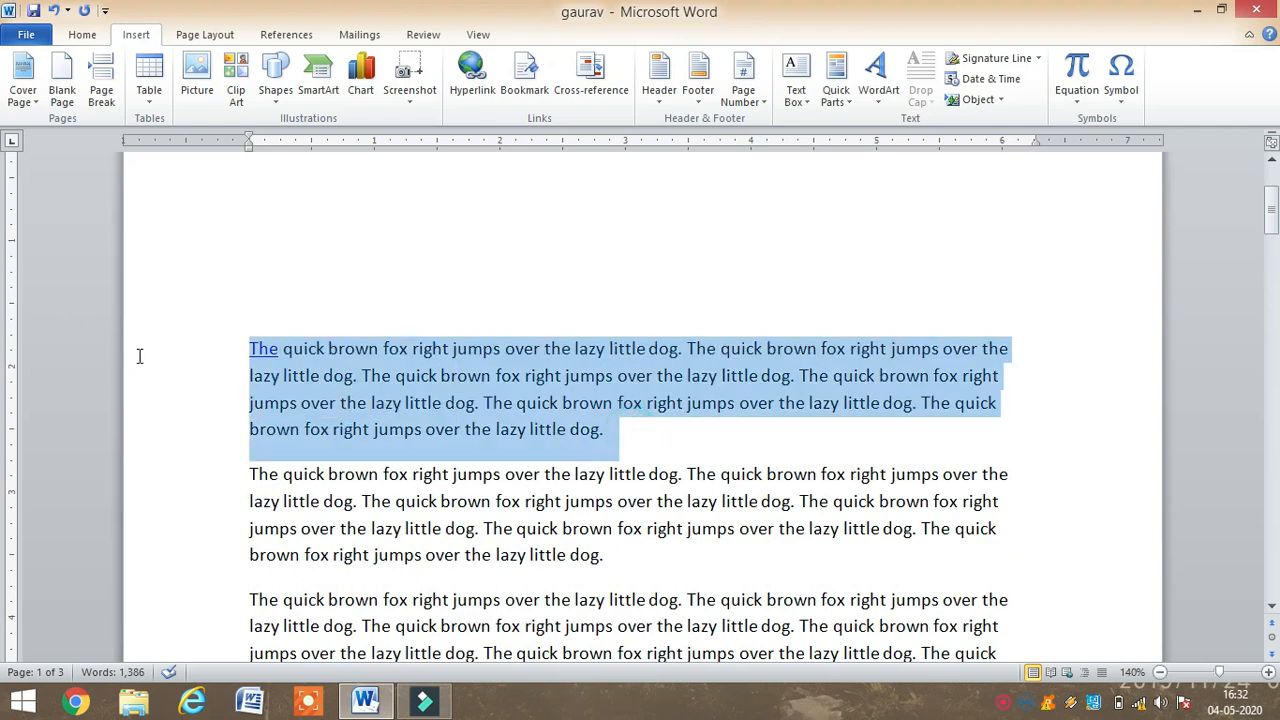
drag(565, 387, 950, 400)
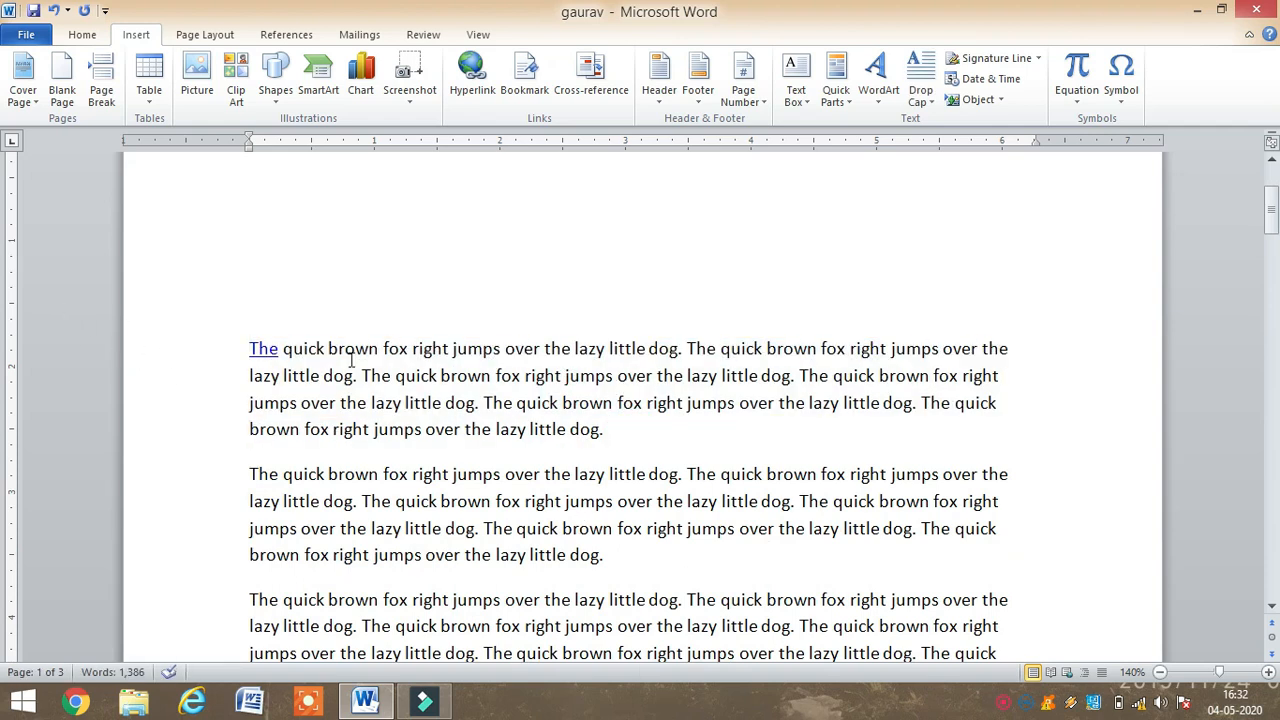
drag(242, 345, 618, 432)
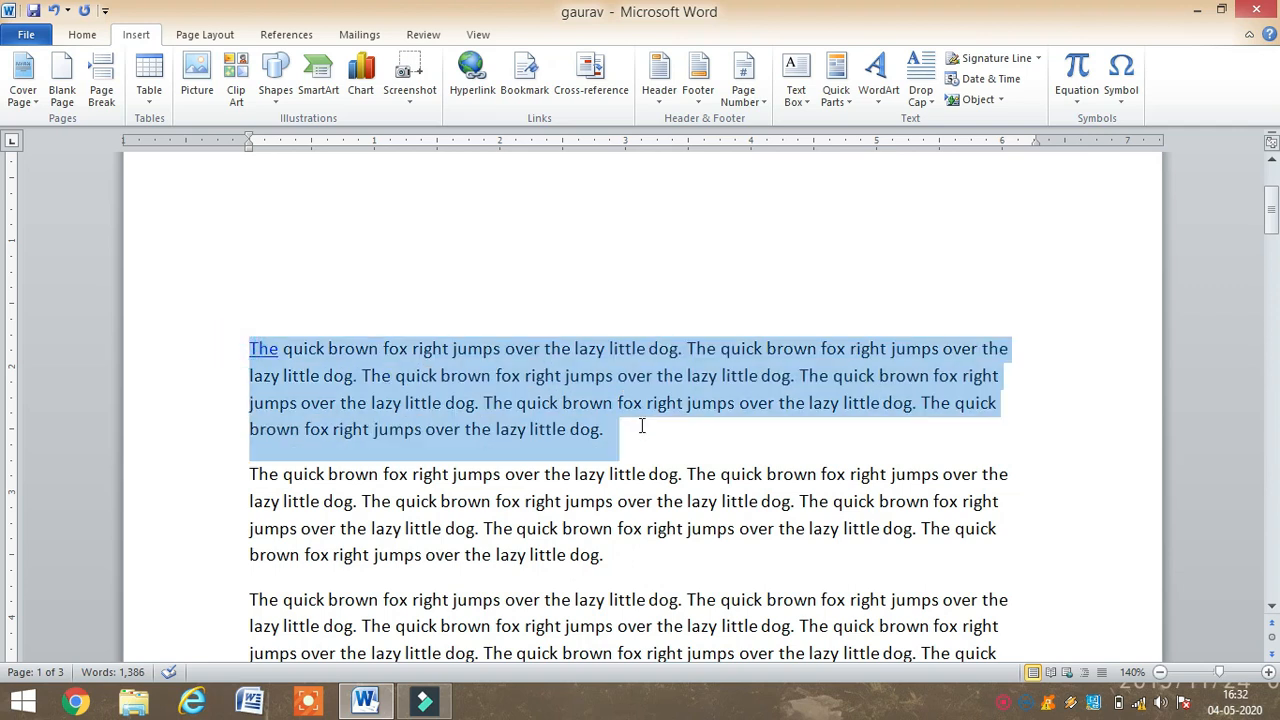
scroll(400, 270, up, 3)
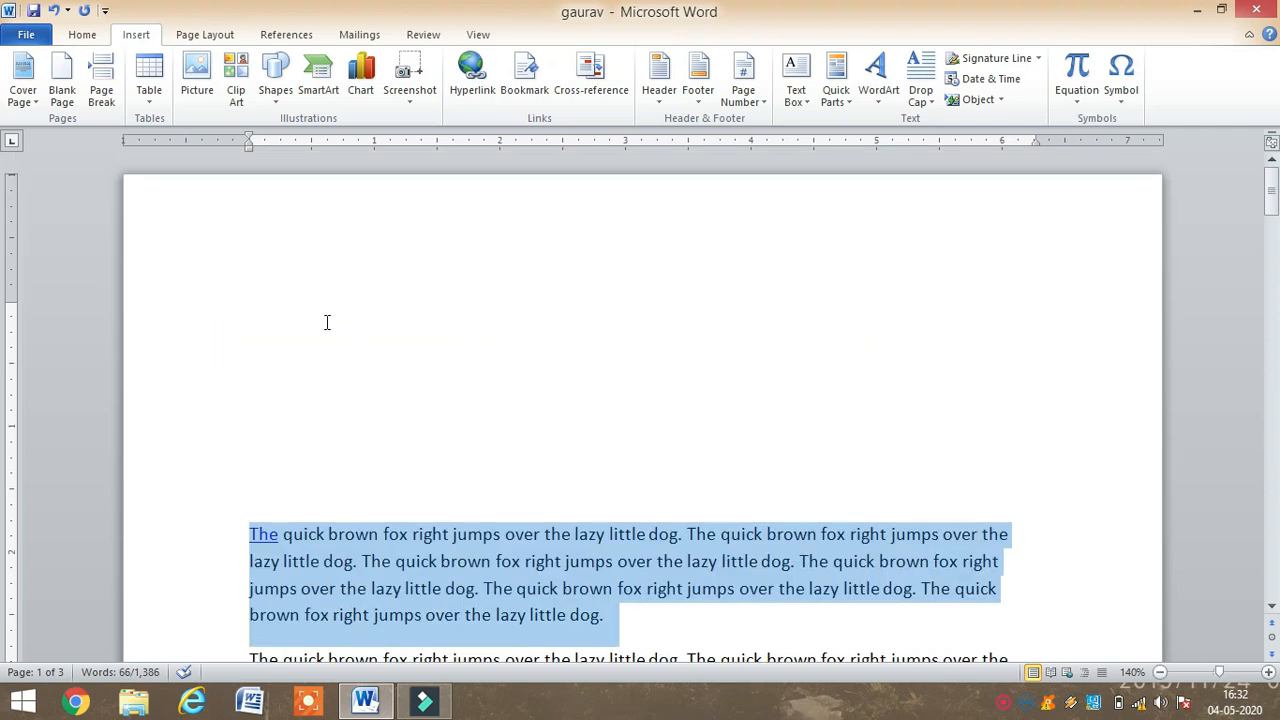
Insert a Simple Text Box at the first blank line above the first paragraph
click(284, 305)
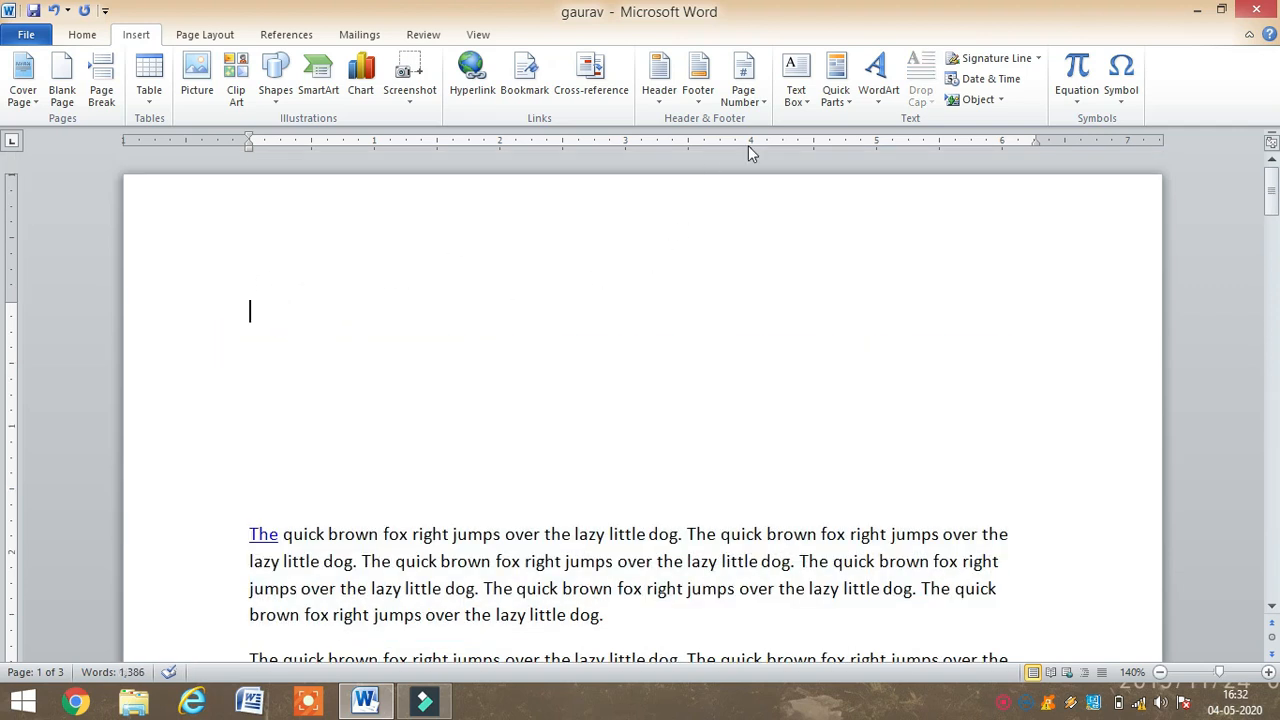
click(797, 97)
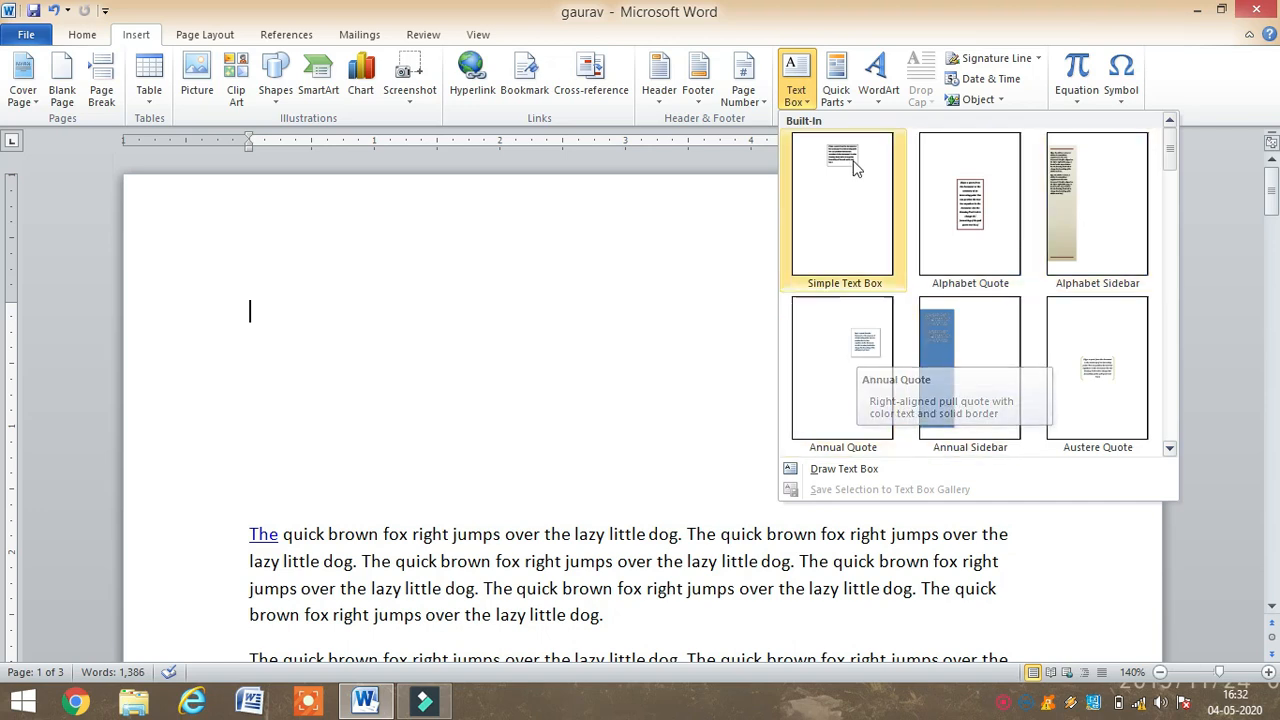
click(795, 75)
click(795, 75)
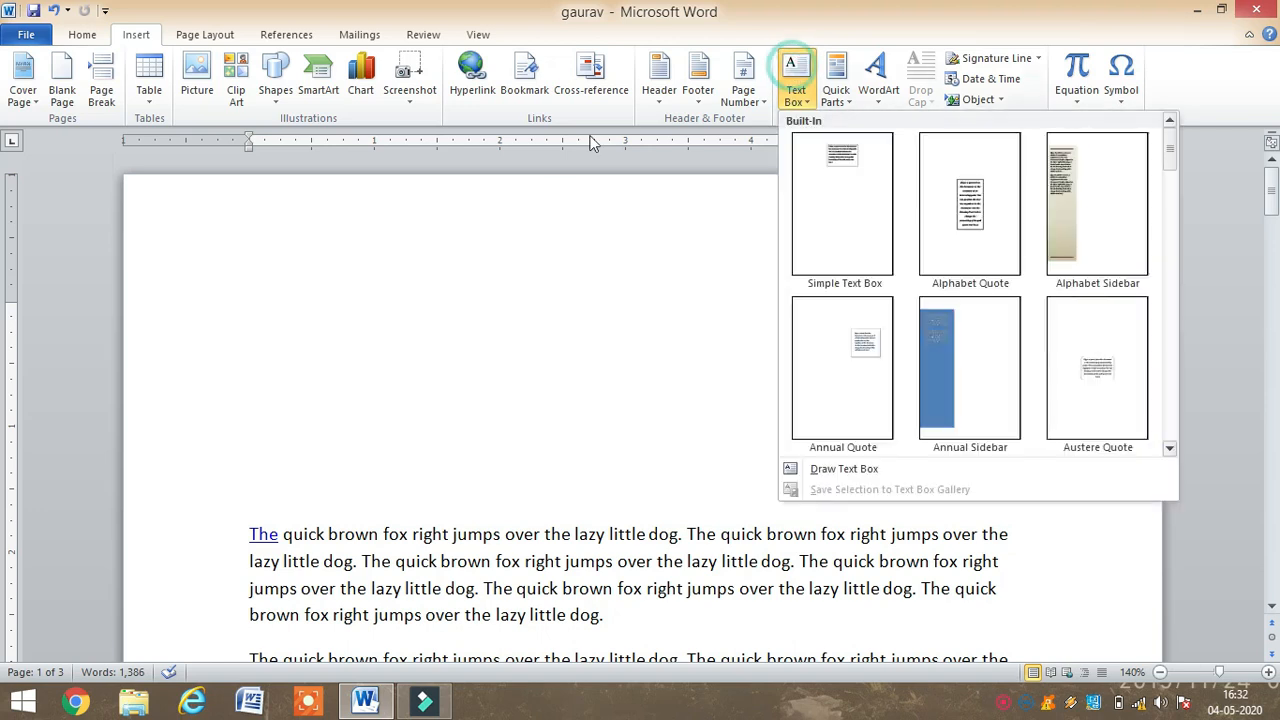
click(797, 80)
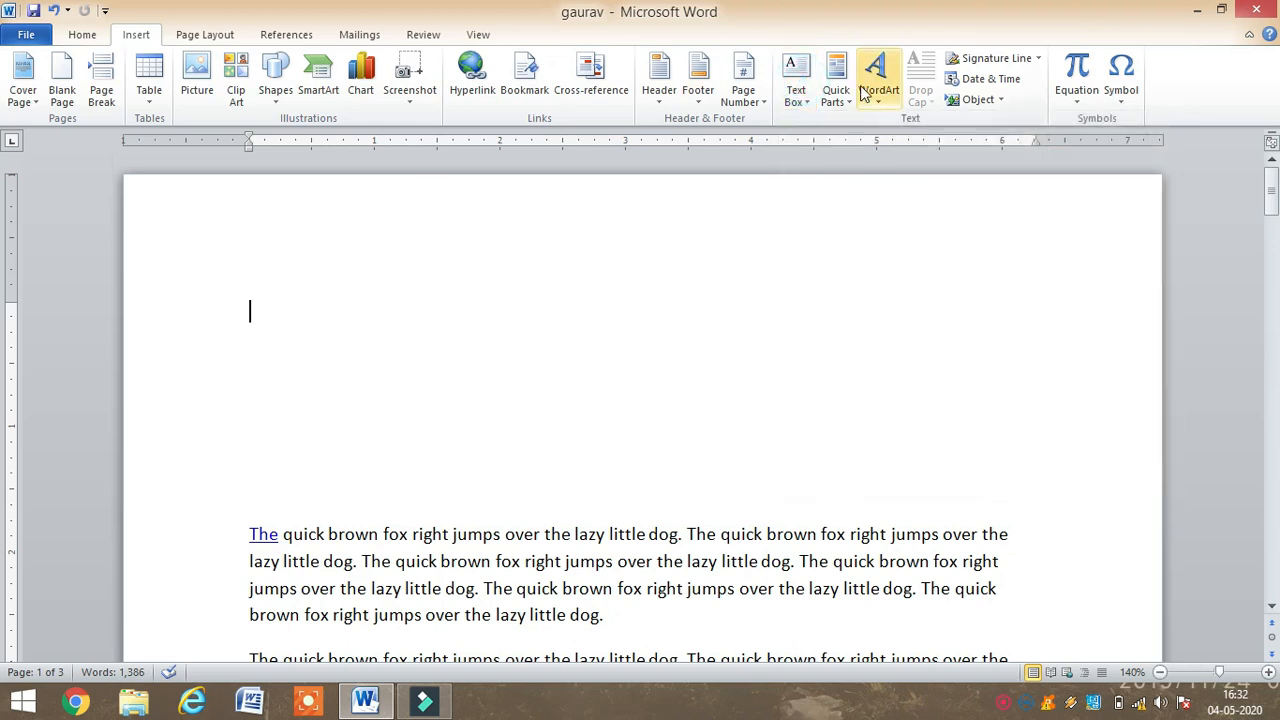
click(796, 76)
click(830, 163)
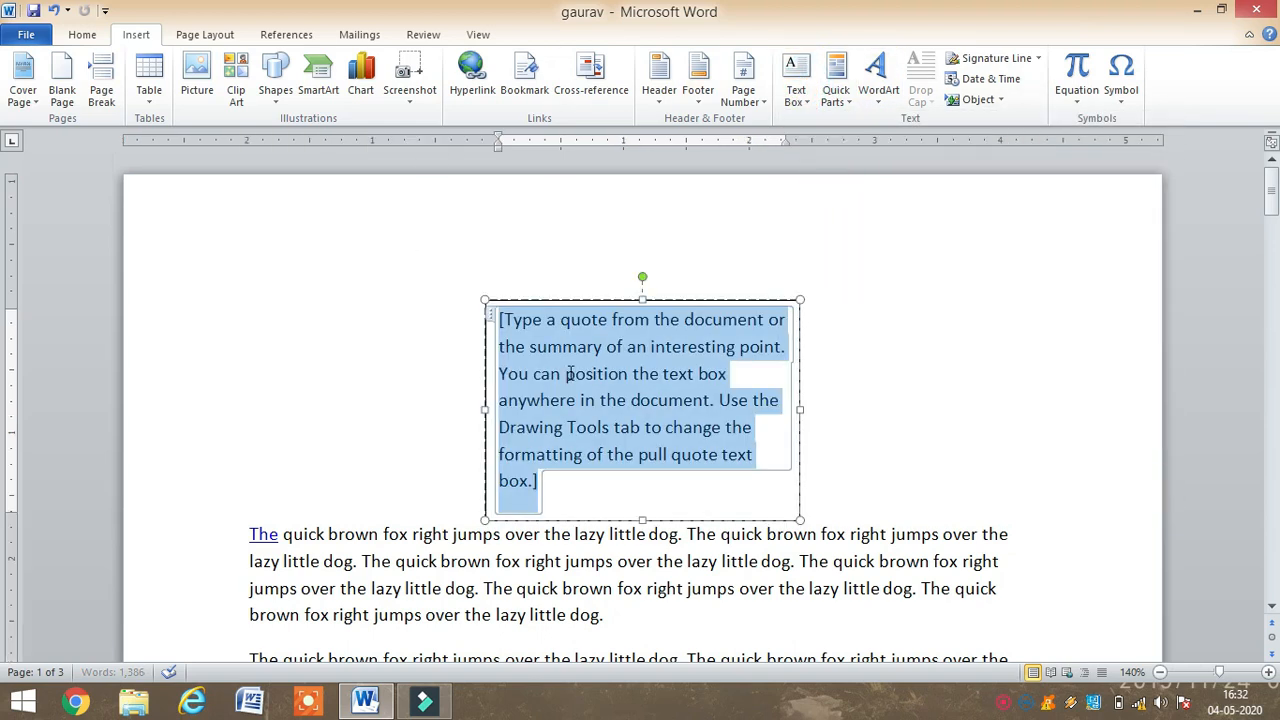
Move the text box closer to the left margin and replace its placeholder with the text generated by =rand()
click(575, 298)
drag(386, 296, 383, 290)
click(430, 418)
triple_click(432, 414)
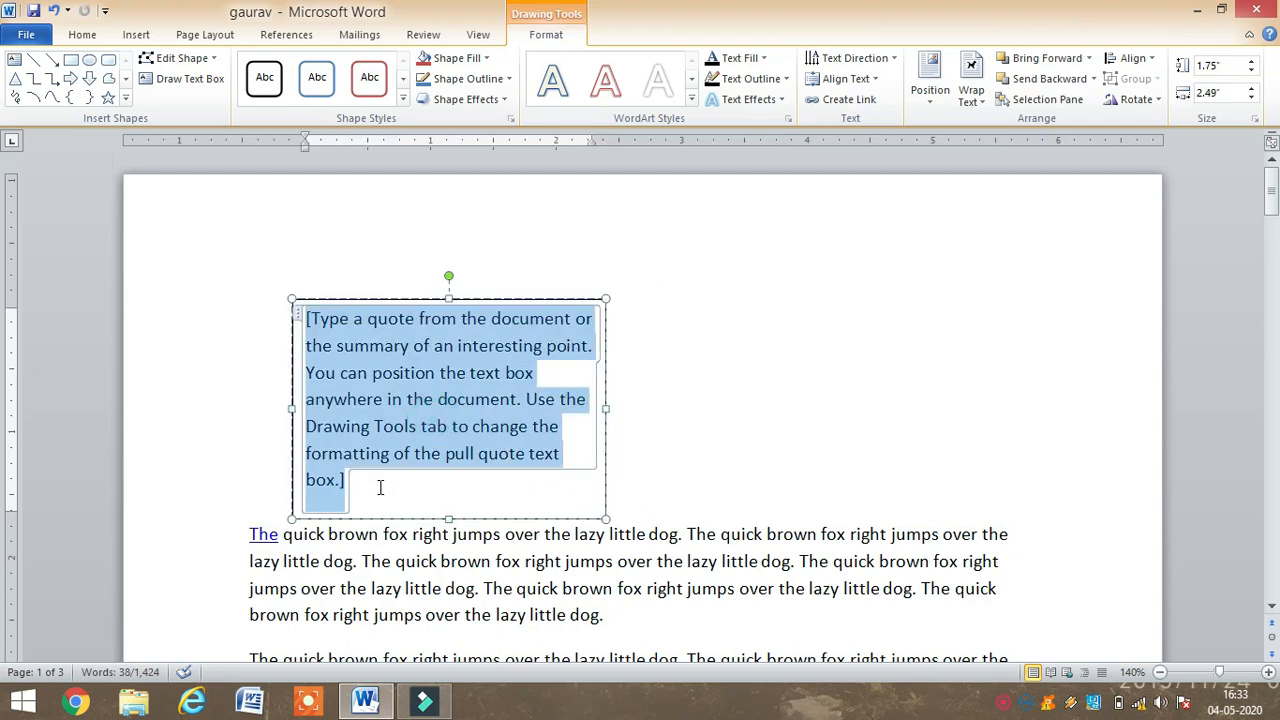
text(=rand())
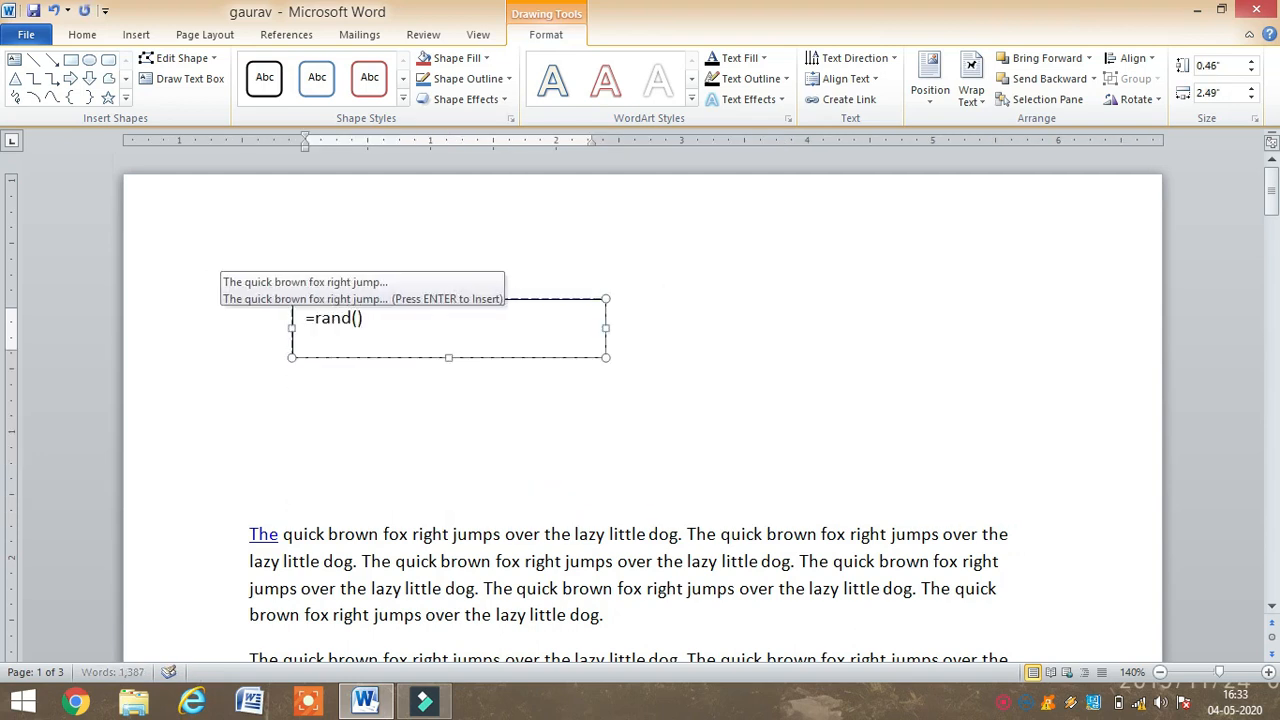
key(Return)
scroll(452, 515, up, 5)
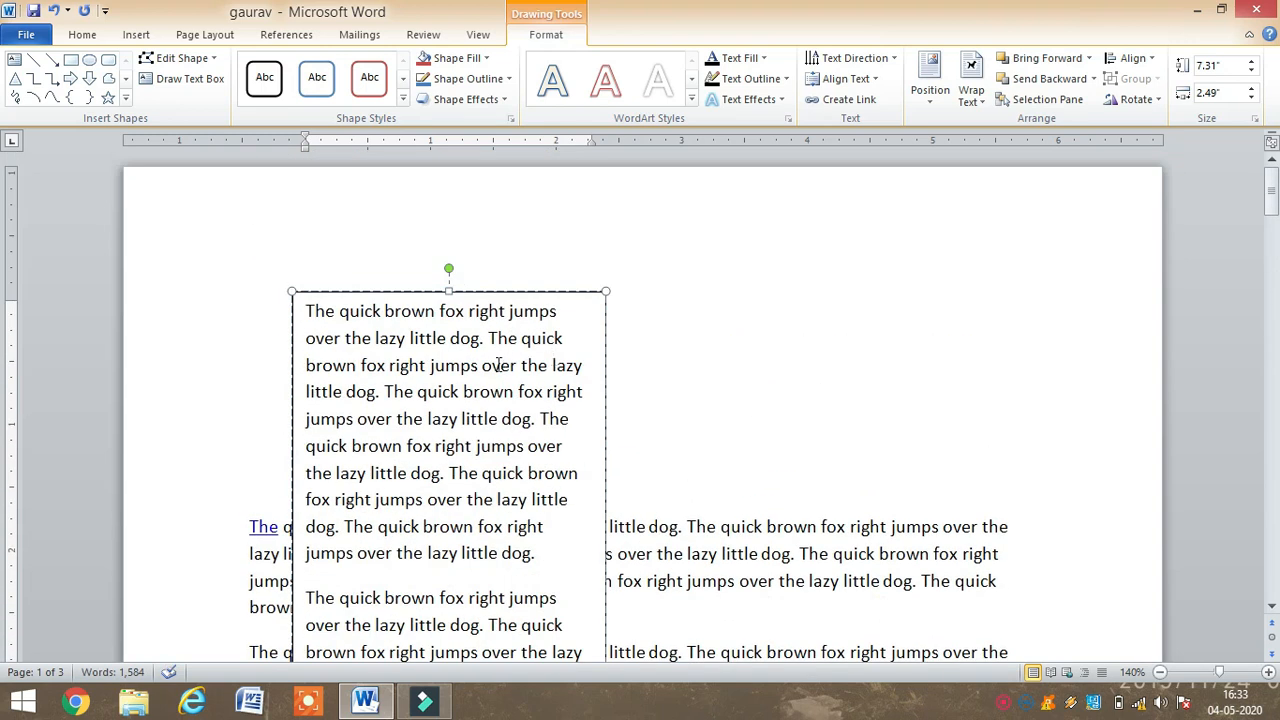
click(899, 62)
click(425, 418)
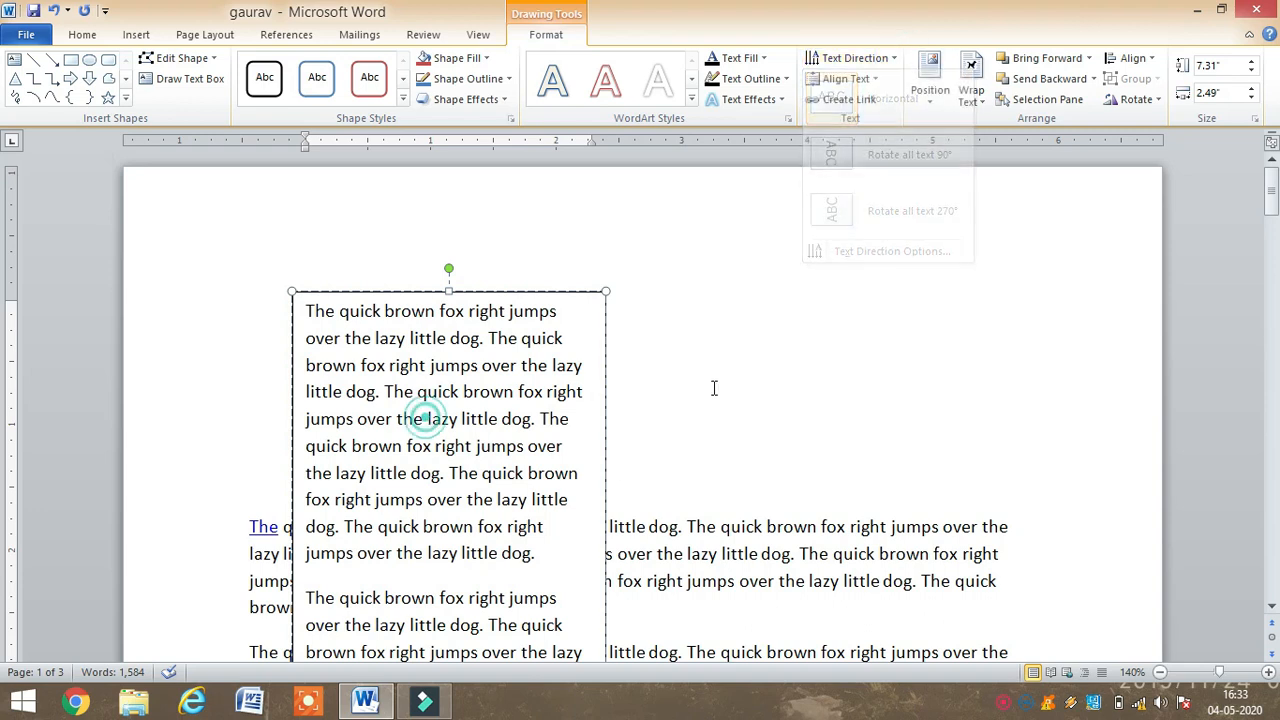
click(714, 388)
click(136, 34)
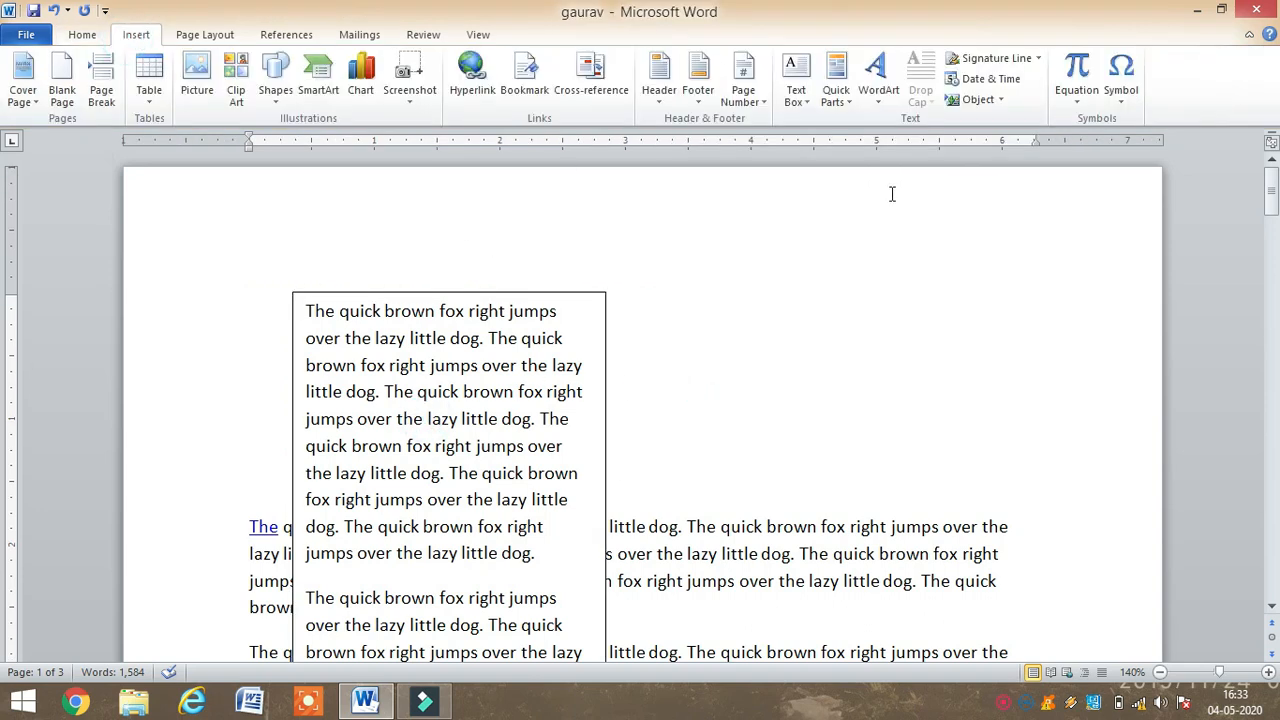
Move the text box up to the left margin and change its text direction to 90°, 270° and back to Horizontal
click(500, 365)
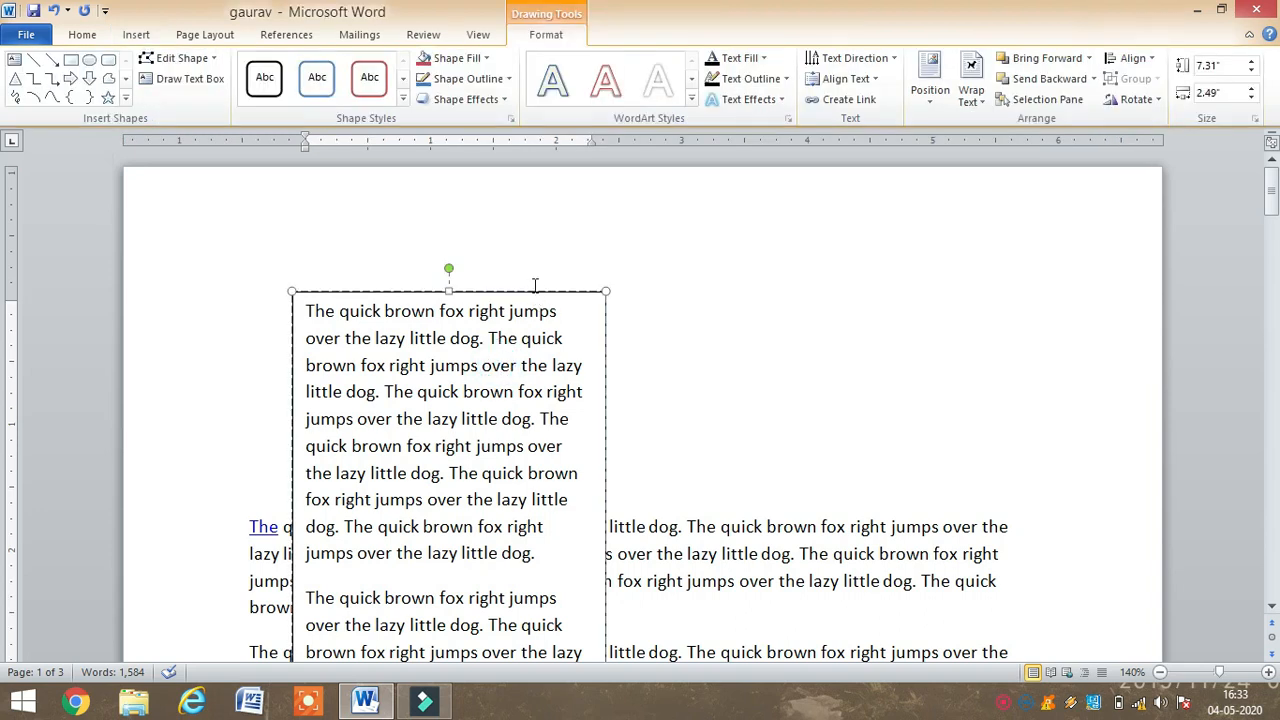
drag(528, 293, 485, 243)
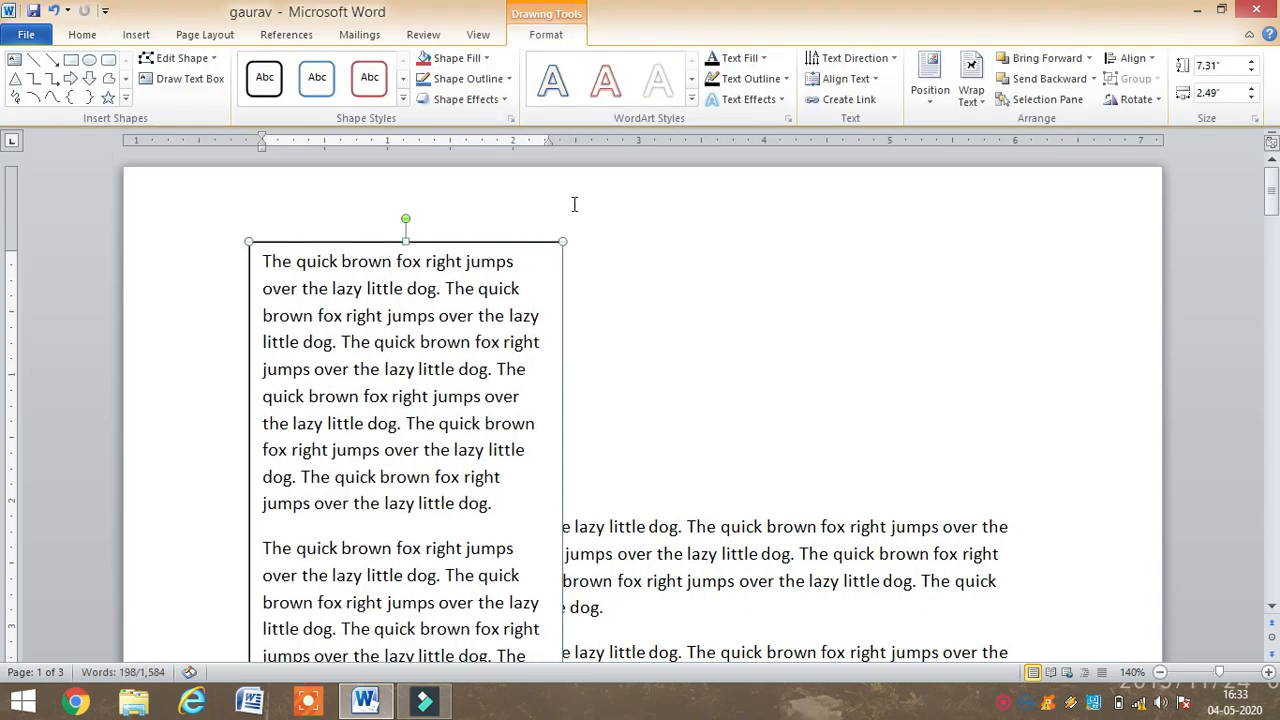
click(893, 57)
click(855, 153)
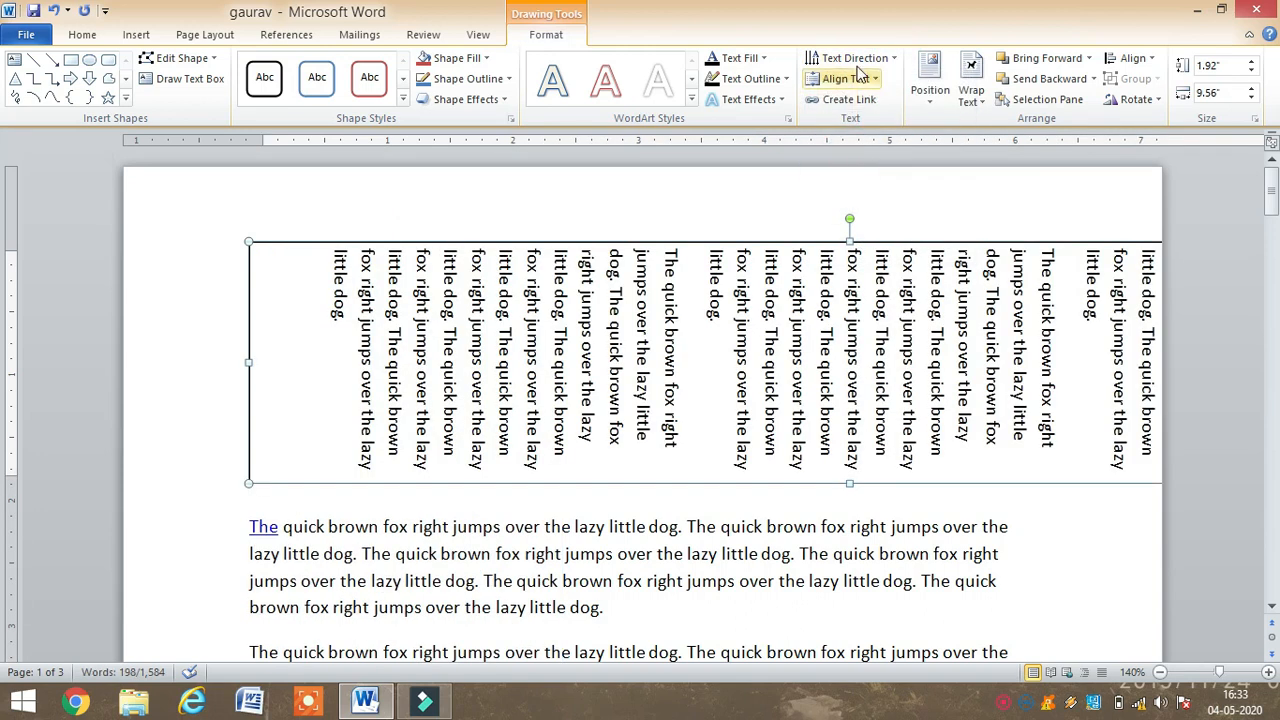
click(891, 58)
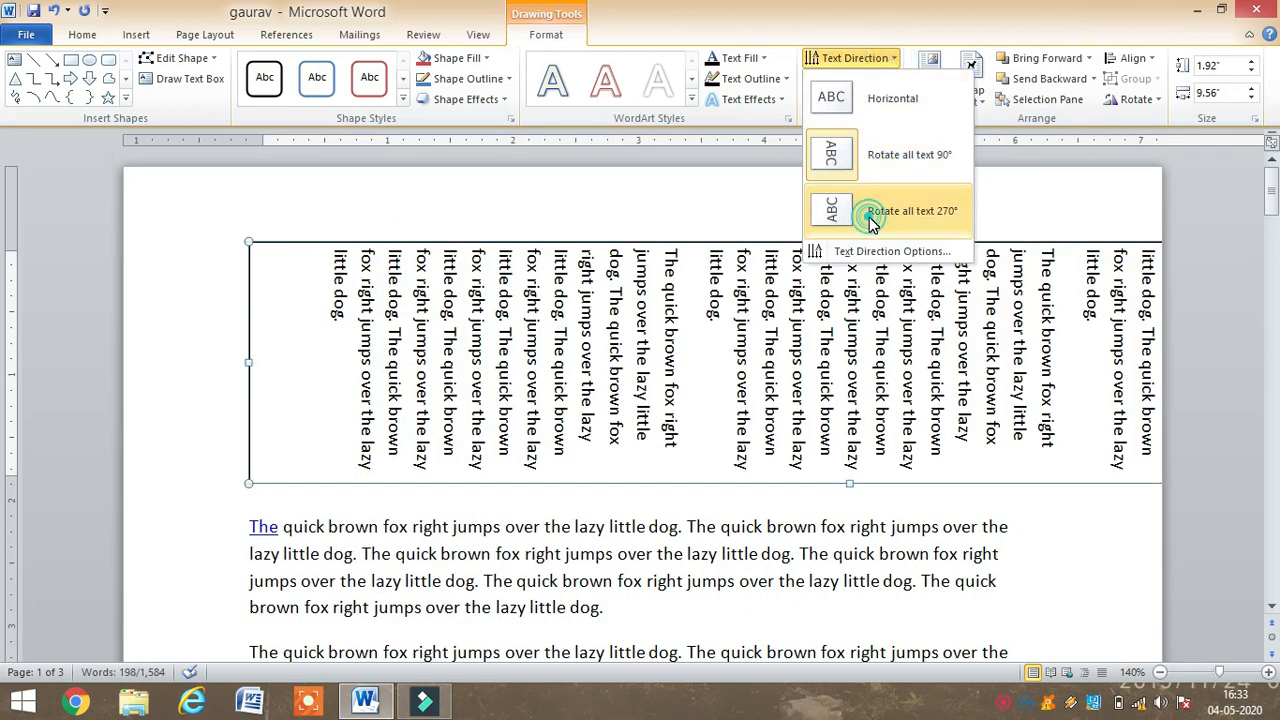
click(870, 214)
click(890, 58)
click(873, 102)
Widen the text box to about 6.26 inches across the page, and delete it
drag(563, 238, 1036, 289)
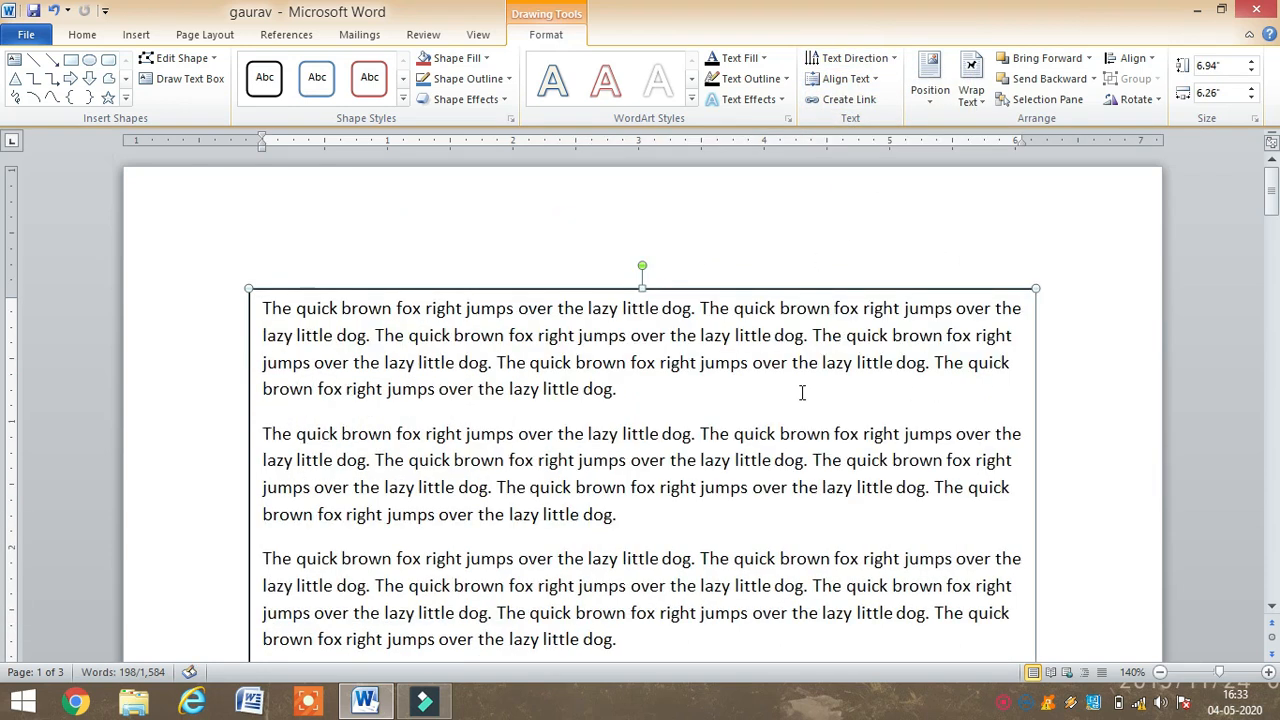
drag(780, 291, 748, 295)
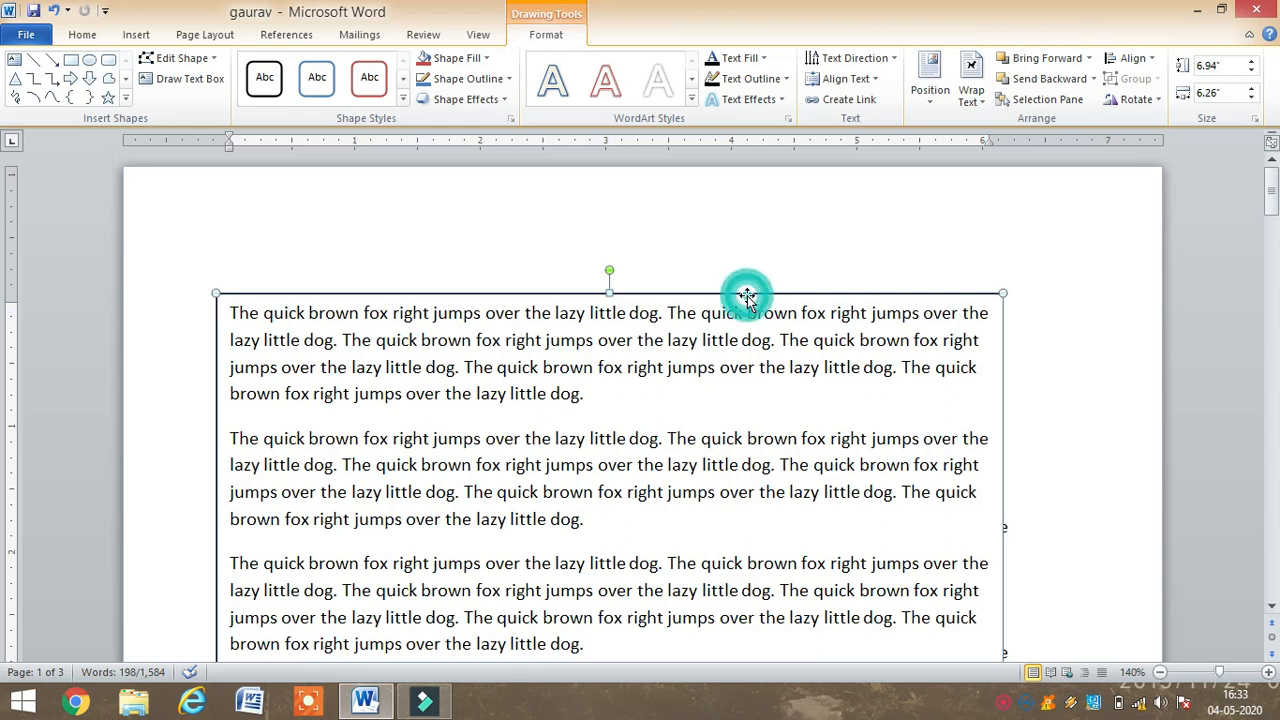
key(Delete)
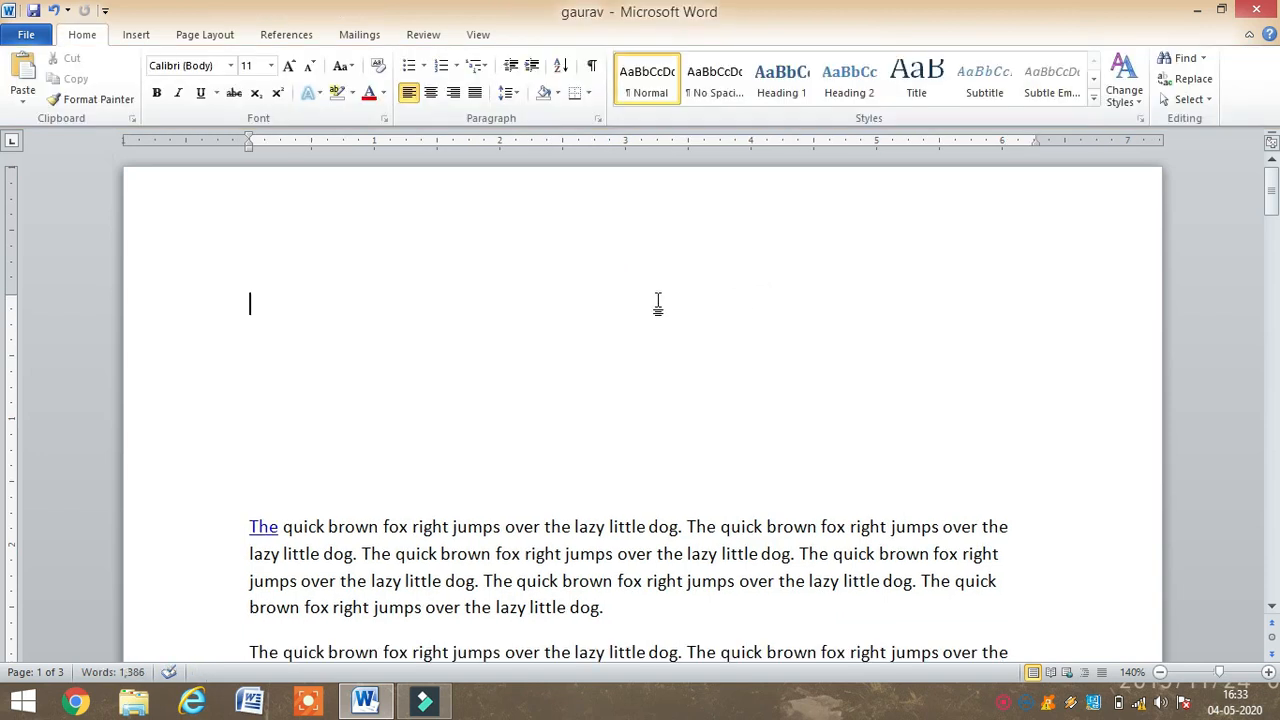
Insert an Alphabet Quote text box from the built-in text box designs
click(137, 36)
click(805, 100)
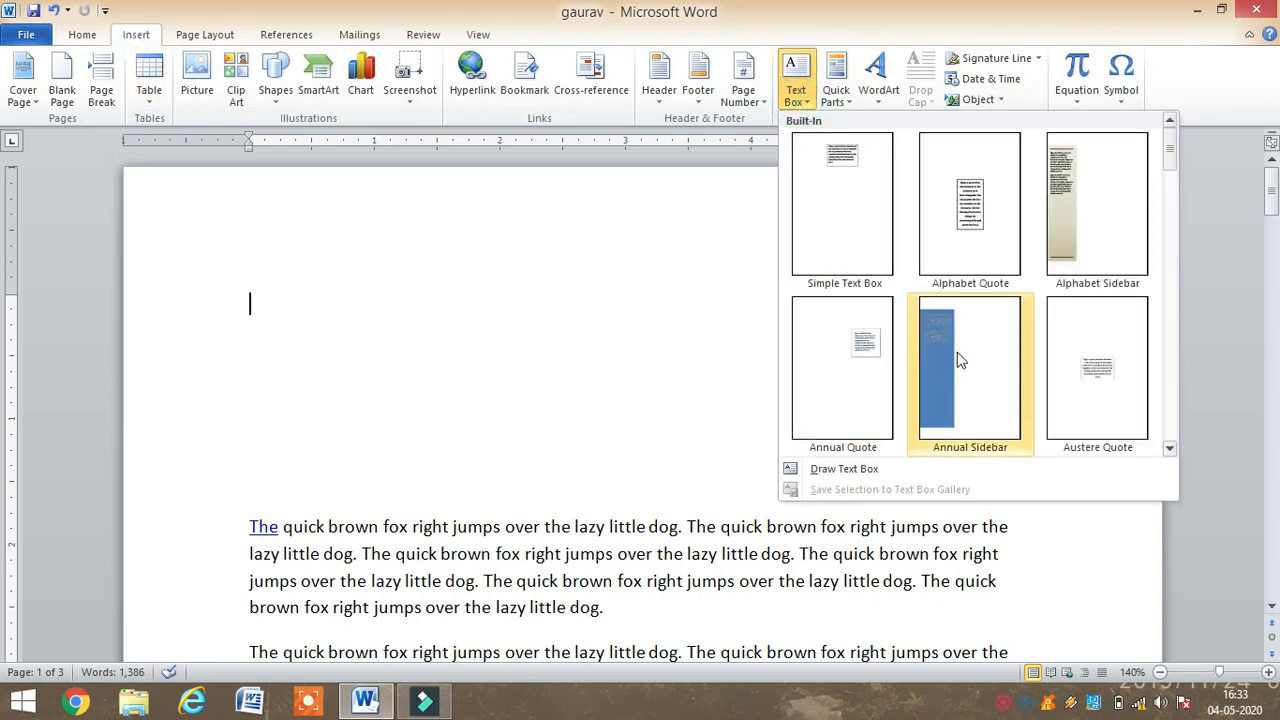
click(968, 225)
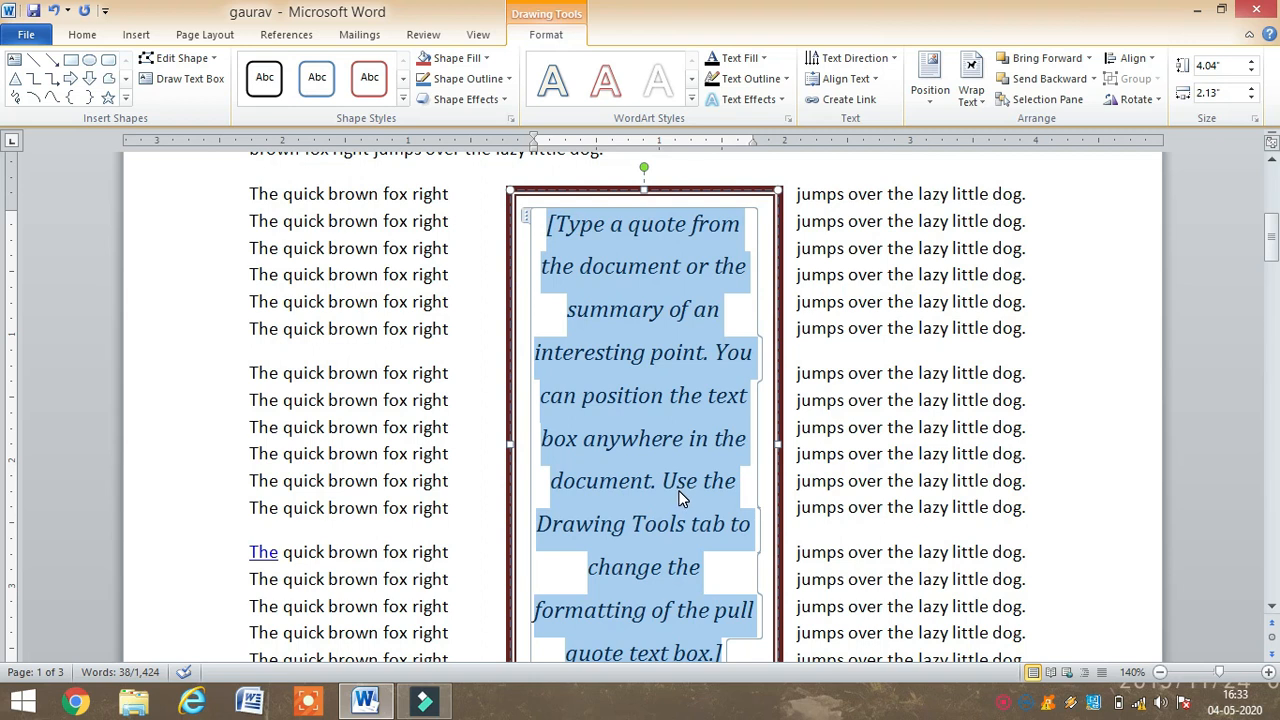
Rotate all text in the quote box 90° and return its text direction to Horizontal
click(890, 58)
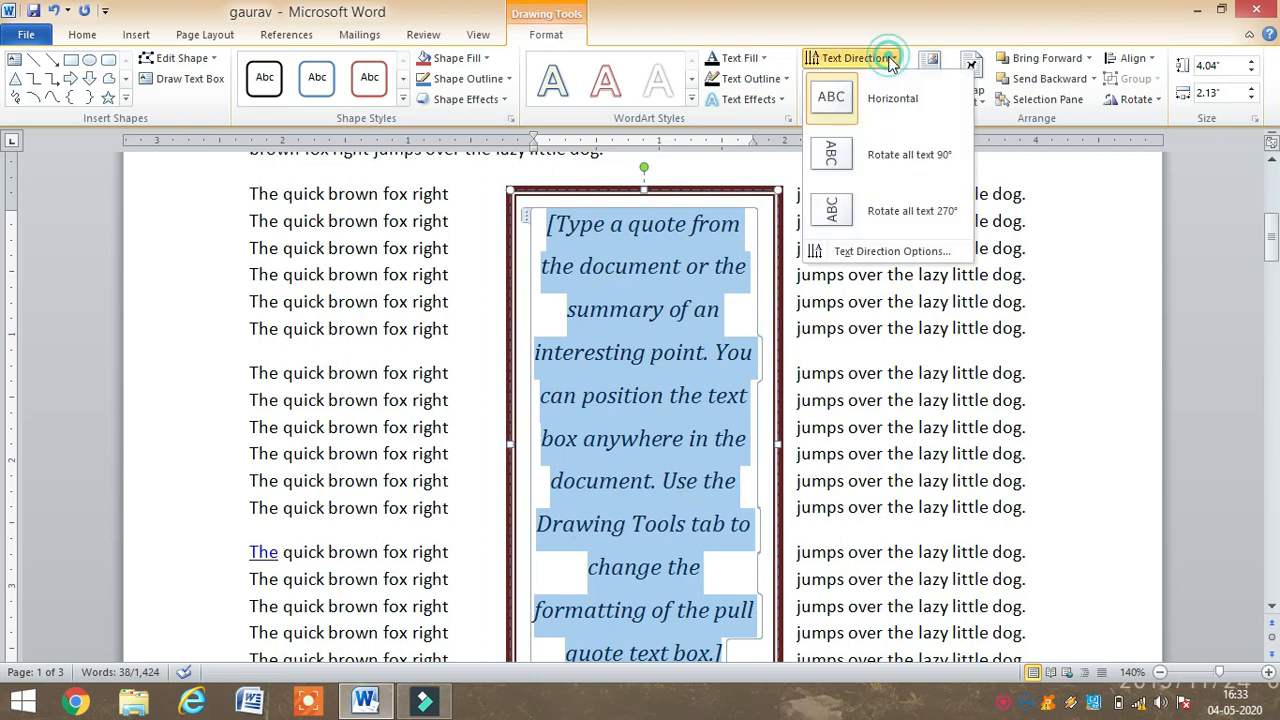
click(893, 165)
click(855, 58)
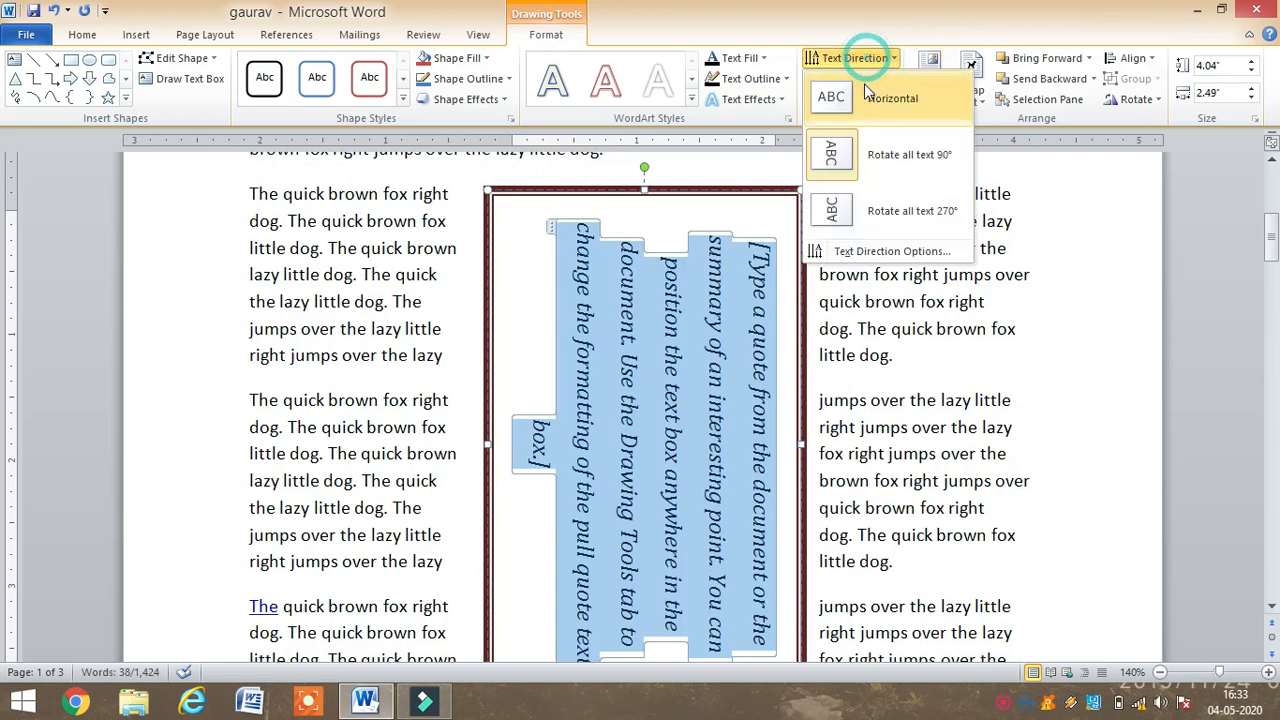
click(864, 84)
Delete the Alphabet Quote text box and return to the start of the document
click(710, 193)
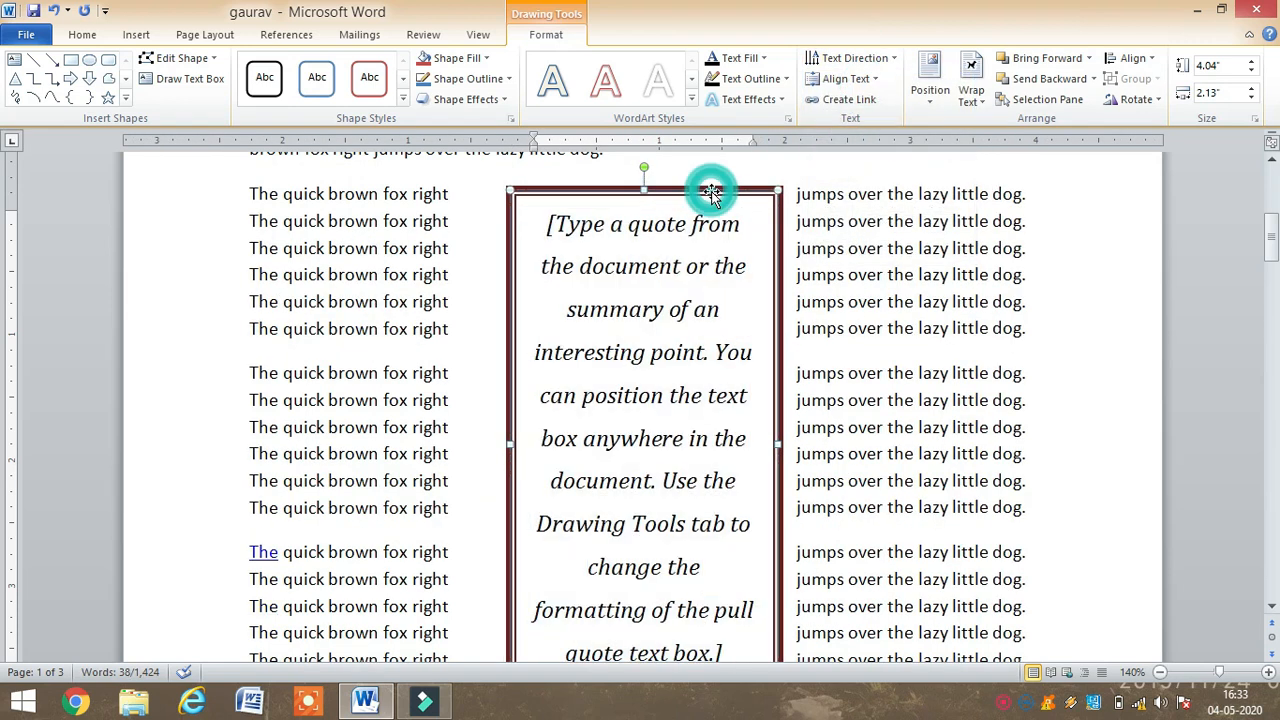
key(Delete)
scroll(670, 491, up, 5)
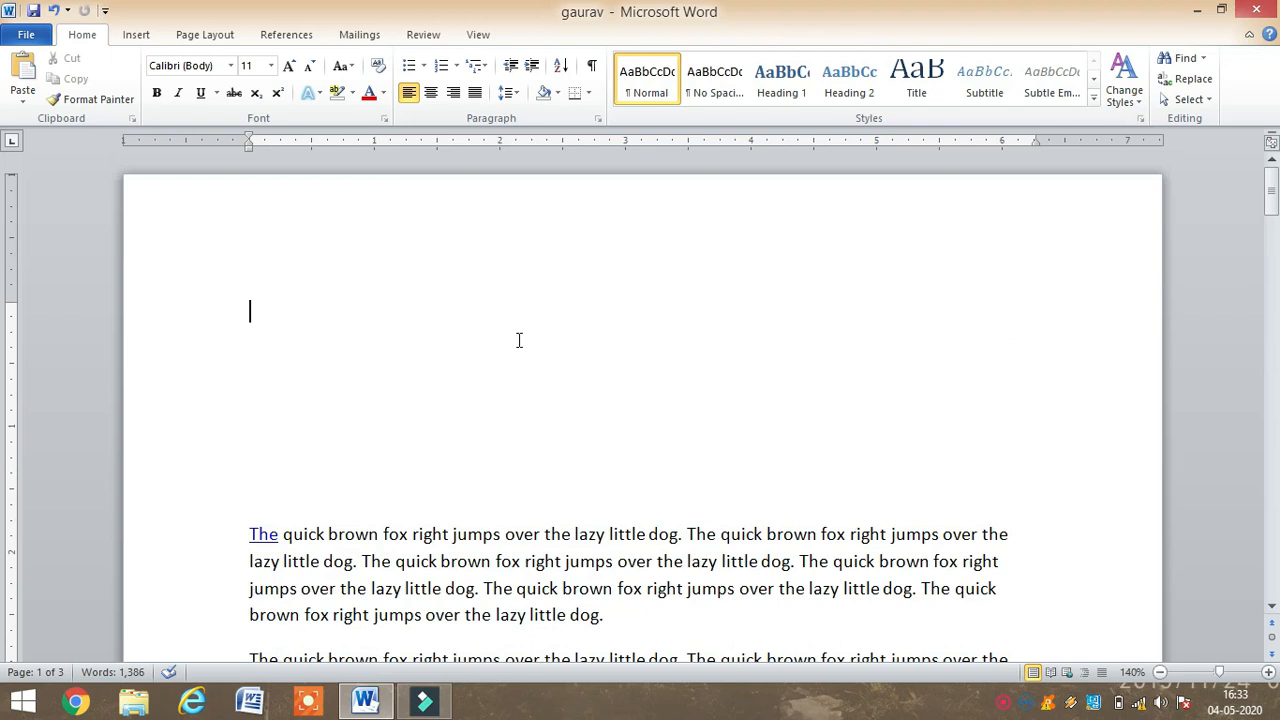
Examine the Quick Parts commands, including the saved AutoText entries and the Document Property option
click(122, 35)
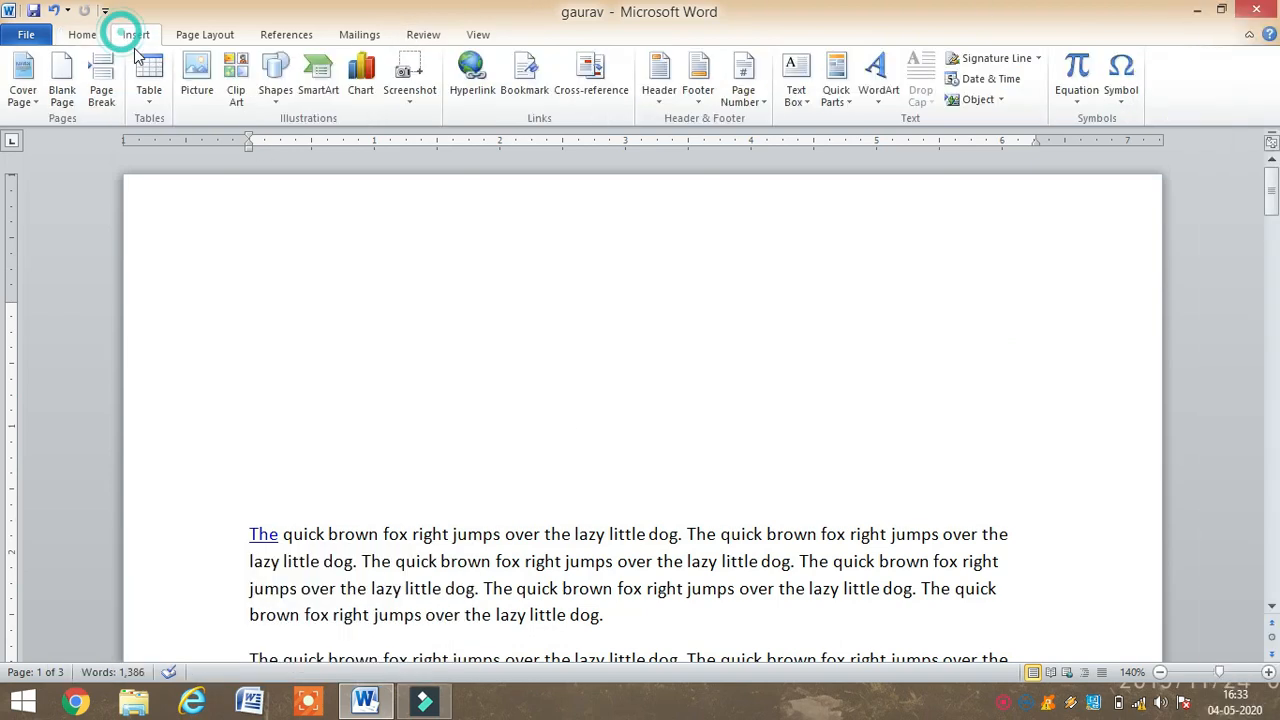
click(850, 102)
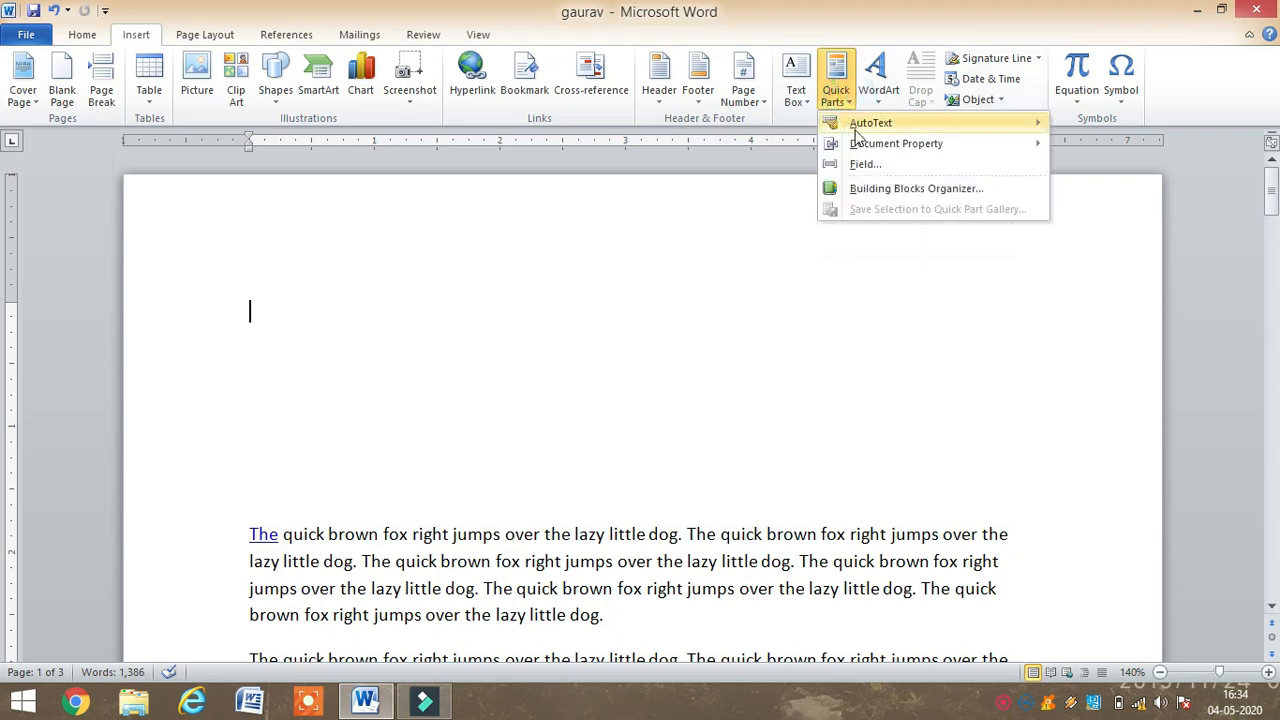
mouse_move(875, 128)
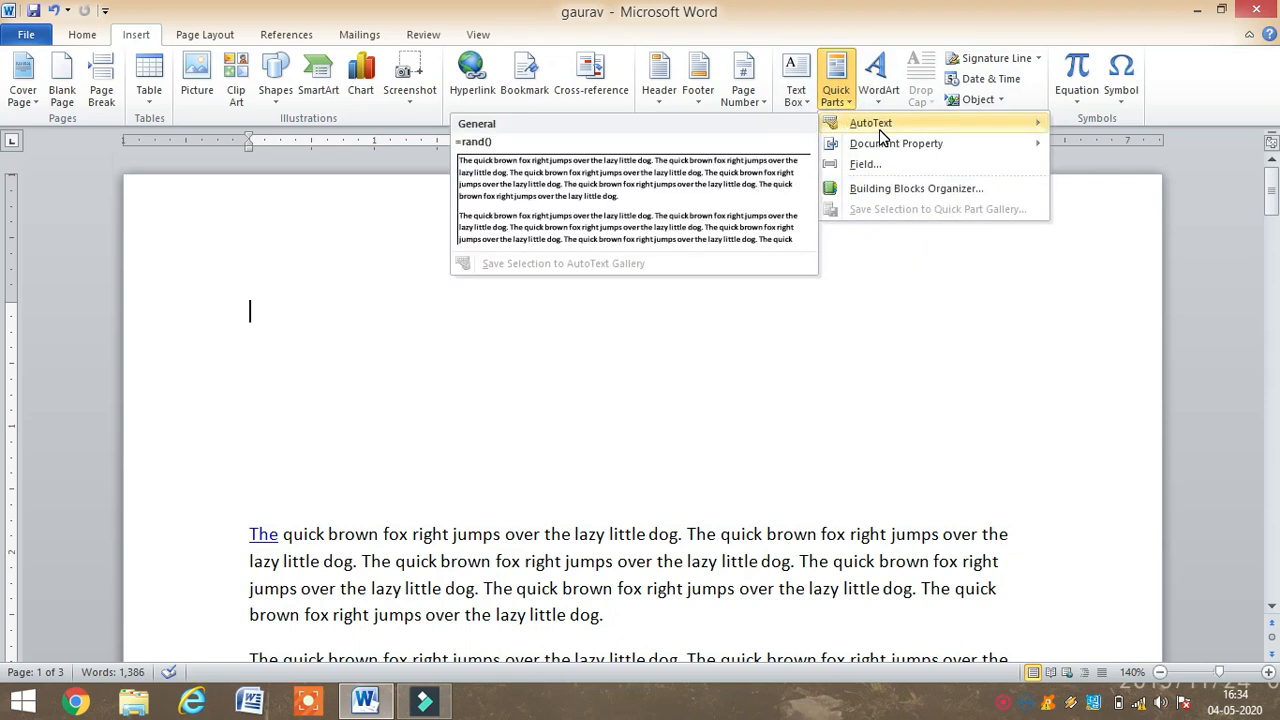
mouse_move(890, 148)
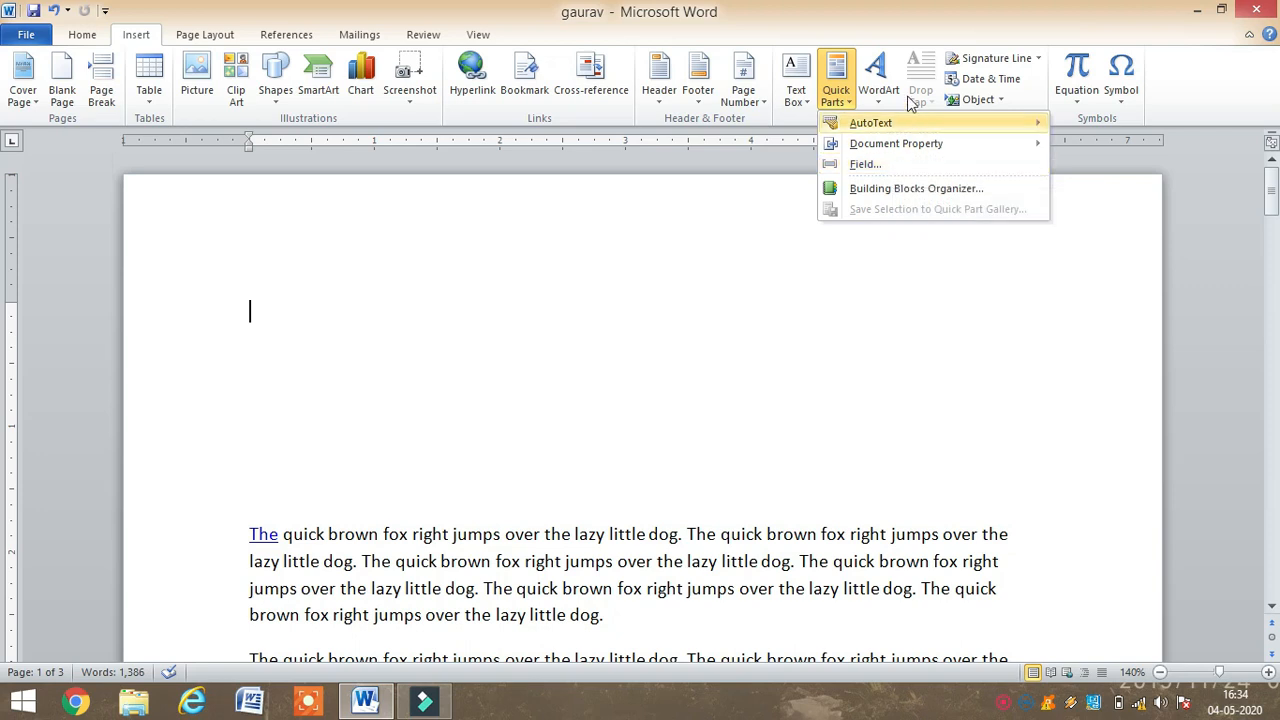
click(902, 24)
Insert a WordArt in the red style from the fifth row with the text "LEARN MORE COMPUTER" above the first paragraph
click(899, 93)
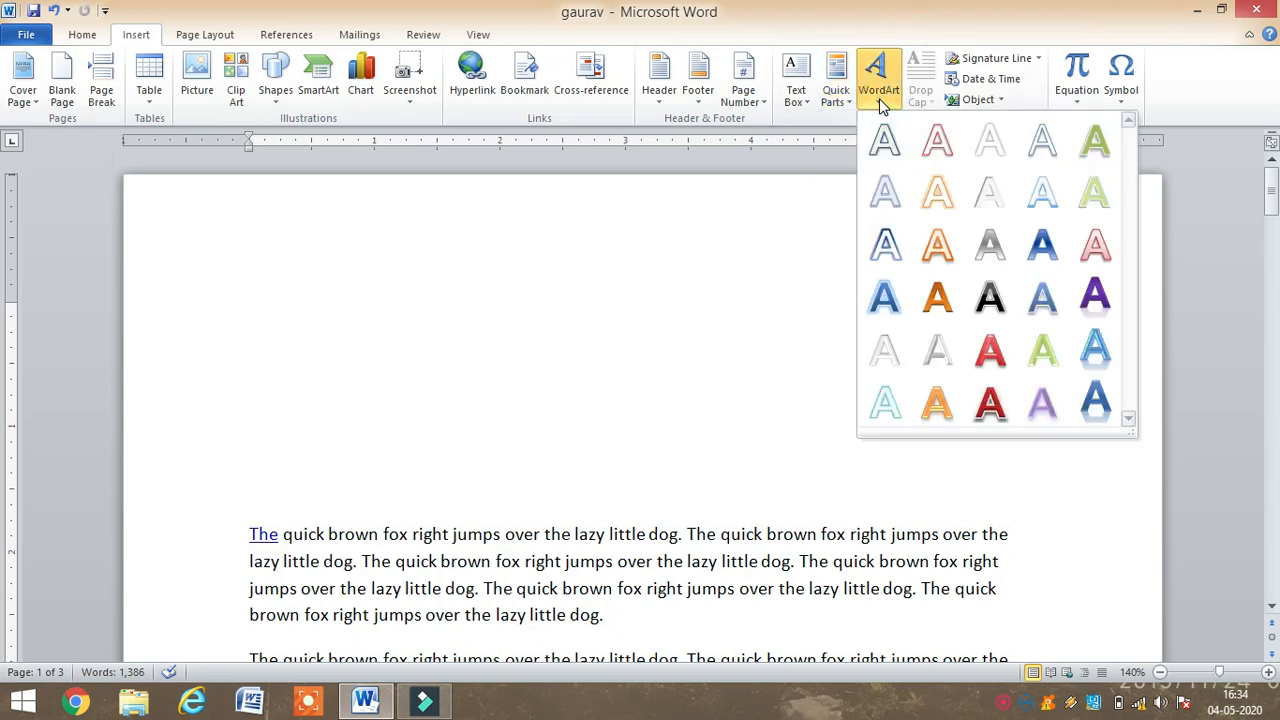
click(614, 355)
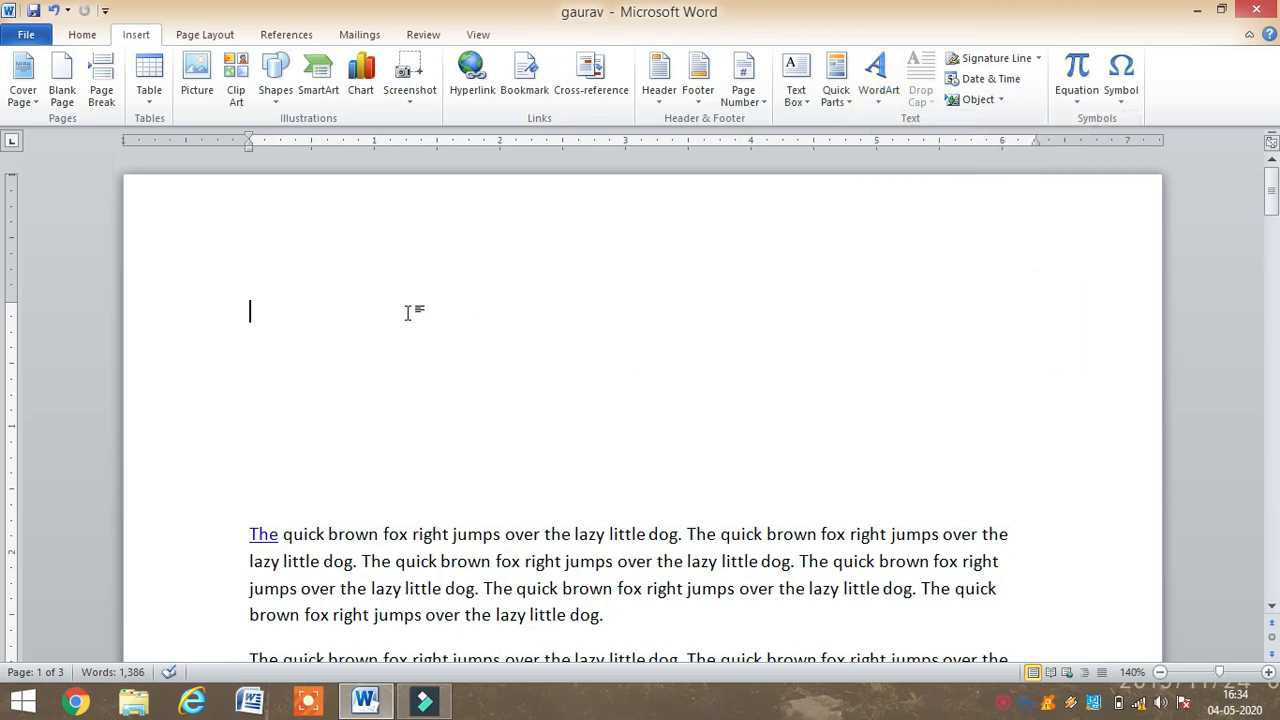
click(876, 78)
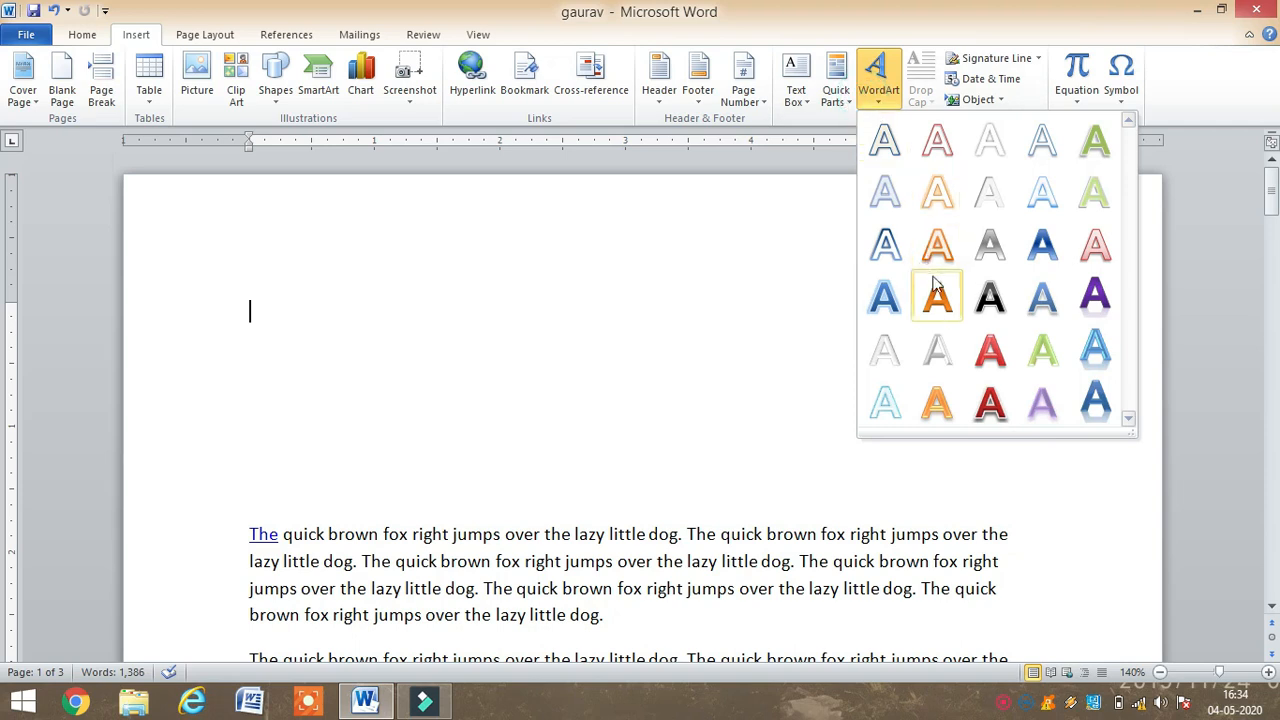
click(989, 350)
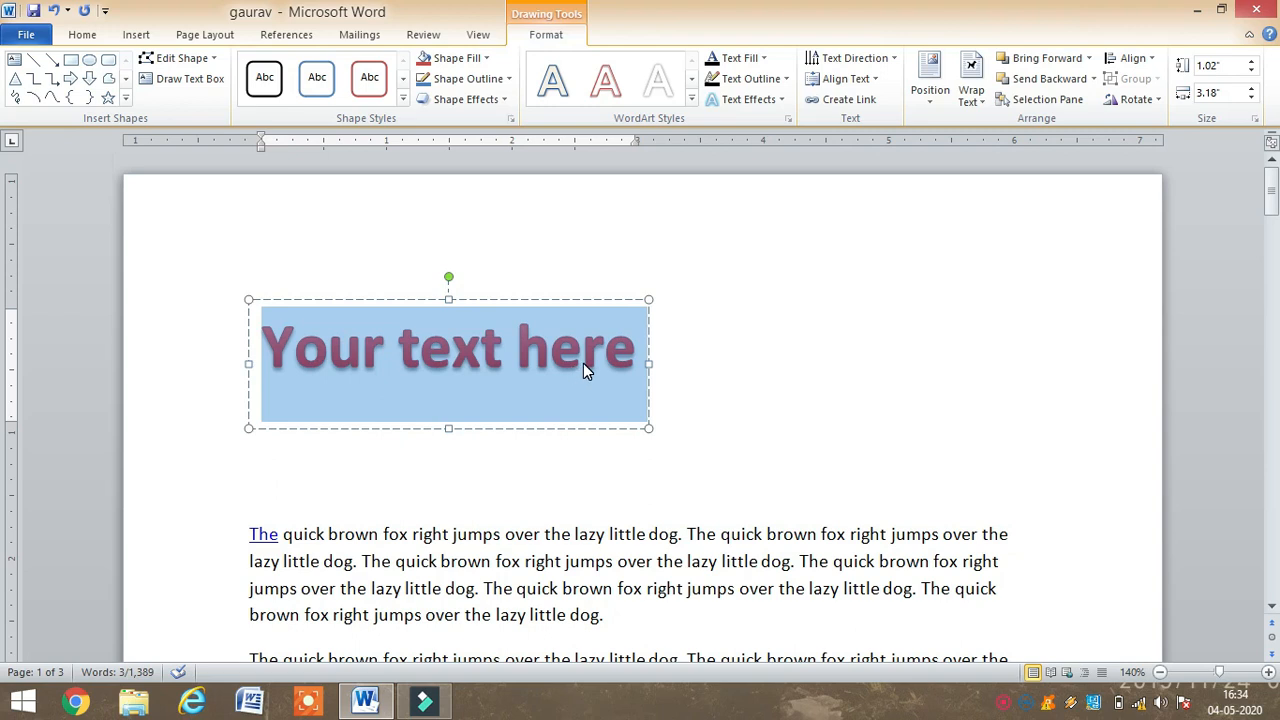
text(LA)
key(BackSpace)
text(EA)
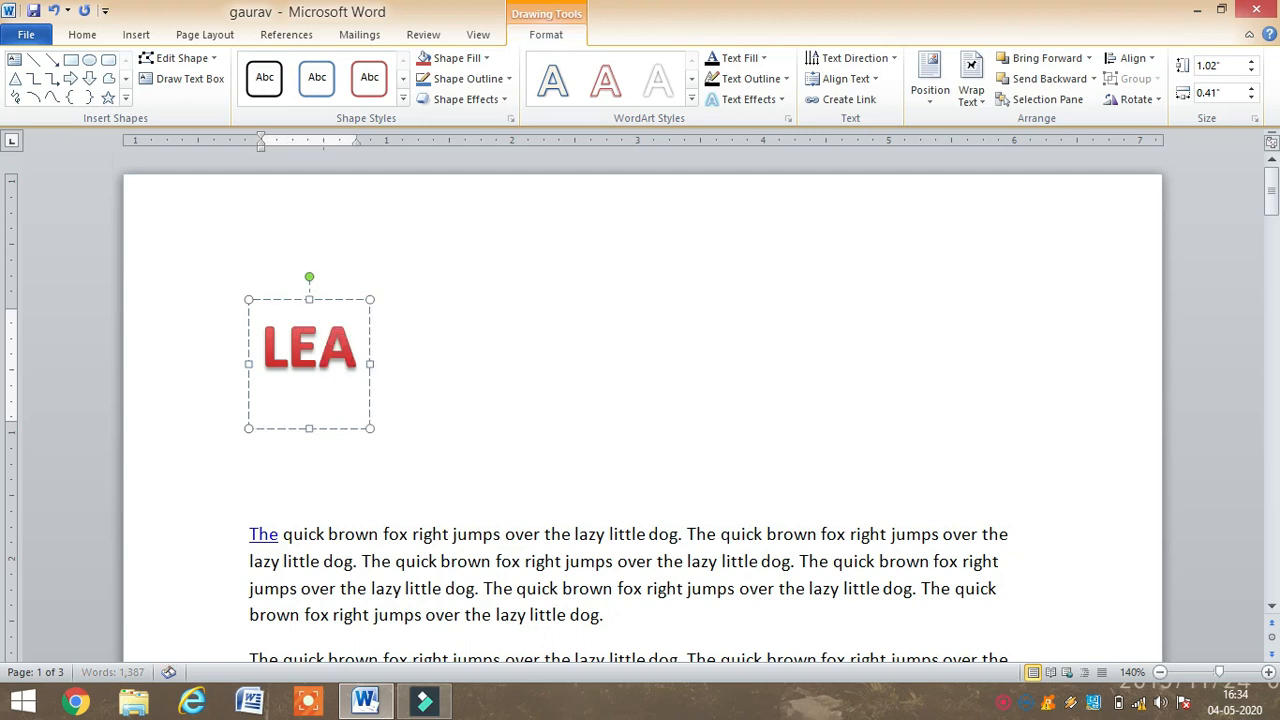
text(RN MORE COMPUTER)
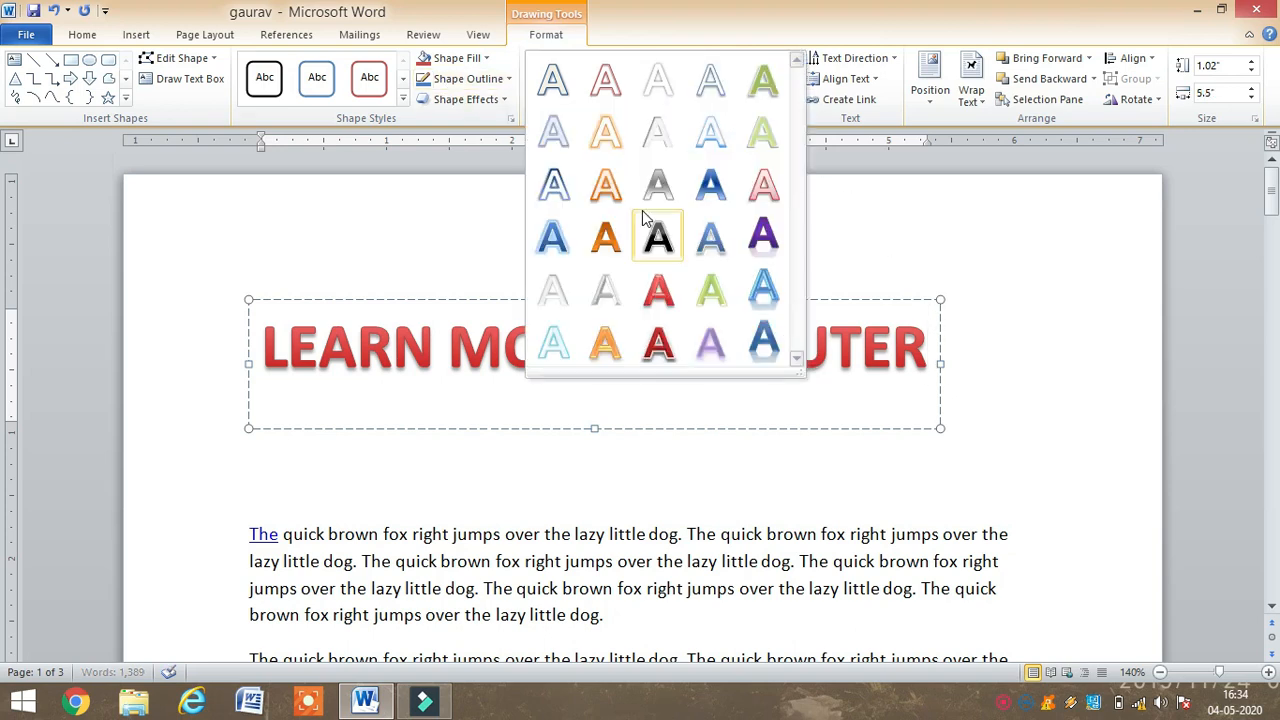
Try the orange fourth-row WordArt style on the title and move the WordArt down to just above the first paragraph
click(613, 244)
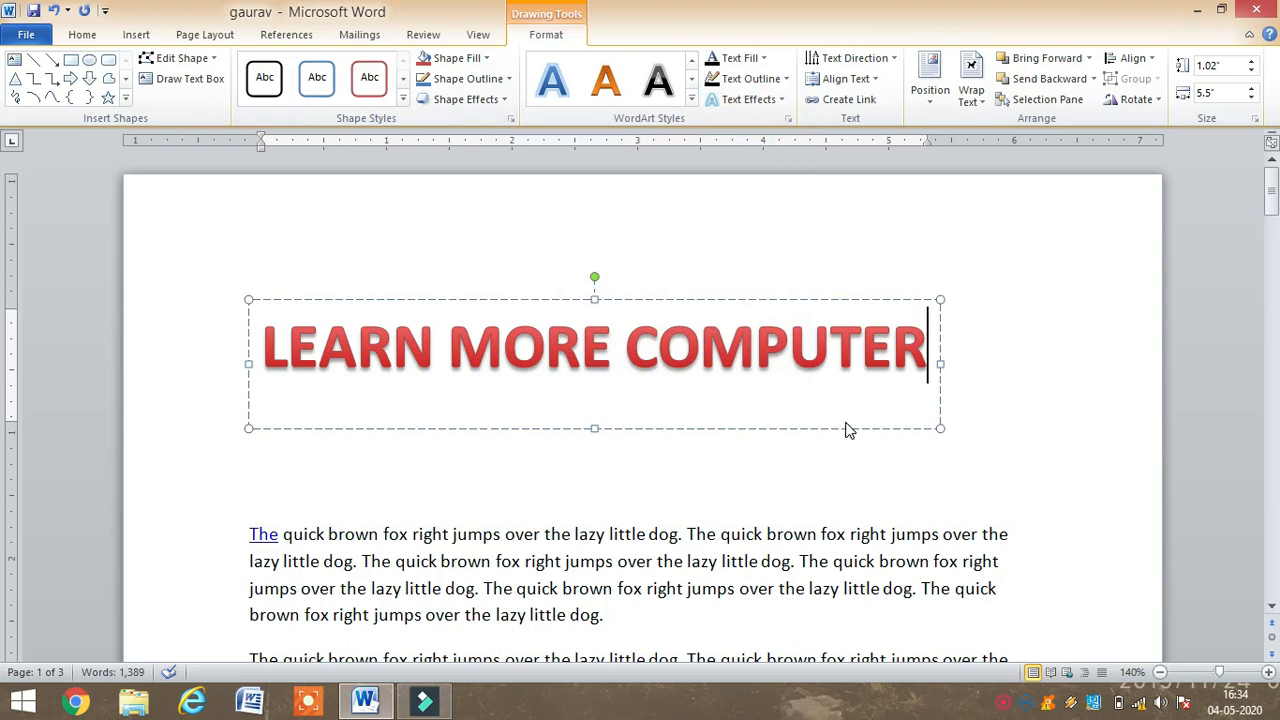
drag(845, 430, 852, 491)
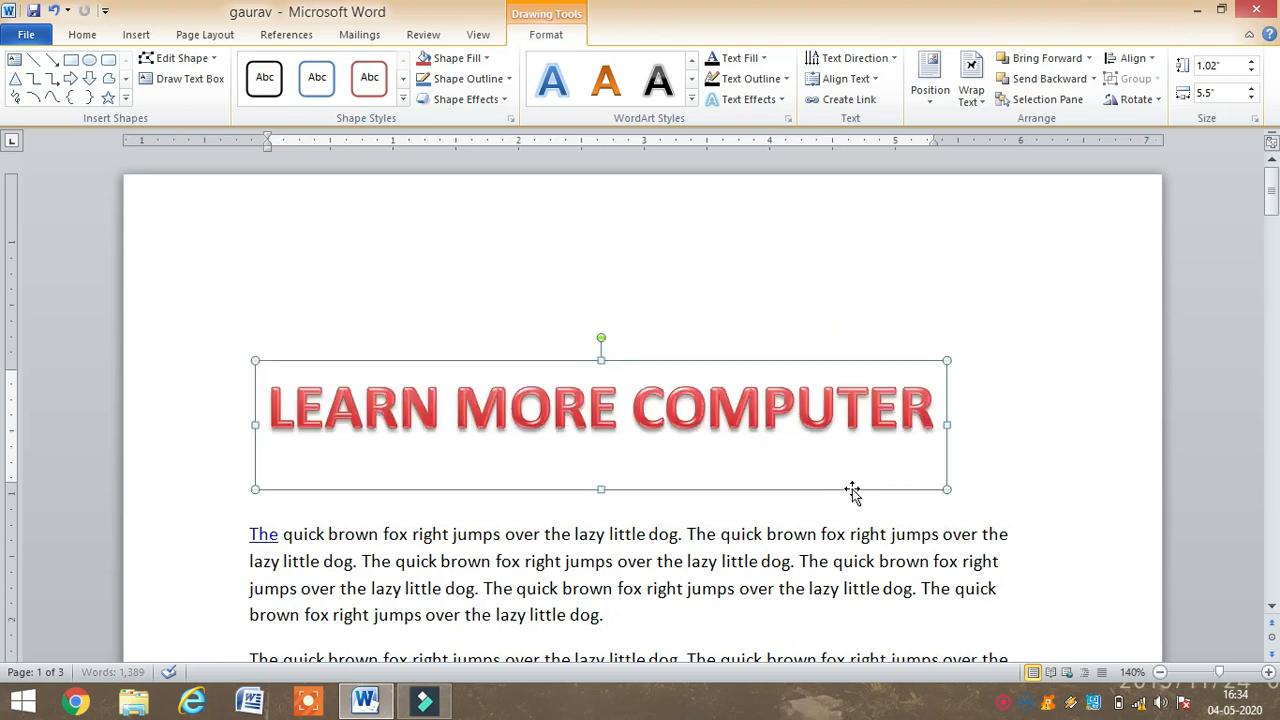
Delete the LEARN MORE COMPUTER WordArt above the first paragraph and look through the WordArt styles without inserting one
click(800, 362)
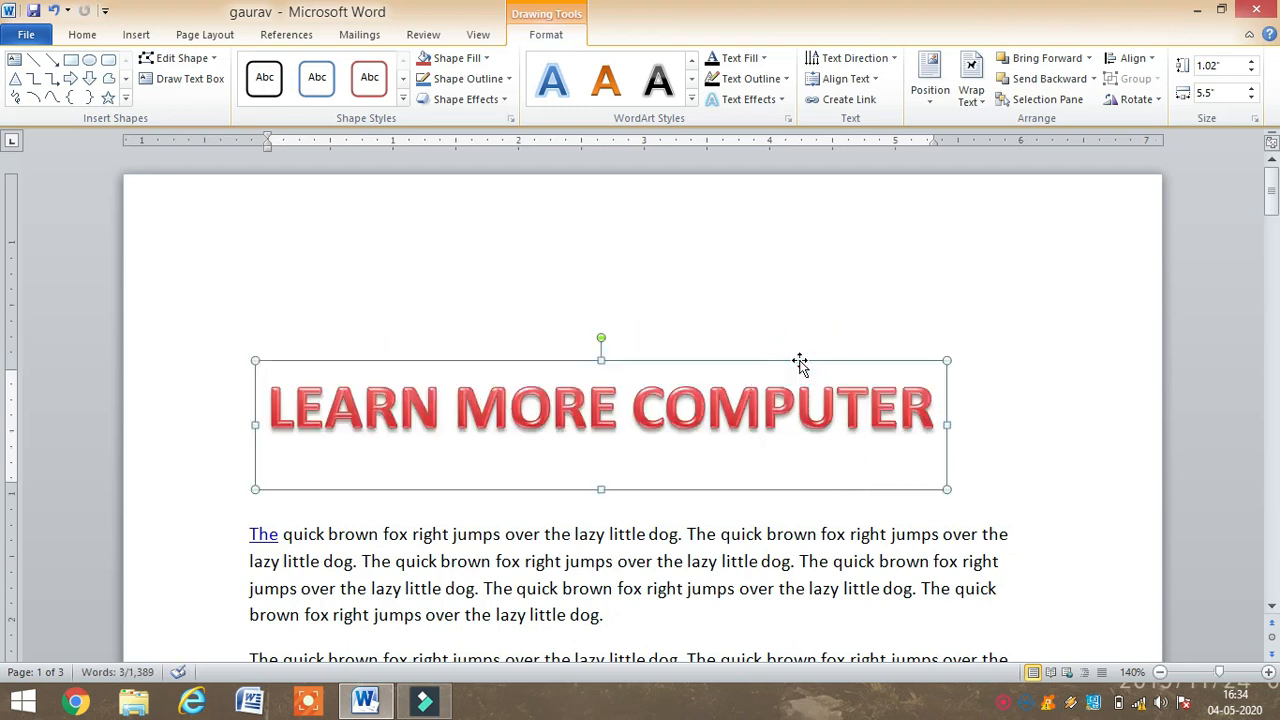
key(Delete)
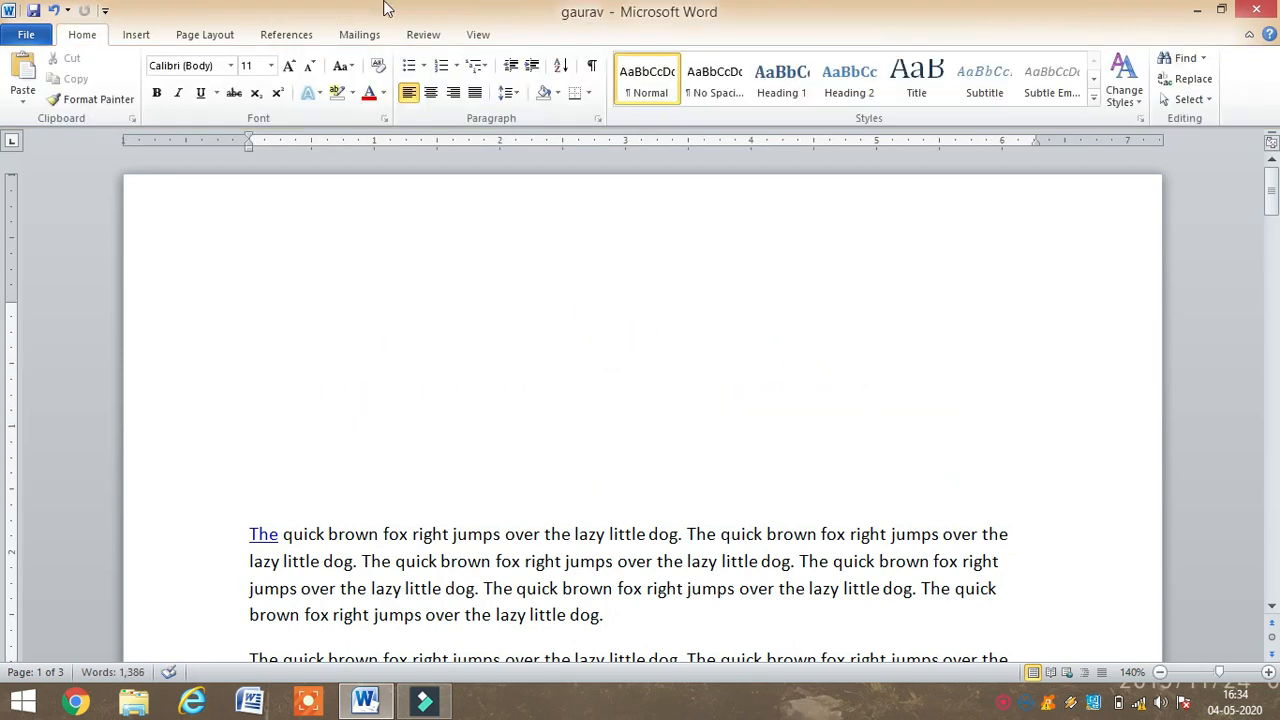
click(134, 35)
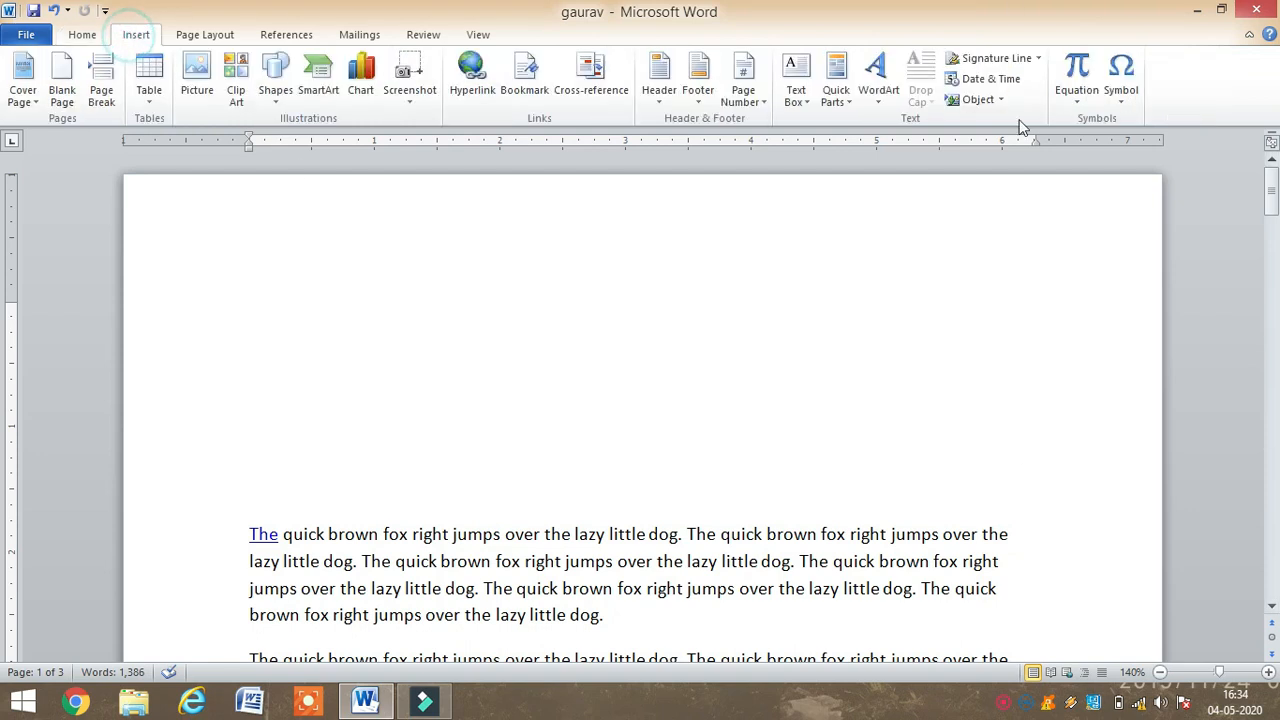
click(874, 110)
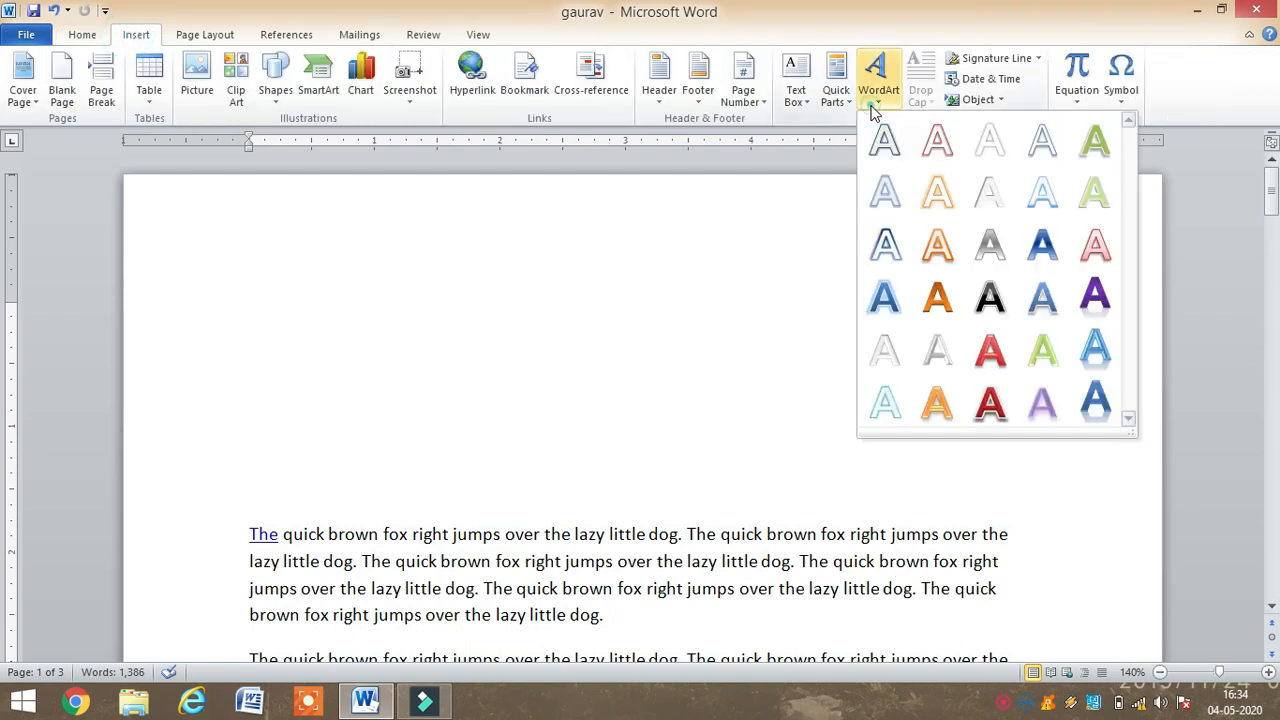
click(968, 9)
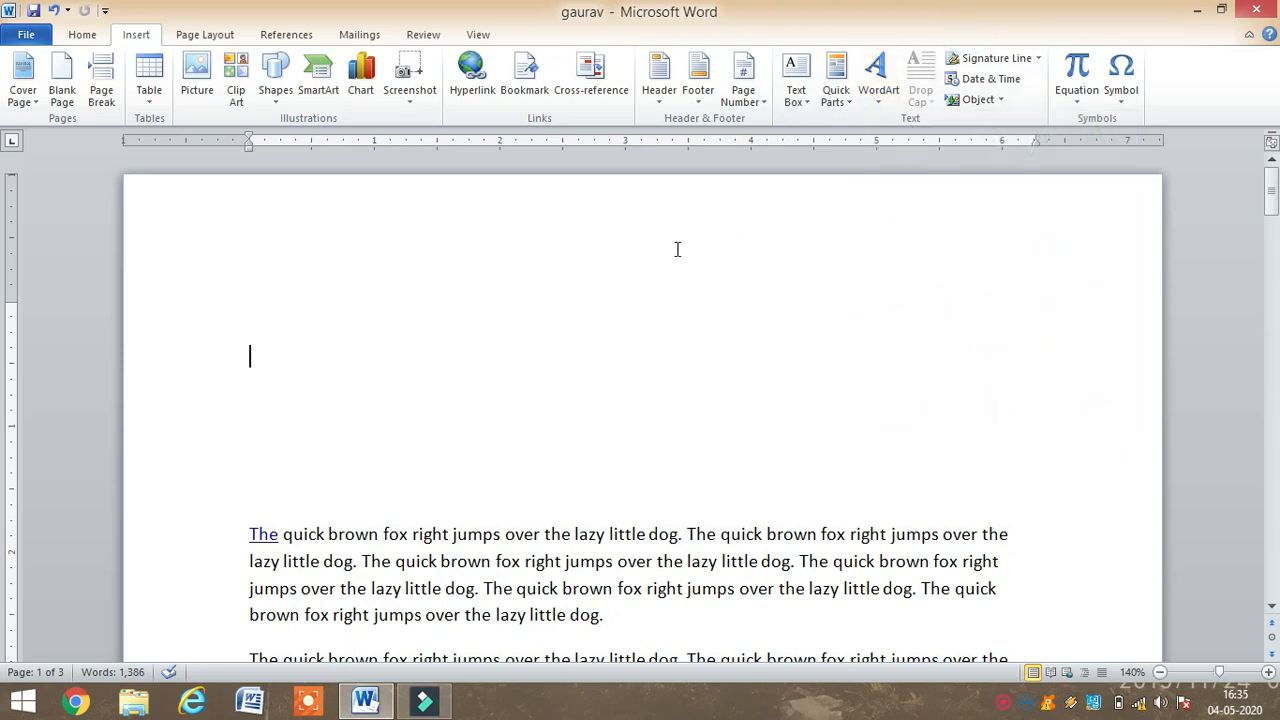
Delete the empty lines above the first paragraph and remove the hyperlink from its first word, "The"
key(Delete)
key(Delete)
key(Delete)
key(Delete)
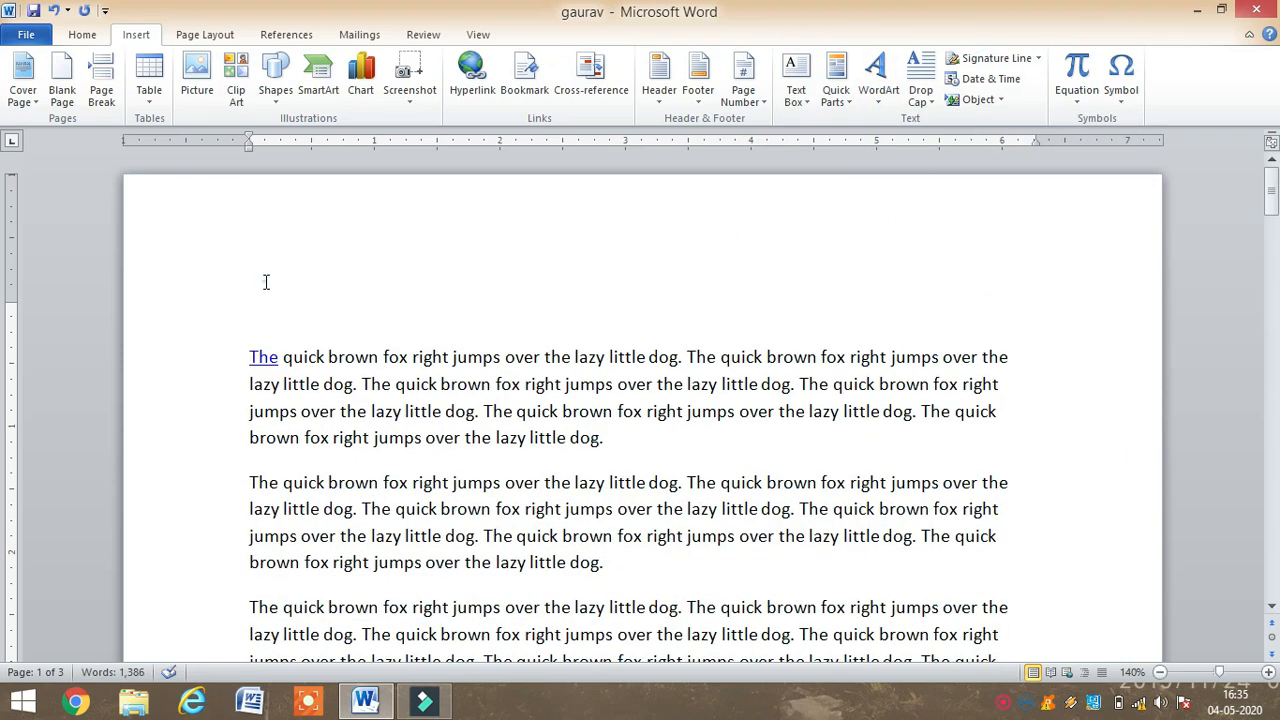
key(Delete)
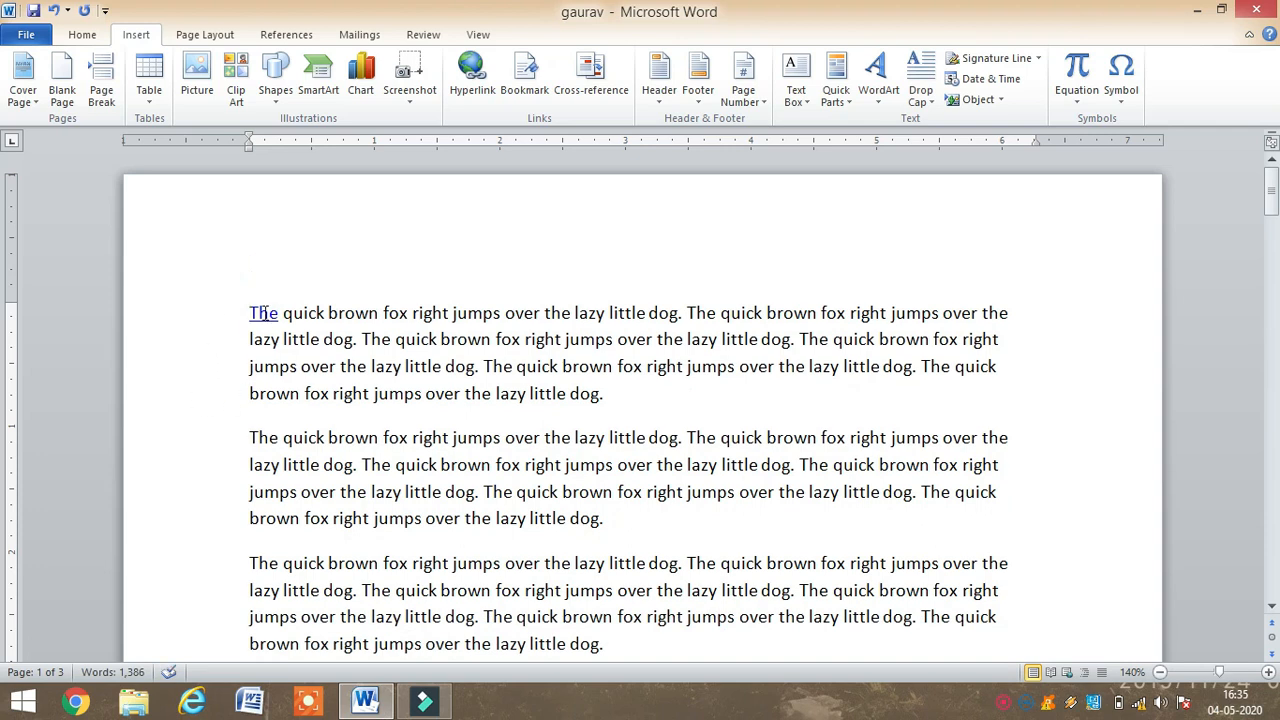
right_click(265, 313)
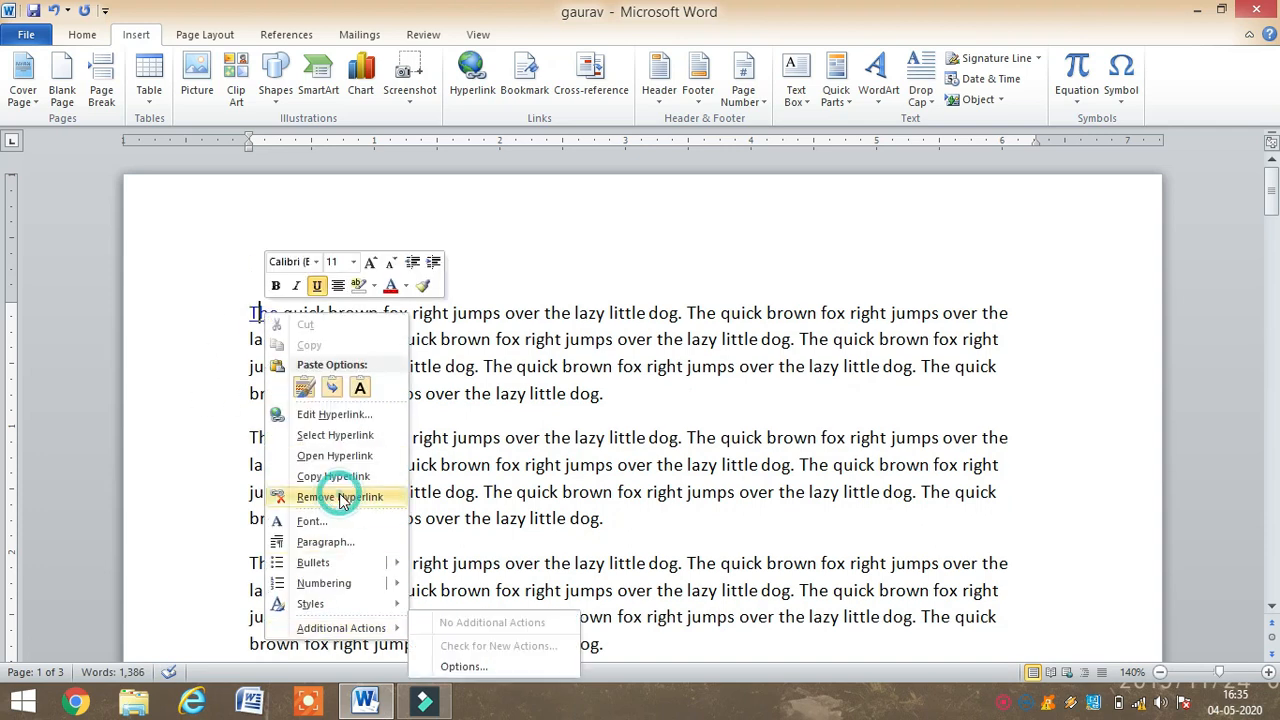
click(340, 497)
Apply a Dropped drop cap spanning 4 lines to the first word, "The", of the first paragraph
double_click(266, 310)
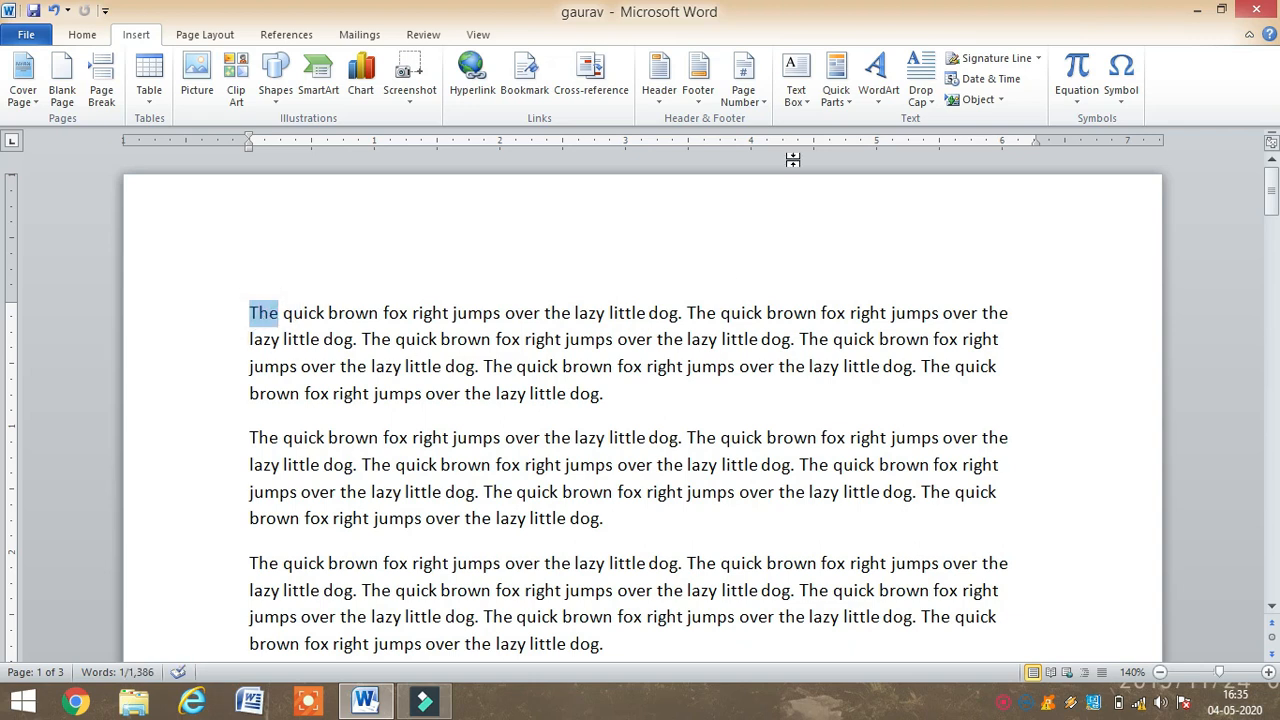
click(920, 88)
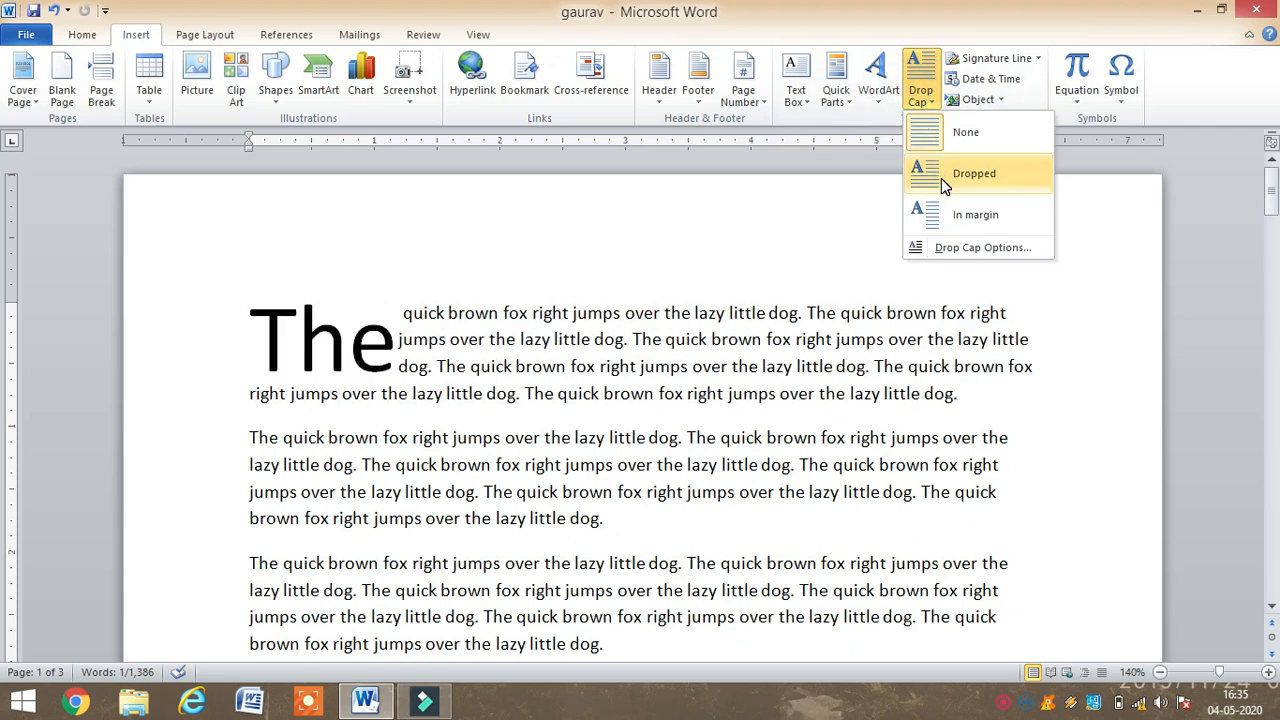
click(968, 247)
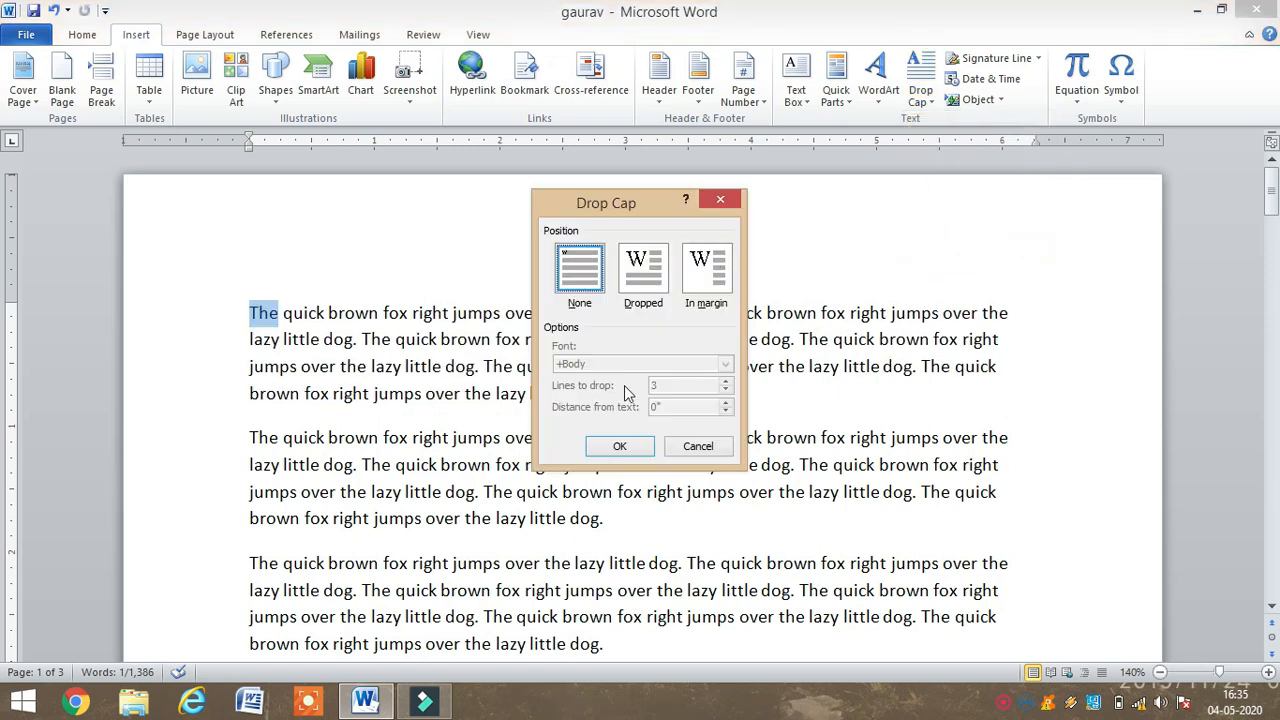
click(652, 265)
click(726, 386)
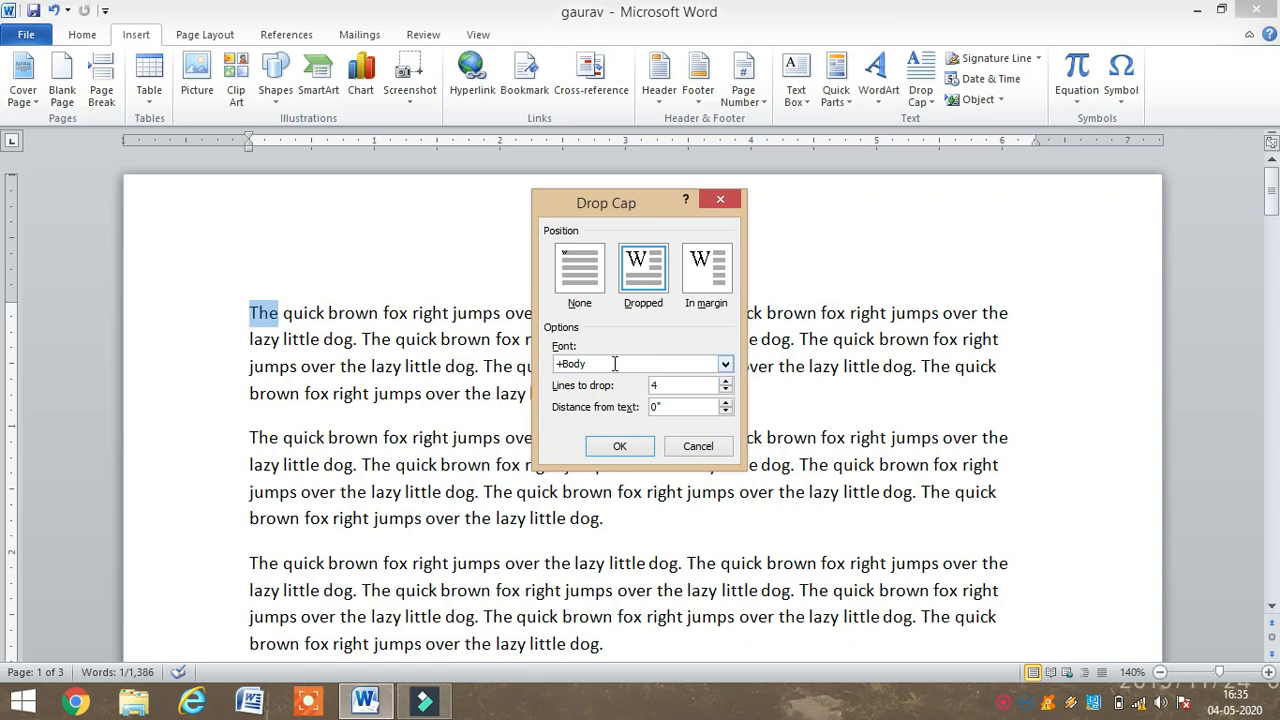
click(619, 447)
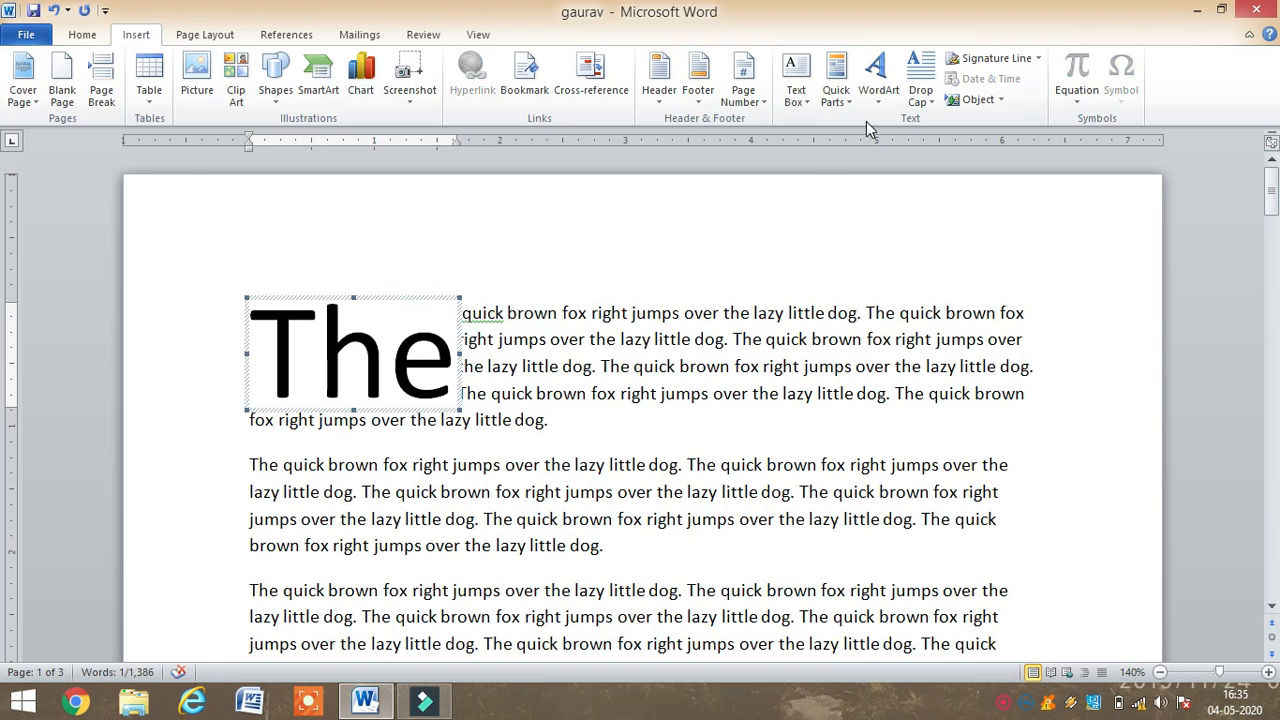
click(470, 32)
click(410, 362)
click(400, 296)
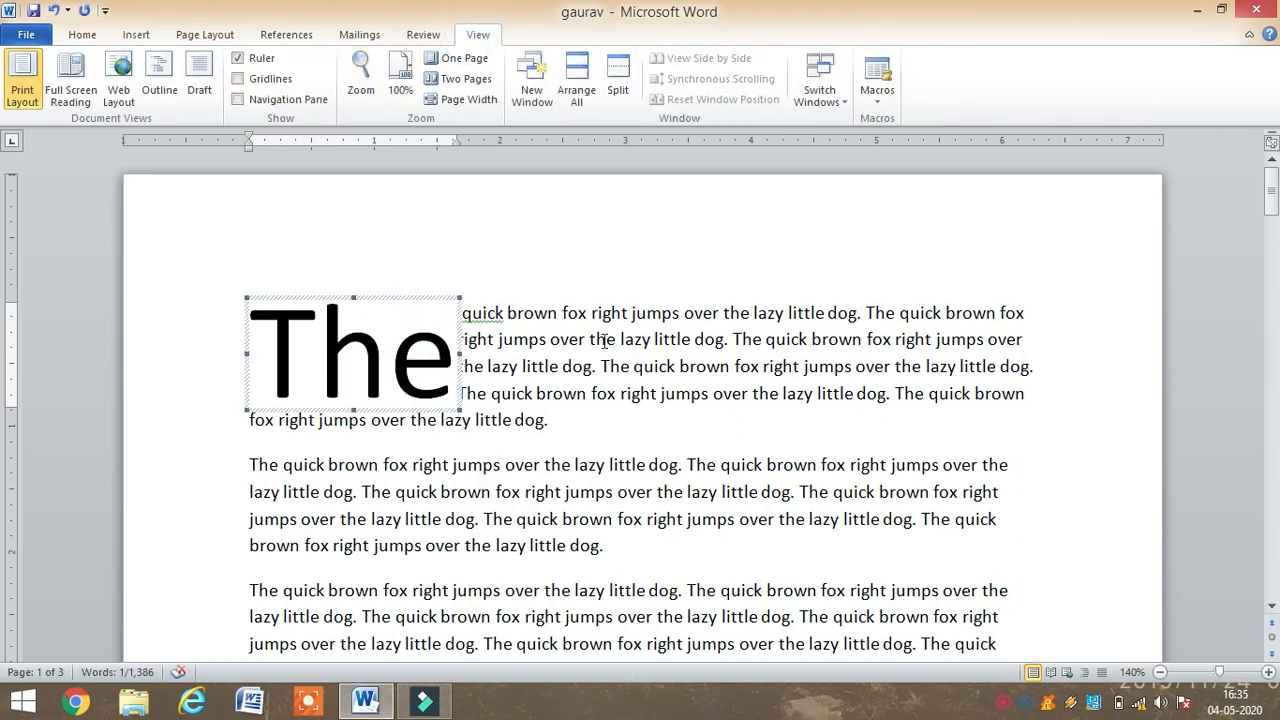
Set the drop cap position of the first paragraph's opening word to None, and preview the In margin option without keeping it
click(136, 34)
click(880, 100)
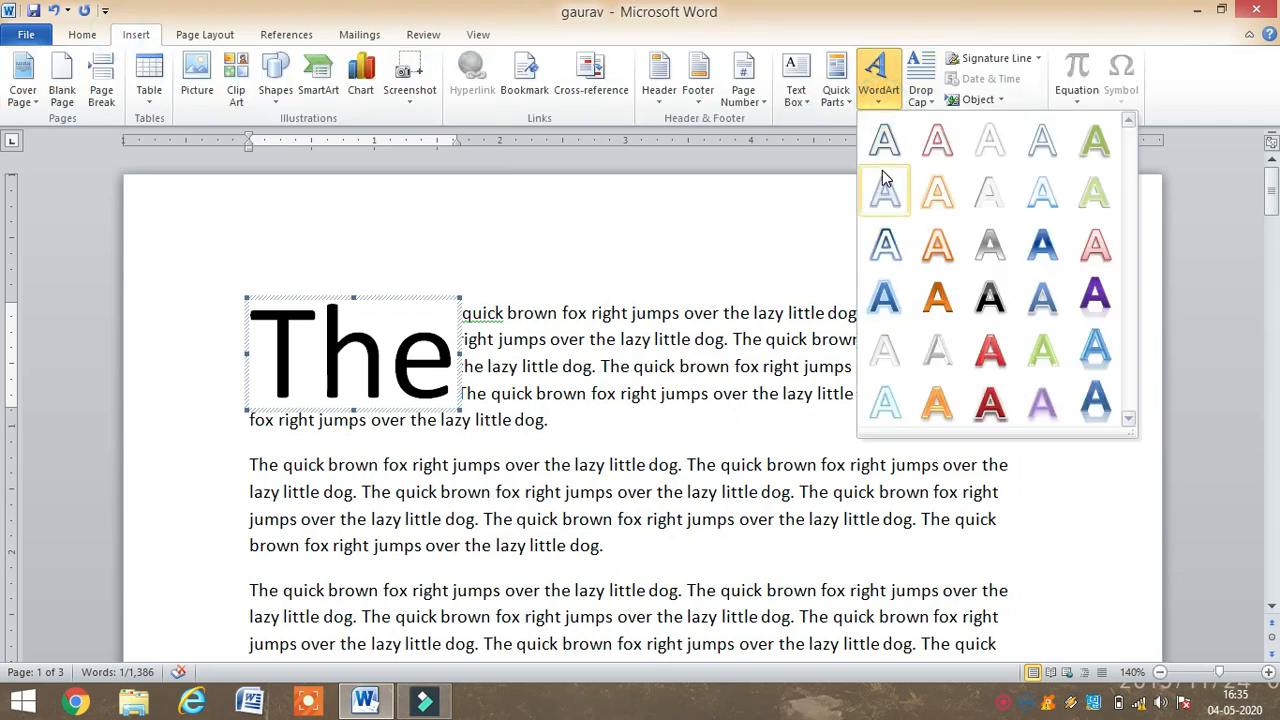
click(921, 88)
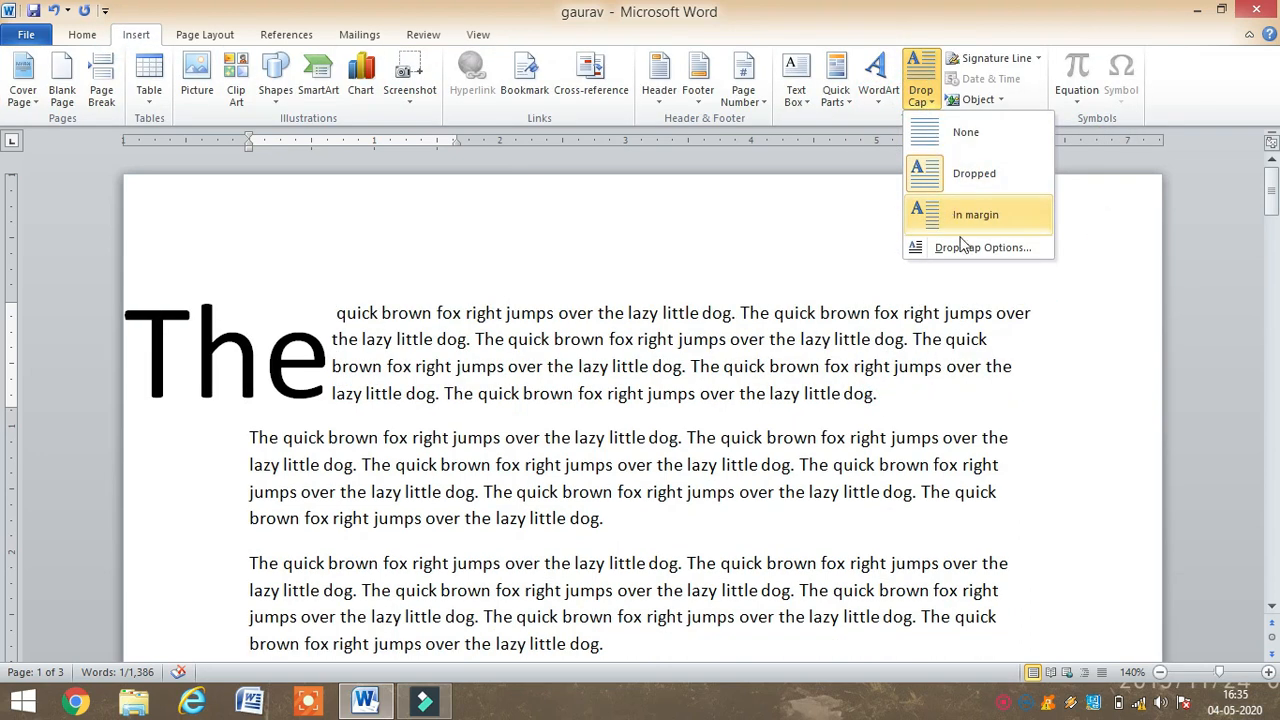
click(962, 247)
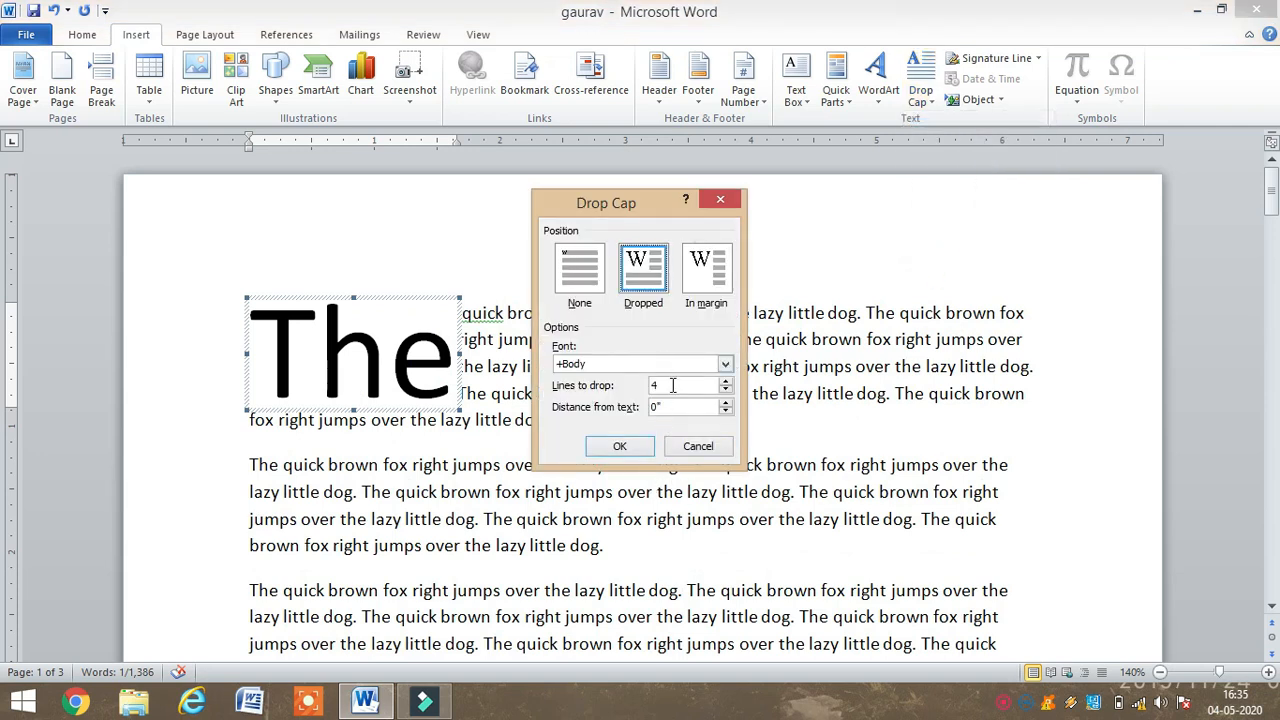
click(600, 278)
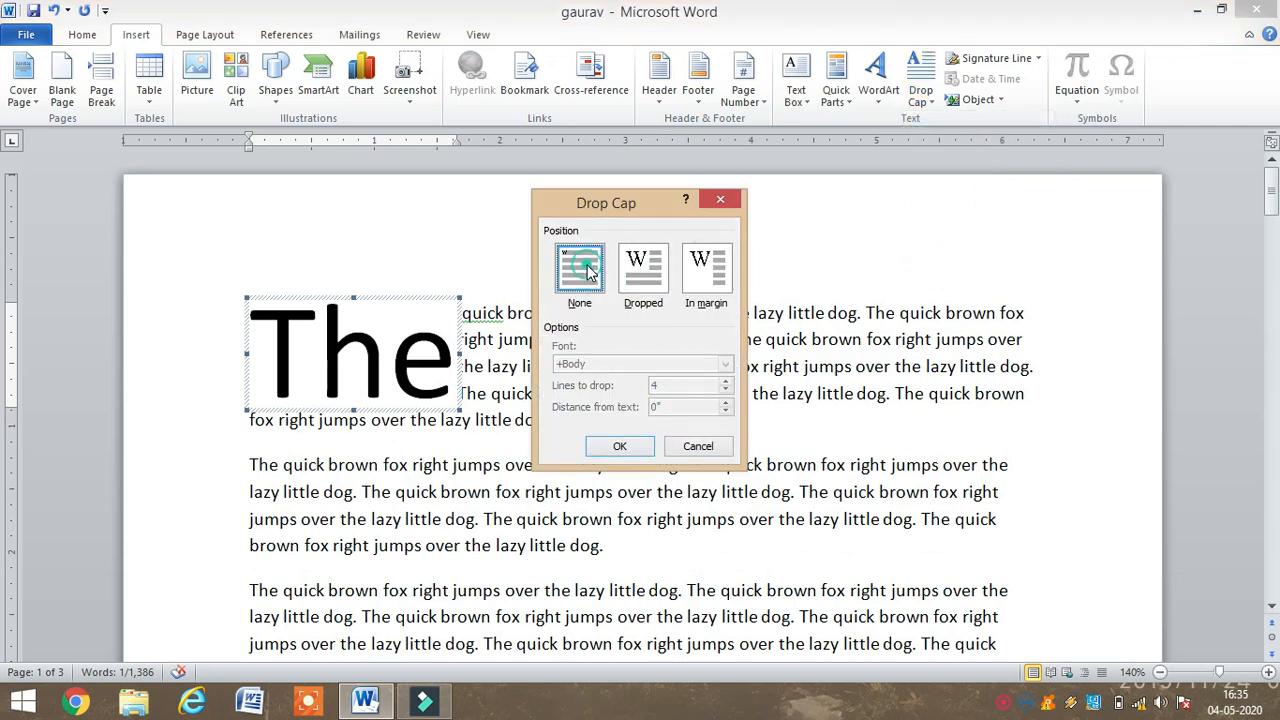
click(619, 446)
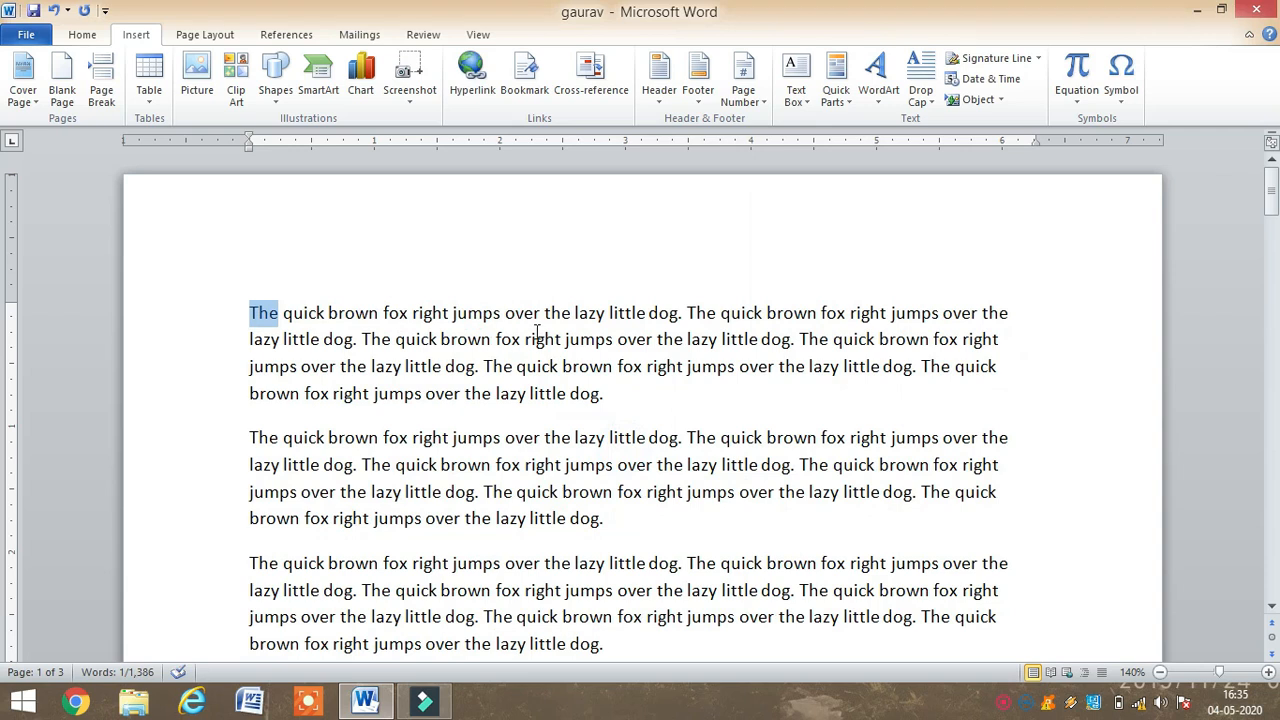
click(924, 107)
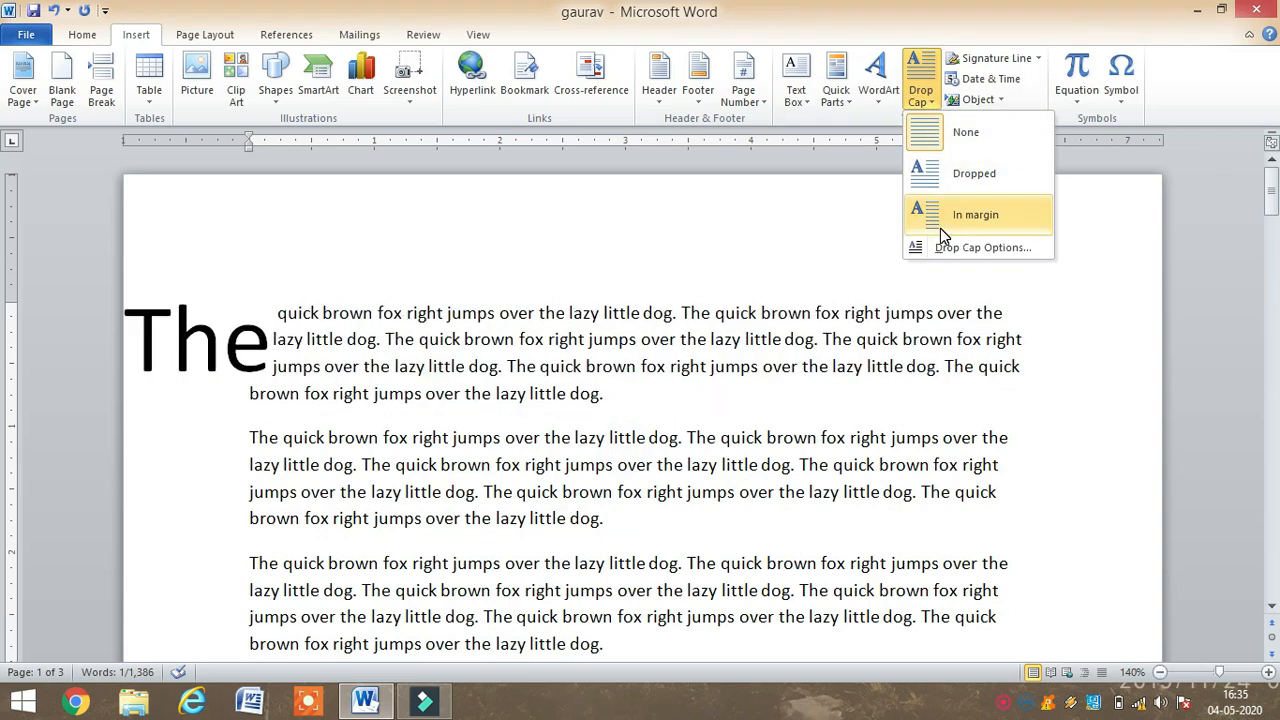
click(916, 130)
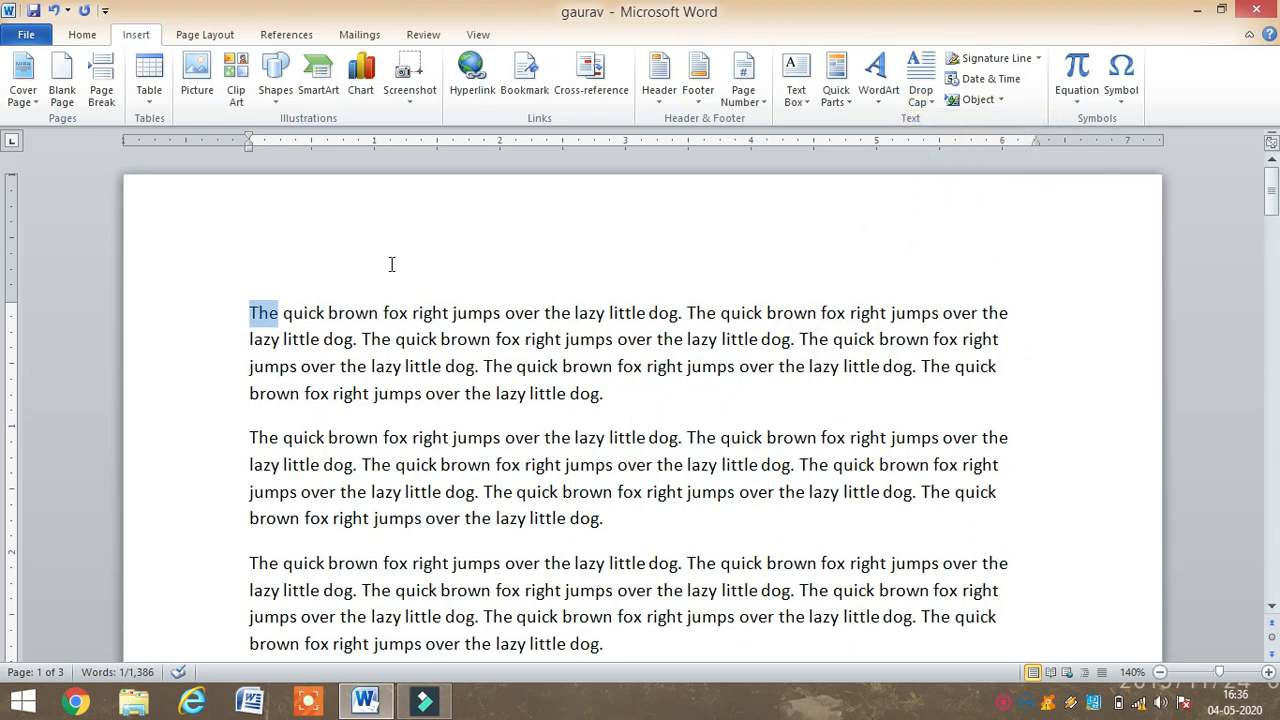
click(250, 311)
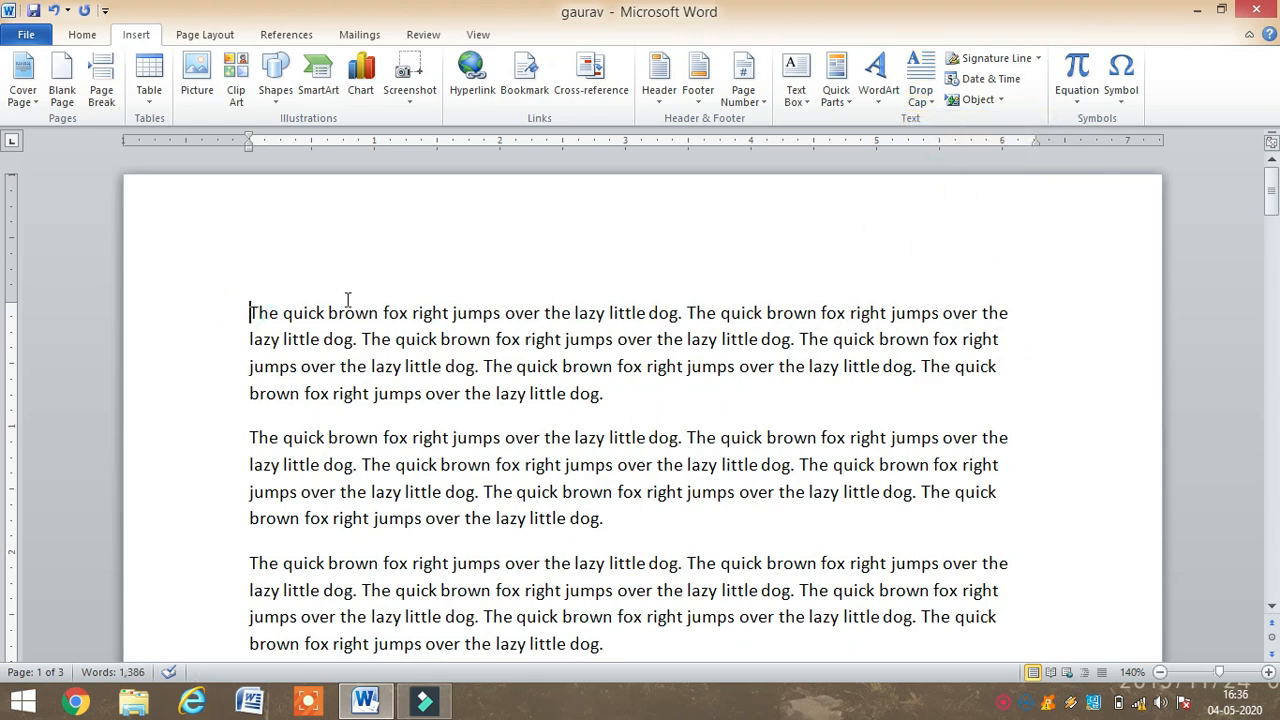
key(Return)
key(Return)
key(Delete)
key(Delete)
key(Delete)
key(Delete)
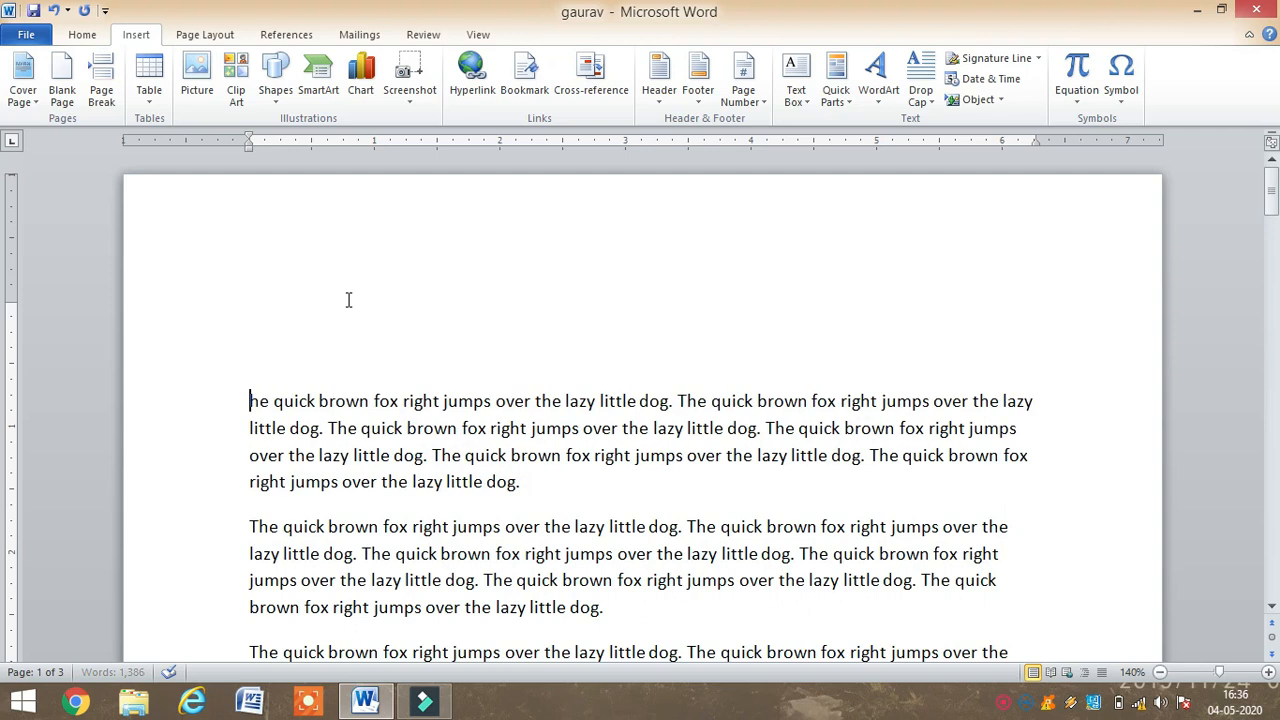
key(ctrl+z)
key(ctrl+z)
key(ctrl+z)
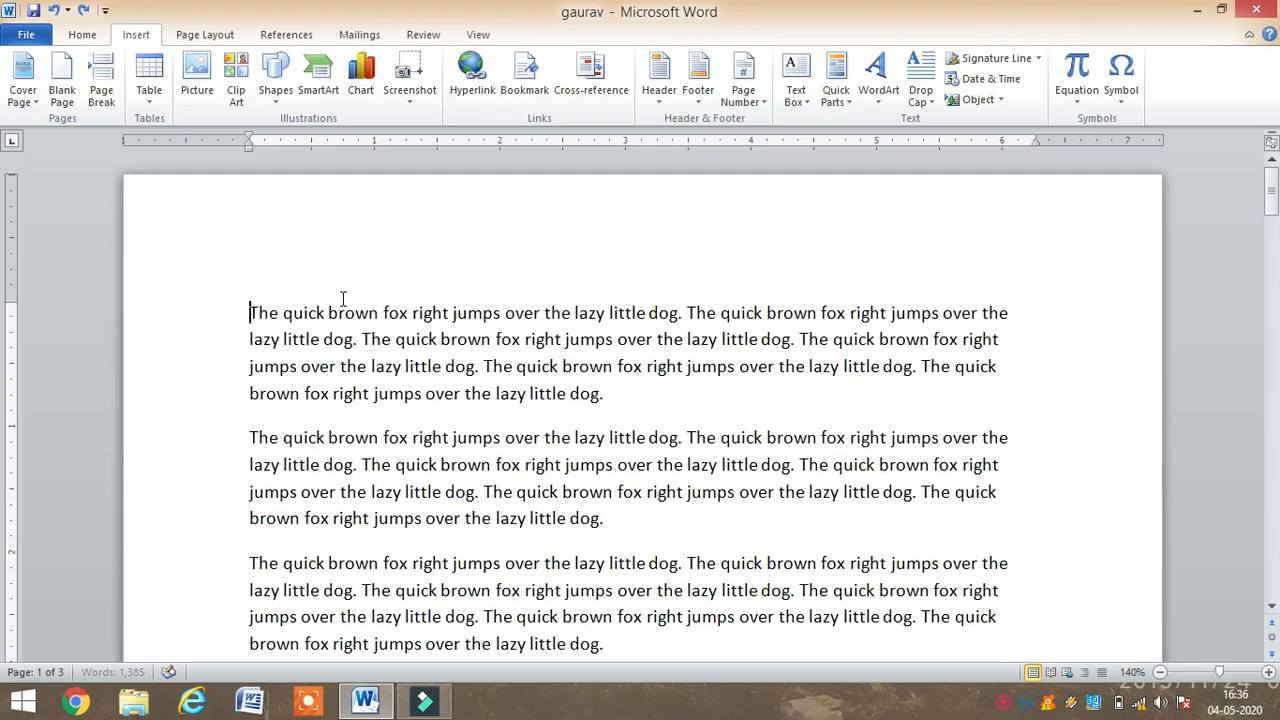
Open the Add Signature Services web page from the empty line below the fourth paragraph, and close the browser
scroll(663, 483, down, 3)
click(657, 573)
key(ctrl+z)
click(1038, 60)
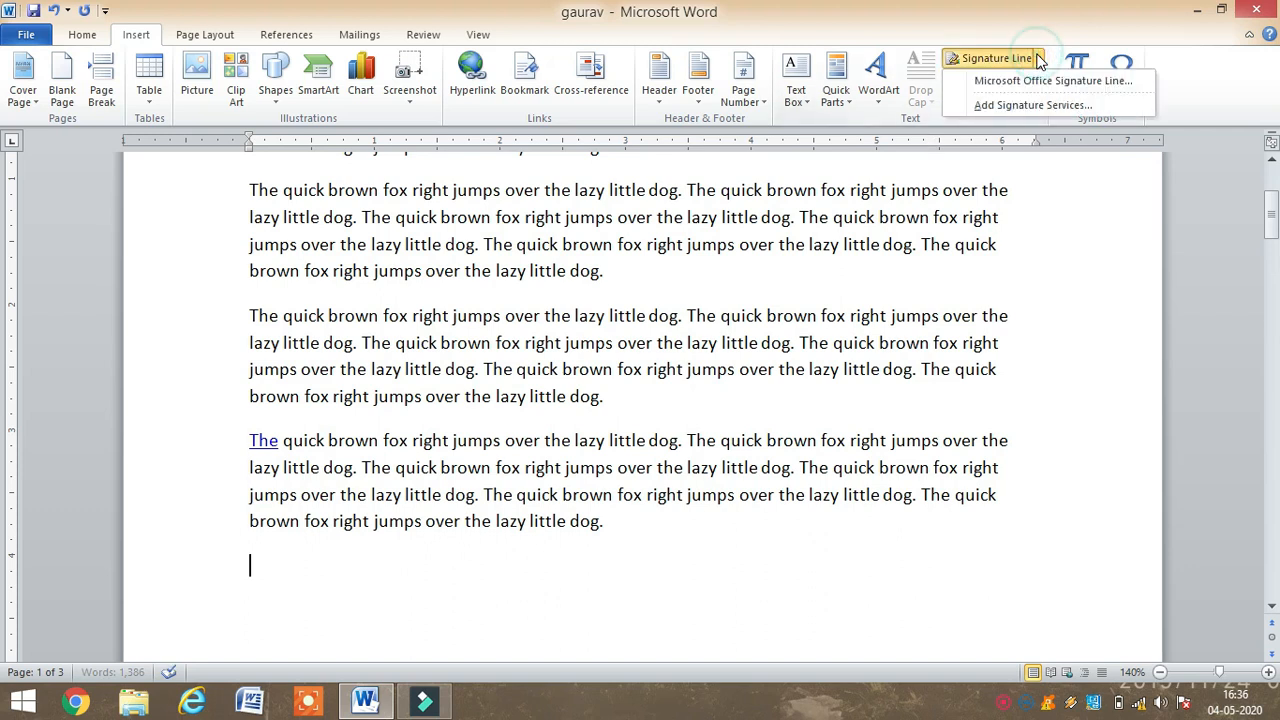
click(1028, 107)
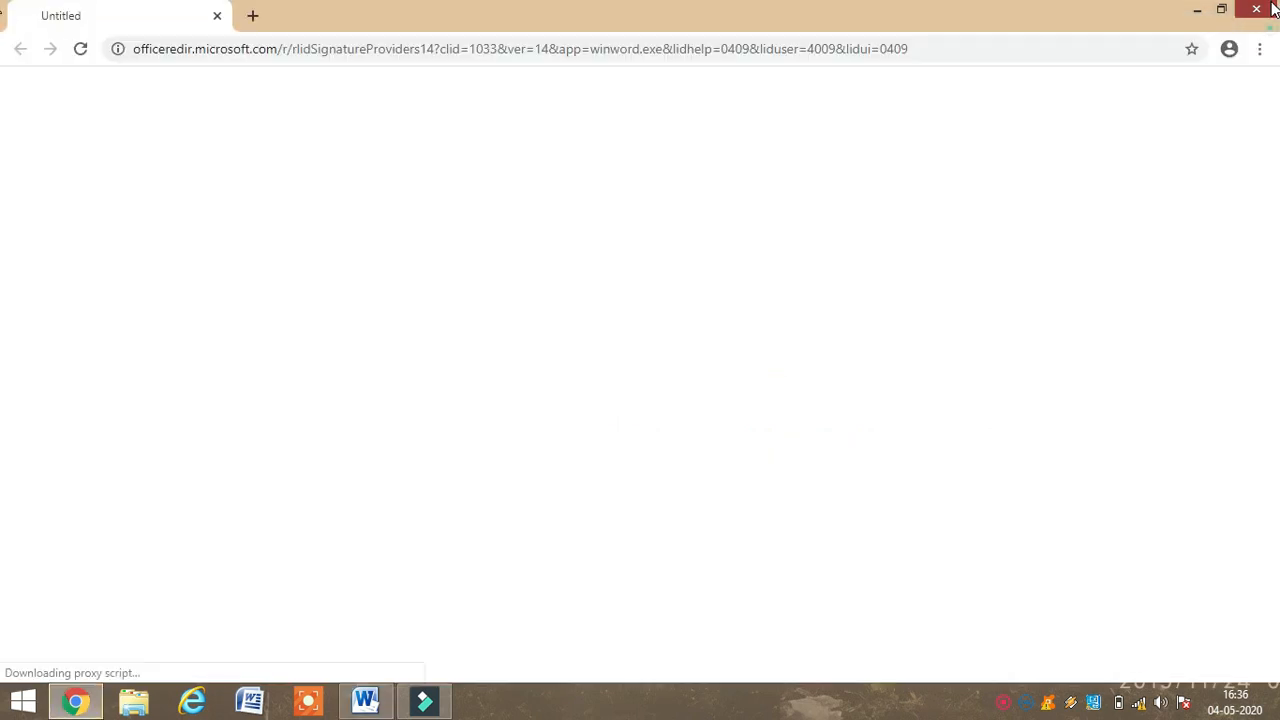
click(1273, 8)
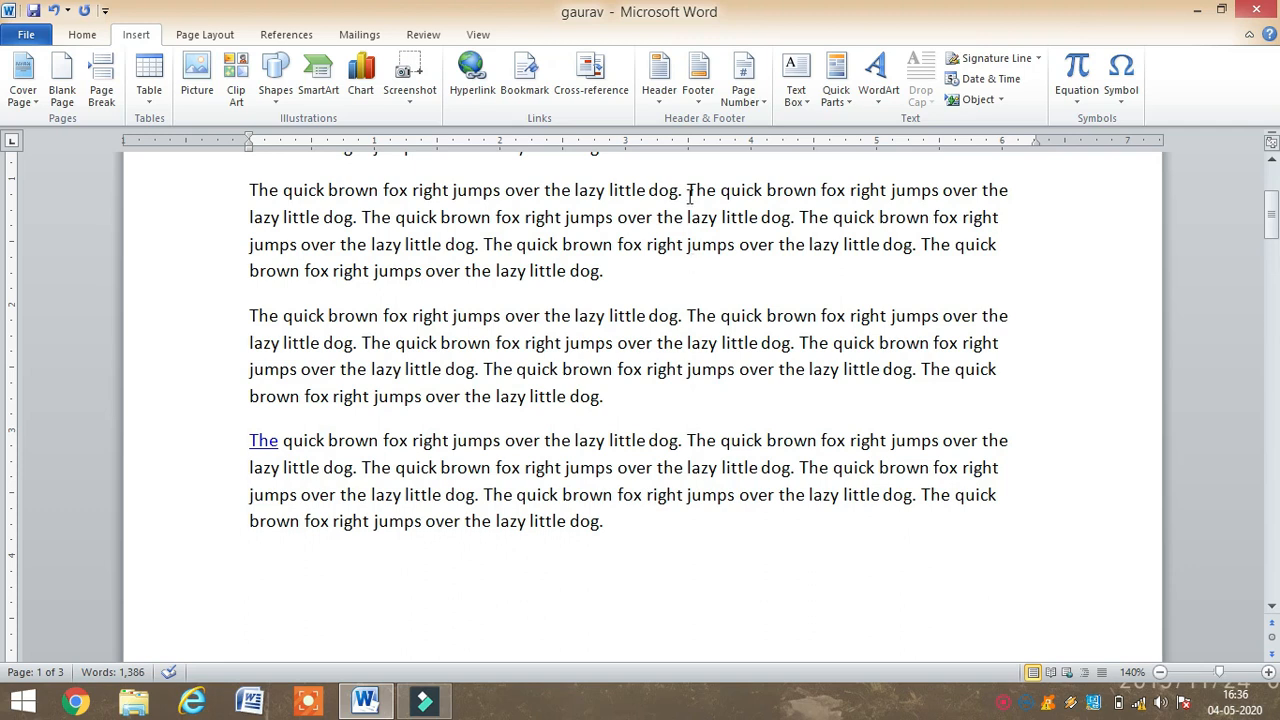
Insert the date in the 4-May-20 format before the second sentence of the second paragraph
click(689, 193)
click(995, 80)
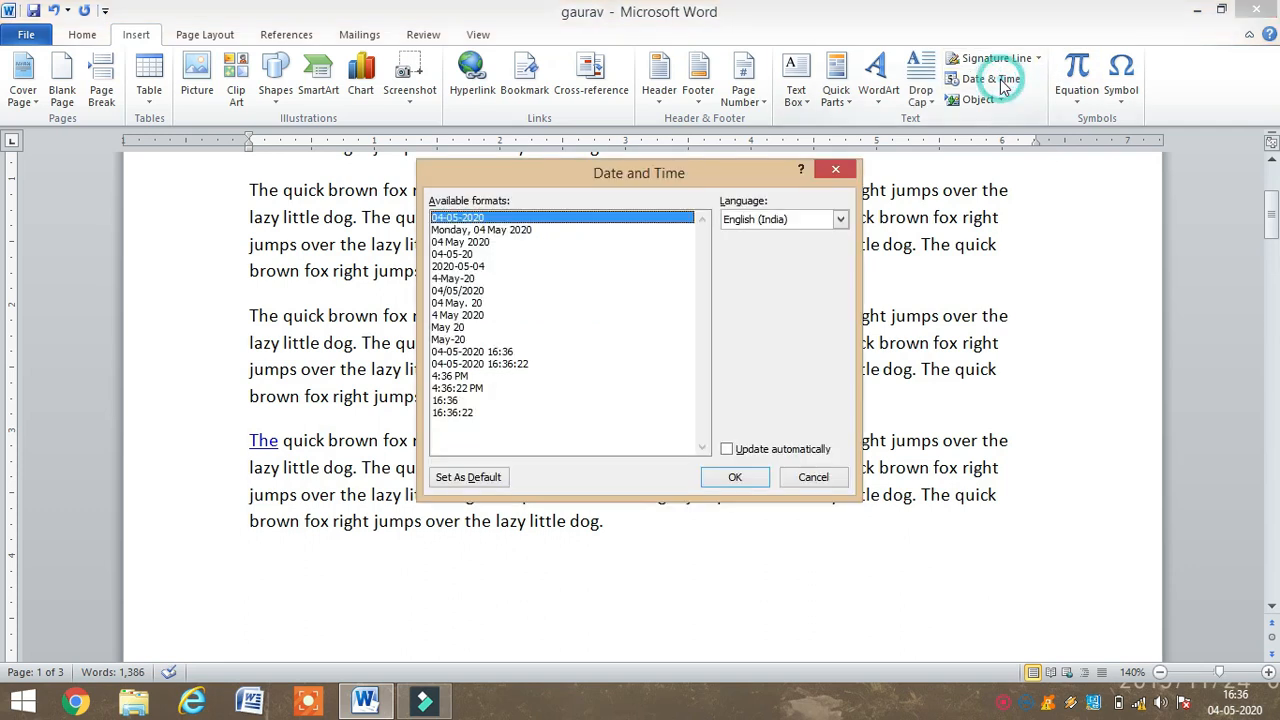
click(468, 352)
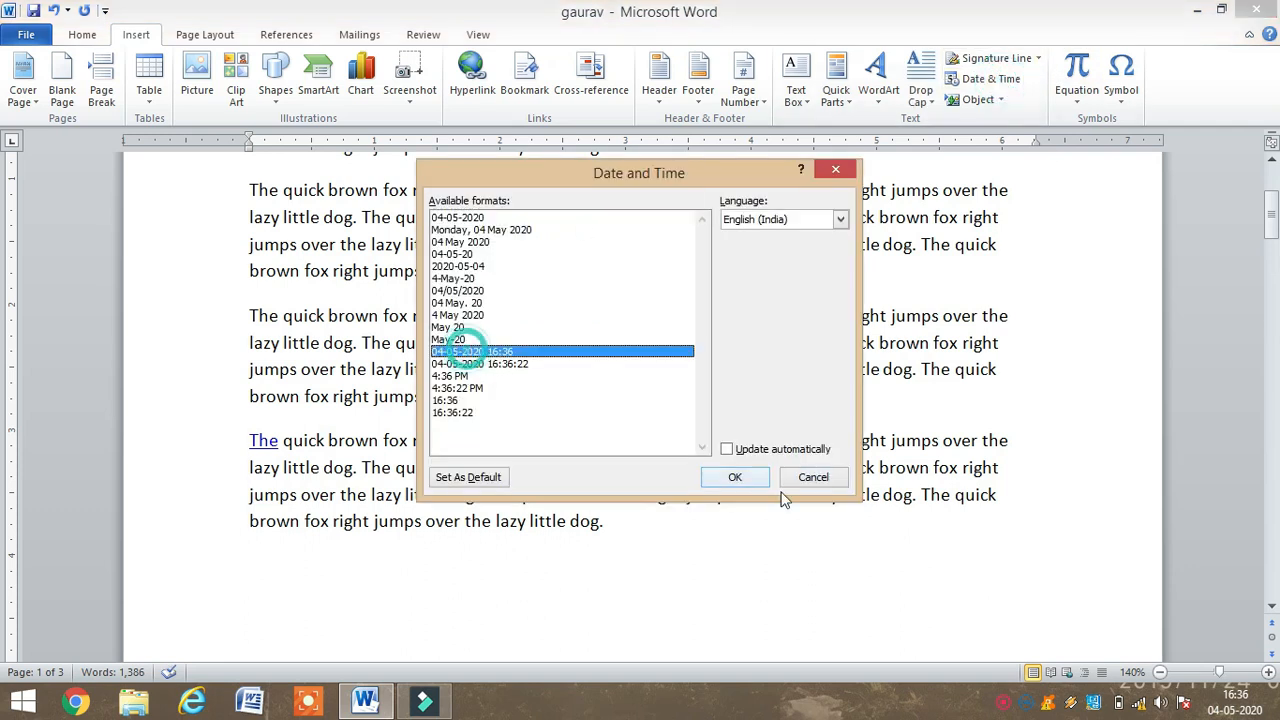
click(471, 269)
click(460, 278)
click(735, 477)
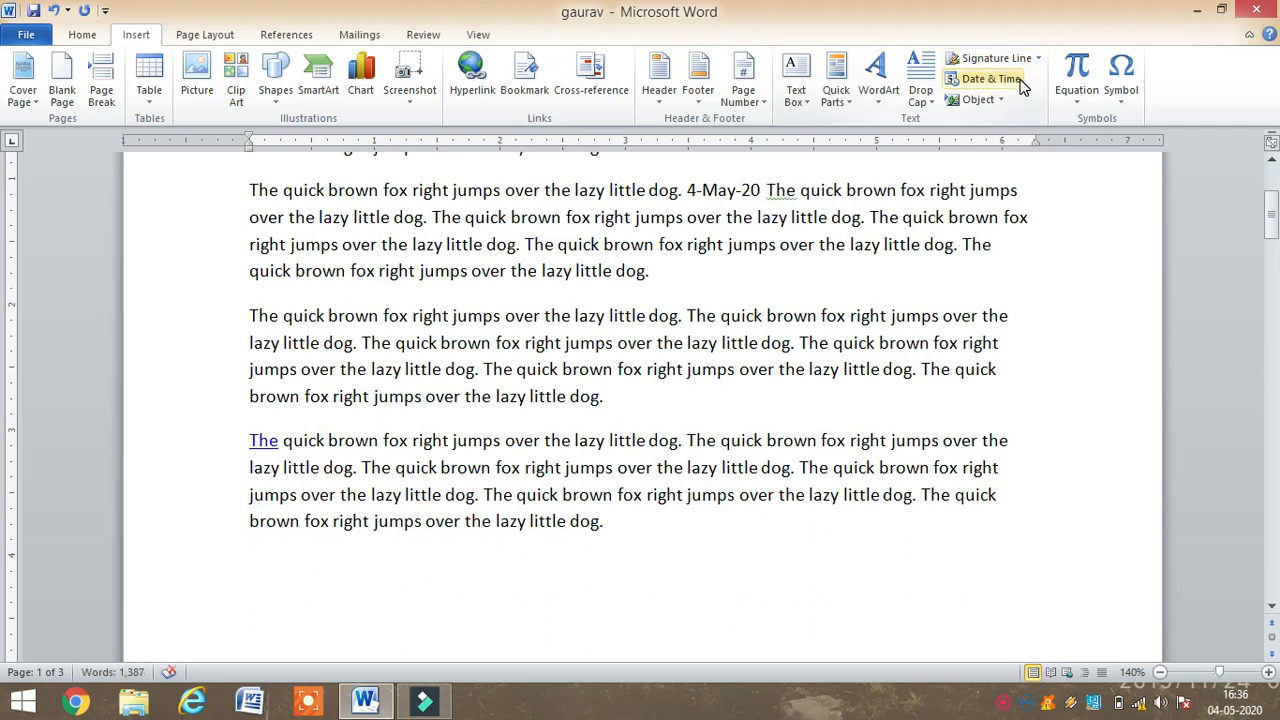
Add an empty line below the fourth paragraph and insert a new Bitmap Image object in that gap
click(746, 529)
key(Return)
scroll(746, 526, down, 3)
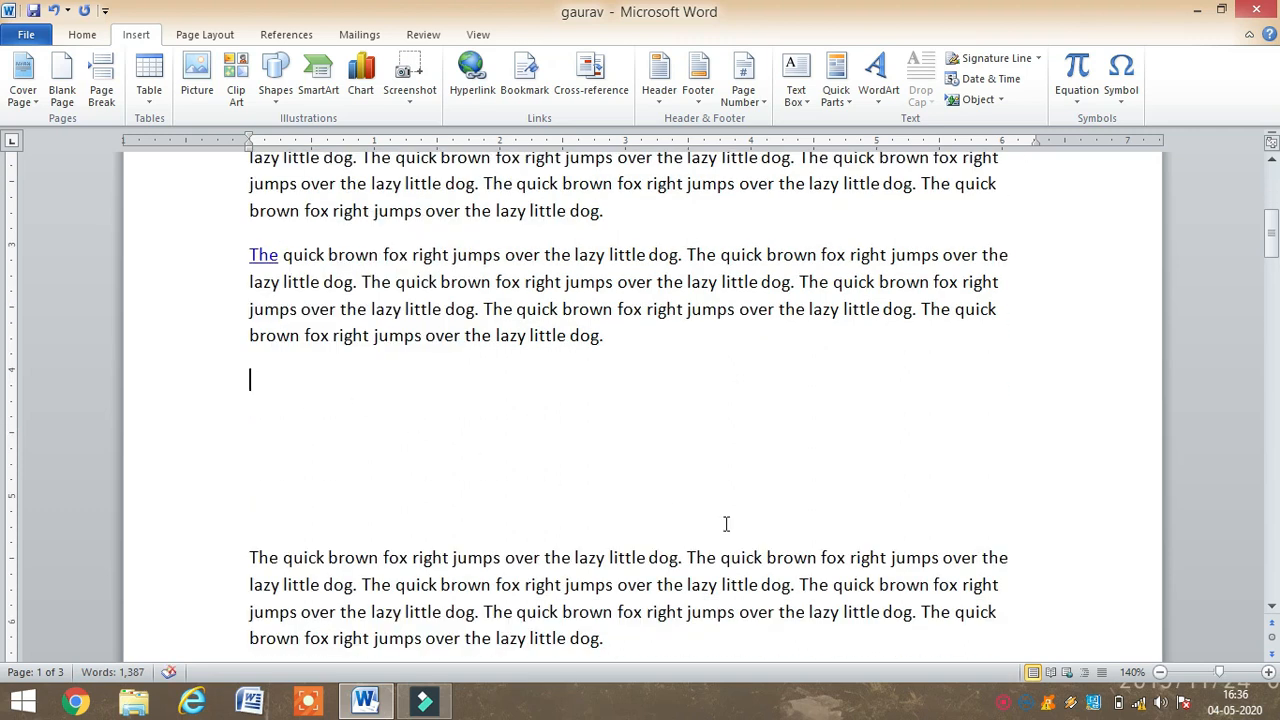
click(1000, 99)
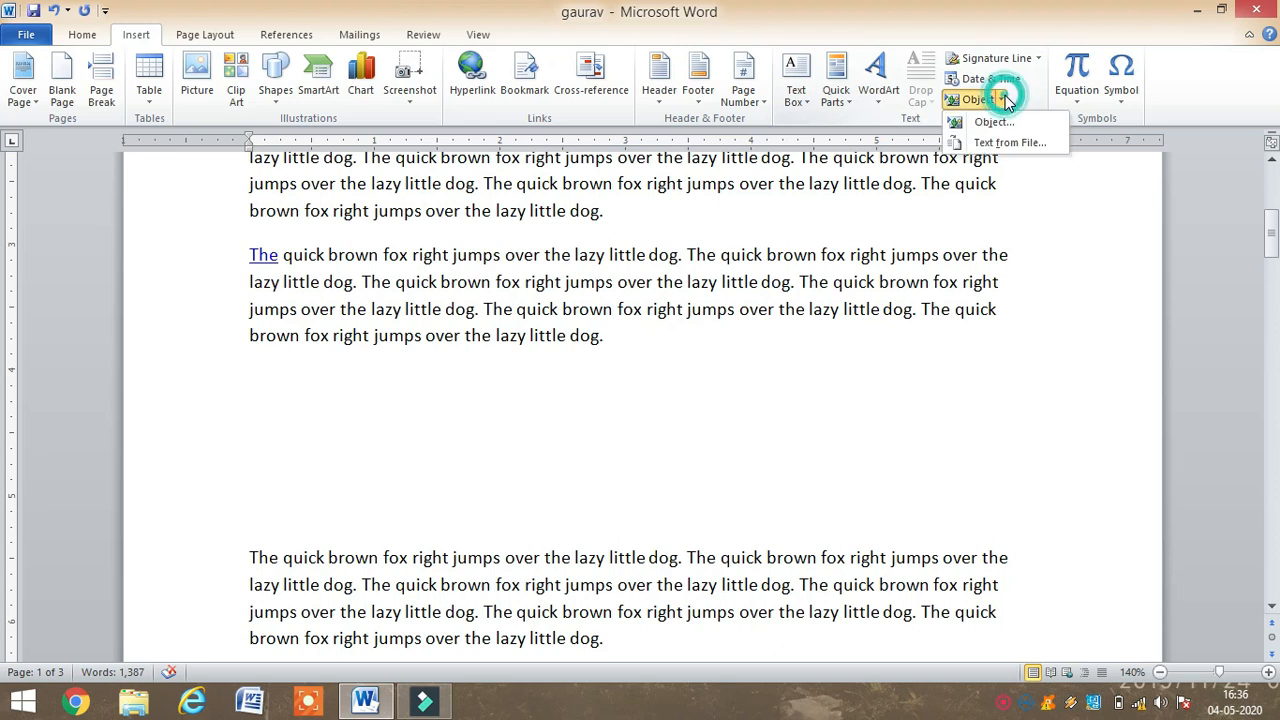
click(990, 124)
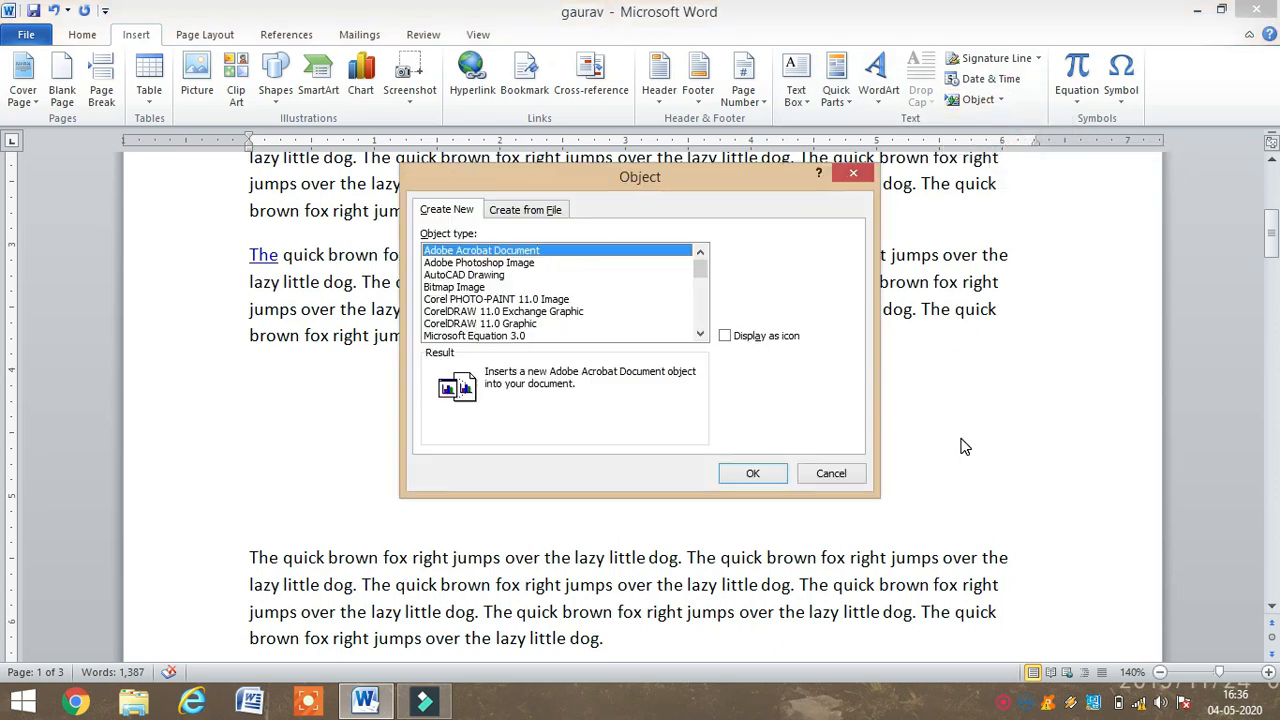
click(460, 288)
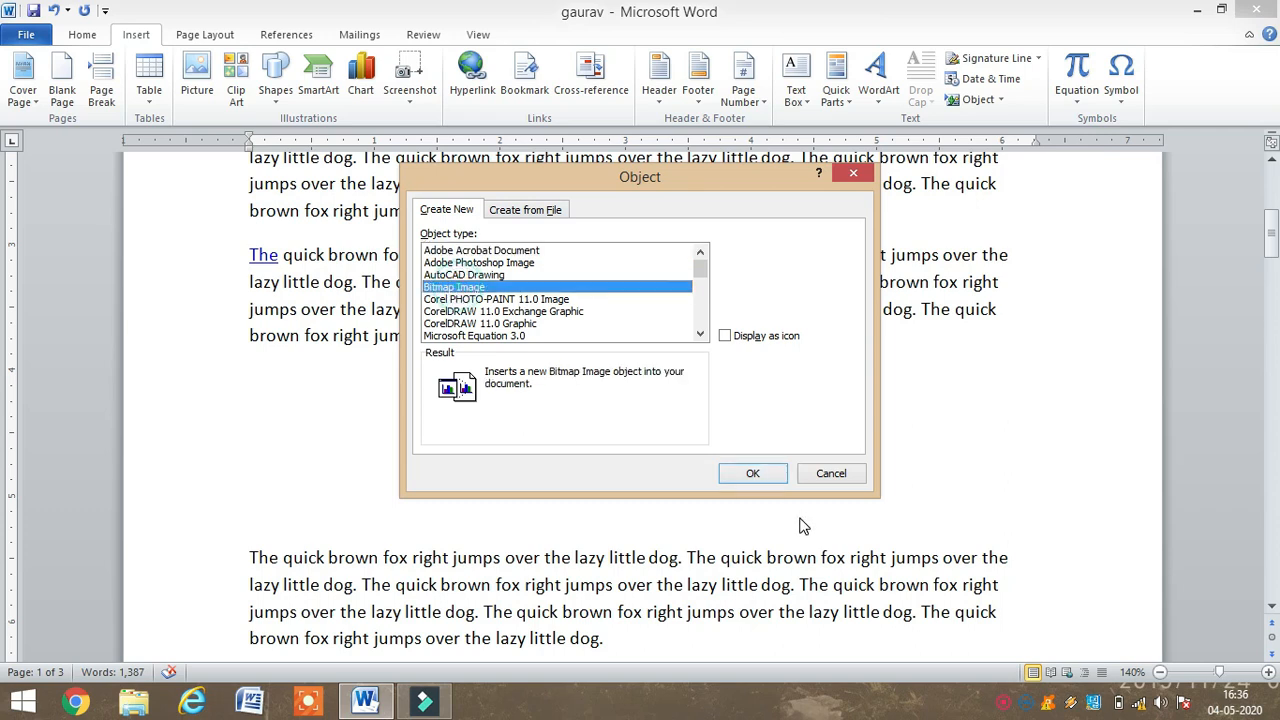
click(742, 471)
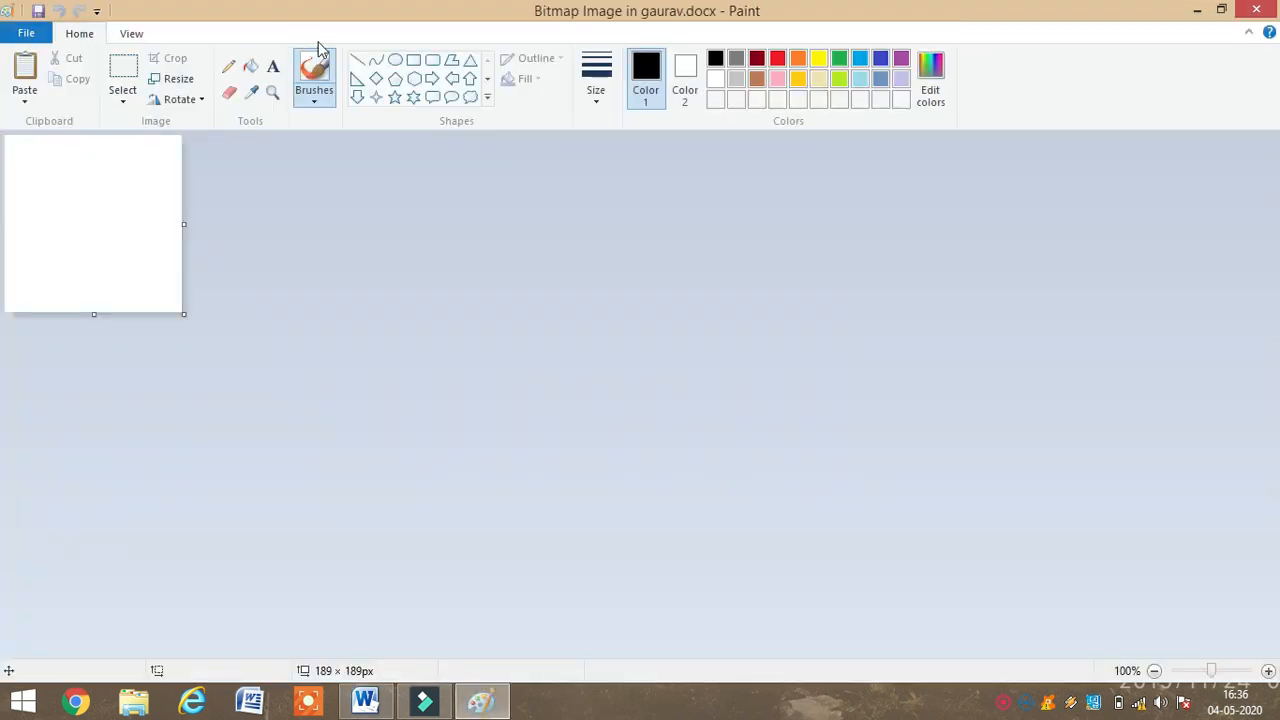
Draw a rectangle about 127 × 83 px in the bitmap, fill it with red, and close Paint to return to Word
click(413, 59)
drag(24, 168, 145, 247)
click(250, 66)
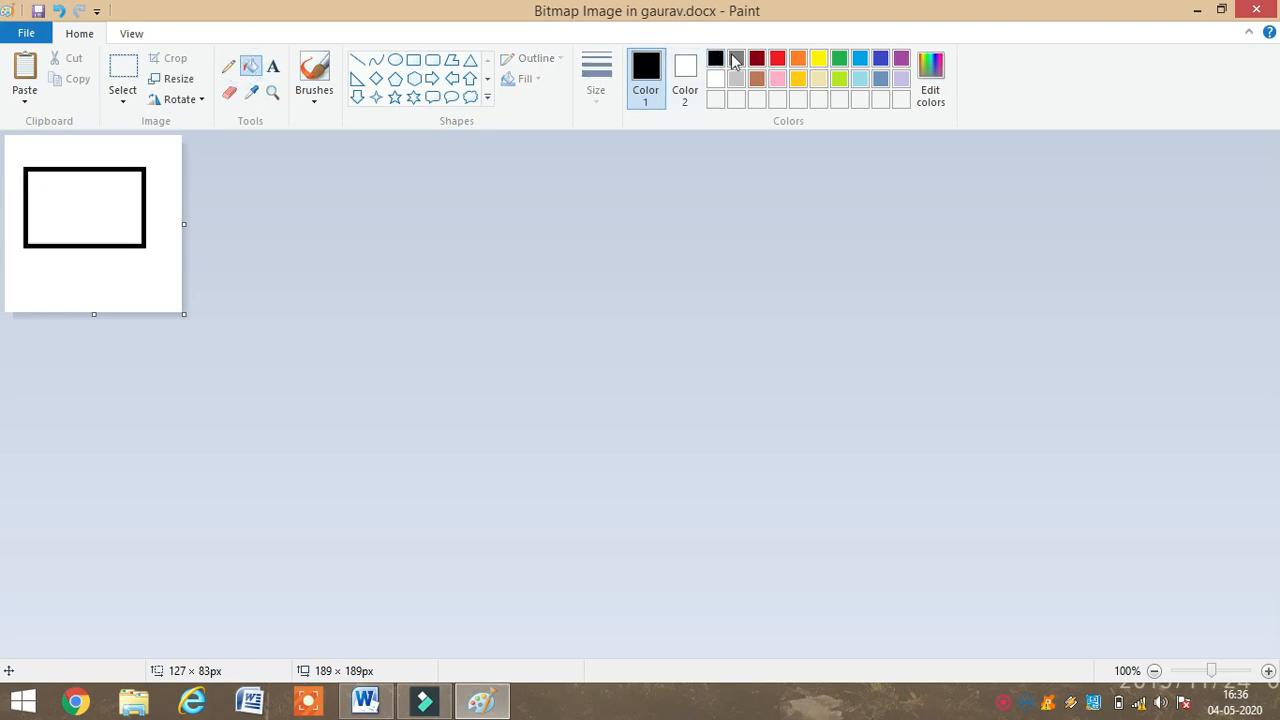
click(777, 58)
click(86, 207)
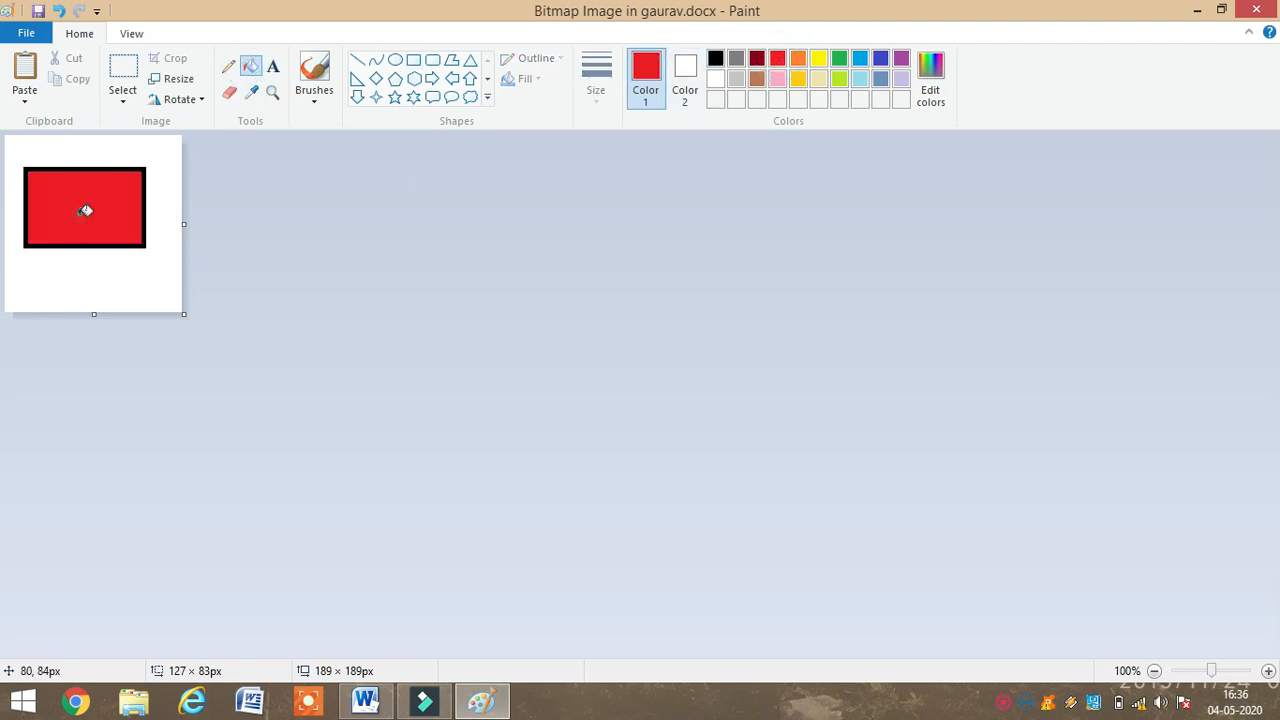
click(1257, 10)
Set the bitmap object's wrapping style to Tight
click(394, 443)
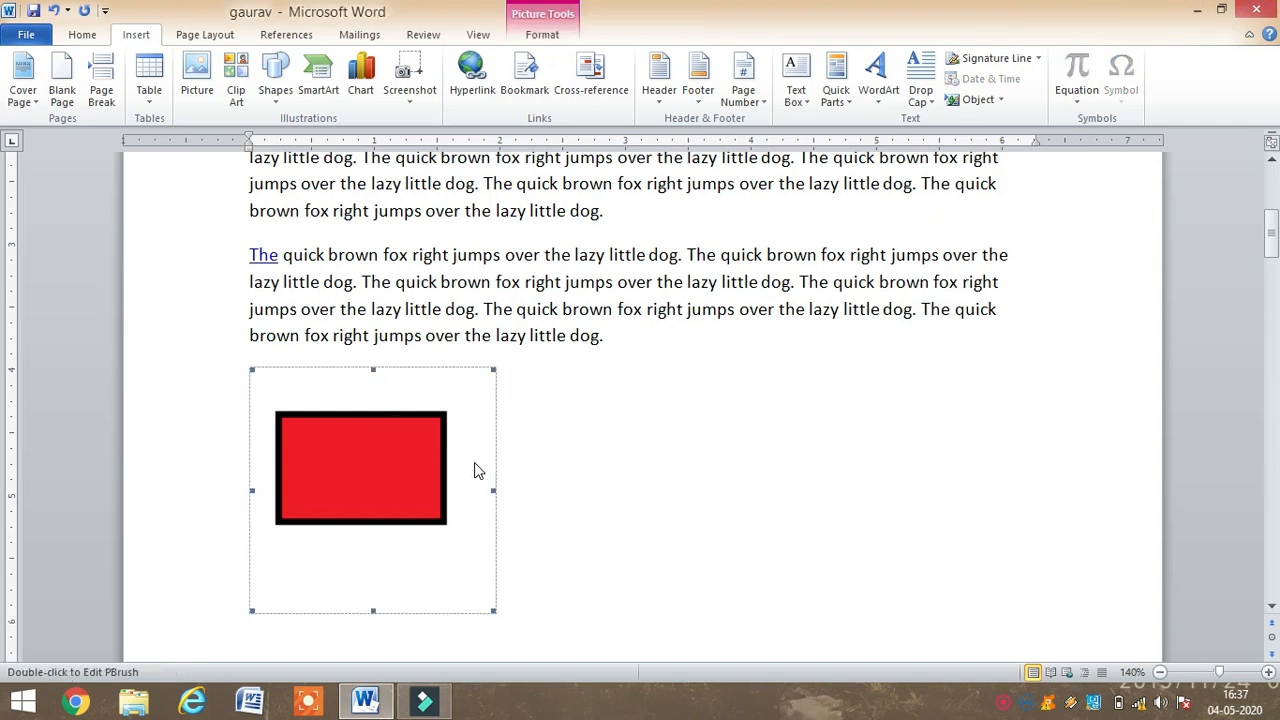
right_click(416, 453)
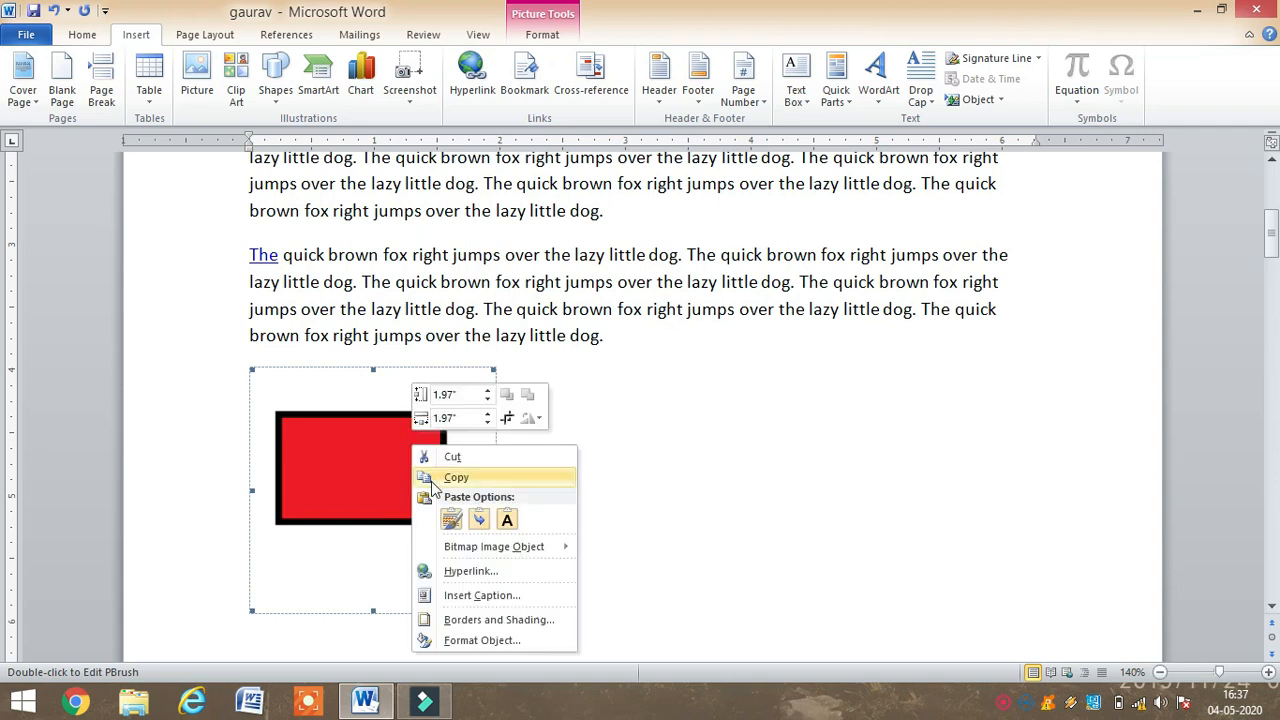
click(483, 640)
click(596, 159)
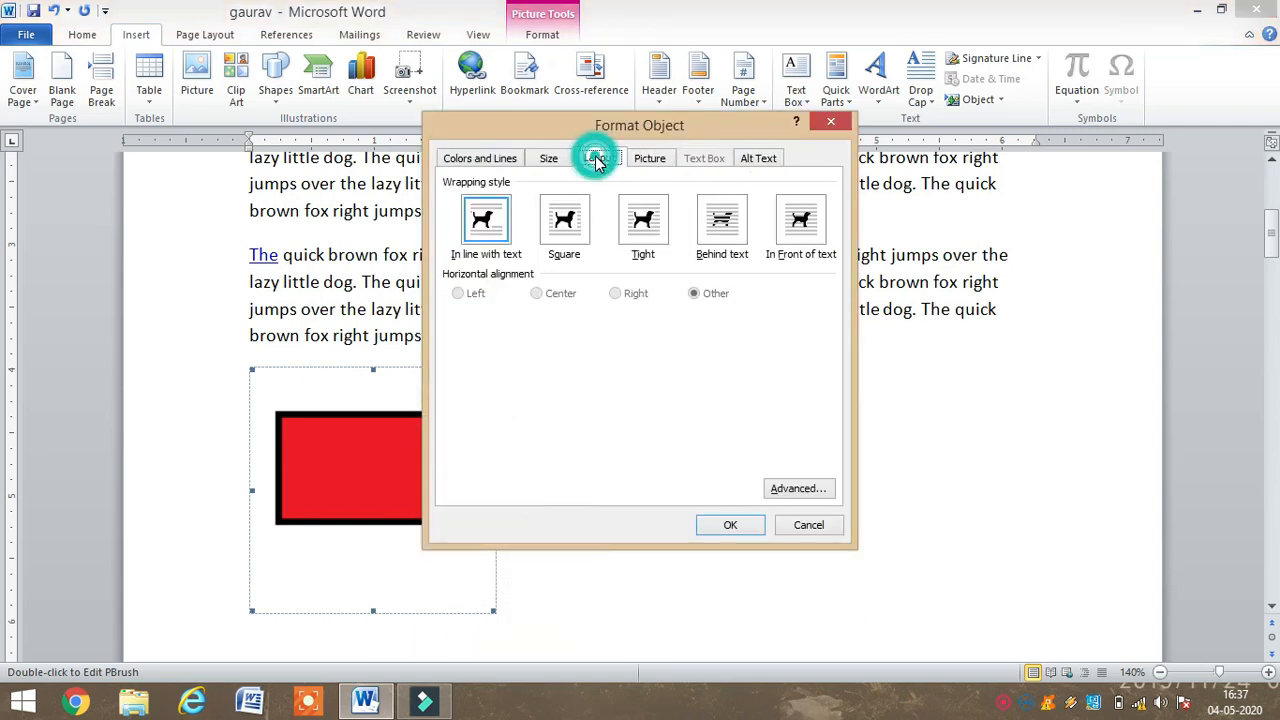
click(643, 222)
click(730, 525)
Move the bitmap object toward the middle of the text width and scale it down proportionally to roughly half its size
drag(520, 452, 562, 448)
drag(562, 448, 659, 443)
drag(756, 607, 647, 500)
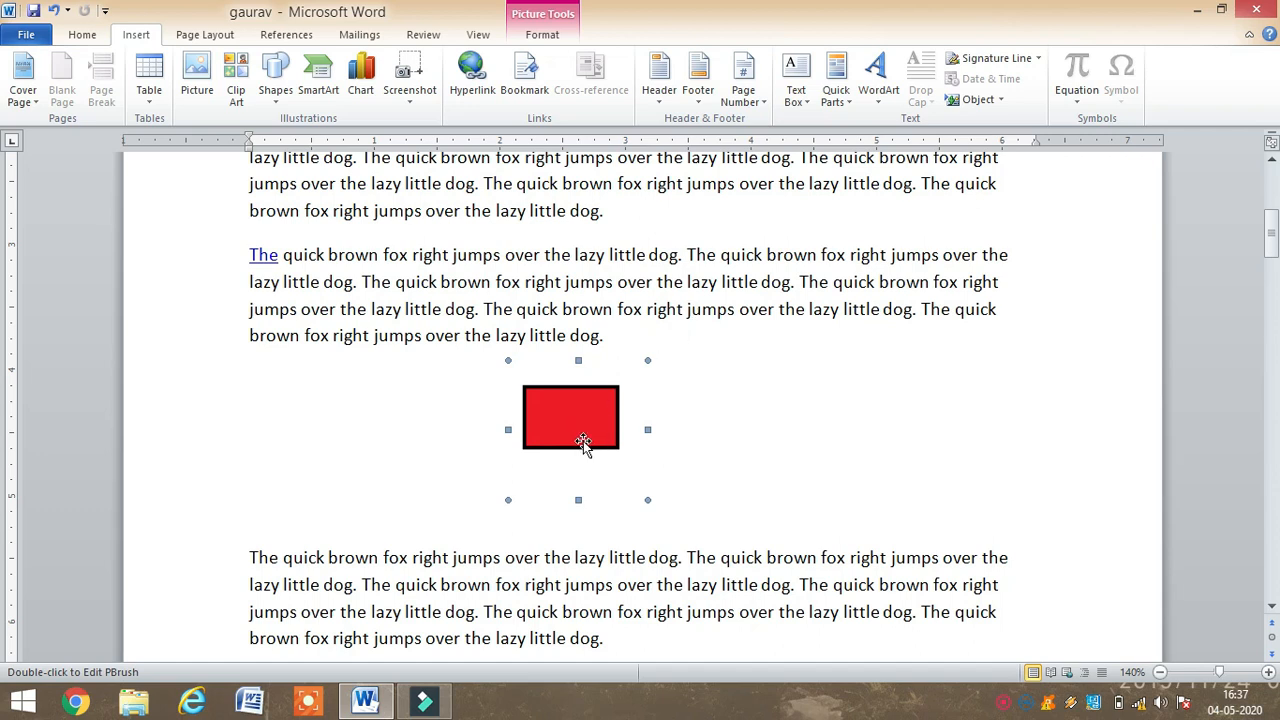
Delete the bitmap object and insert the built-in Binomial Theorem equation on the empty line
key(Delete)
click(726, 391)
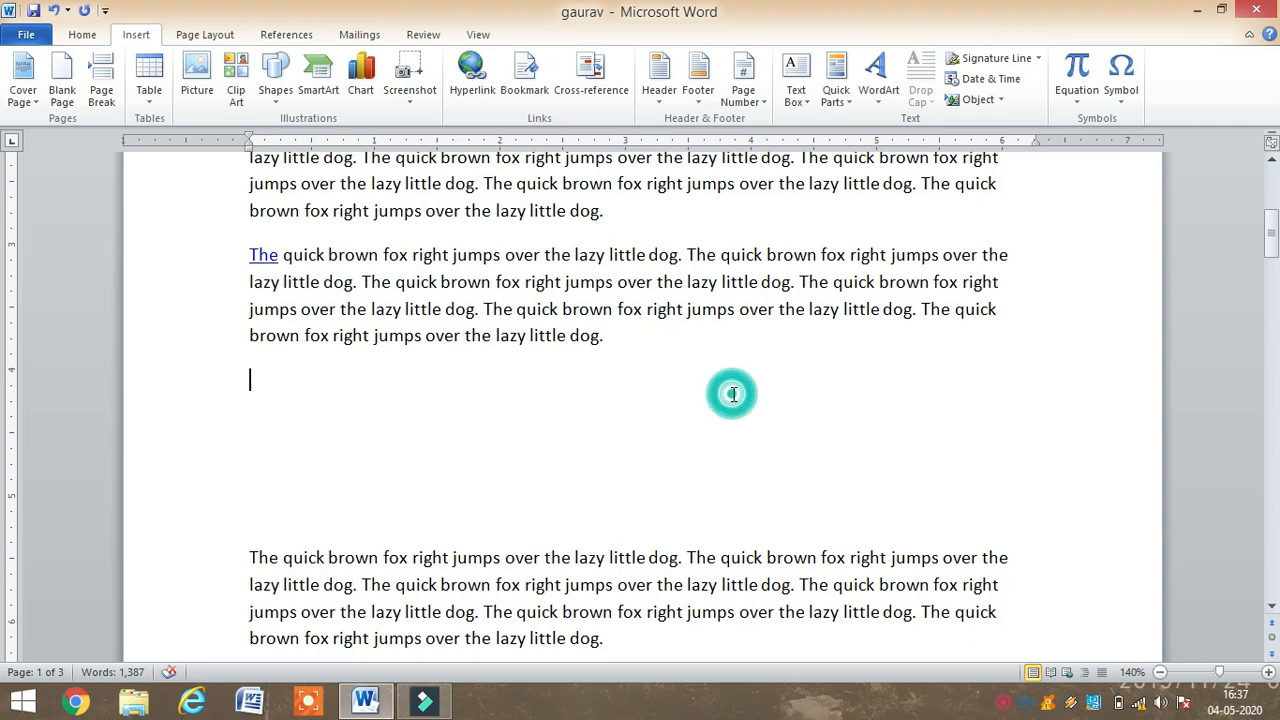
click(1077, 104)
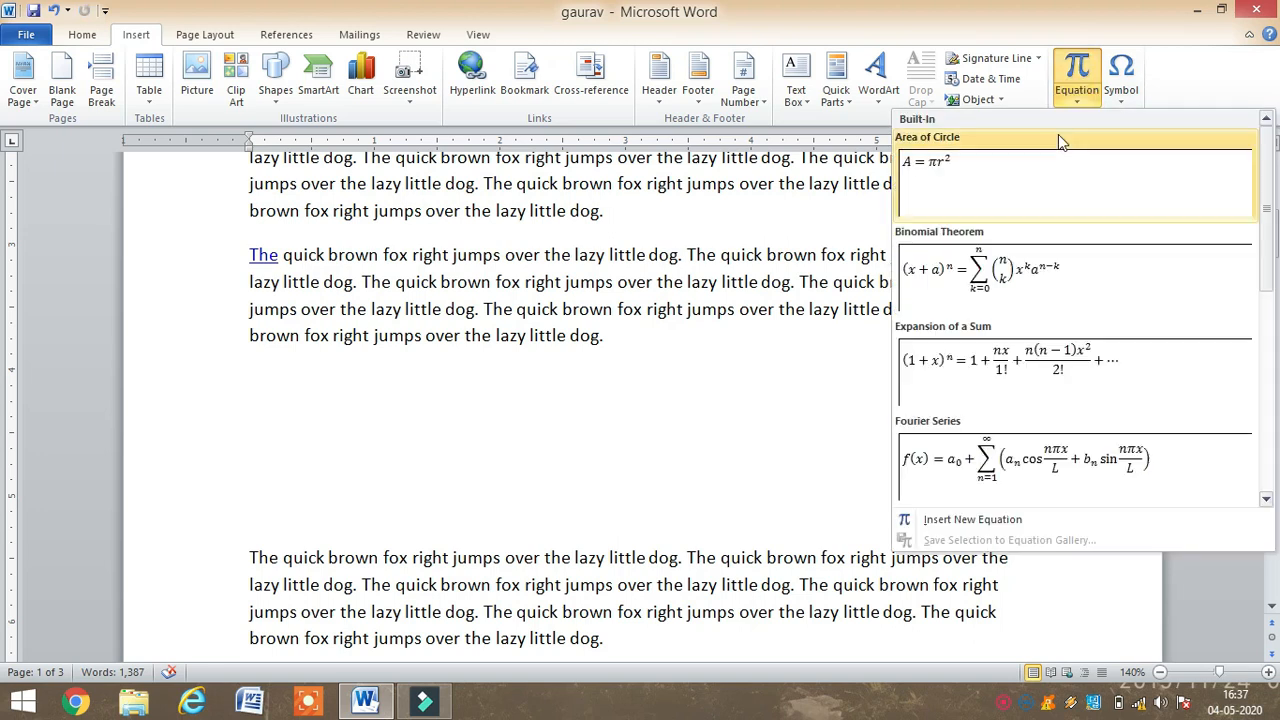
click(1022, 297)
Select the Binomial Theorem equation and view its equation options
click(550, 402)
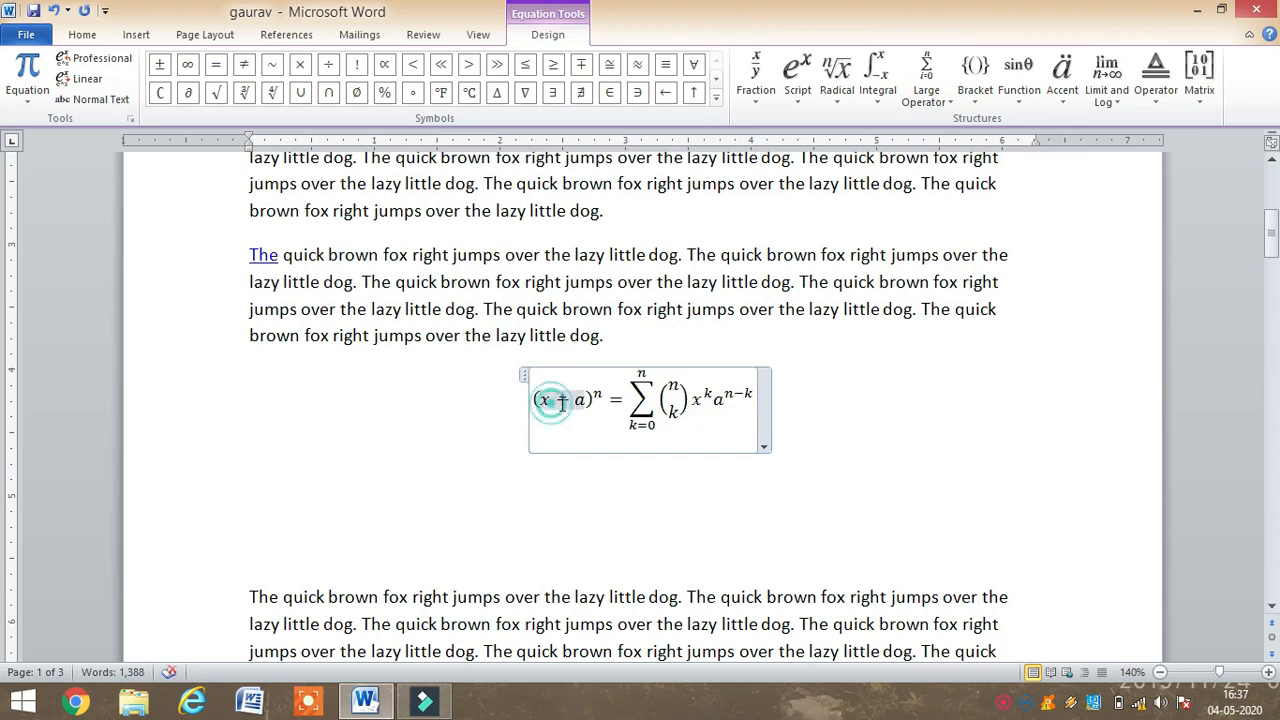
click(772, 403)
click(763, 403)
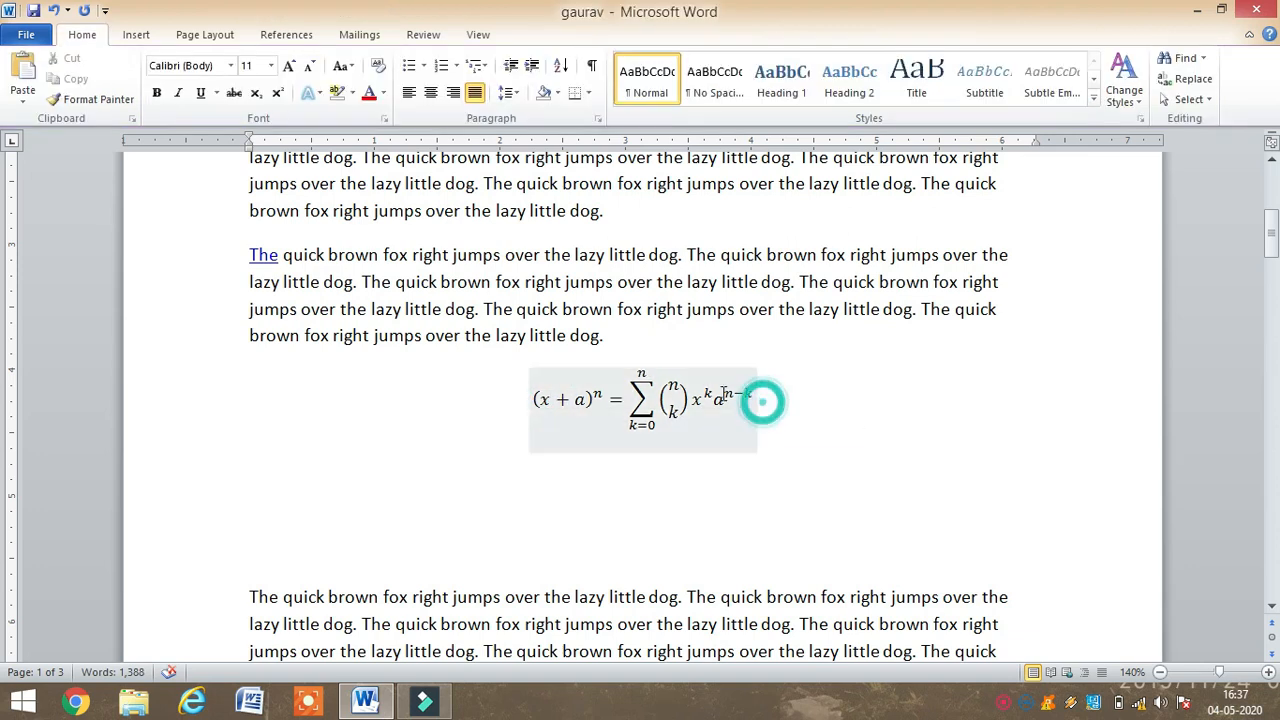
click(721, 393)
click(766, 395)
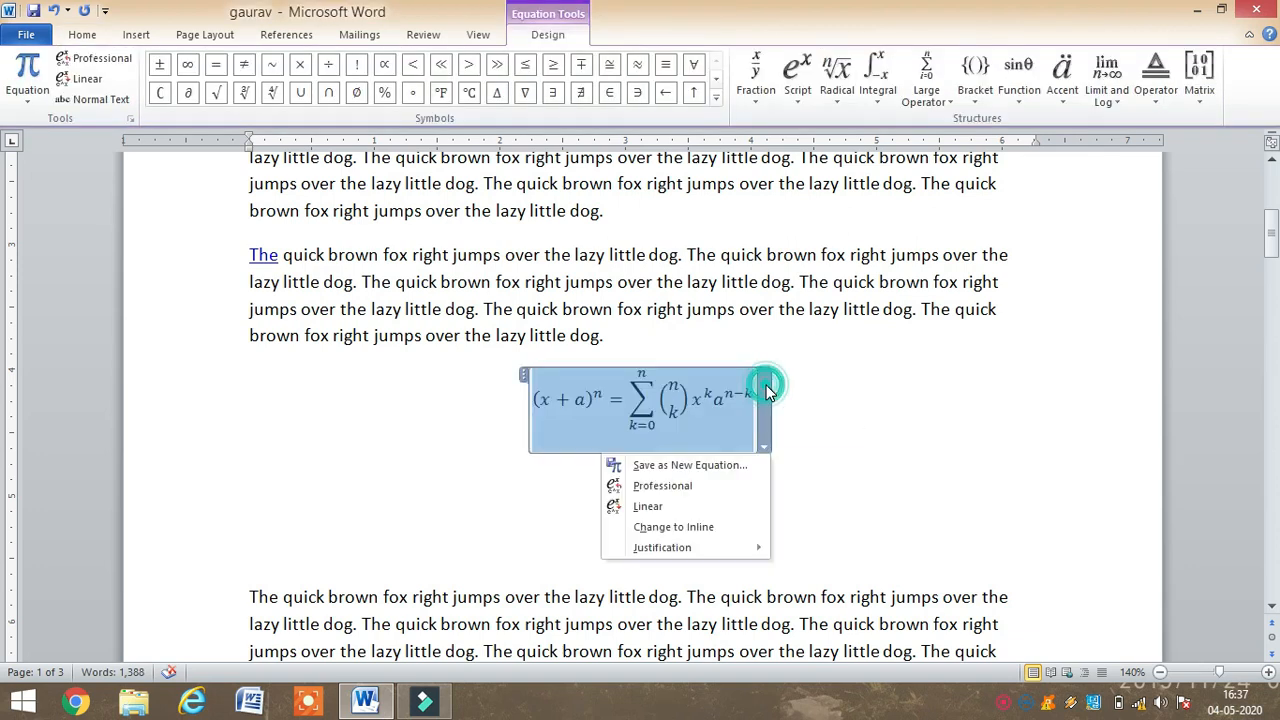
Cut the (x + a)ⁿ term out of the equation and delete the rest of the equation
click(522, 378)
right_click(528, 372)
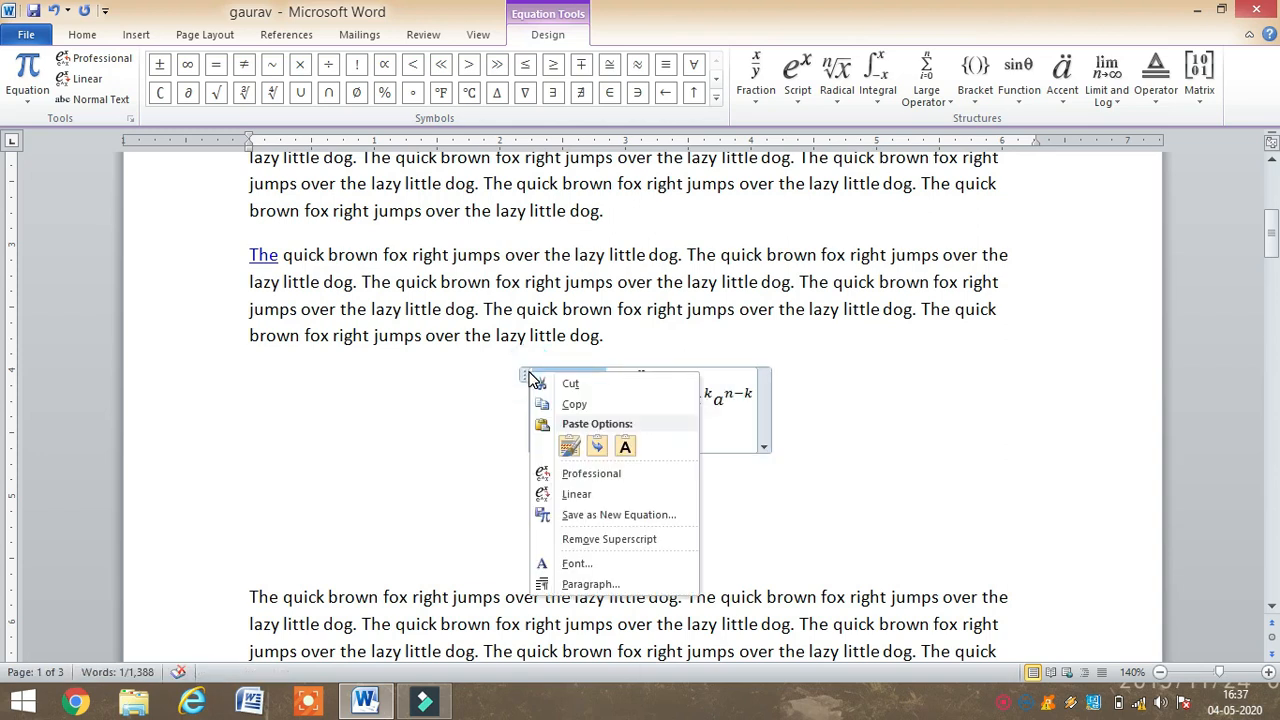
click(610, 386)
click(563, 376)
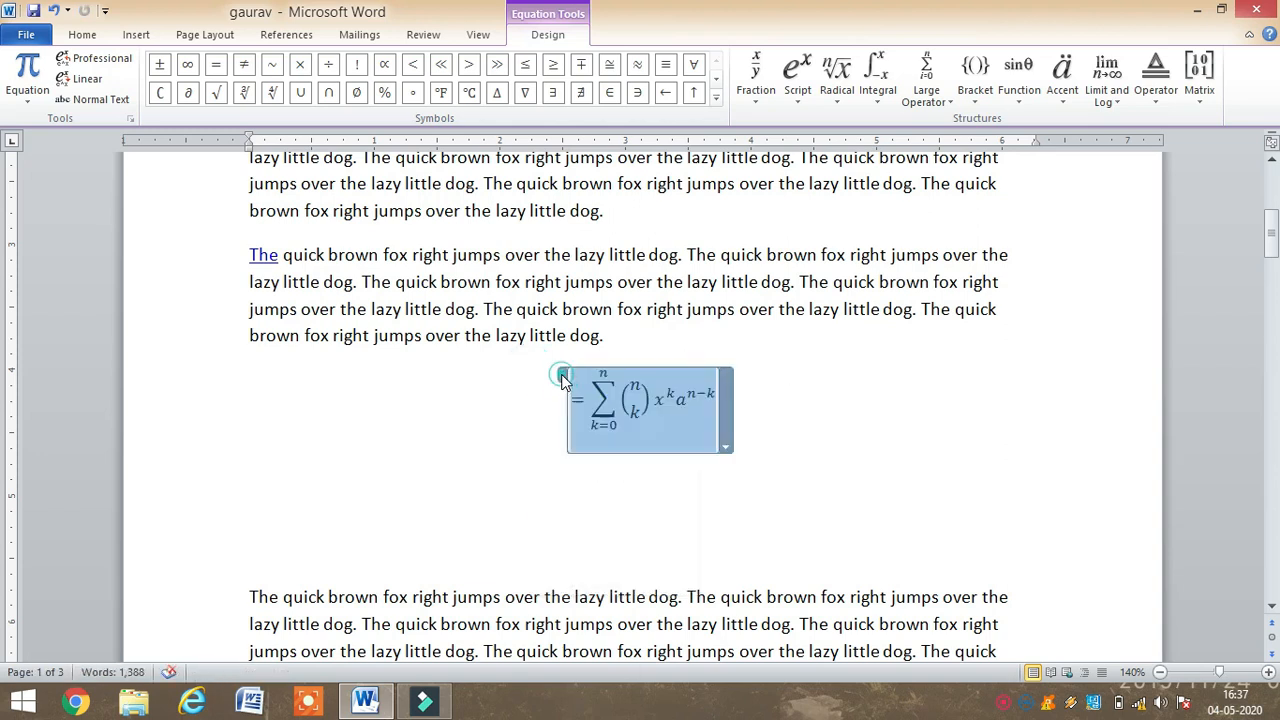
key(Delete)
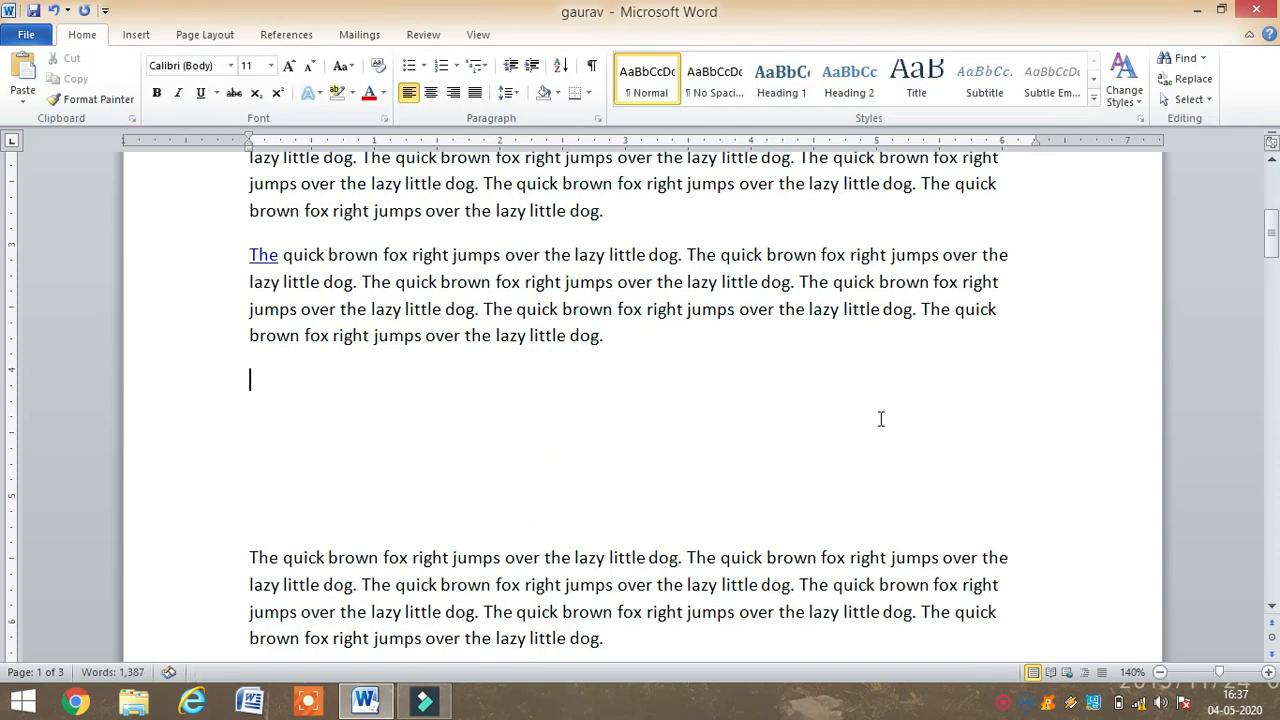
Insert a new blank equation on the empty line and add a Superscript structure to it
click(136, 35)
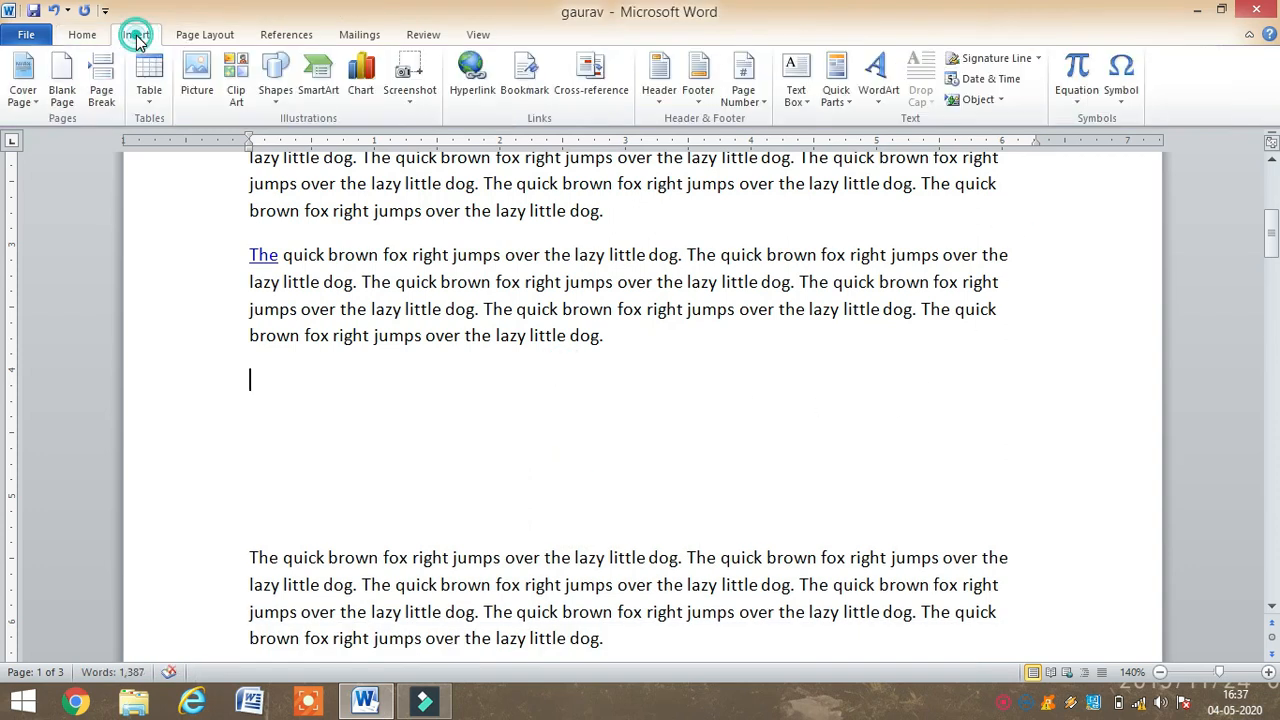
click(1068, 100)
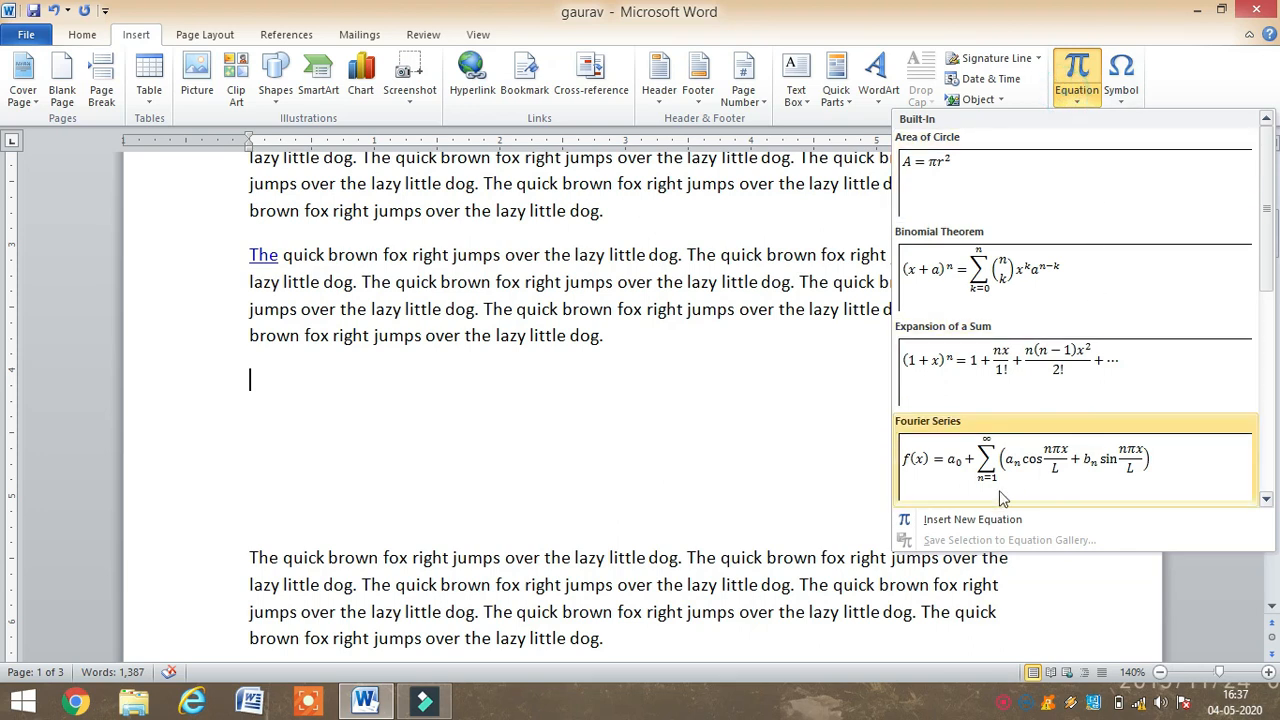
click(966, 521)
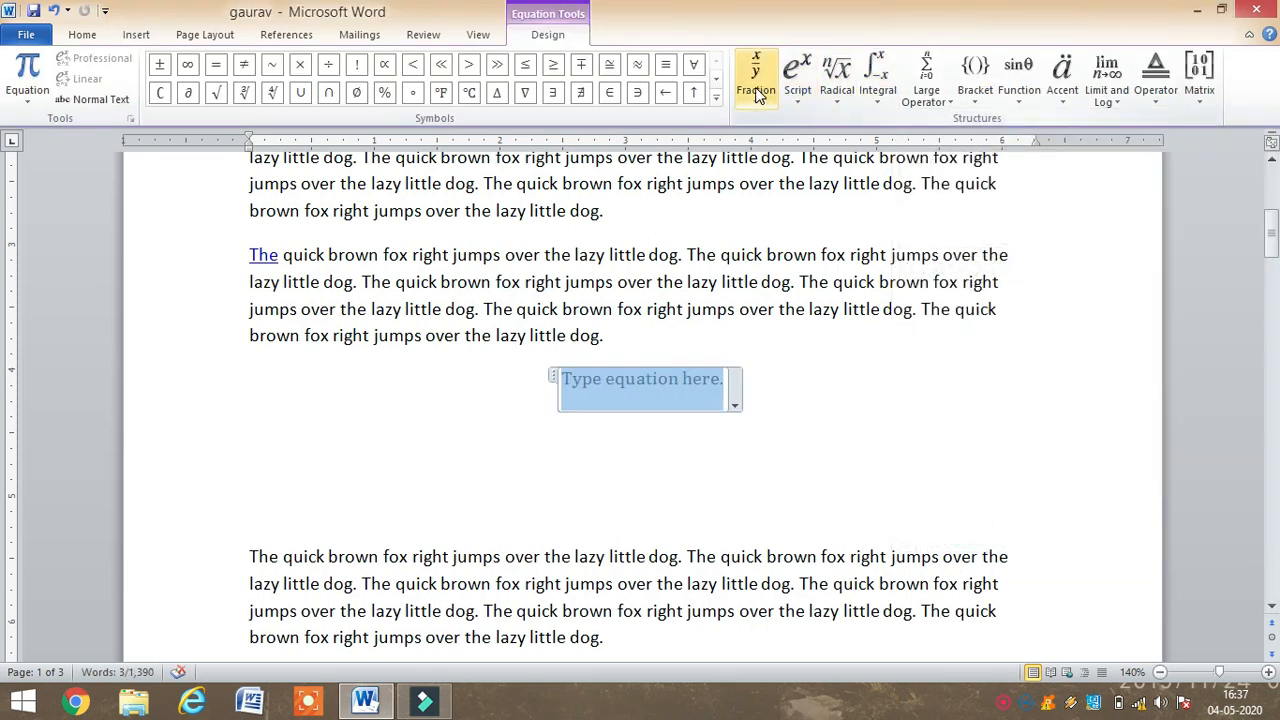
click(762, 84)
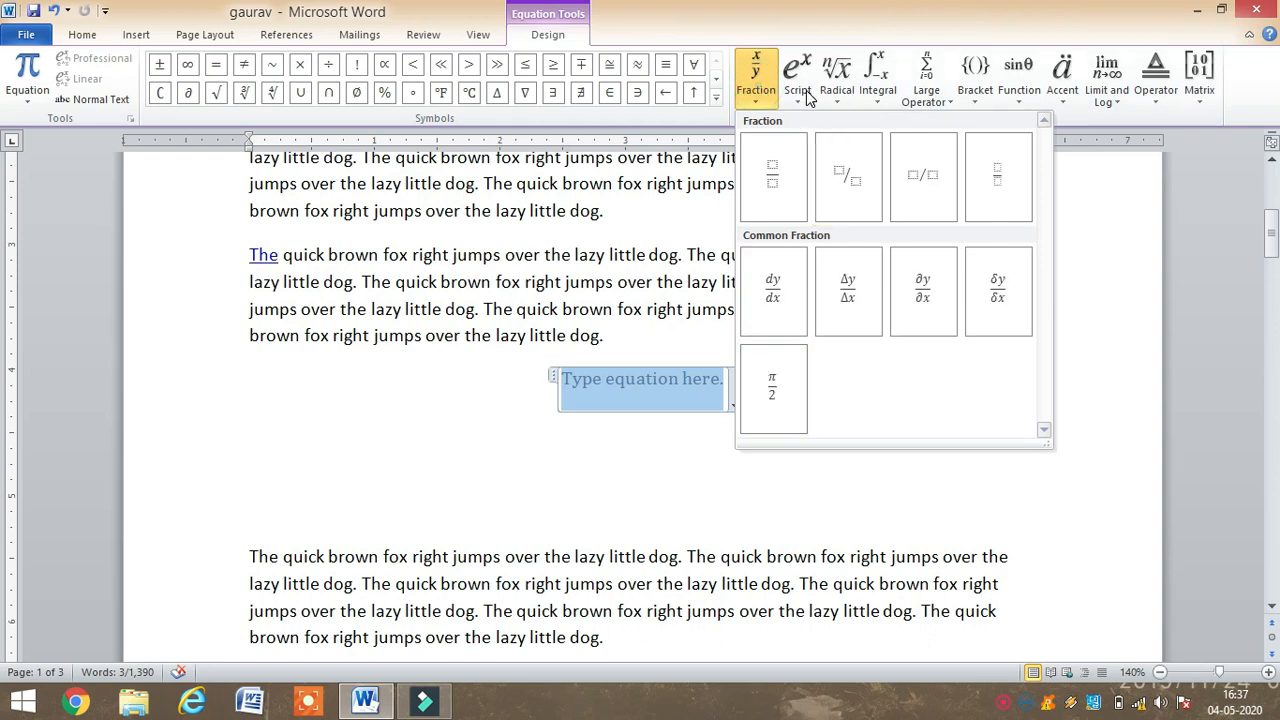
click(808, 97)
click(826, 192)
Fill the superscript structure with base X and exponent 2, and add a minus sign after it
click(636, 378)
text(x)
click(651, 373)
text(2)
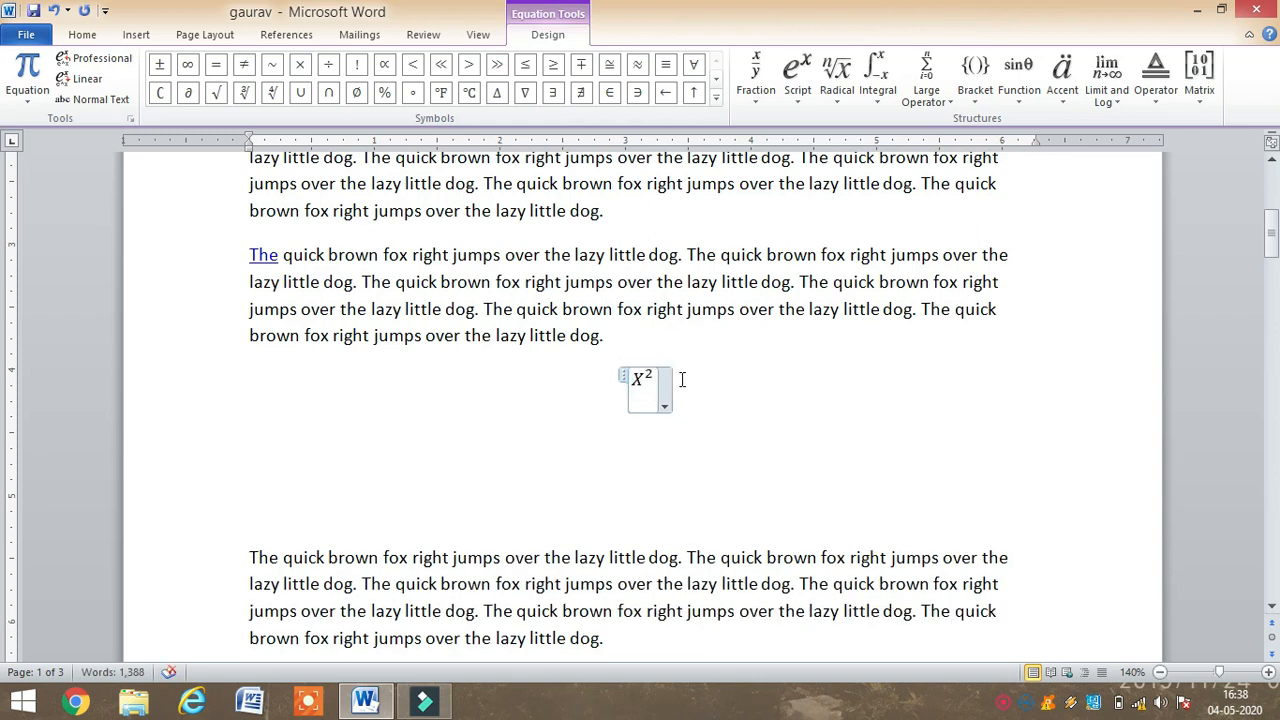
click(681, 379)
text(-)
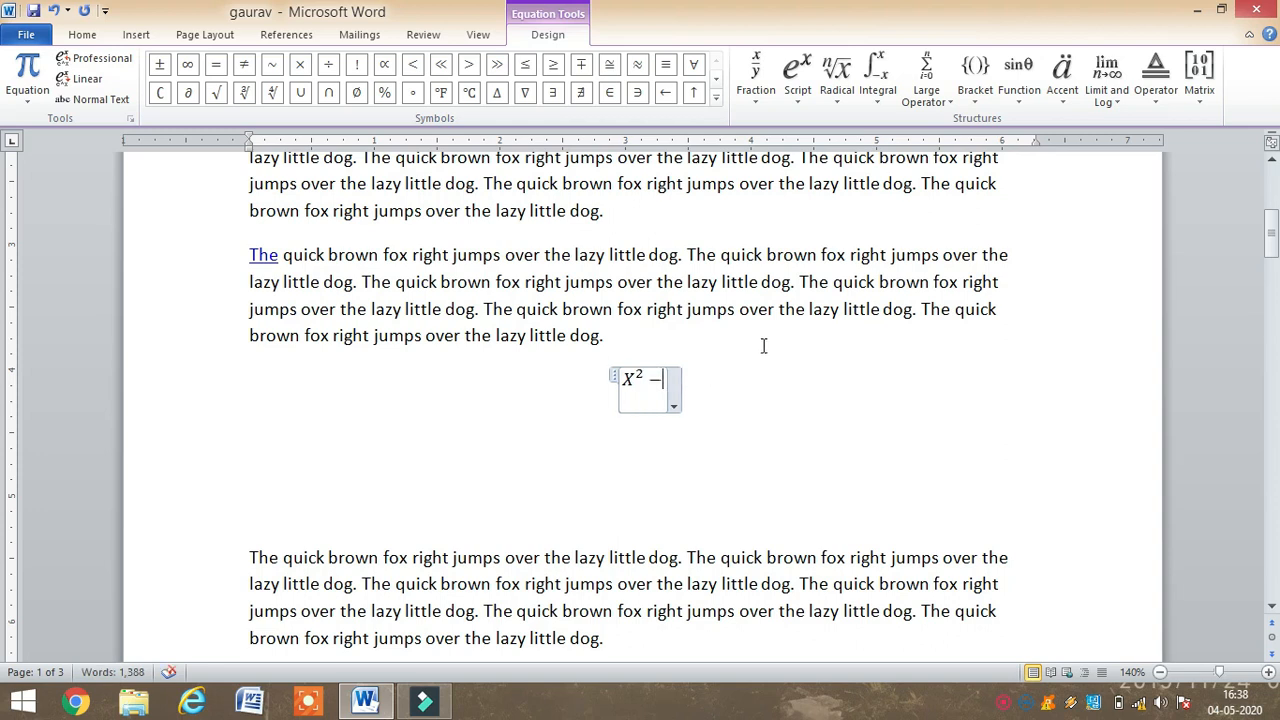
Add a second Superscript structure after the minus sign with base Y and exponent 2
click(797, 68)
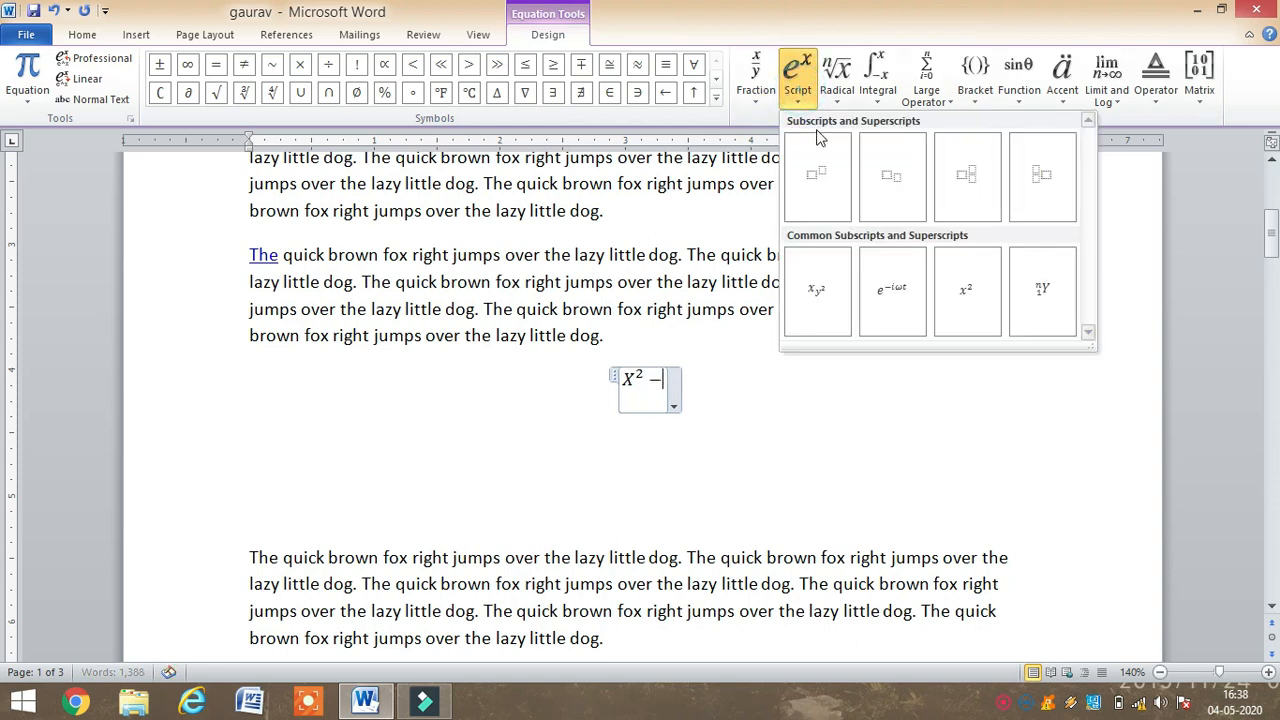
click(830, 180)
click(657, 380)
text(Y)
click(688, 361)
text(2)
key(BackSpace)
click(676, 373)
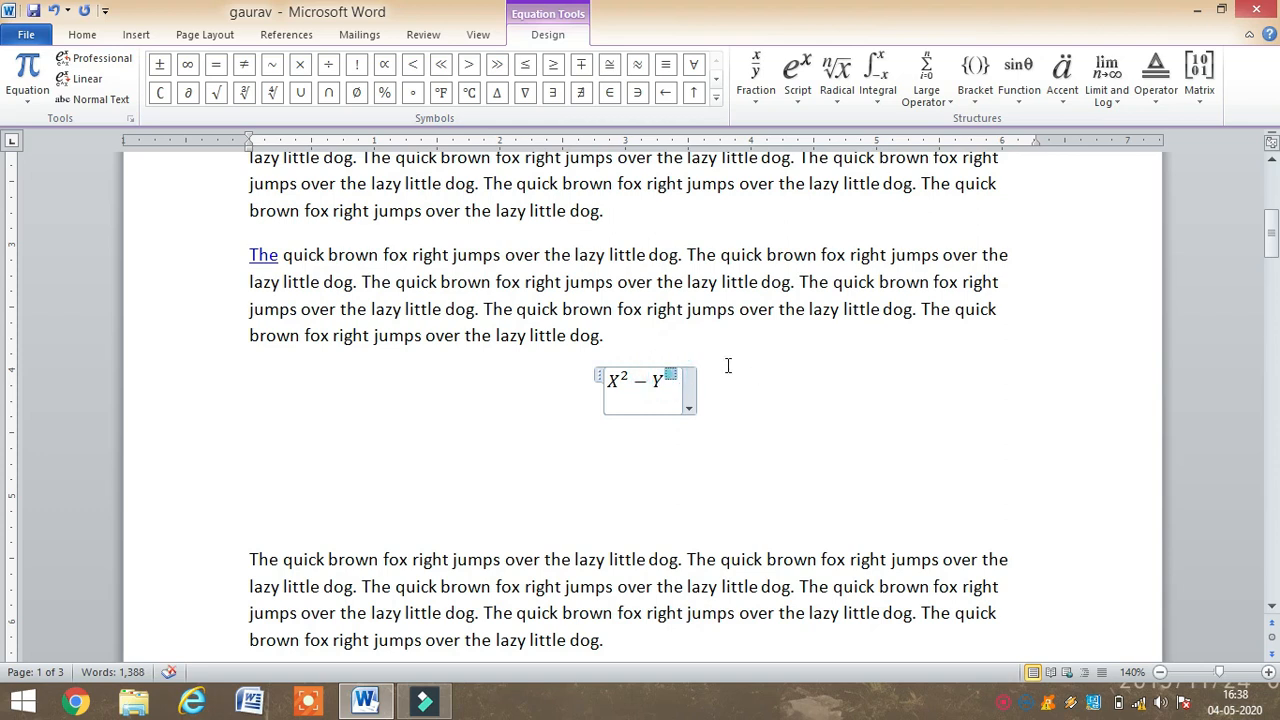
text(2=2)
key(BackSpace)
key(BackSpace)
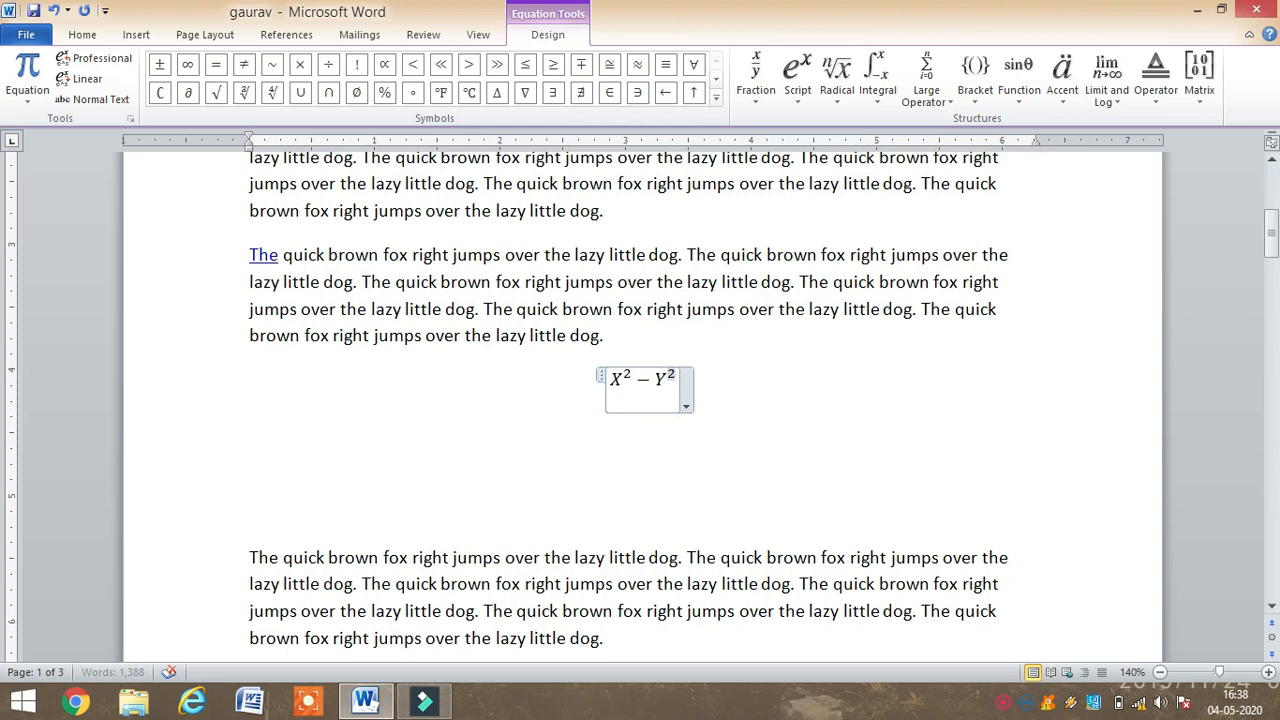
Complete the equation with = 2 after the Y² term
click(676, 374)
text(=)
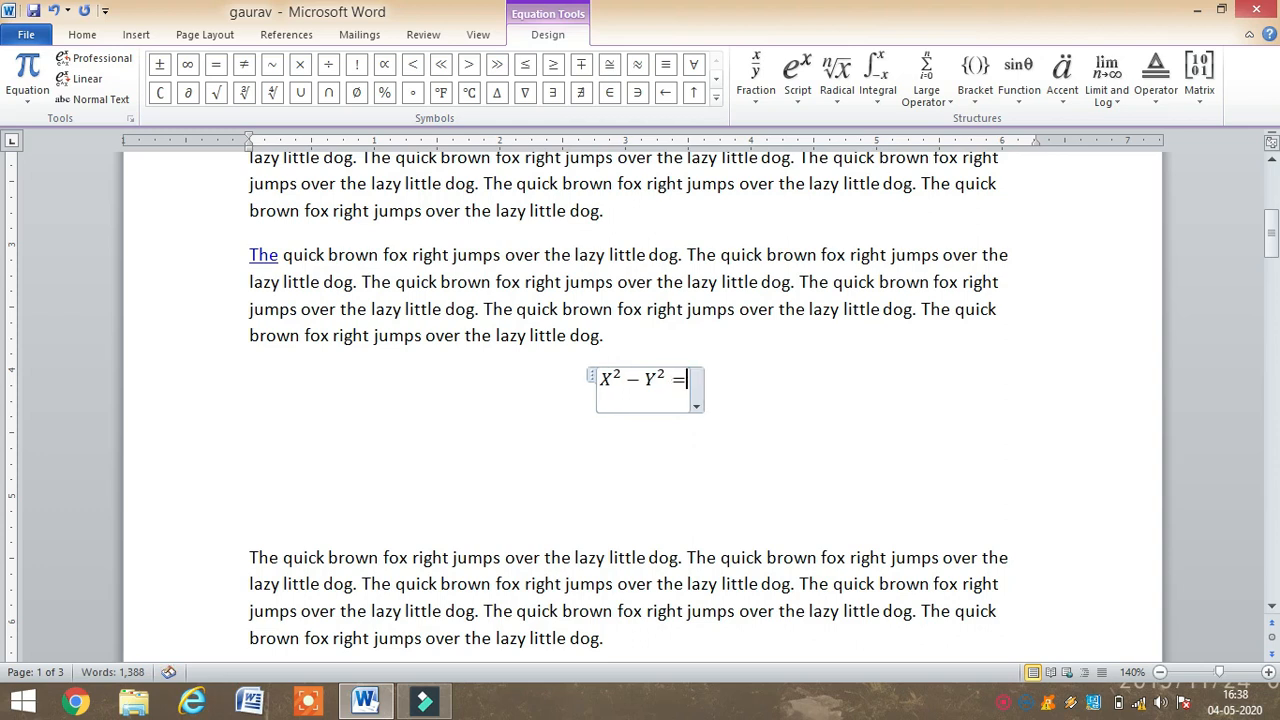
text(2)
click(798, 380)
View the full set of Basic Math symbols available for the equation
click(612, 376)
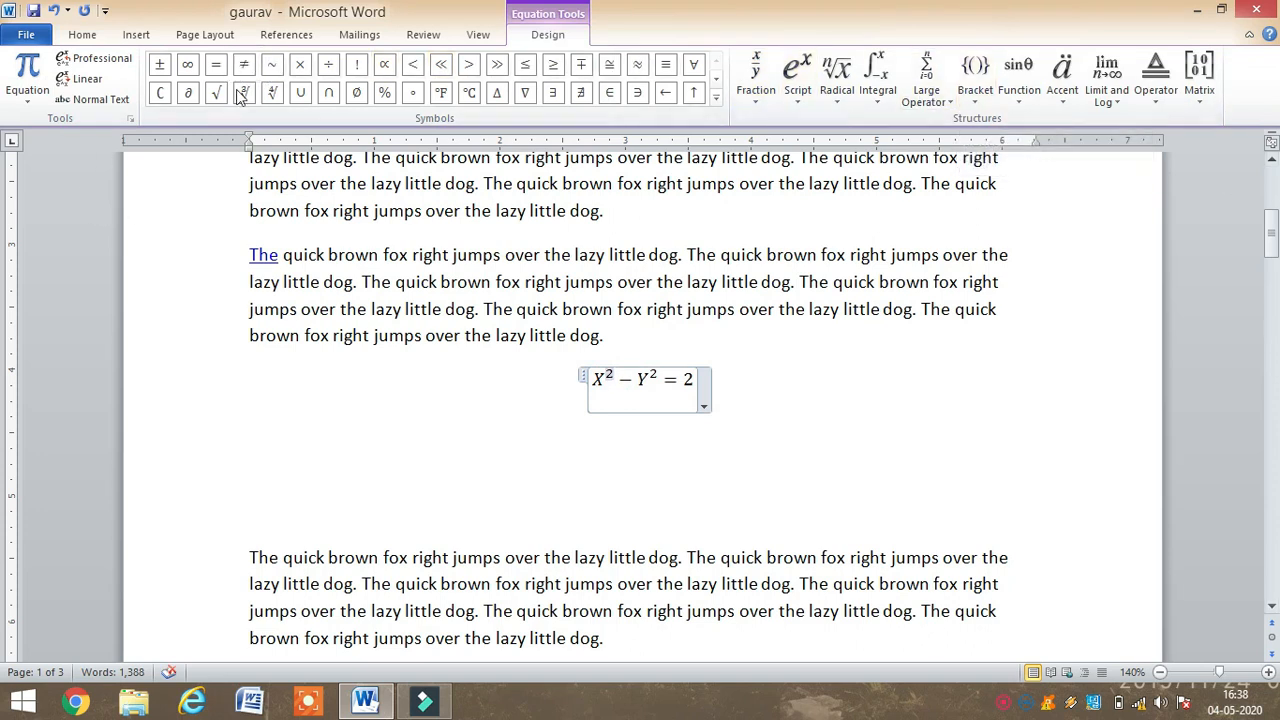
click(716, 97)
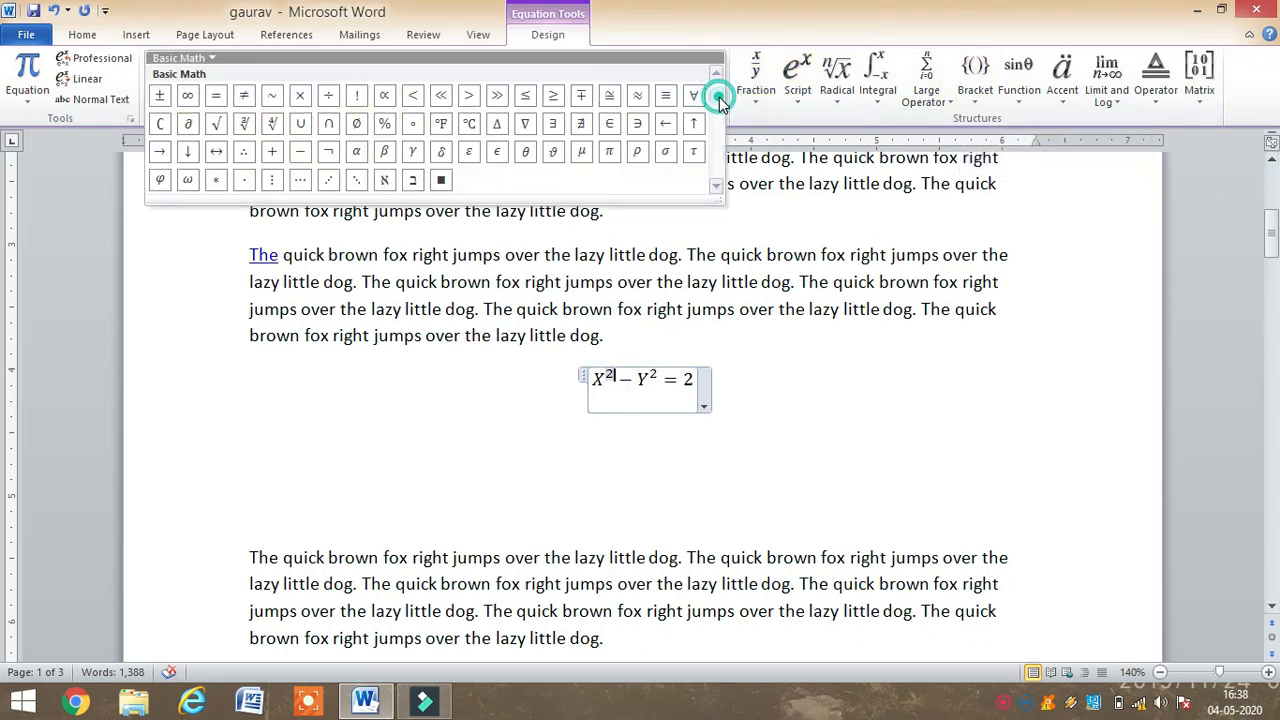
click(784, 463)
Delete the X² − Y² = 2 equation together with the empty lines selected below it
click(664, 403)
drag(845, 466, 504, 380)
key(Delete)
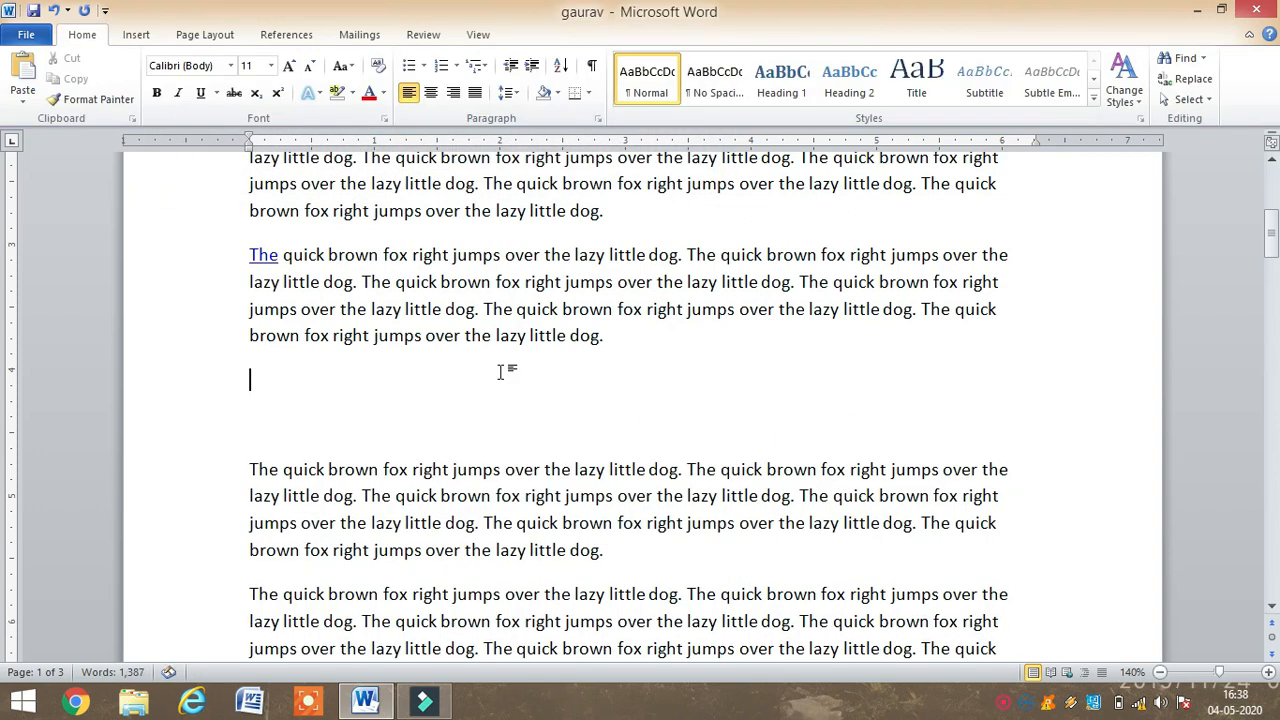
Insert the ❖ symbol on the empty line below the linked paragraph
click(136, 34)
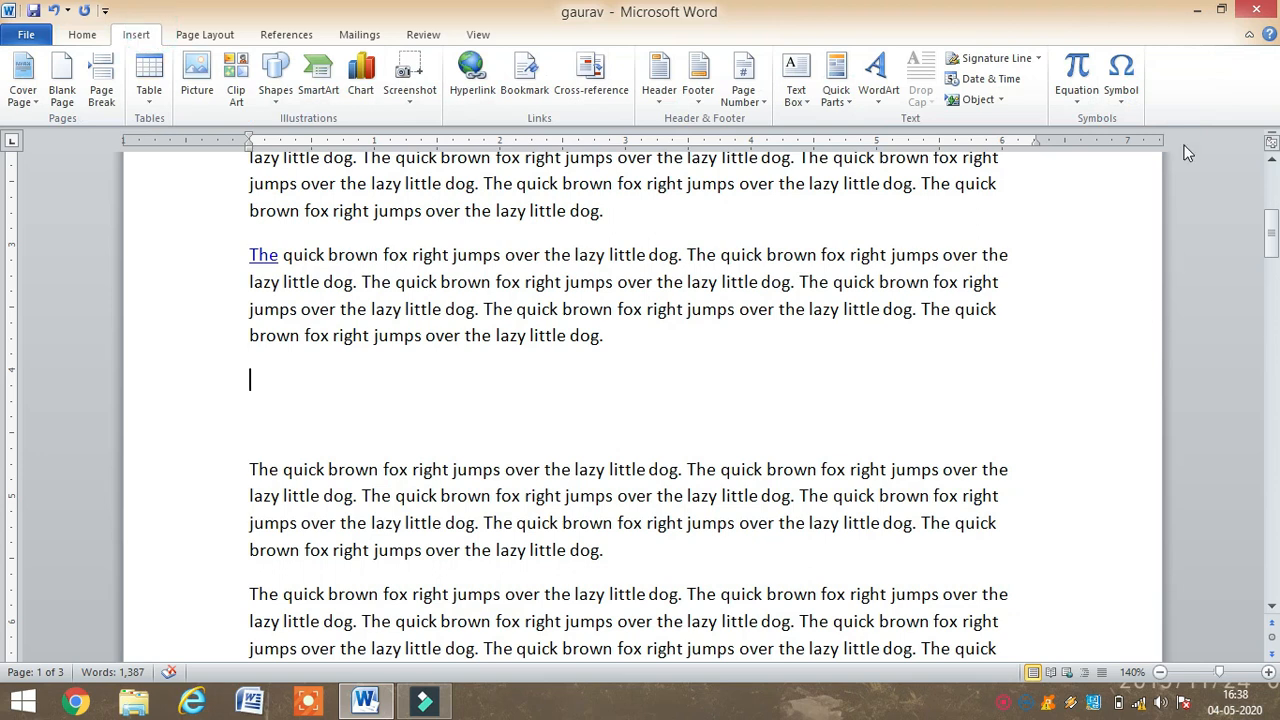
click(1121, 90)
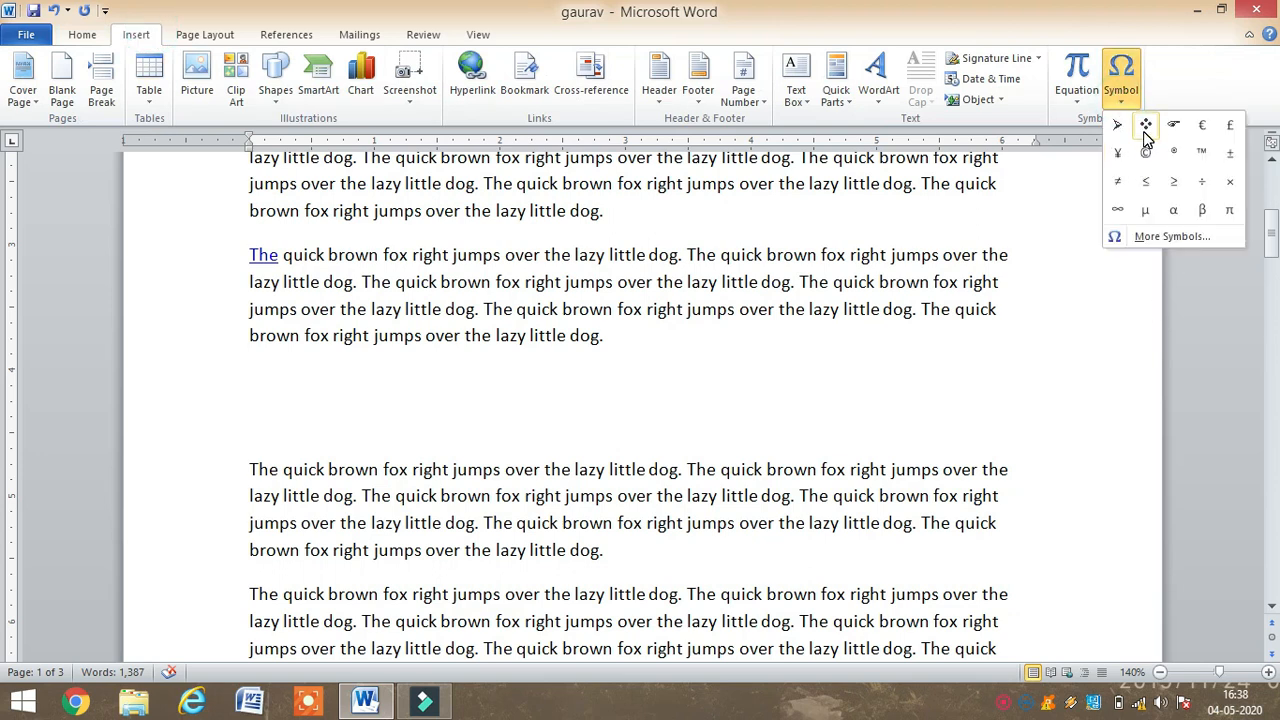
click(1146, 127)
View the Wingdings characters in the Symbol dialog without inserting any, and insert the € symbol after the ❖
click(1121, 95)
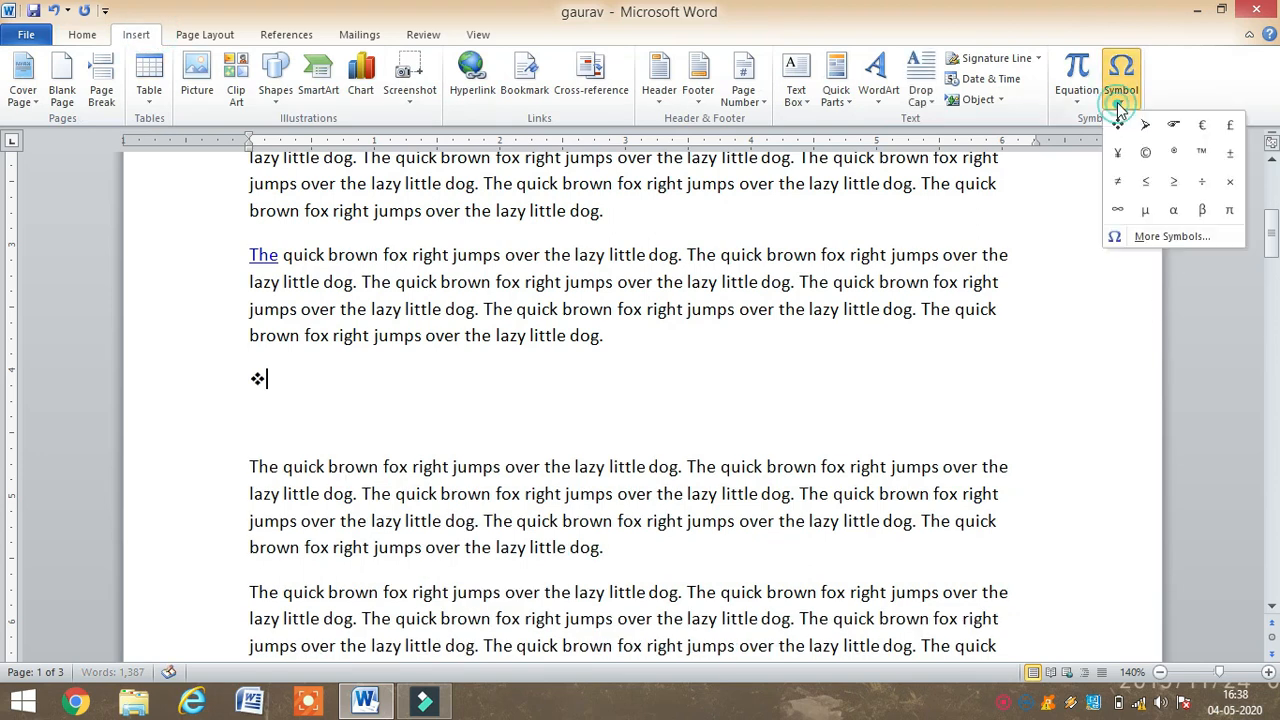
click(1116, 242)
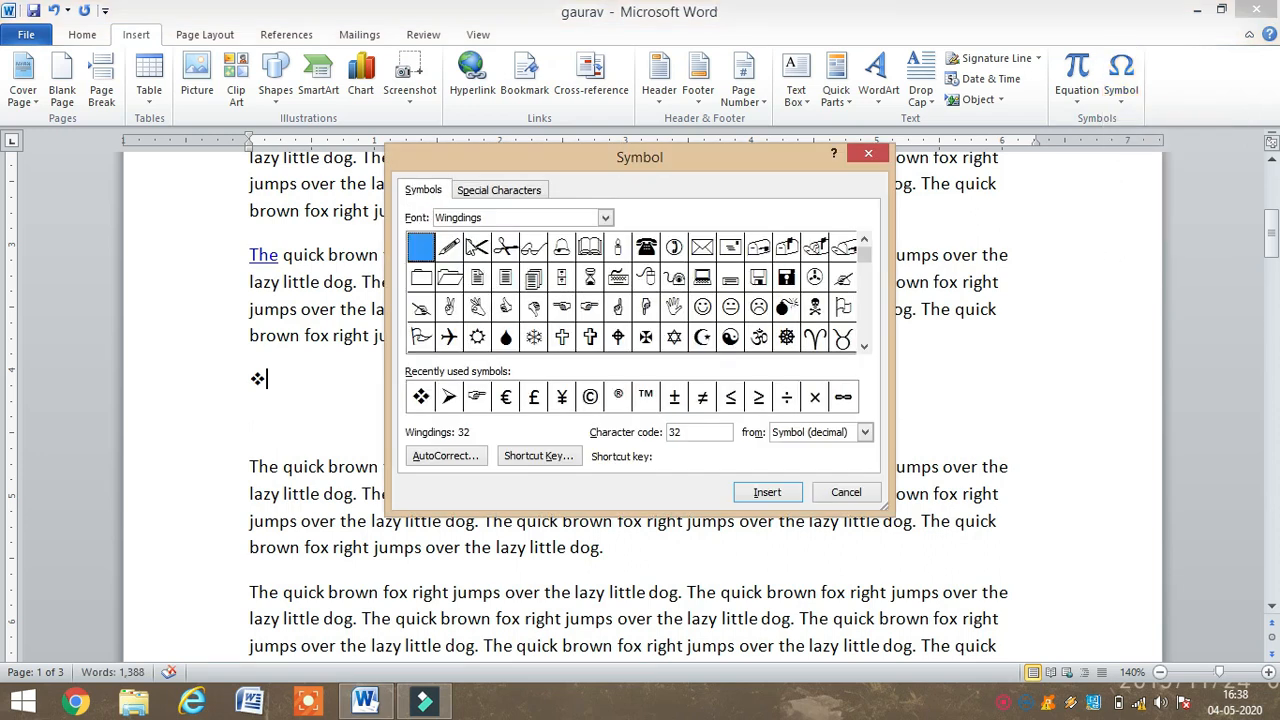
click(846, 492)
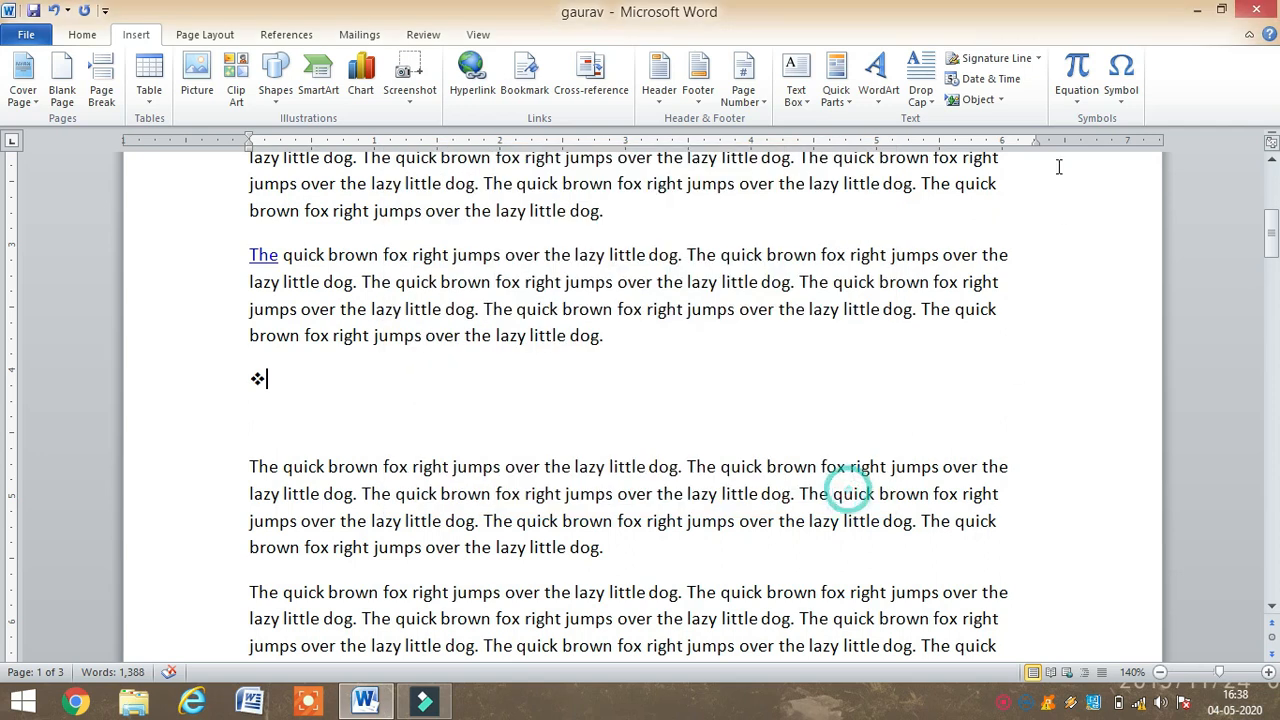
click(1121, 72)
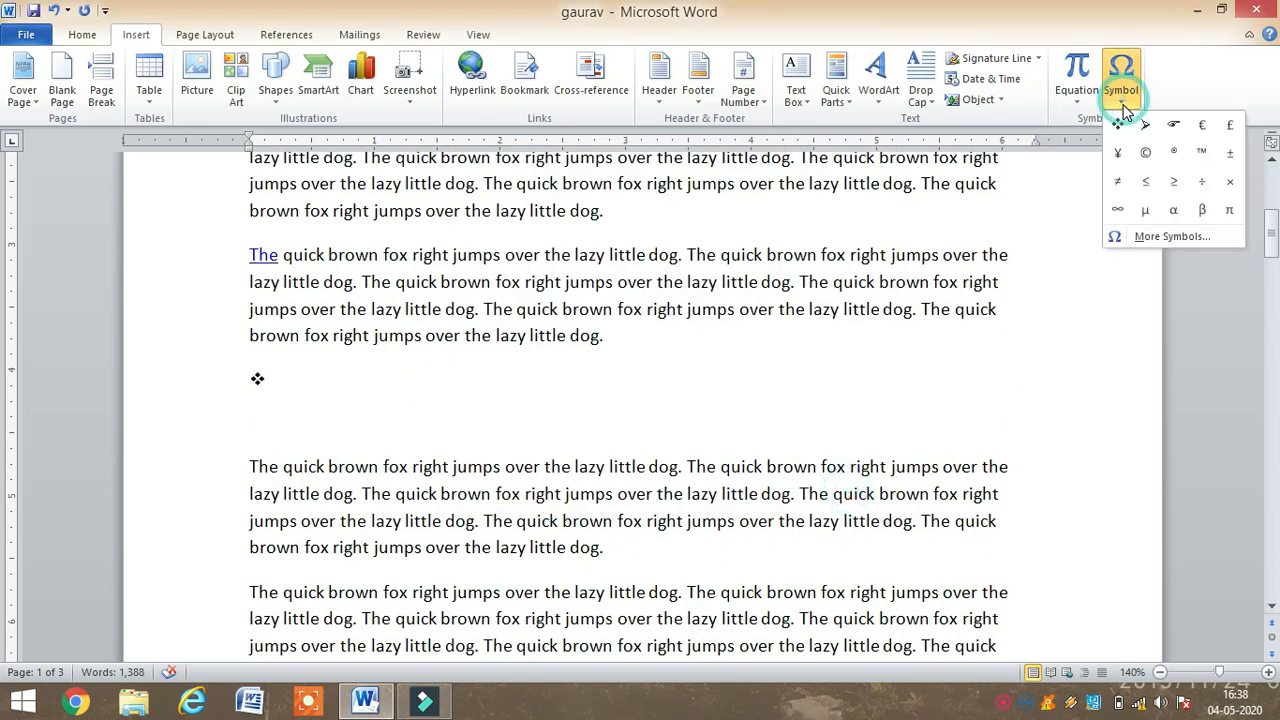
click(1206, 130)
Delete the ❖ and € symbols and remove the empty lines between the paragraphs
drag(512, 382, 237, 388)
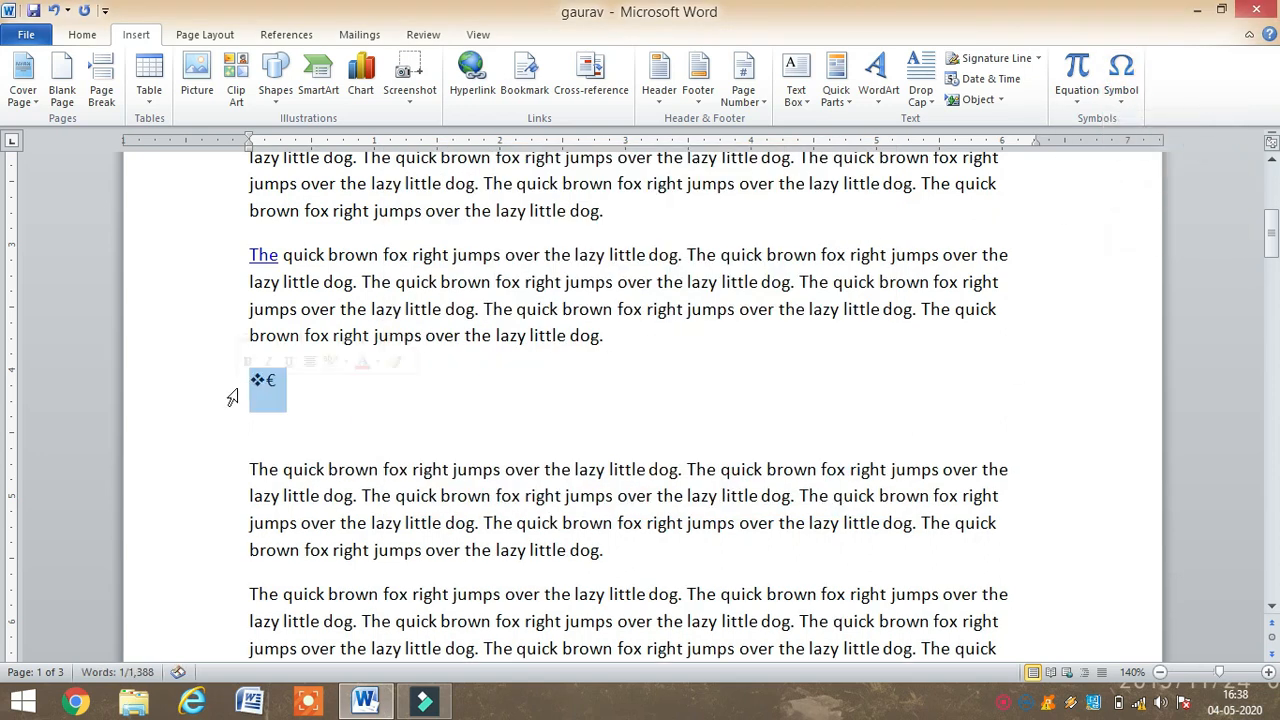
key(BackSpace)
key(BackSpace)
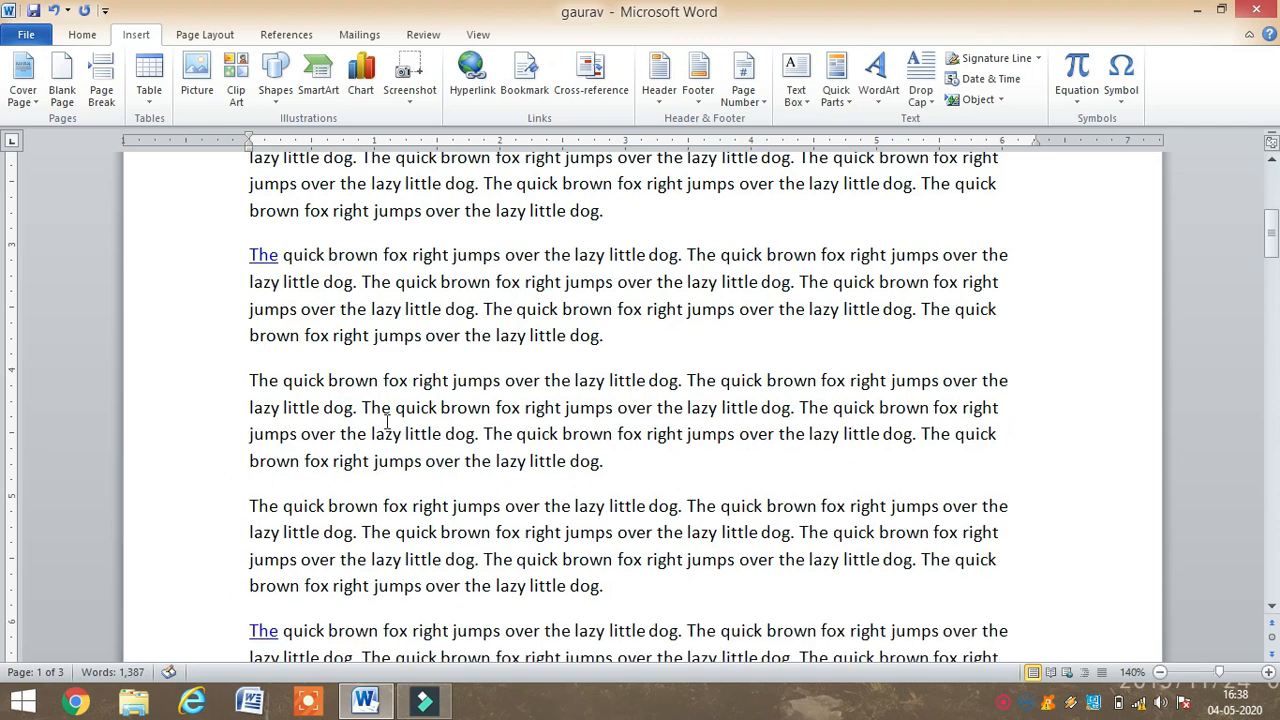